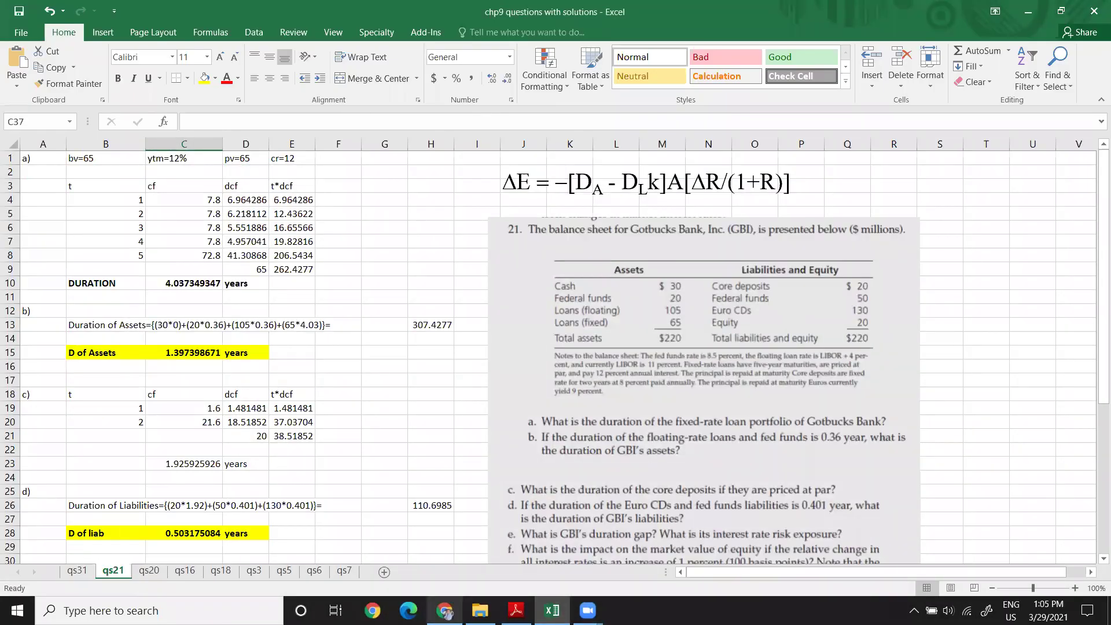
- Switch to the Risk Management course page in Chrome and examine the Assessment 2 instructions with the Lecture 4 and Lecture 5 question lists
left_click(444, 610)
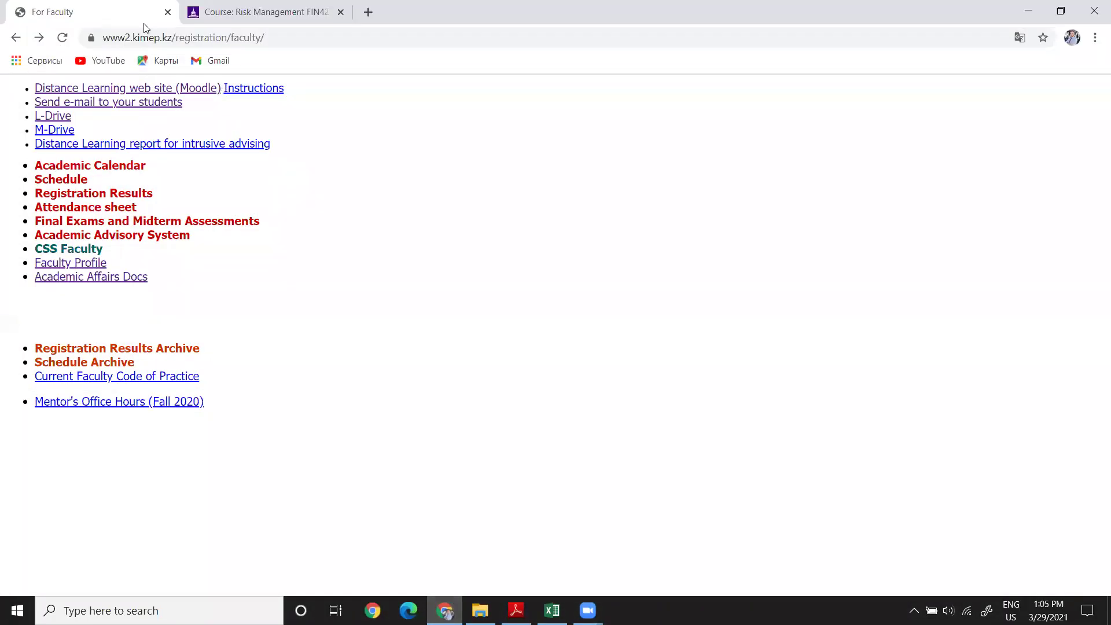
left_click(185, 12)
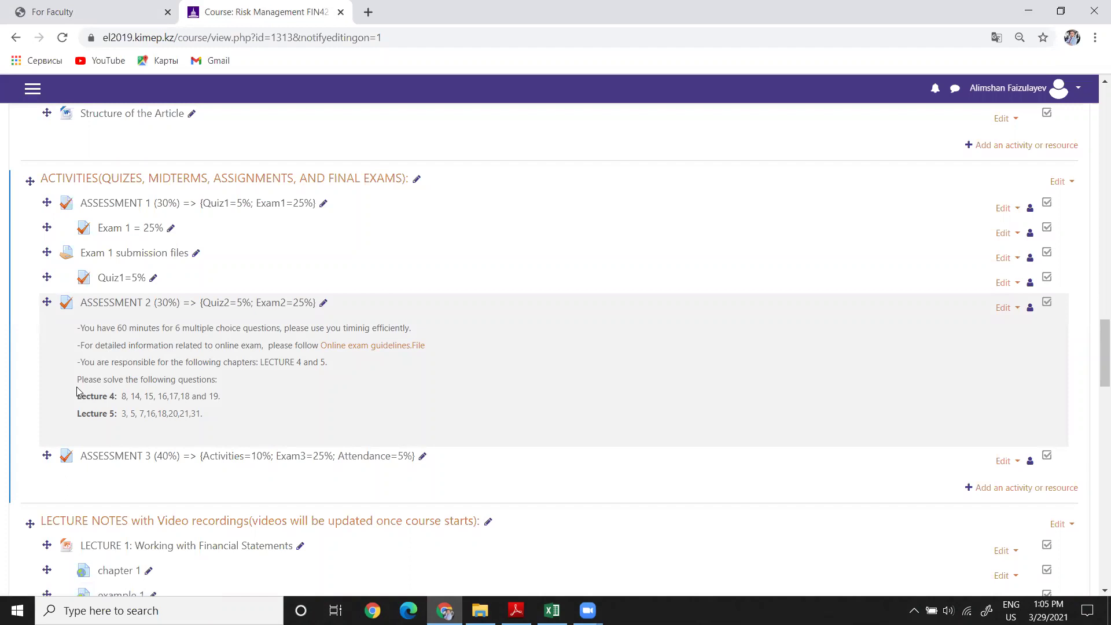
mouse_move(77, 396)
left_mouse_down()
mouse_move(130, 398)
mouse_move(114, 413)
mouse_move(88, 397)
left_mouse_up()
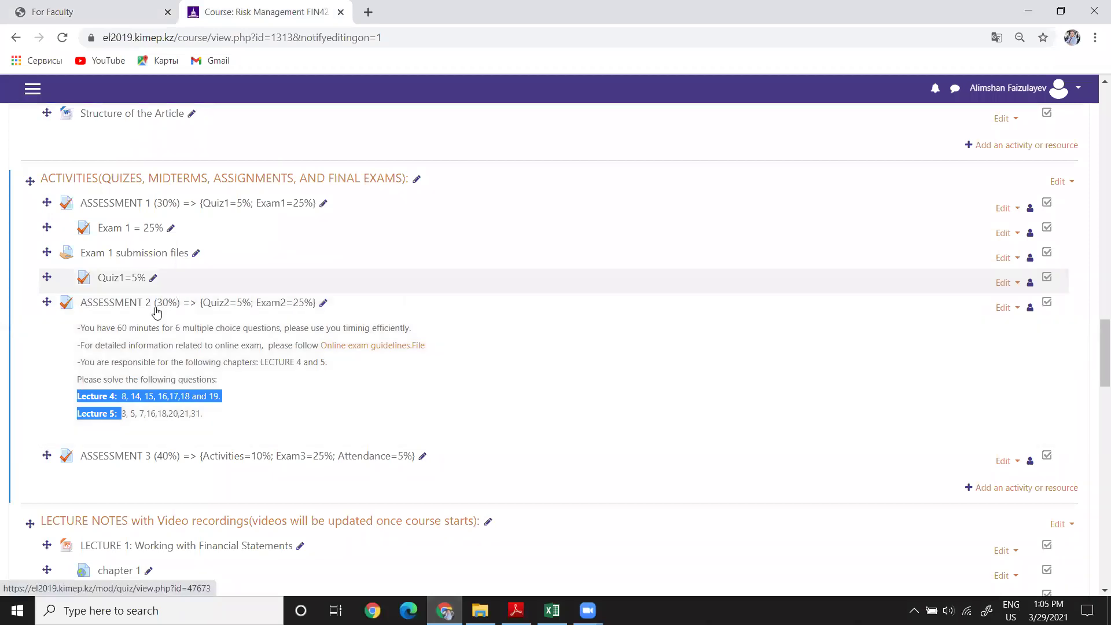
left_click(144, 357)
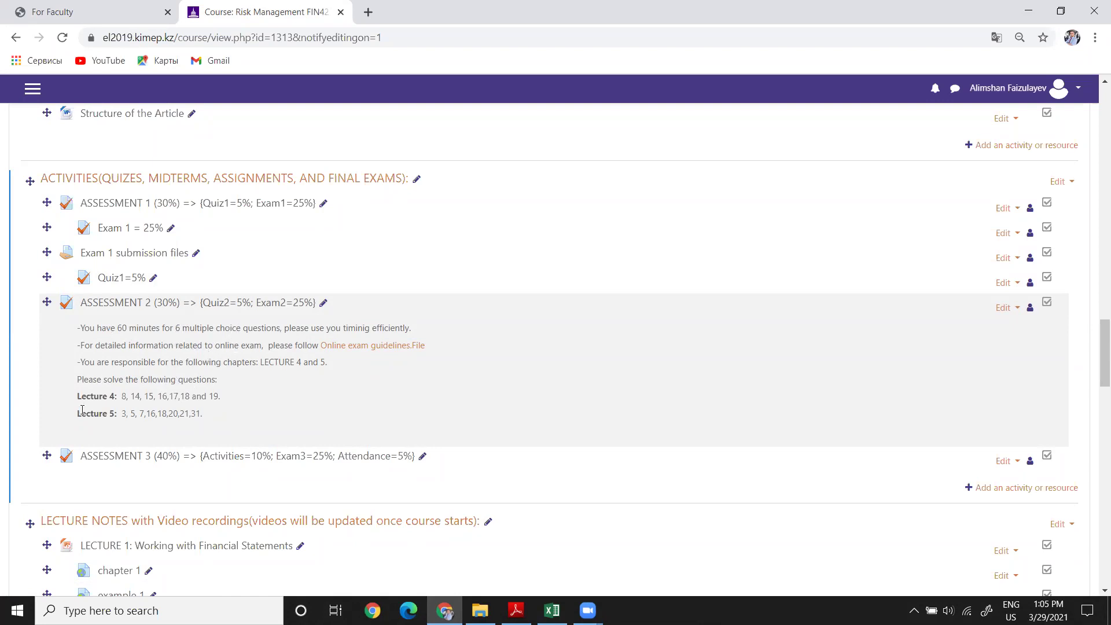
left_click_drag(122, 398, 70, 327)
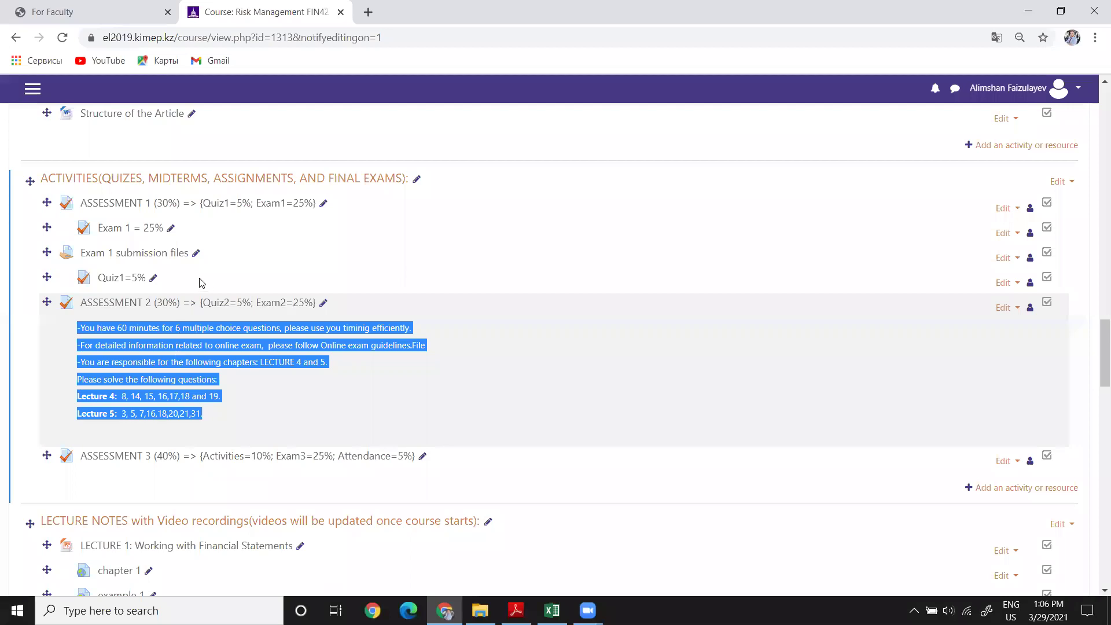
left_click(244, 423)
left_click_drag(207, 418, 73, 331)
left_click(197, 415)
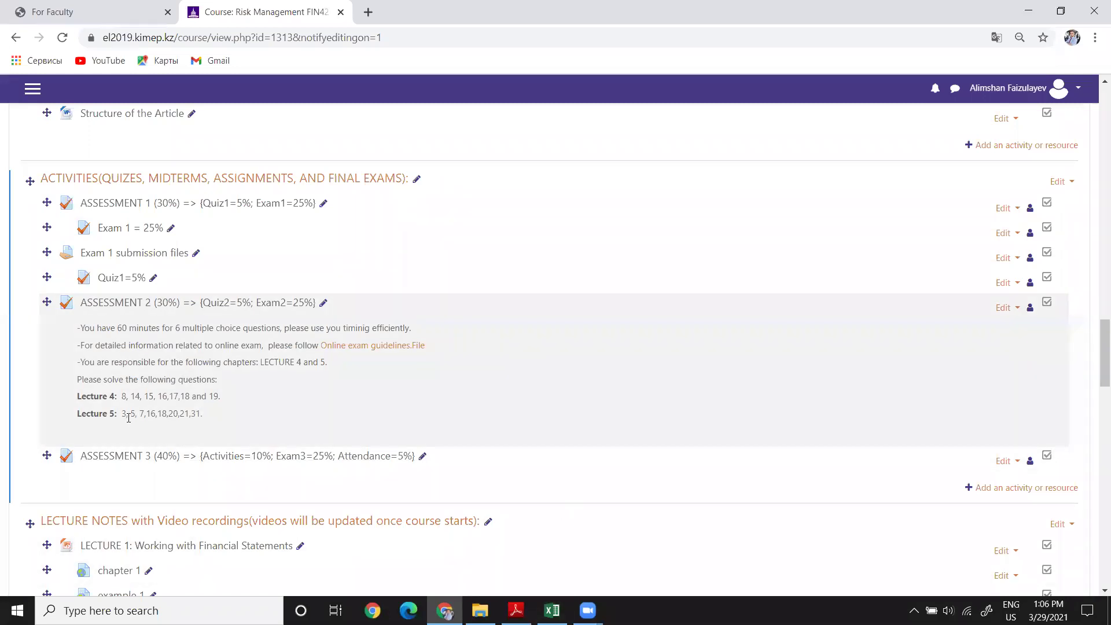
left_click_drag(118, 397, 80, 414)
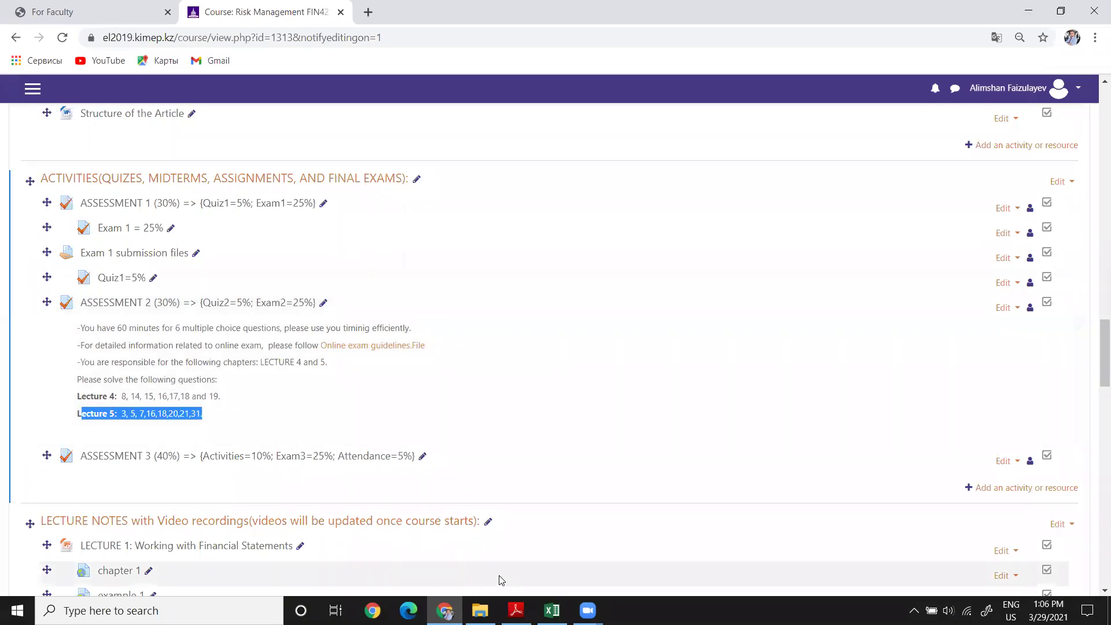
- Switch to the chapter 9 solutions workbook in Excel and view the qs31 and qs21 sheets
left_click(551, 610)
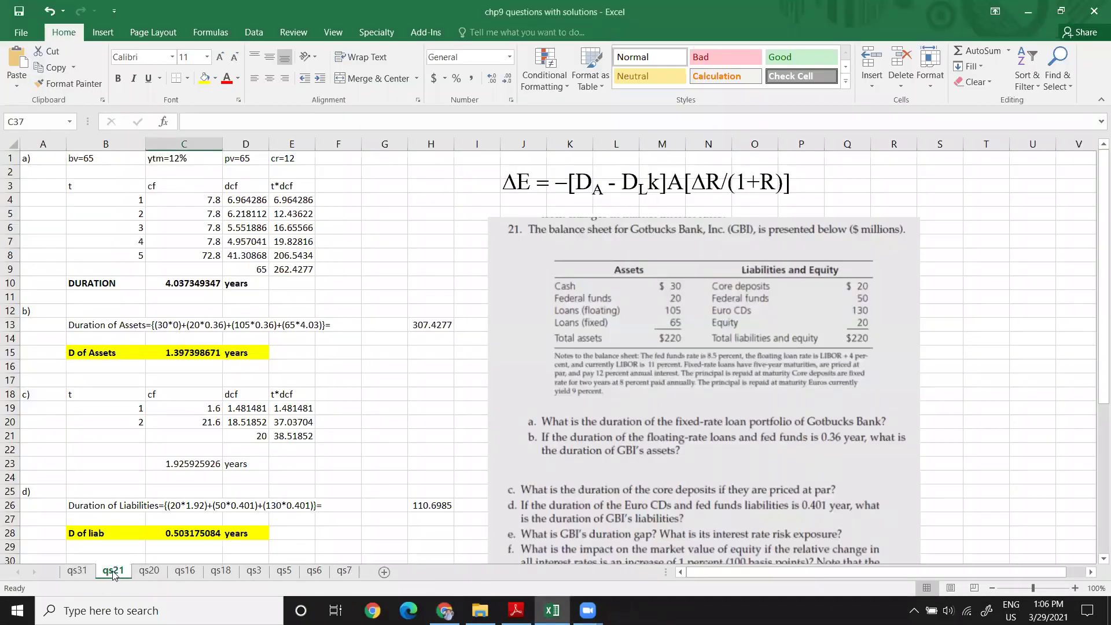
left_click(79, 571)
left_click(113, 571)
- Switch back to Chrome and look through the course's activities and lecture notes, including the Lecture 4 and Lecture 5 solution files
left_click(444, 610)
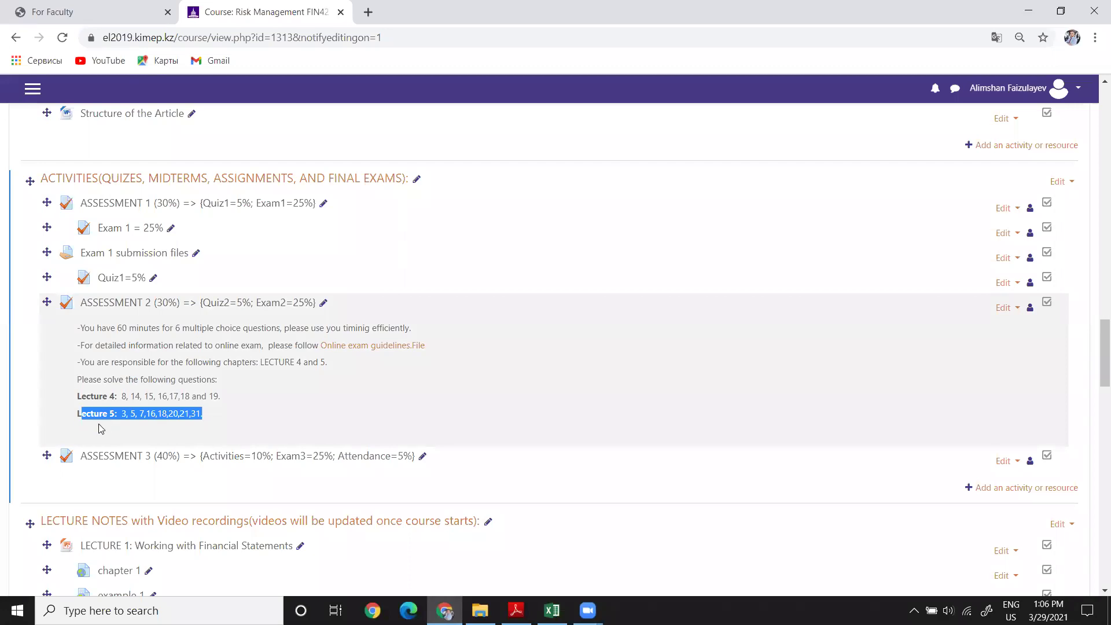
scroll(140, 430, "down", 3)
scroll(140, 428, "down", 14)
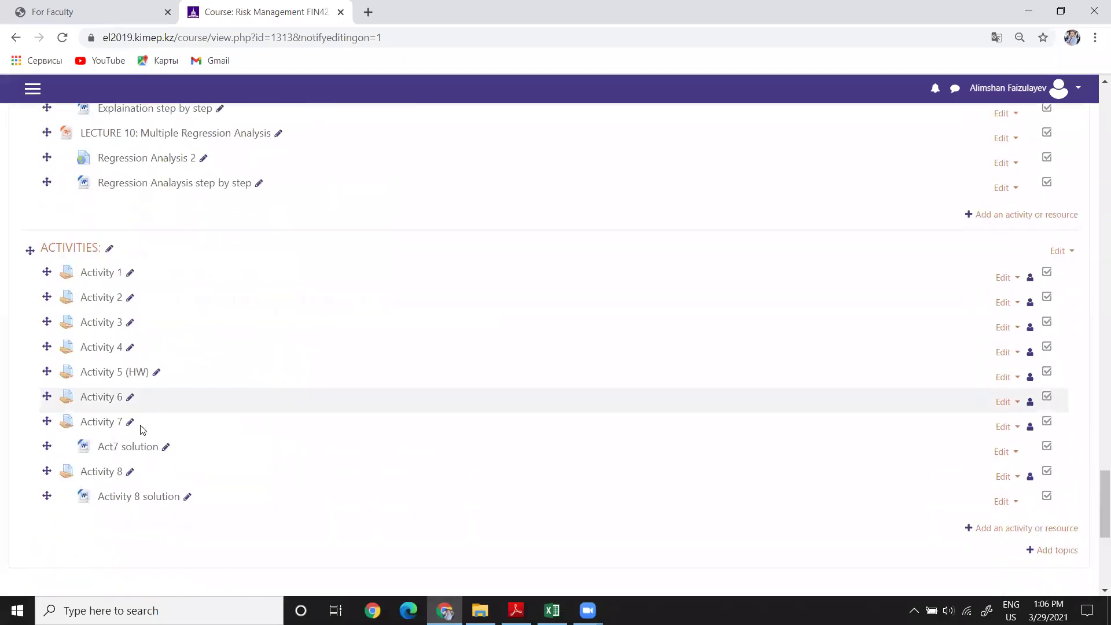
scroll(138, 405, "up", 3)
scroll(79, 383, "up", 3)
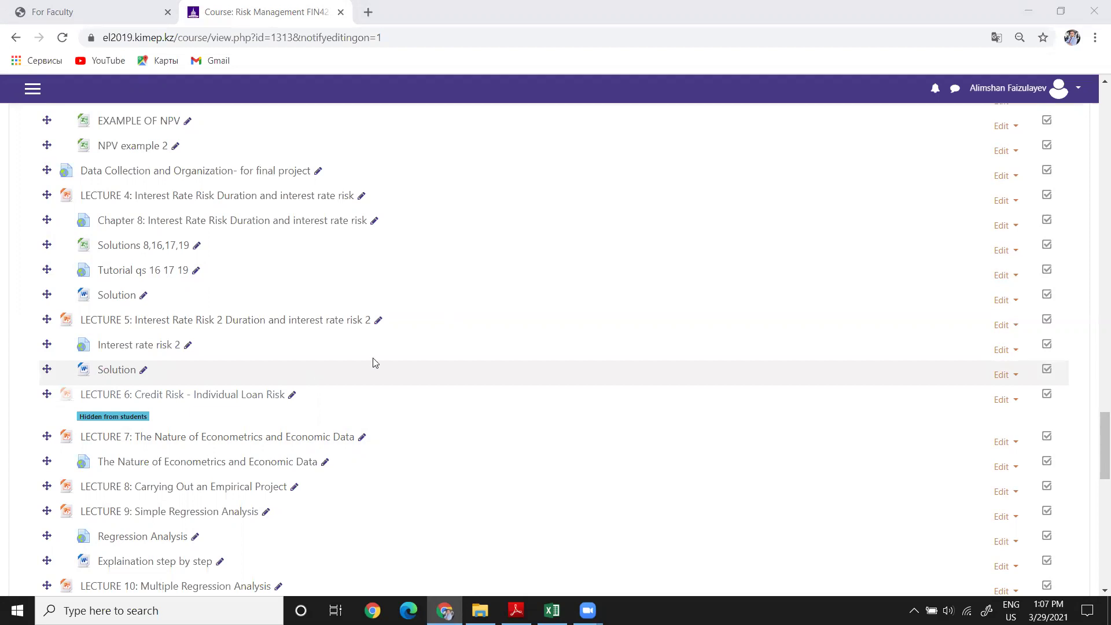
scroll(295, 374, "down", 3)
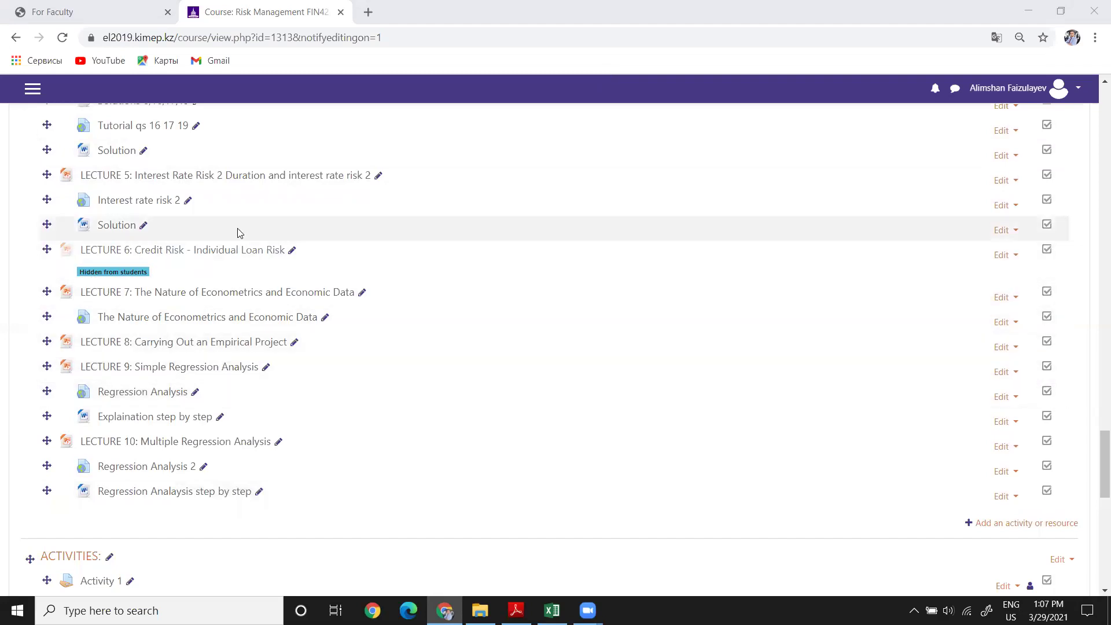
scroll(243, 335, "up", 2)
scroll(244, 335, "up", 5)
scroll(347, 332, "down", 1)
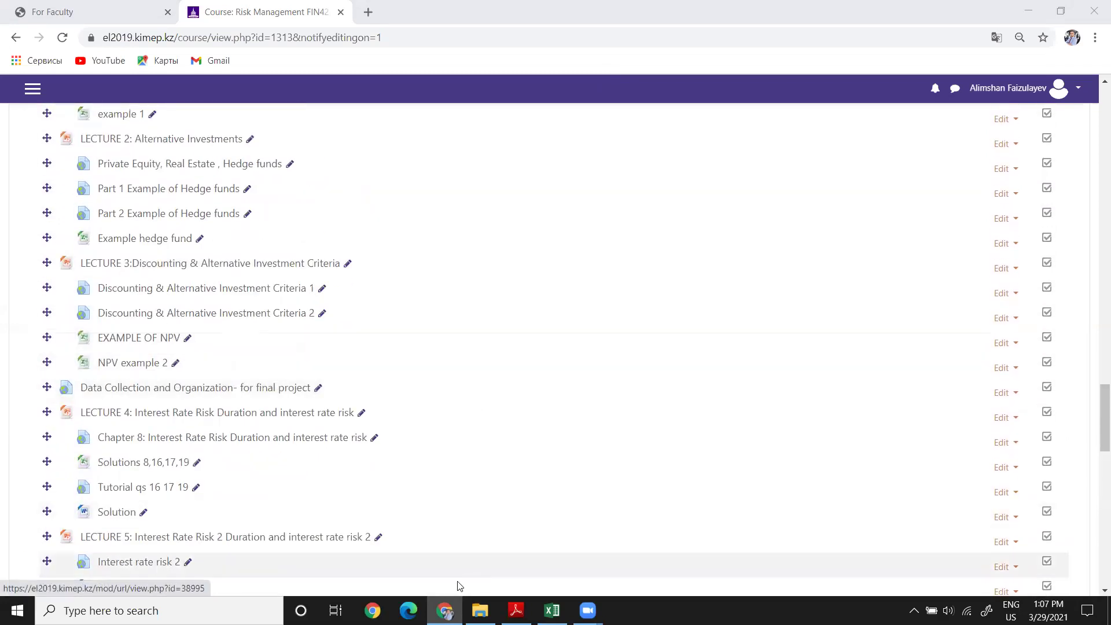
- Switch to Excel and look over the Gotbucks Bank solution on the qs21 sheet
key("alt+Tab")
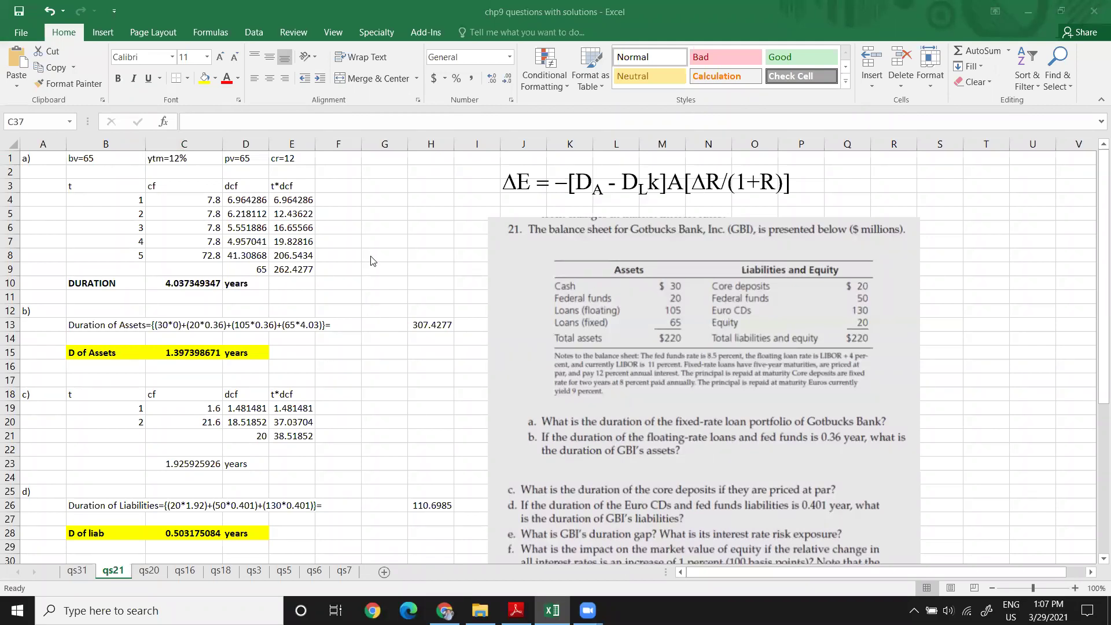
scroll(372, 249, "down", 3)
left_click(374, 237)
scroll(374, 237, "up", 3)
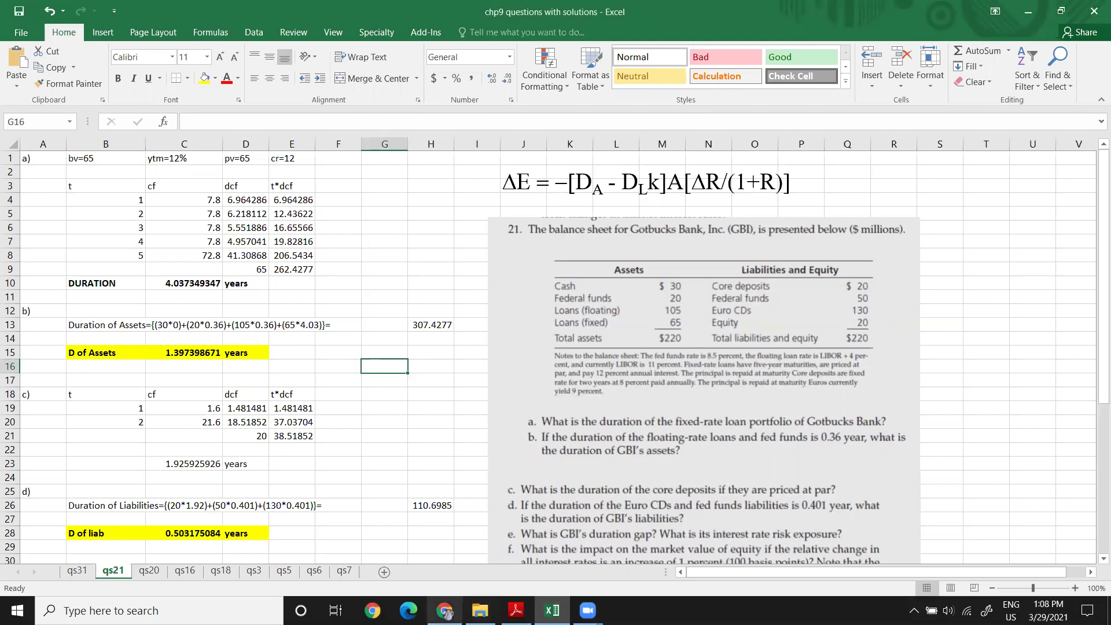
- Return to the course page in Chrome and reread the Assessment 2 time limit, exam guidelines and chapter instructions line by line
left_click(445, 610)
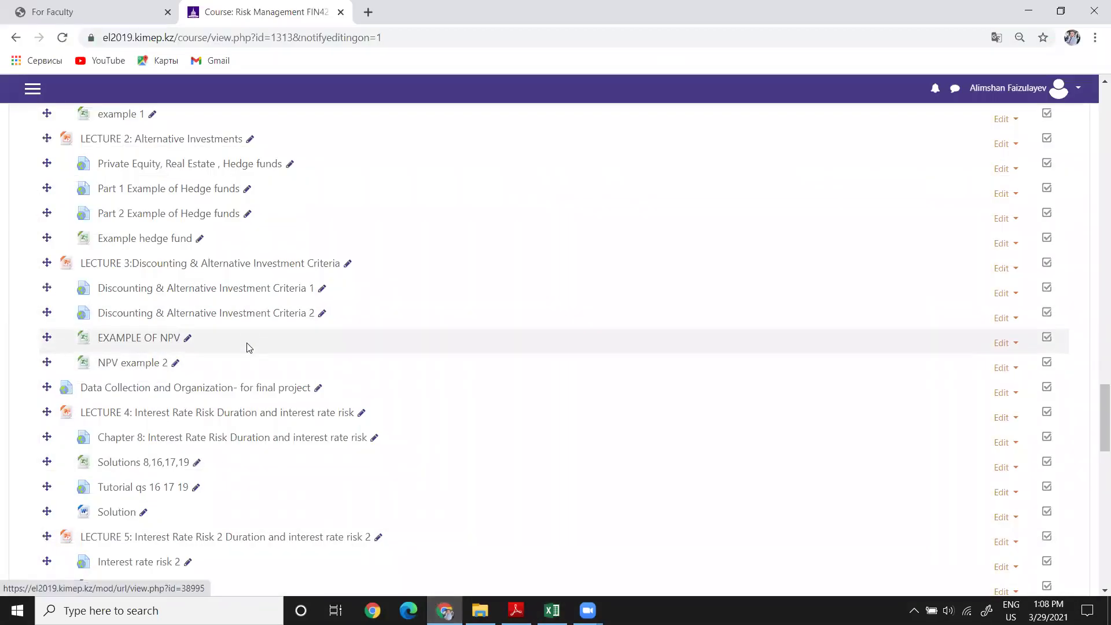
scroll(258, 348, "up", 4)
scroll(258, 348, "up", 5)
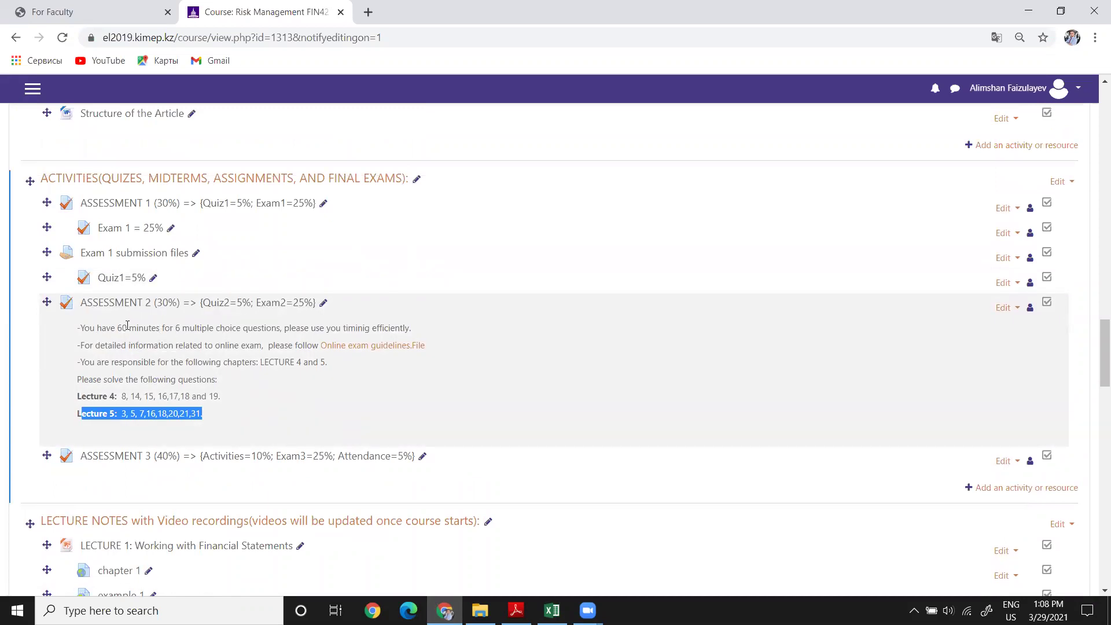
left_click_drag(251, 366, 155, 362)
left_click_drag(218, 380, 70, 328)
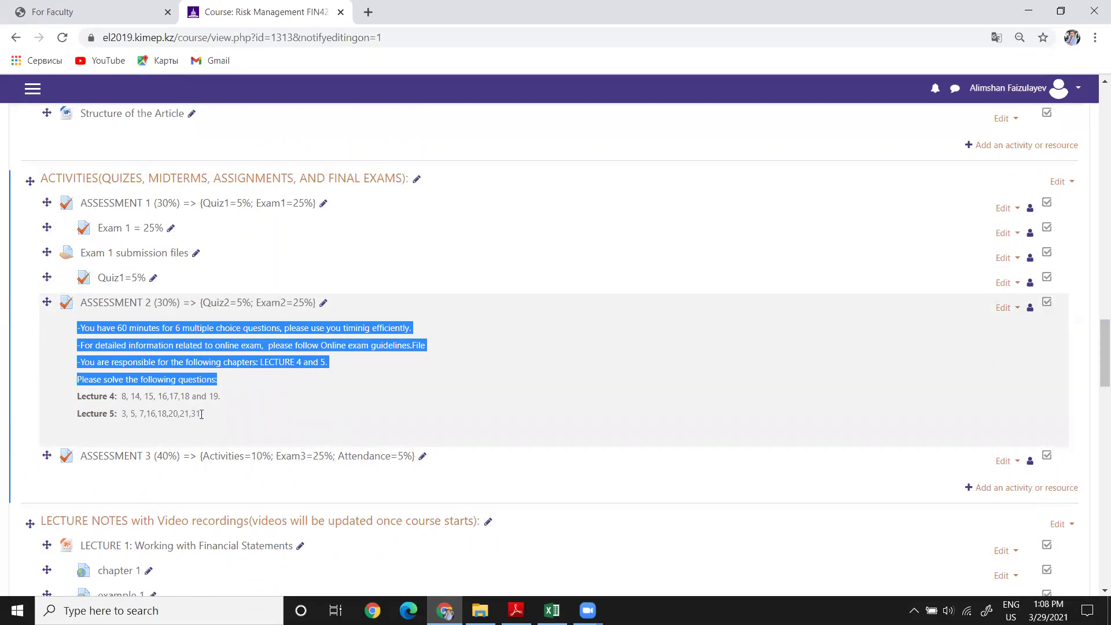
left_click_drag(222, 385, 79, 342)
double_click(88, 345)
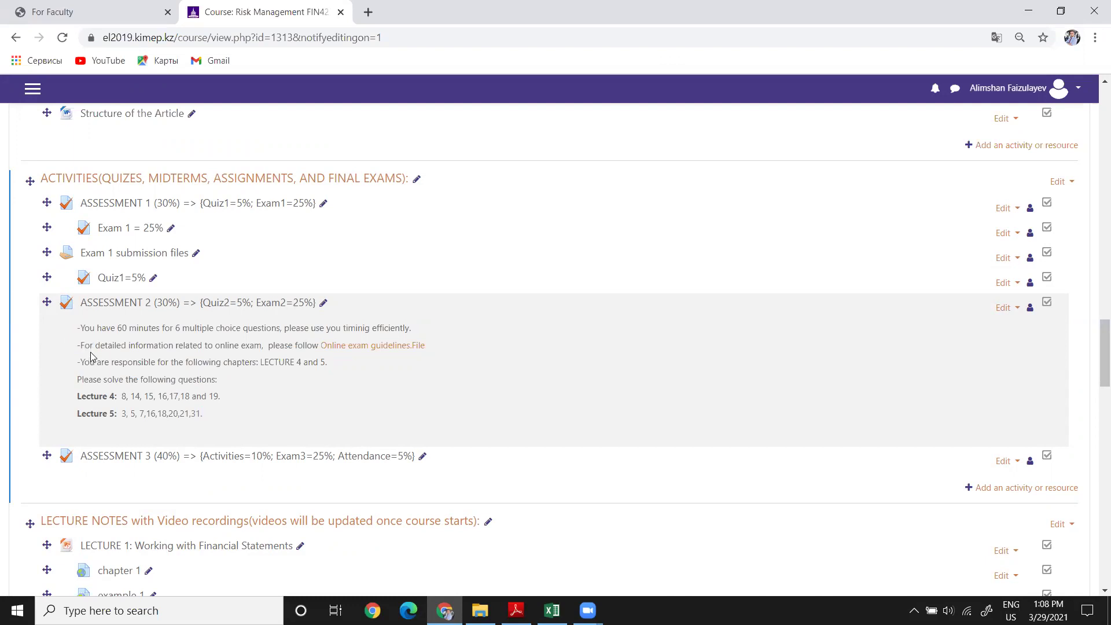
triple_click(88, 345)
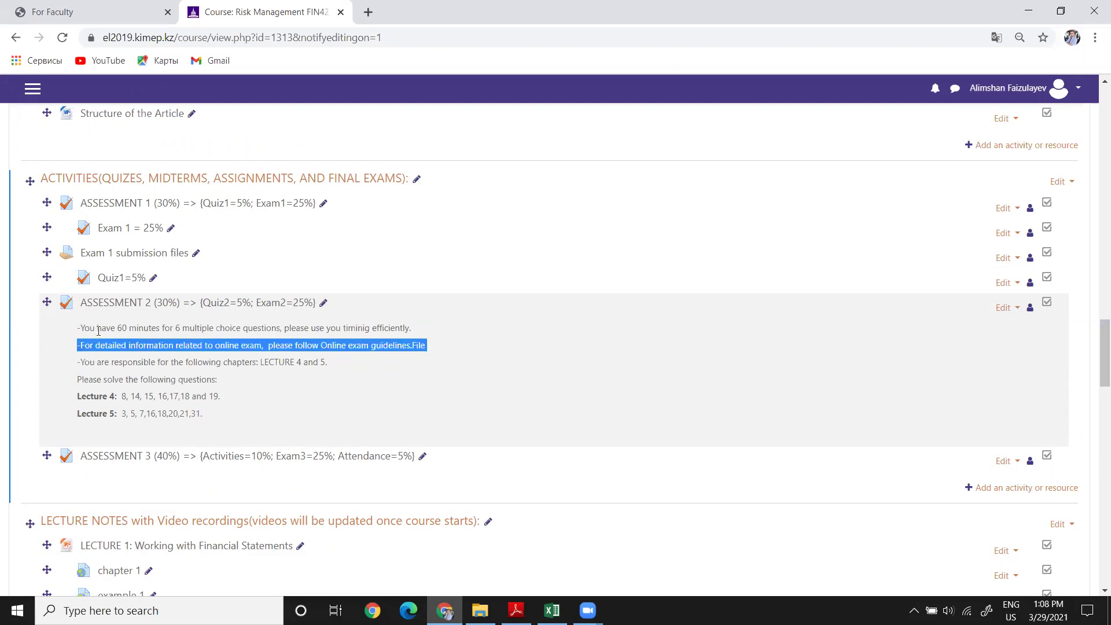
triple_click(89, 328)
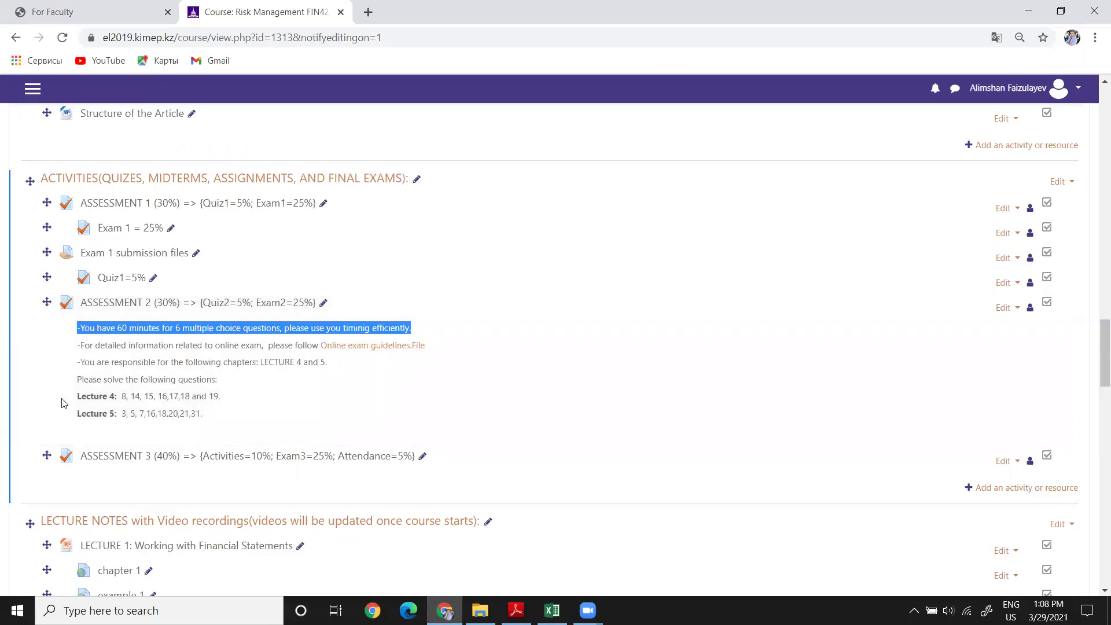
triple_click(188, 378)
left_click(234, 379)
left_click_drag(226, 382, 69, 326)
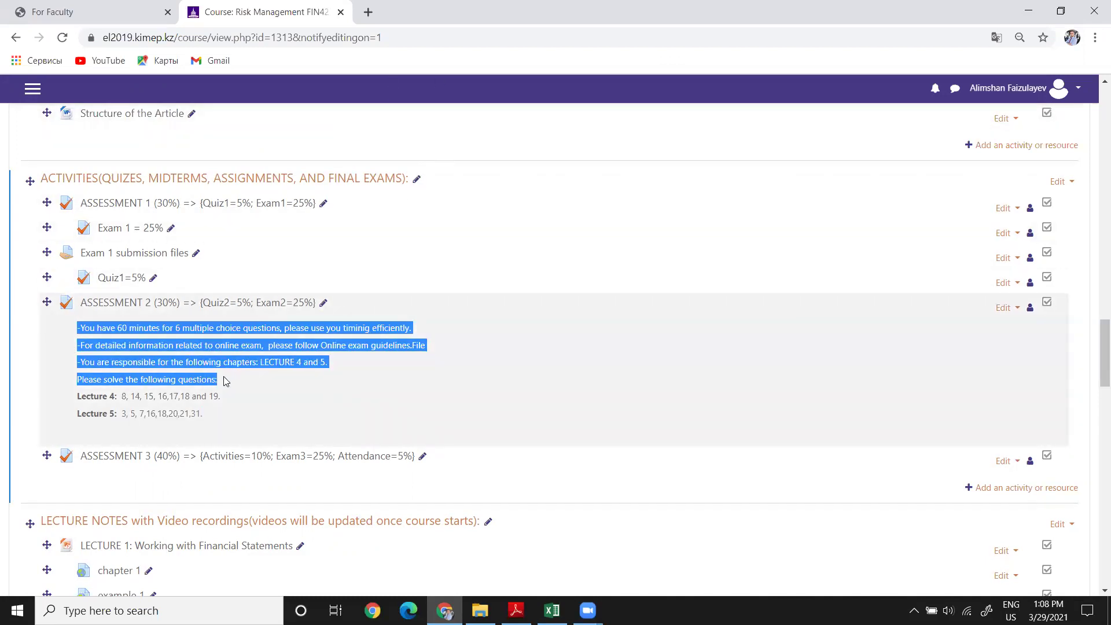
left_click_drag(229, 382, 78, 323)
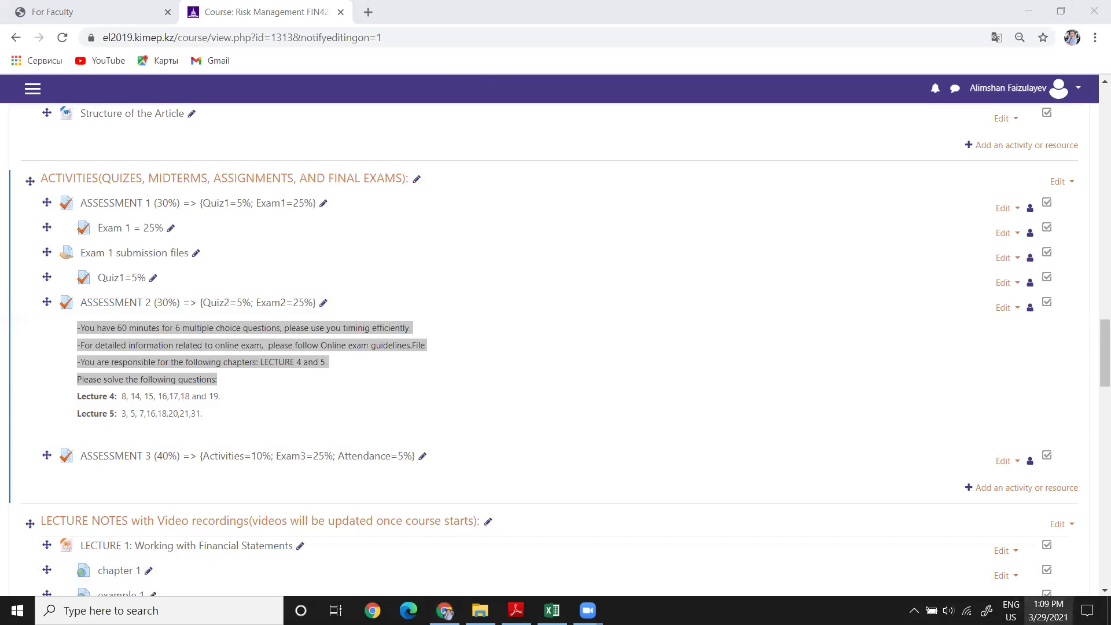
- Check the system calendar for March 2021, and review the Assessment 2 time limit and assigned questions
left_click(1047, 611)
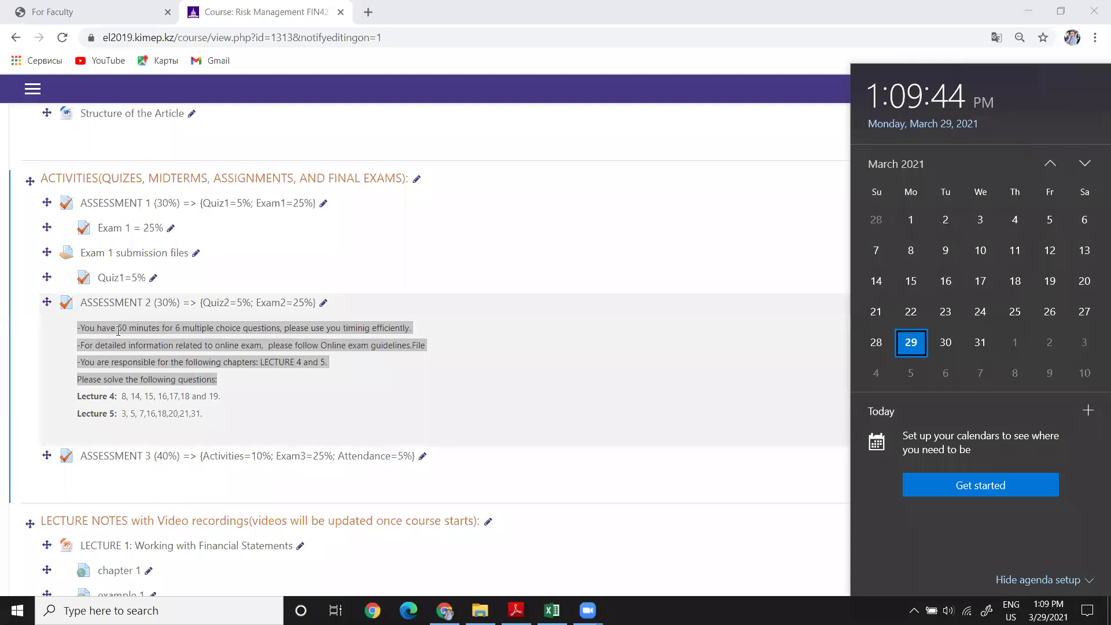
left_click(119, 331)
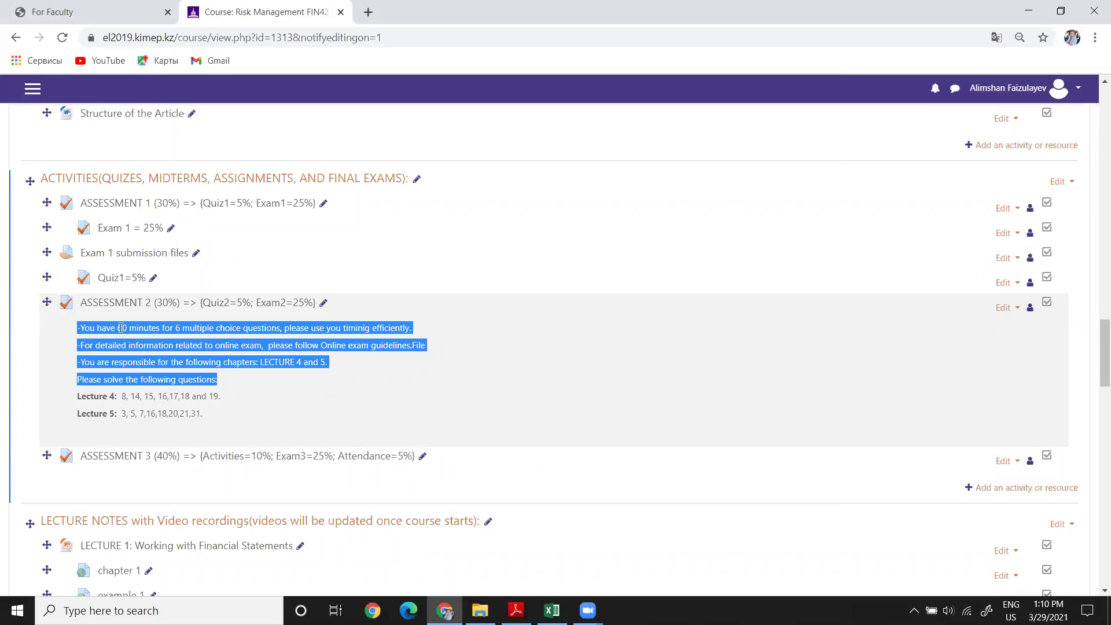
triple_click(154, 329)
double_click(139, 328)
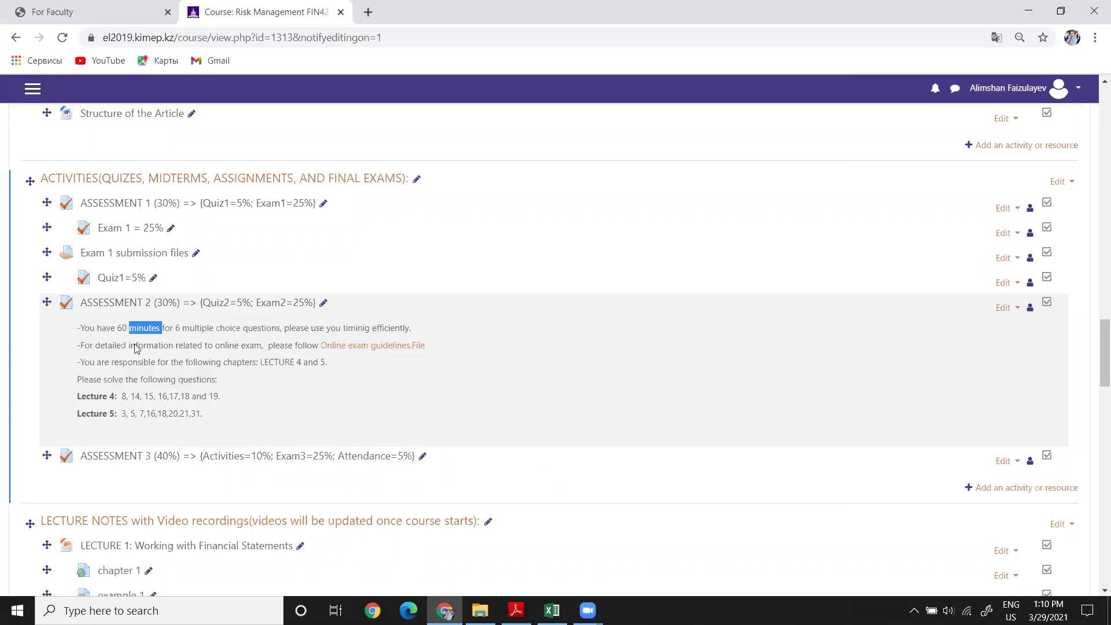
double_click(132, 345)
double_click(123, 328)
left_click_drag(220, 414, 65, 326)
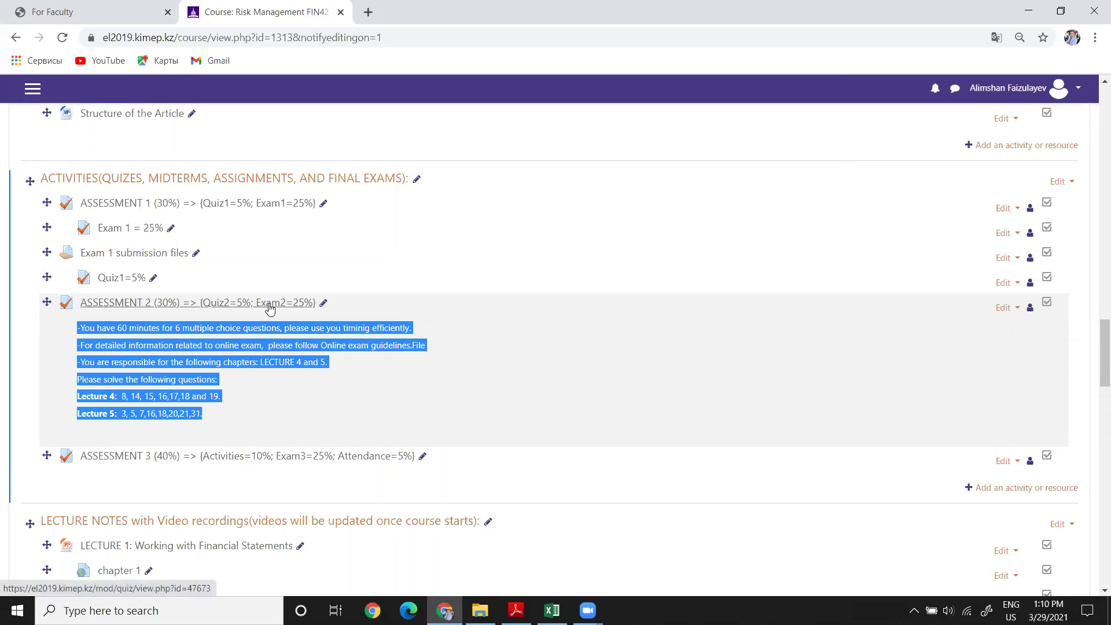
left_click(202, 395)
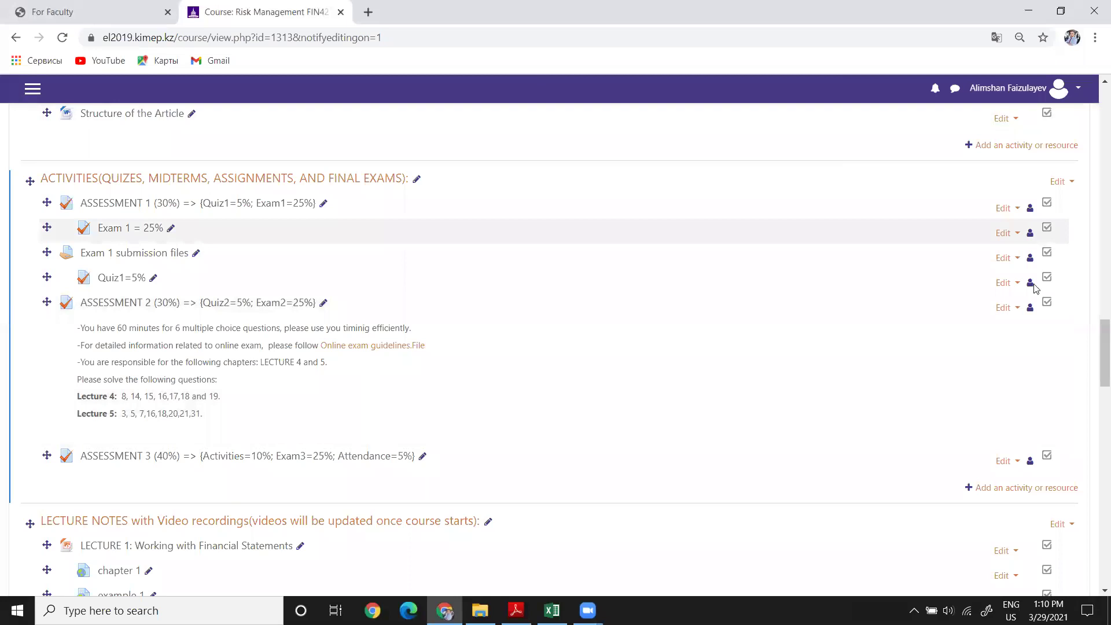
- Open the Assessment 2 quiz settings and add a "Date:" line at the start of the description
left_click(1005, 306)
left_click(987, 322)
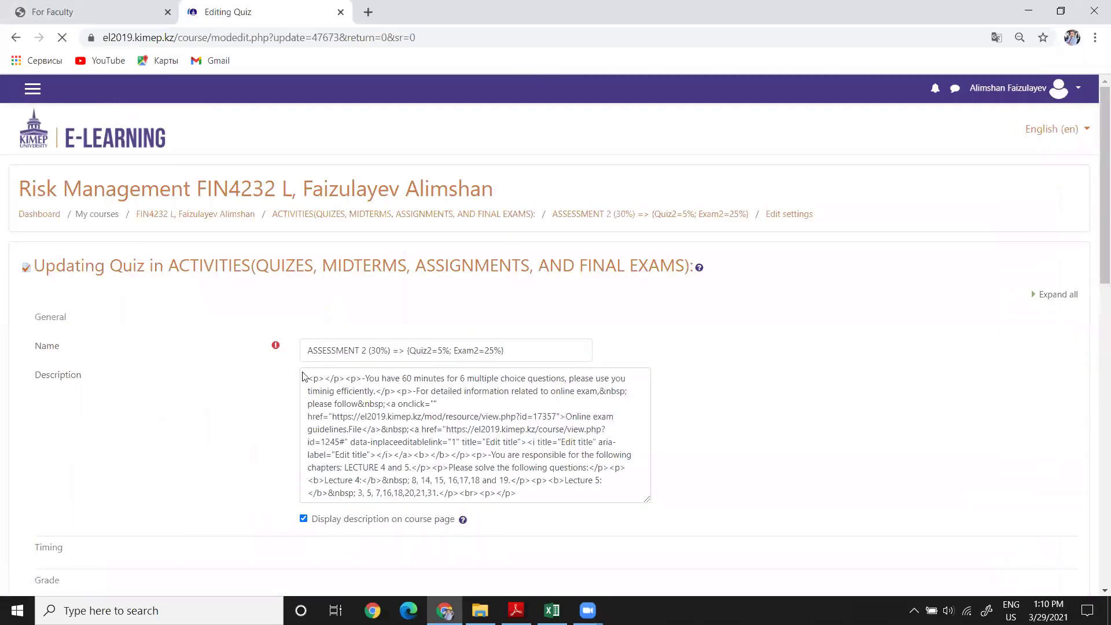
left_click(310, 417)
key("Return")
type("Date")
type(" and t")
key("BackSpace")
key("BackSpace")
key("BackSpace")
key("BackSpace")
key("BackSpace")
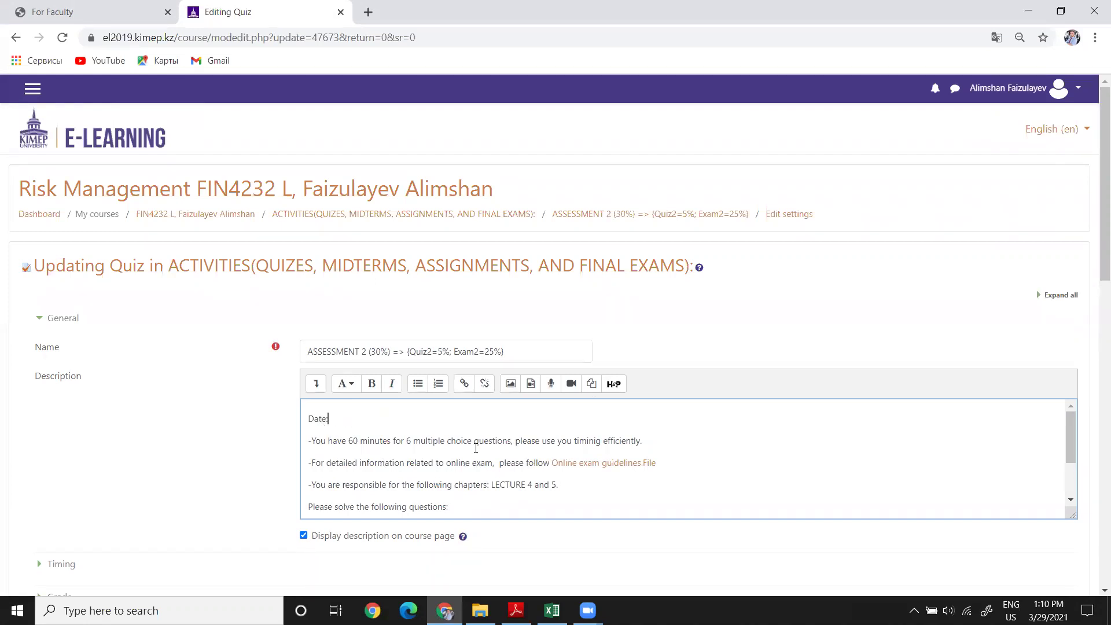
- Check the calendar, complete the description's date line with 31/03/2021 and add the line "Time: 13:00" below it
left_click(1049, 610)
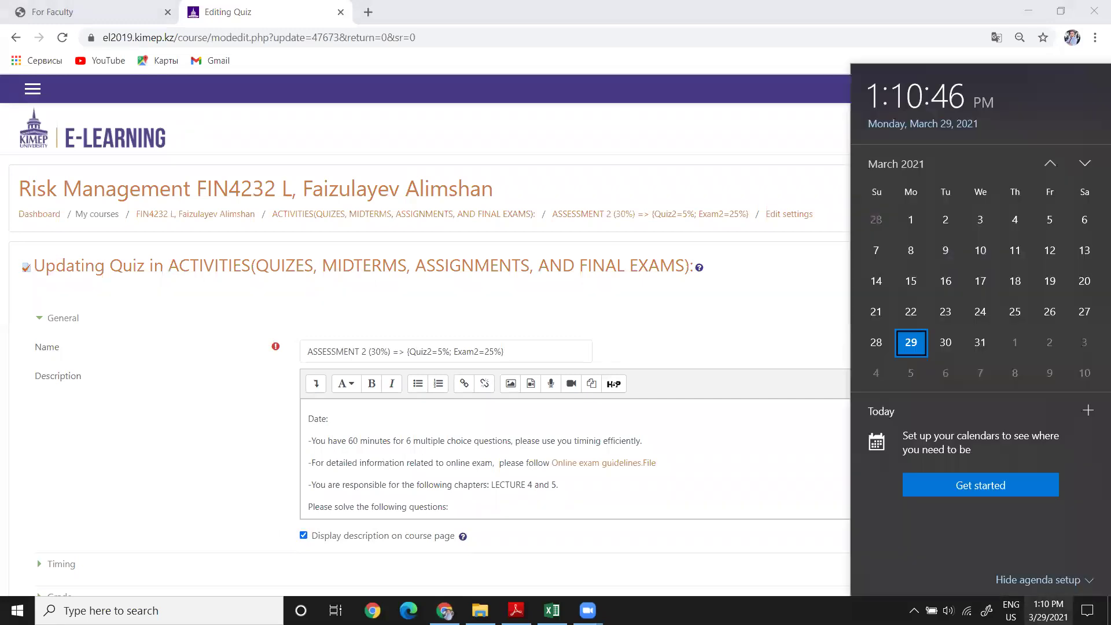
left_click(504, 451)
left_click(417, 421)
type("31/03/2021")
key("Return")
type("Time: 13:00")
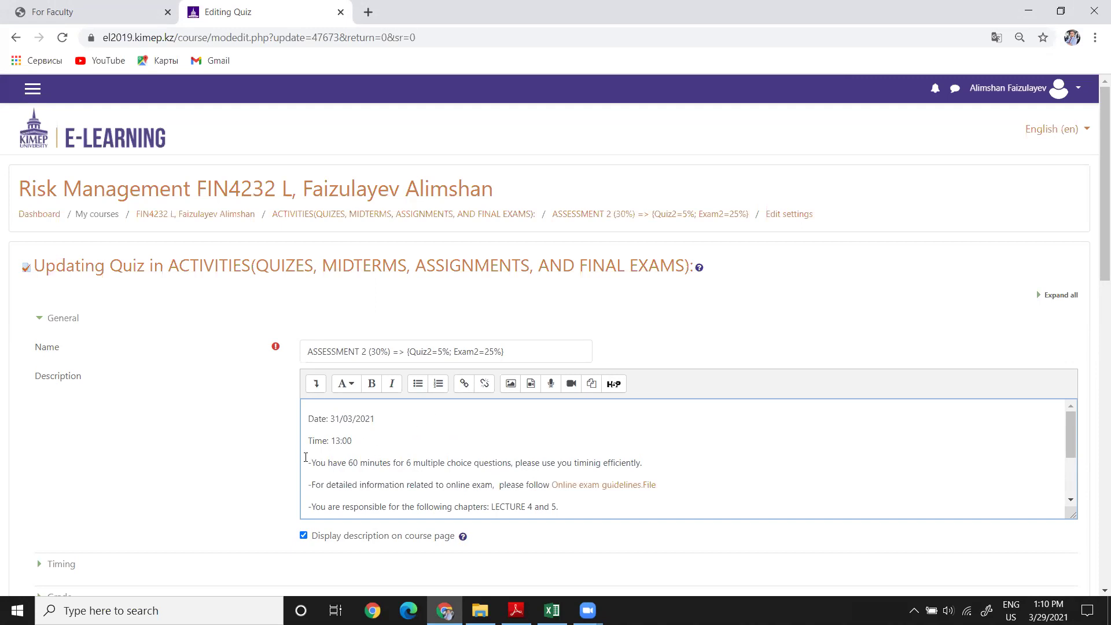
- Review the whole Assessment 2 description from the new date and time lines down to the Lecture 5 question list
scroll(347, 466, "down", 2)
scroll(360, 469, "up", 1)
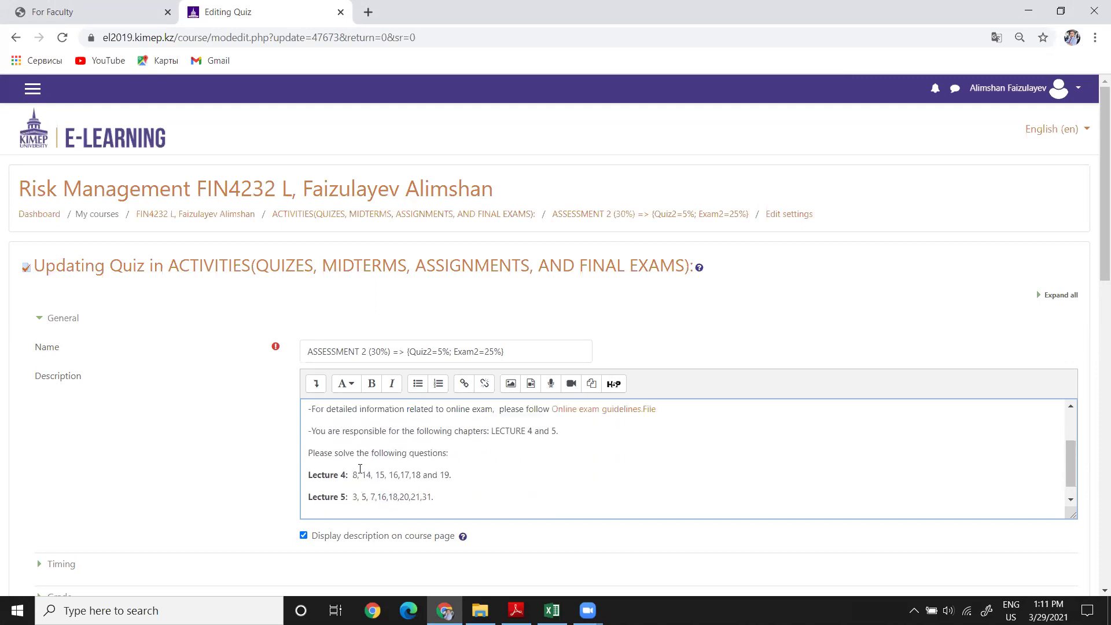
scroll(347, 463, "up", 2)
scroll(336, 457, "down", 3)
scroll(347, 463, "up", 3)
scroll(358, 472, "down", 3)
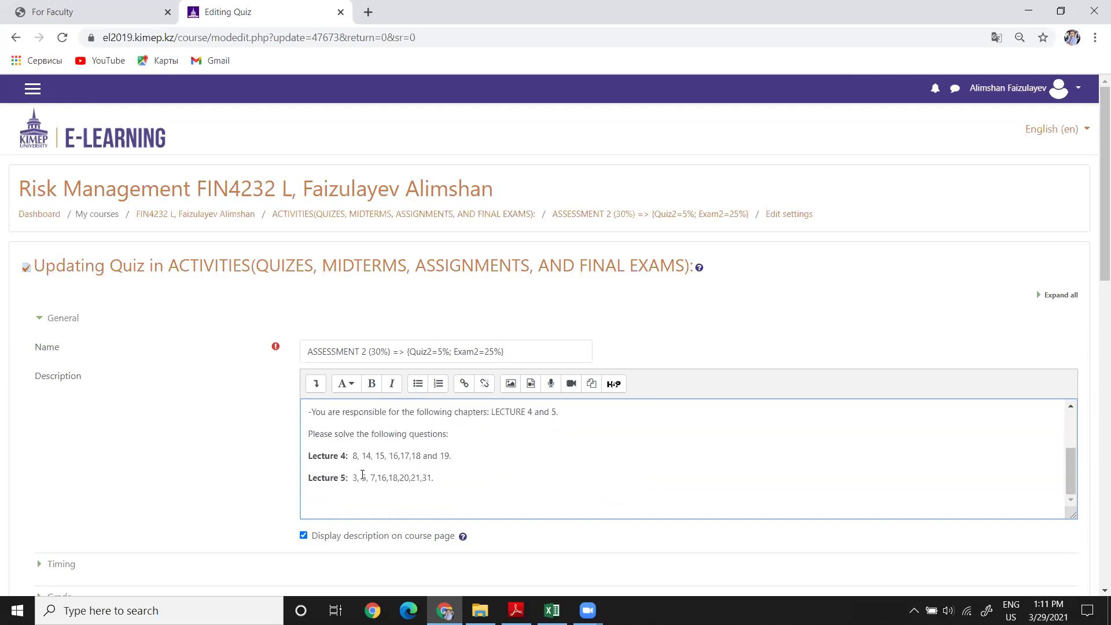
scroll(477, 471, "up", 3)
scroll(424, 473, "down", 3)
scroll(483, 444, "down", 1)
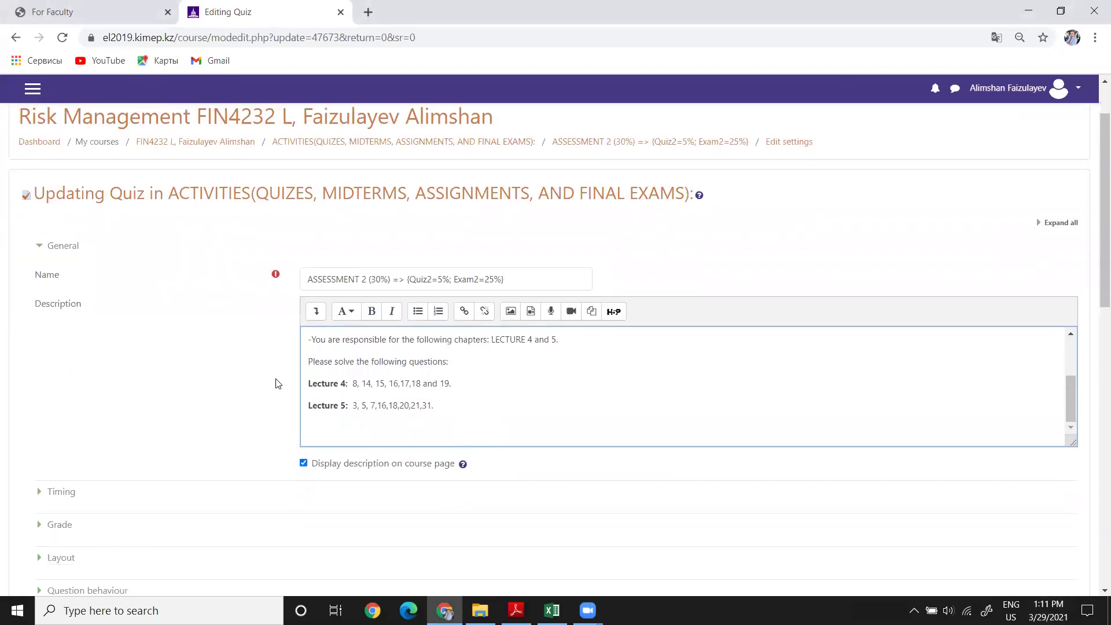
- Save the Assessment 2 quiz settings to return to the course page, and look through the ACTIVITIES section down to the Activity 8 solution
scroll(288, 428, "down", 7)
left_click(380, 434)
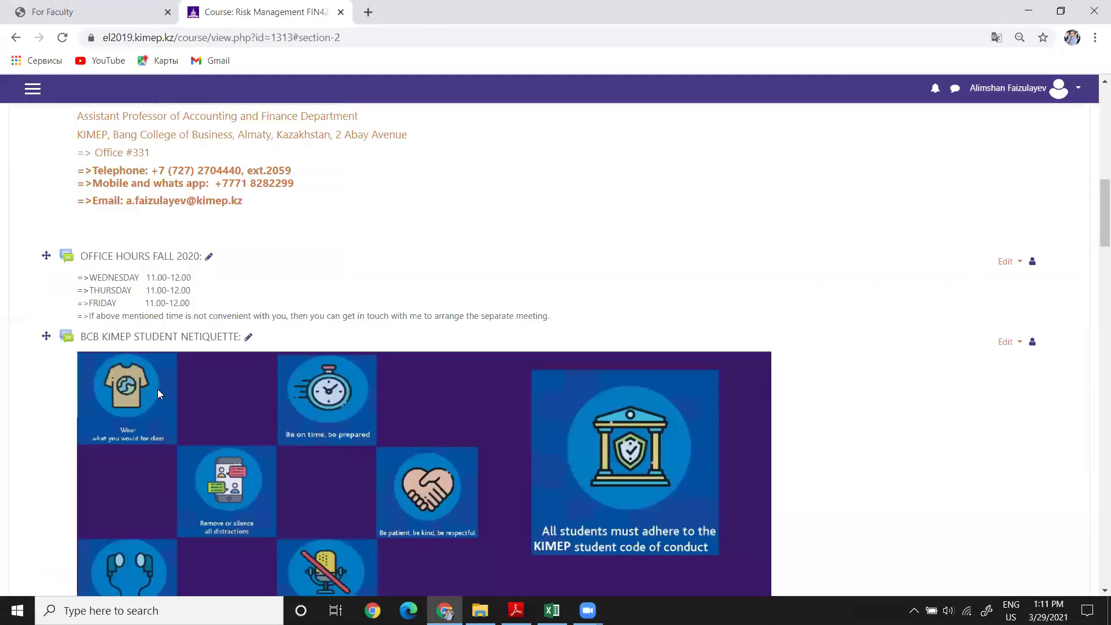
scroll(157, 394, "down", 20)
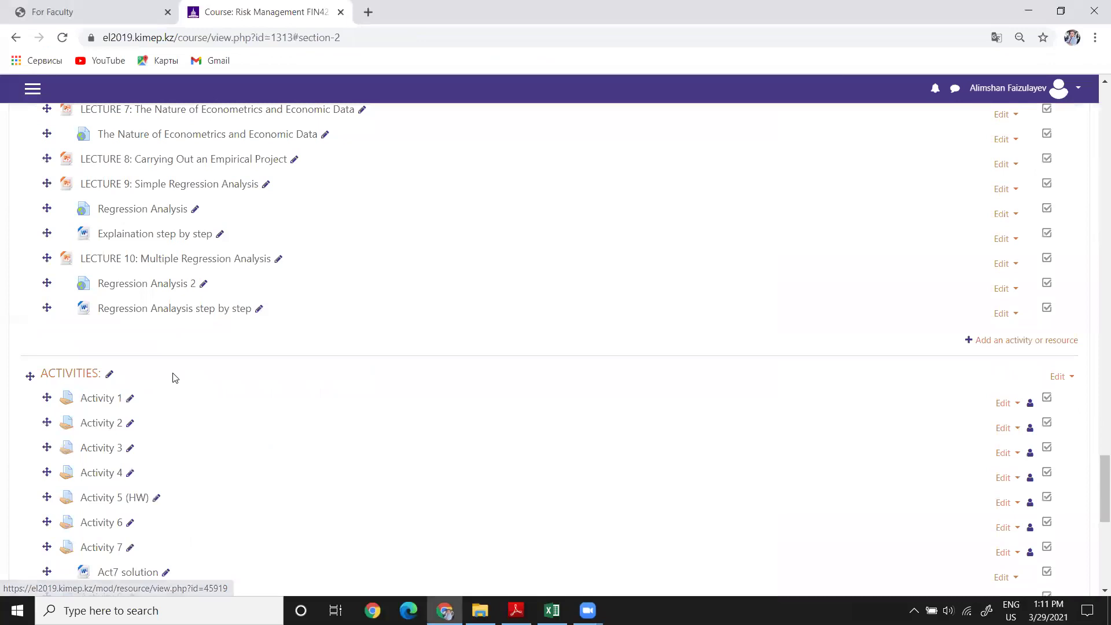
scroll(176, 377, "down", 5)
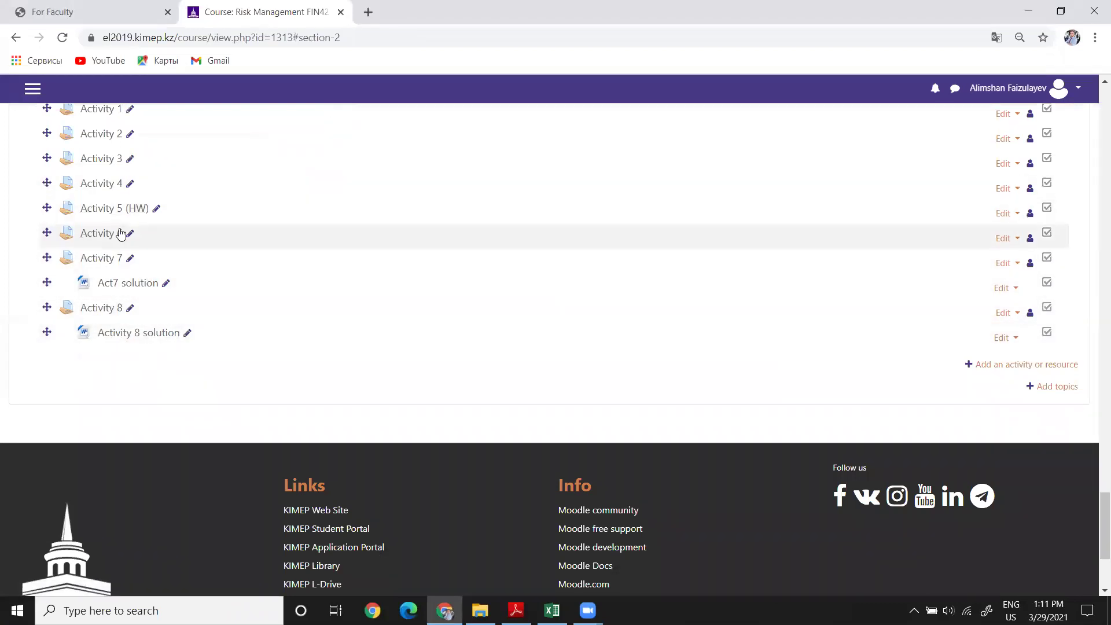
scroll(117, 258, "up", 4)
scroll(102, 287, "down", 1)
scroll(103, 286, "down", 1)
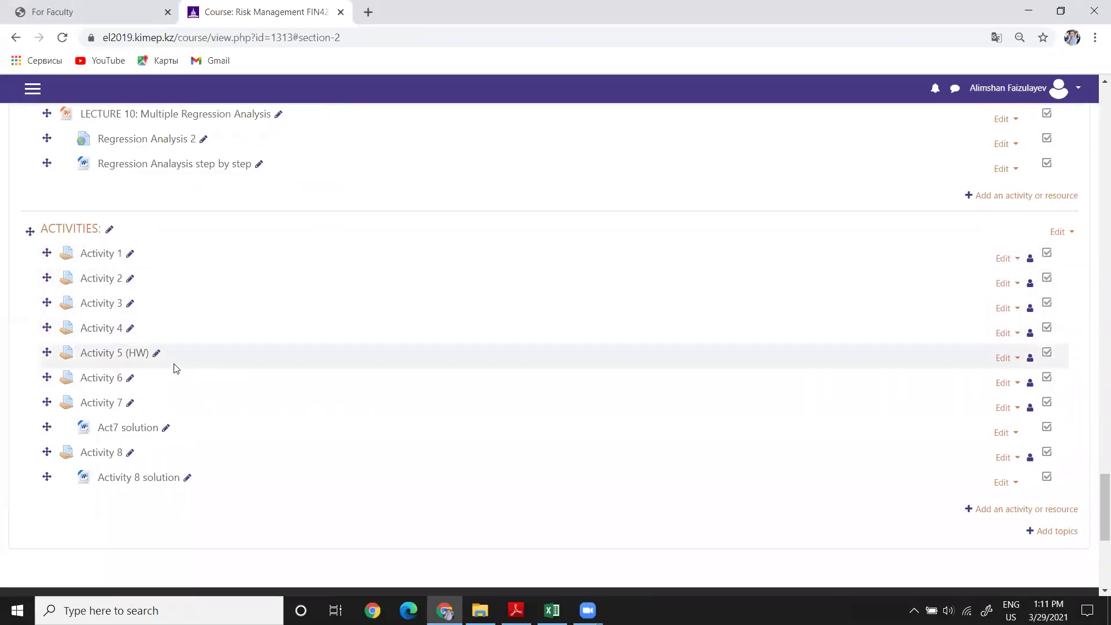
- Switch to the Excel workbook "chp9 questions with solutions" and enlarge the view of the qs21 sheet to 115%
left_click(444, 609)
left_click(445, 609)
left_click(444, 609)
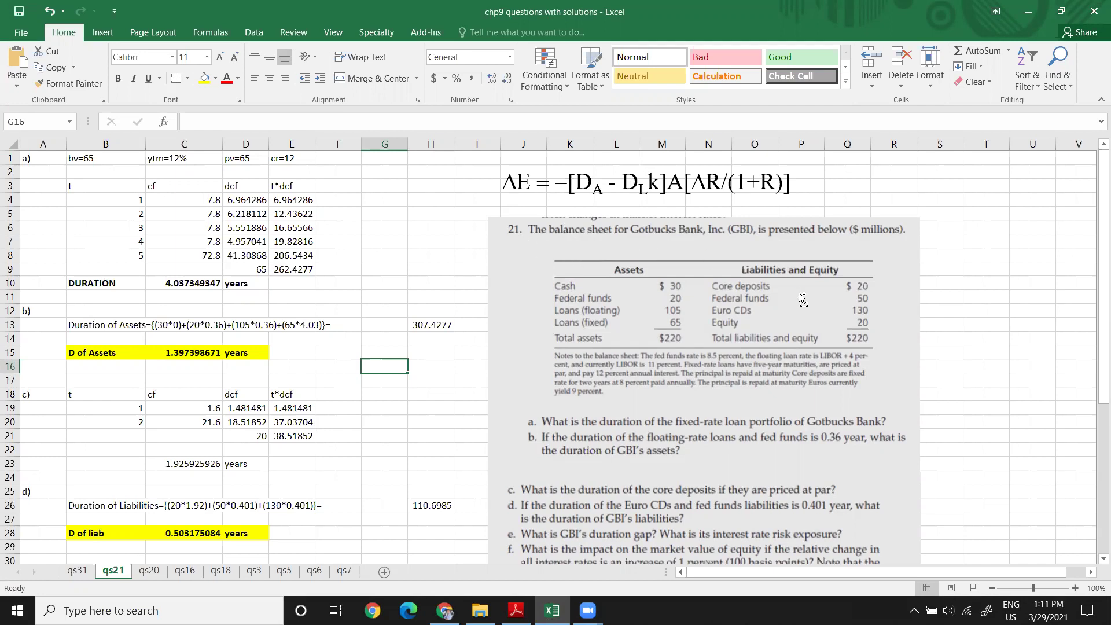
scroll(798, 293, "up", 1, "ctrl")
scroll(804, 295, "up", 1)
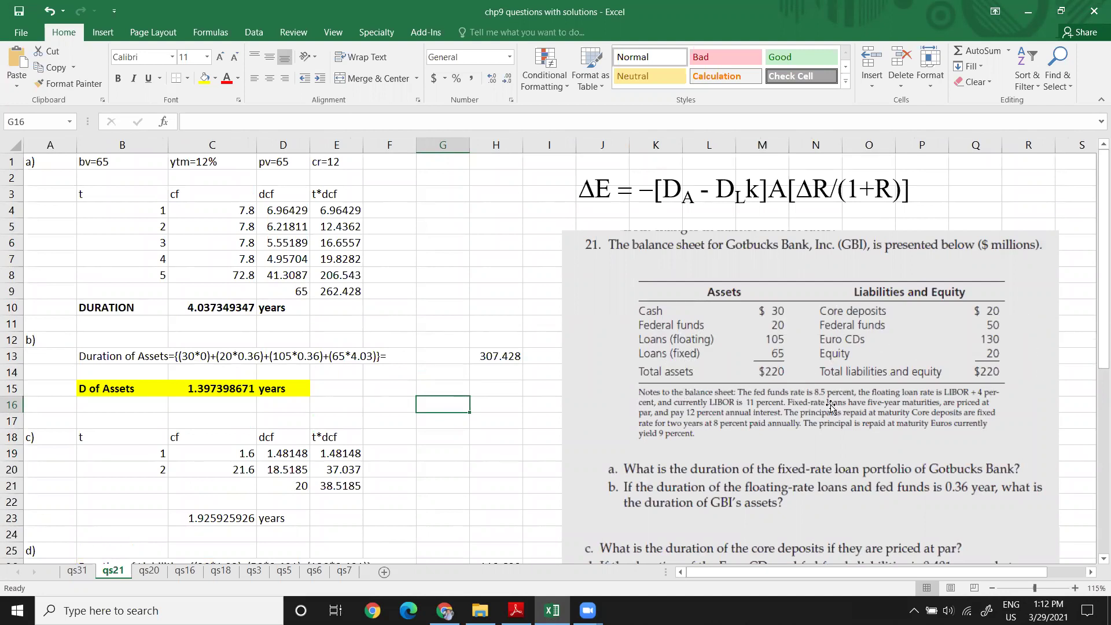
- Annotate problem 21: tick the notes and question a, circle the Loans (fixed) row, and underline "Fixed-rate loans" and "five-year maturities"
left_click_drag(623, 392, 635, 377)
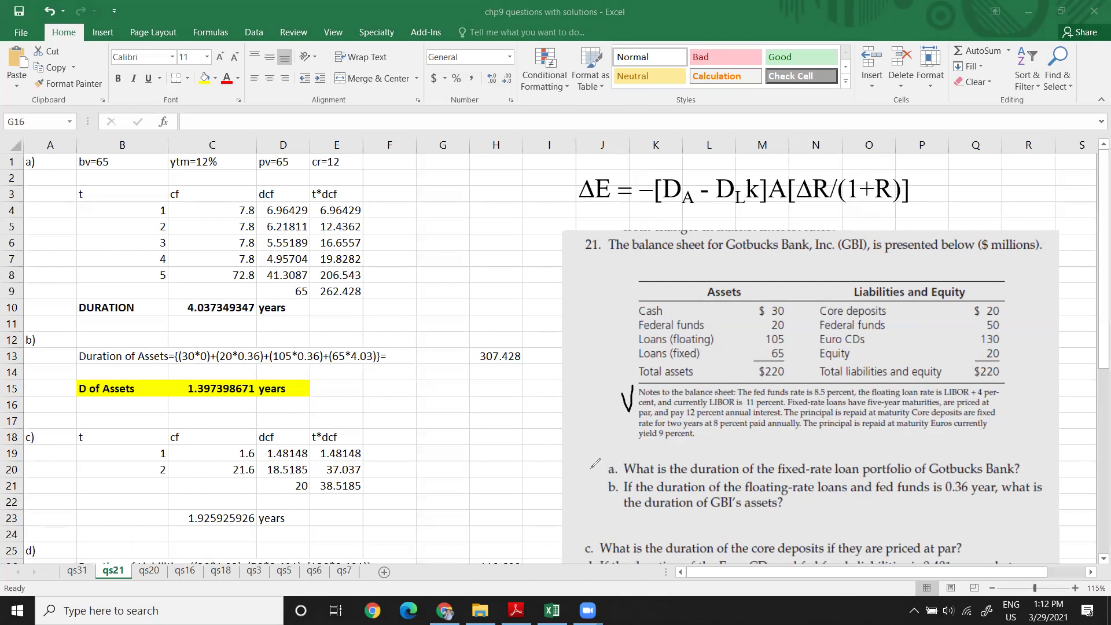
mouse_move(600, 464)
left_mouse_down()
mouse_move(606, 473)
mouse_move(617, 454)
left_mouse_up()
mouse_move(775, 480)
left_mouse_down()
mouse_move(926, 485)
mouse_move(1025, 472)
left_mouse_up()
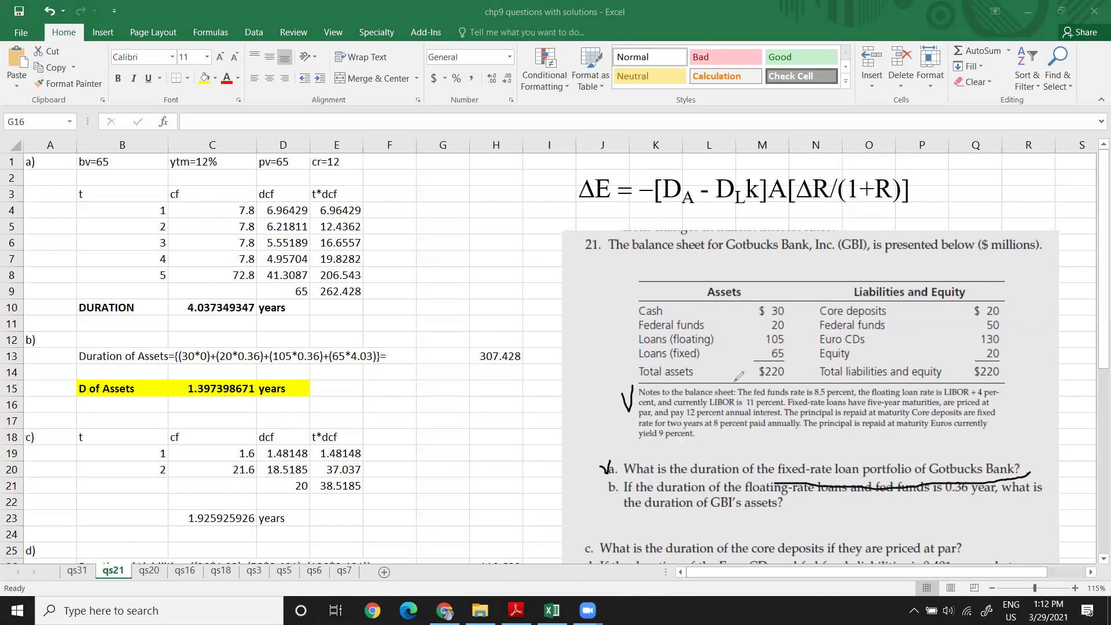
mouse_move(637, 361)
left_mouse_down()
mouse_move(761, 364)
mouse_move(794, 351)
mouse_move(642, 341)
mouse_move(636, 360)
left_mouse_up()
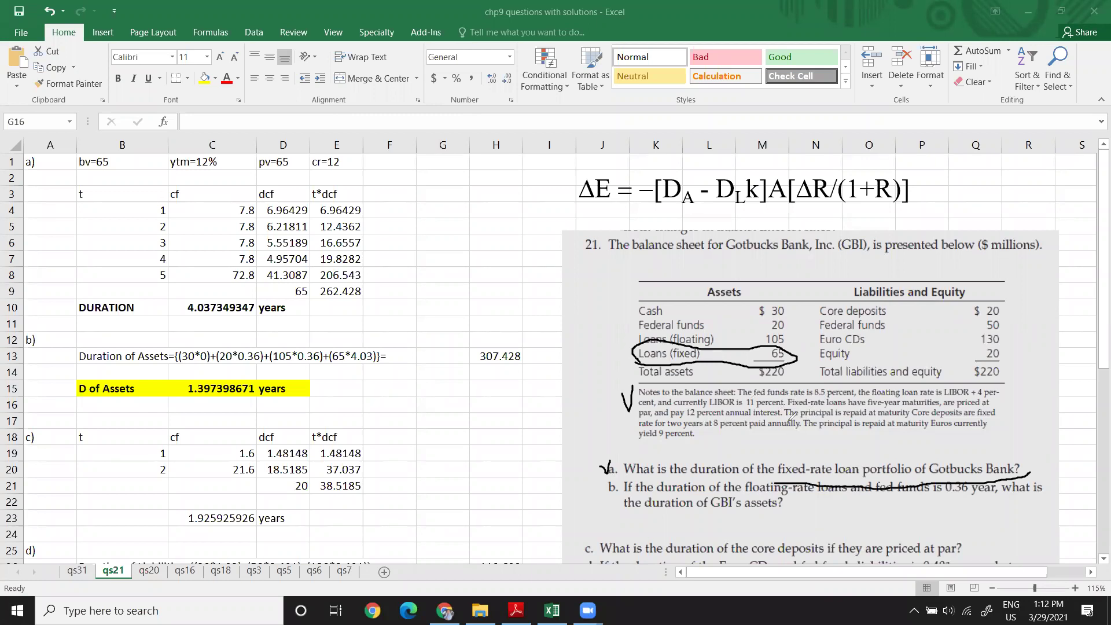
mouse_move(788, 399)
left_mouse_down()
mouse_move(787, 408)
mouse_move(944, 406)
left_mouse_up()
- Draw an arrow down part a's t column, circle the bv, pv, ytm and cr inputs, and underline "pay 12 percent annual interest"
mouse_move(116, 202)
left_mouse_down()
mouse_move(117, 286)
mouse_move(129, 277)
left_mouse_up()
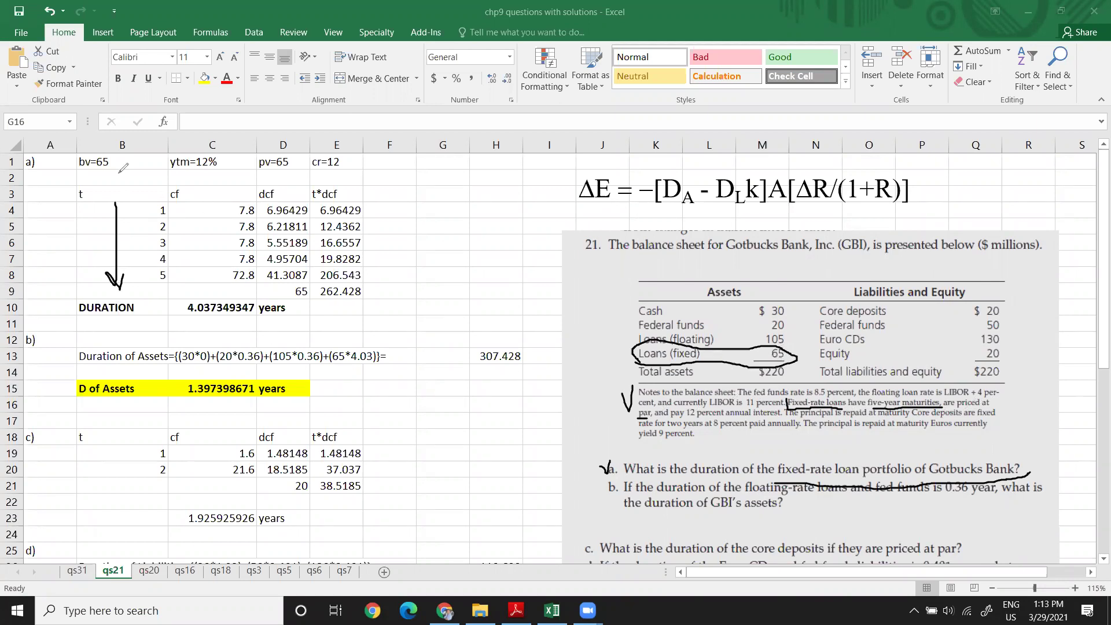
mouse_move(74, 168)
left_mouse_down()
mouse_move(111, 128)
mouse_move(77, 185)
left_mouse_up()
mouse_move(250, 171)
left_mouse_down()
mouse_move(297, 166)
mouse_move(278, 135)
mouse_move(249, 173)
left_mouse_up()
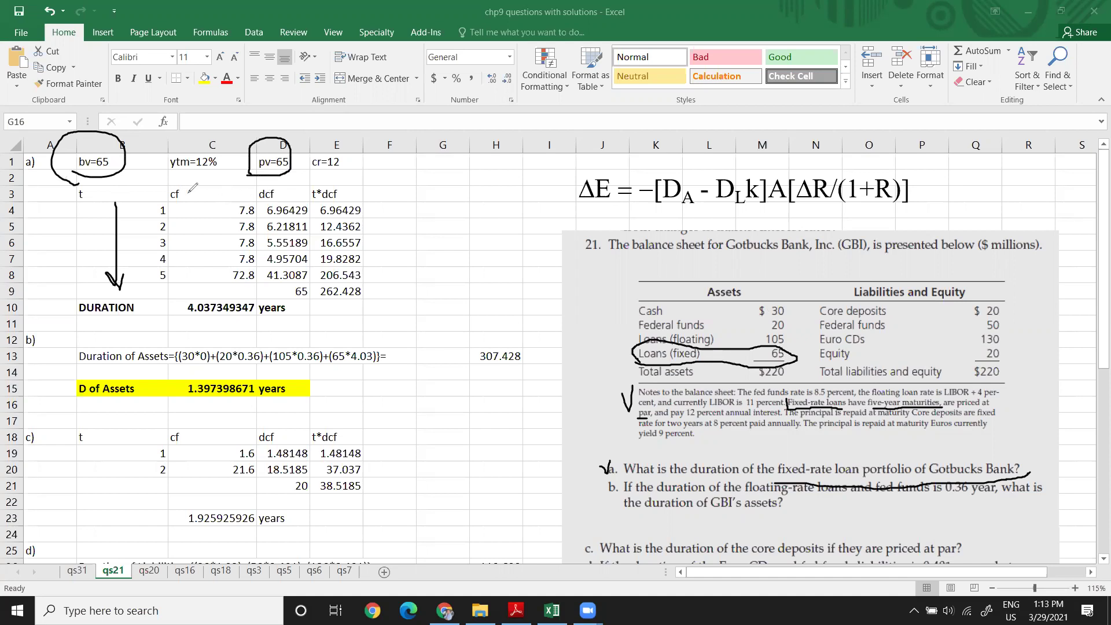
mouse_move(170, 169)
left_mouse_down()
mouse_move(227, 167)
mouse_move(184, 142)
mouse_move(169, 175)
left_mouse_up()
mouse_move(312, 169)
left_mouse_down()
mouse_move(352, 160)
mouse_move(331, 134)
mouse_move(316, 172)
left_mouse_up()
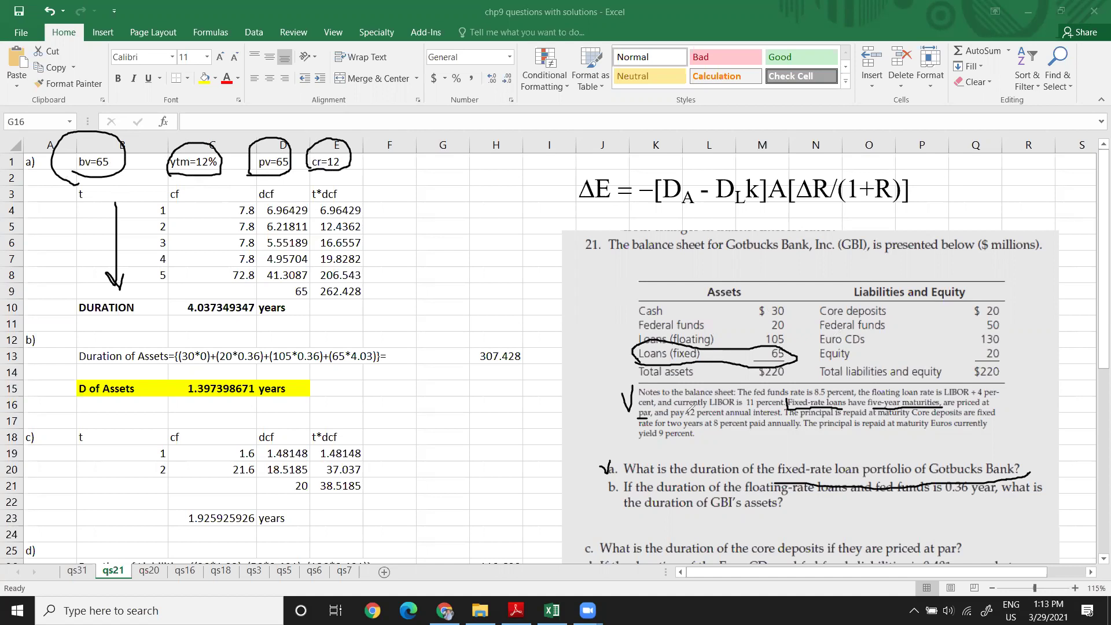
left_click_drag(672, 417, 781, 417)
- Mark part a's calculation with ticks on the 7.8 cash flows, circles around 72.8, 262.428 and the duration, and an arrow down t*dcf
mouse_move(206, 207)
left_mouse_down()
mouse_move(229, 223)
mouse_move(225, 253)
left_mouse_up()
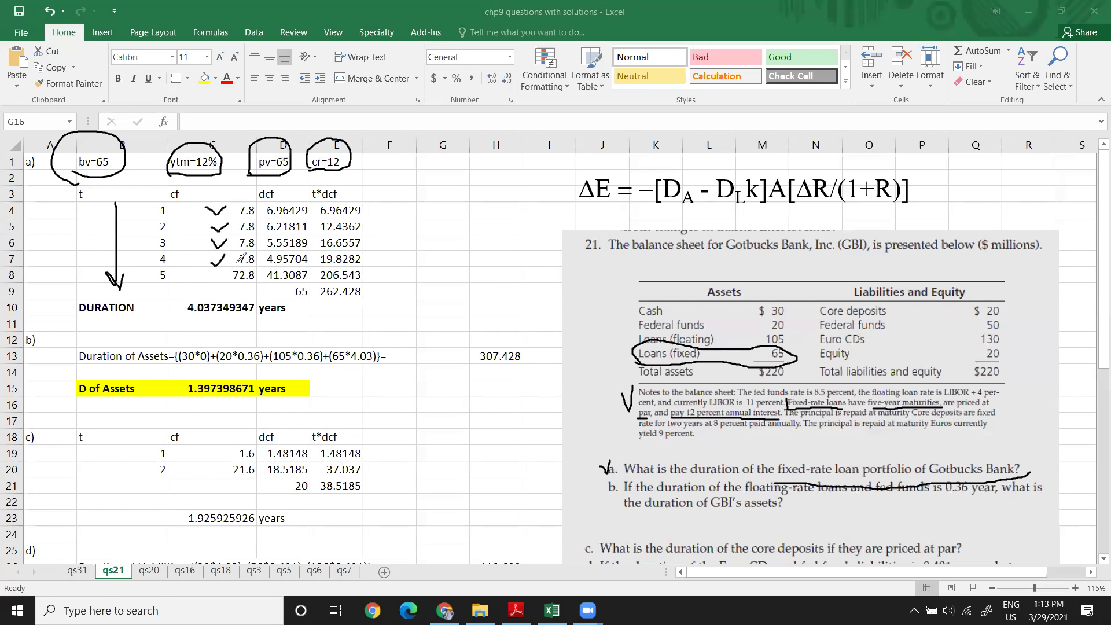
mouse_move(235, 265)
left_mouse_down()
mouse_move(226, 272)
mouse_move(238, 286)
mouse_move(258, 259)
left_mouse_up()
left_click_drag(196, 140, 223, 127)
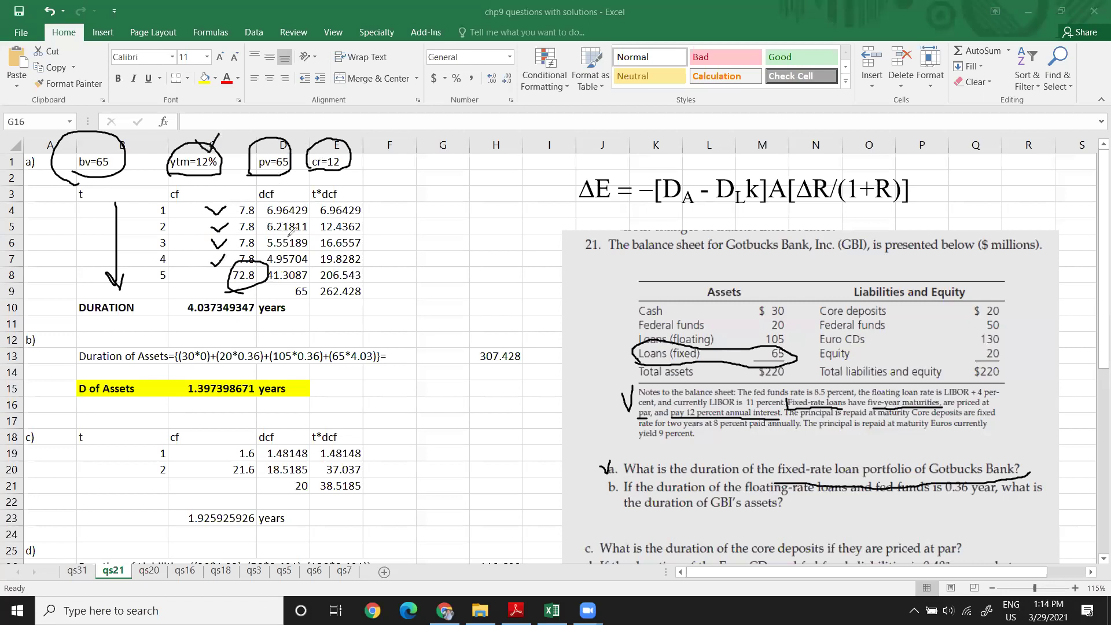
mouse_move(254, 214)
left_mouse_down()
mouse_move(269, 211)
mouse_move(261, 219)
left_mouse_up()
mouse_move(164, 204)
left_mouse_down()
mouse_move(172, 209)
mouse_move(156, 214)
mouse_move(166, 204)
left_mouse_up()
mouse_move(373, 208)
left_mouse_down()
mouse_move(372, 284)
mouse_move(381, 270)
left_mouse_up()
mouse_move(323, 296)
left_mouse_down()
mouse_move(373, 286)
mouse_move(327, 282)
mouse_move(322, 314)
left_mouse_up()
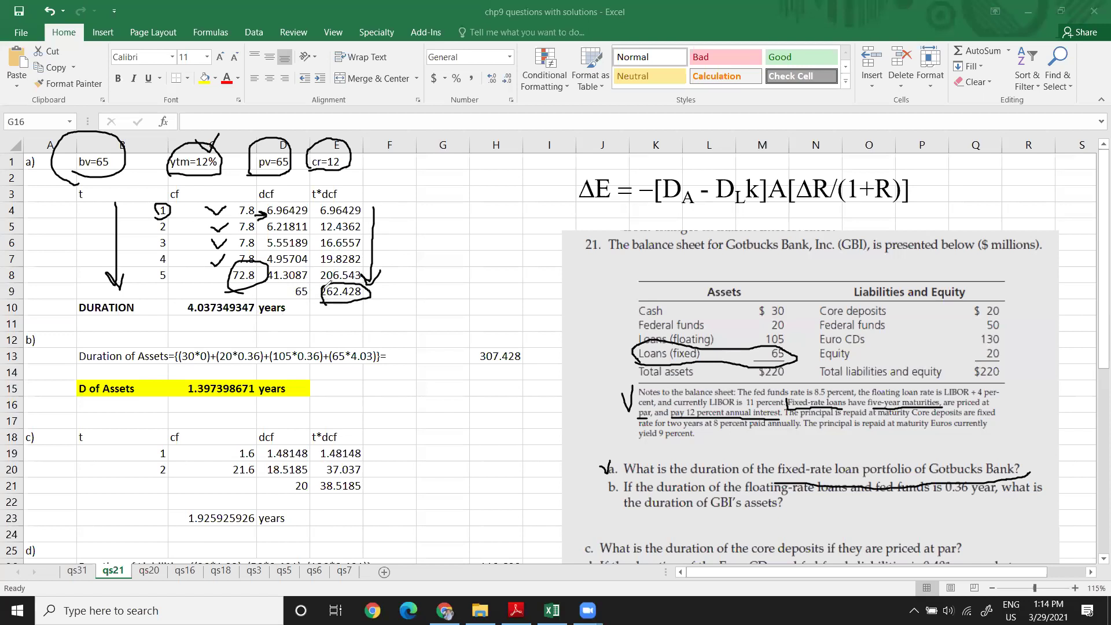
mouse_move(183, 301)
left_mouse_down()
mouse_move(214, 325)
mouse_move(254, 318)
mouse_move(255, 299)
mouse_move(192, 297)
mouse_move(183, 308)
left_mouse_up()
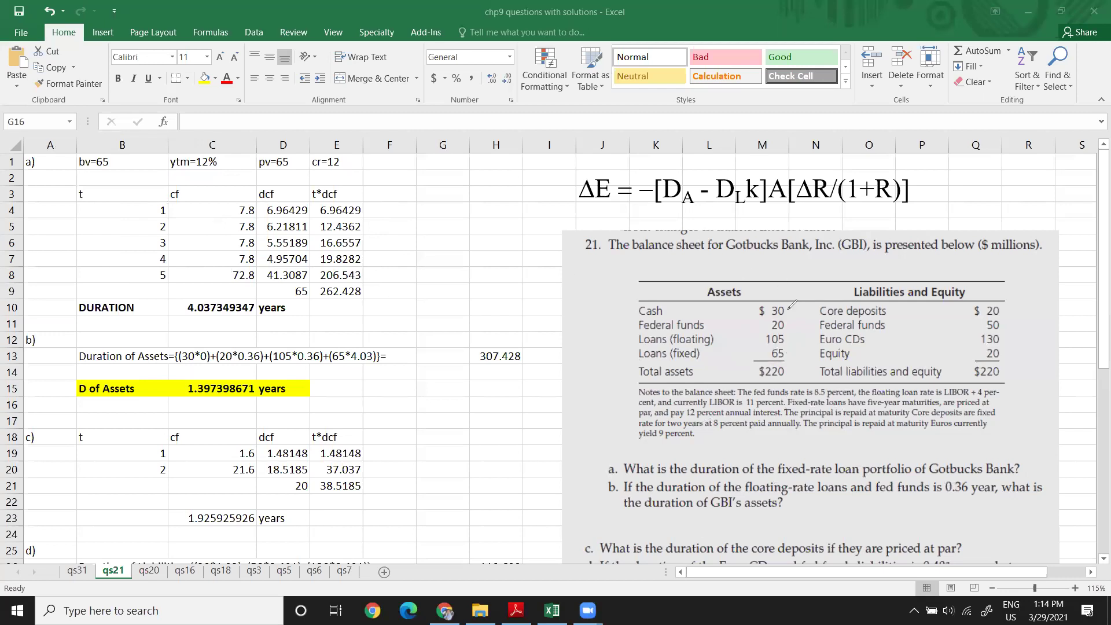
- Tick the federal funds, floating loans, core deposits and Euro CDs amounts in the balance sheet, and circle the Loans (fixed) row
mouse_move(786, 321)
left_mouse_down()
mouse_move(798, 316)
mouse_move(793, 343)
mouse_move(802, 333)
left_mouse_up()
left_click_drag(1003, 308, 1016, 306)
mouse_move(1003, 326)
left_mouse_down()
mouse_move(1018, 326)
mouse_move(1017, 350)
left_mouse_up()
mouse_move(856, 349)
left_mouse_down()
mouse_move(866, 358)
mouse_move(857, 359)
left_mouse_up()
key("ctrl+z")
key("ctrl+z")
key("ctrl+z")
mouse_move(643, 359)
left_mouse_down()
mouse_move(792, 360)
mouse_move(775, 347)
mouse_move(639, 342)
mouse_move(641, 362)
left_mouse_up()
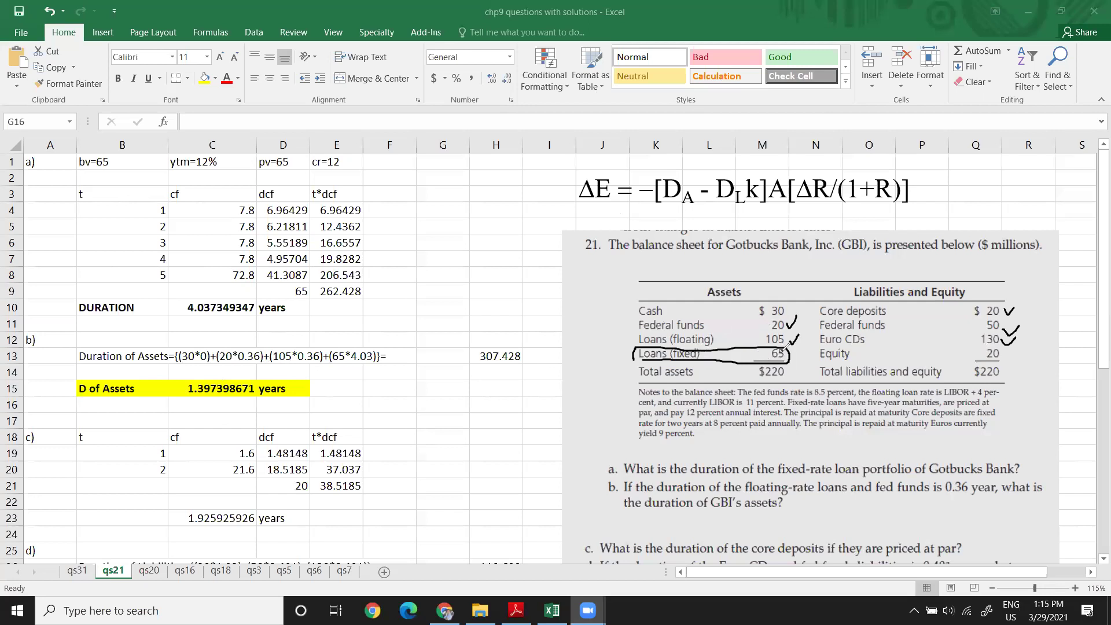
- Draw a large check mark beside the part a duration table and clear all the annotations
mouse_move(387, 228)
left_mouse_down()
mouse_move(440, 264)
mouse_move(509, 210)
left_mouse_up()
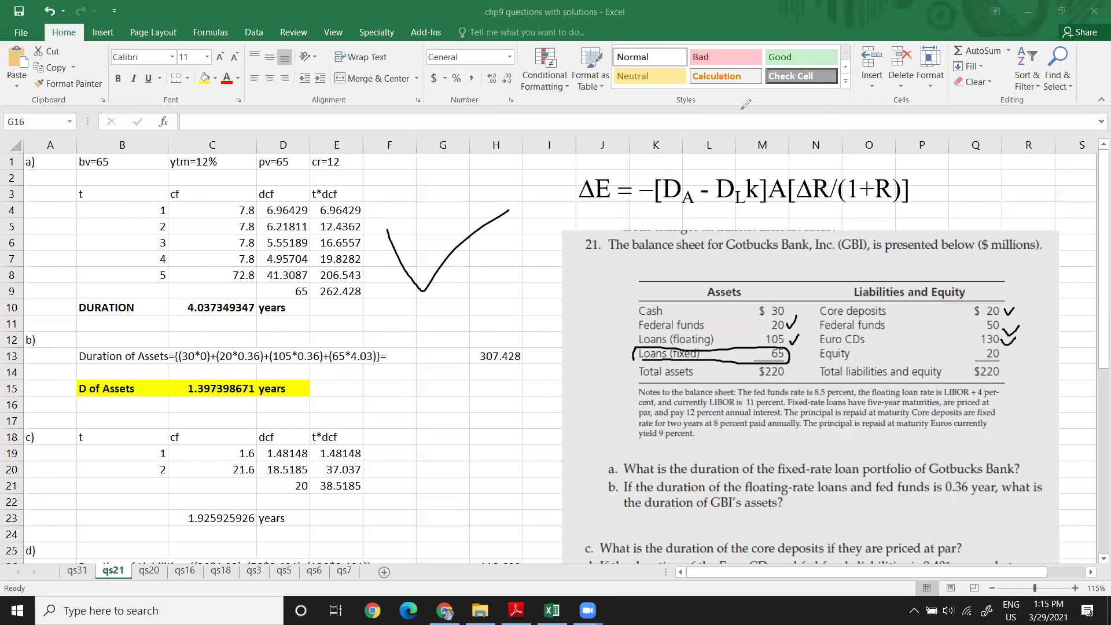
key("e")
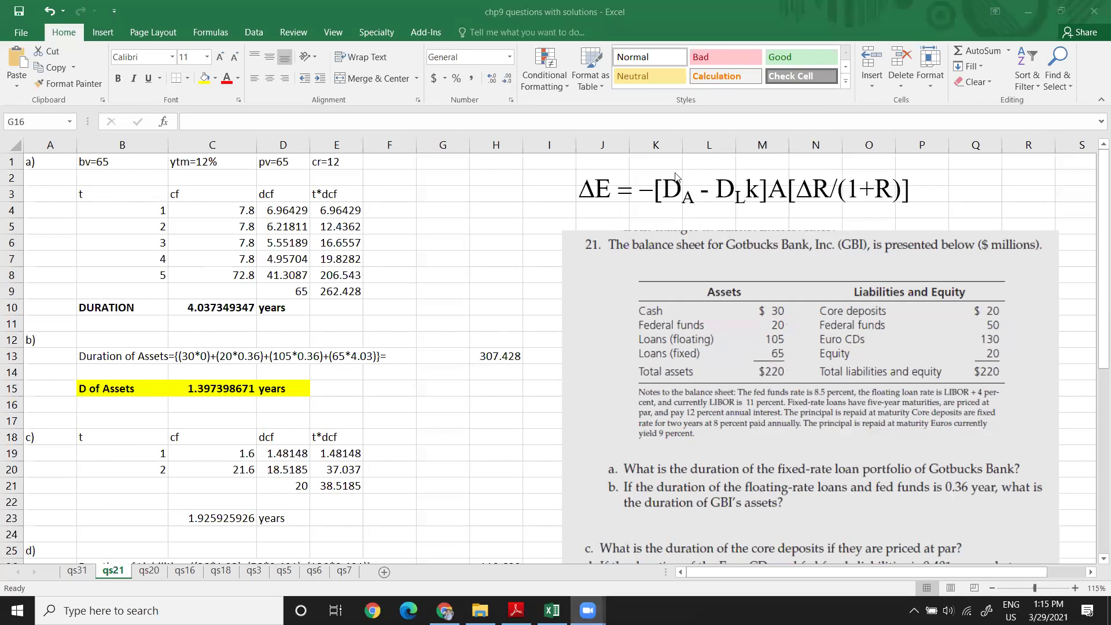
- Examine the formulas behind the weighted asset total in H13 and the D of Assets result in C15
left_click(493, 356)
double_click(494, 355)
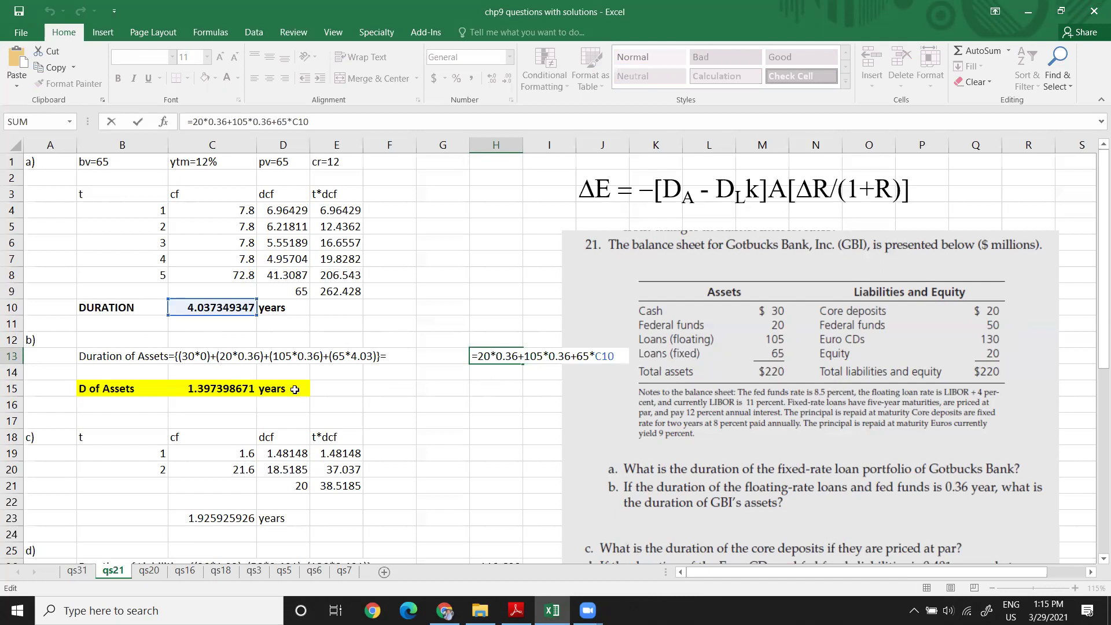
key("Return")
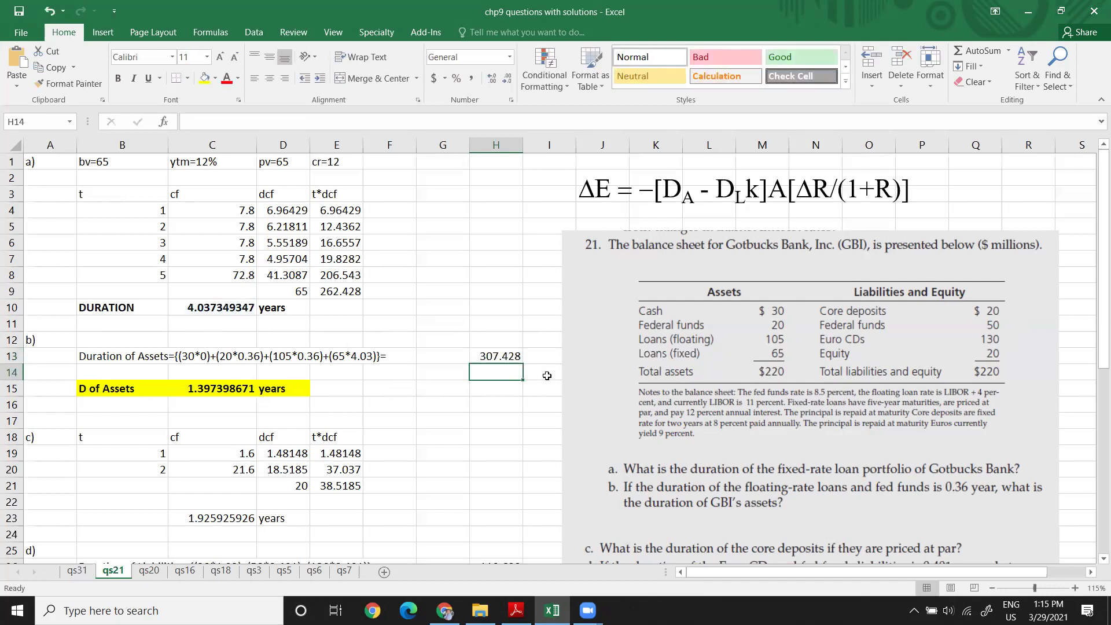
double_click(199, 389)
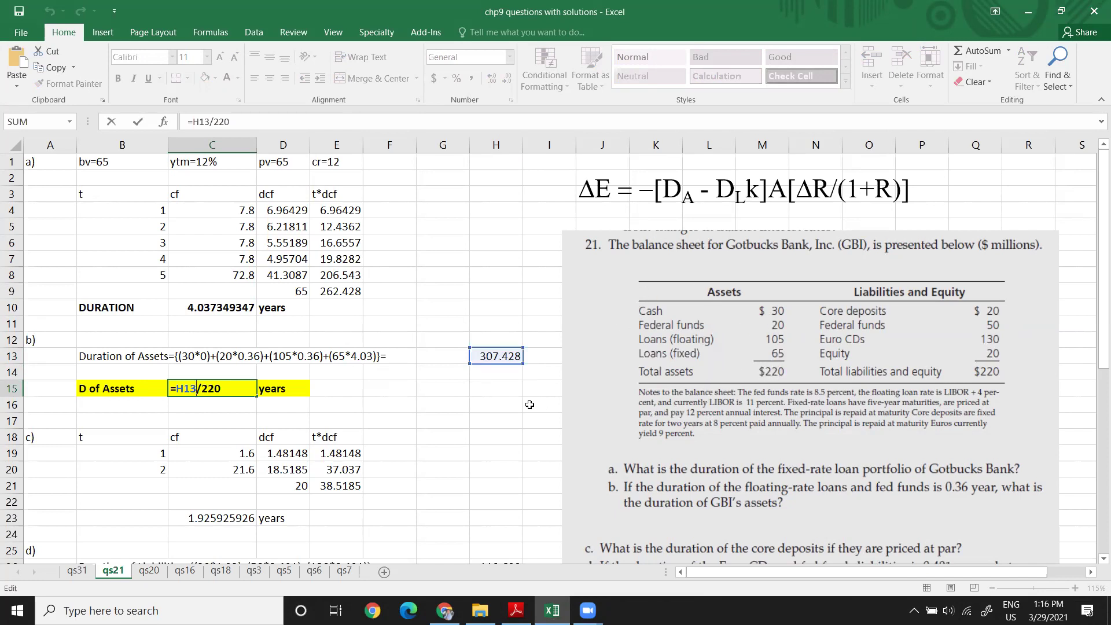
key("Return")
- Examine the formula behind the part a duration in C10 and its two source cells
left_click(232, 307)
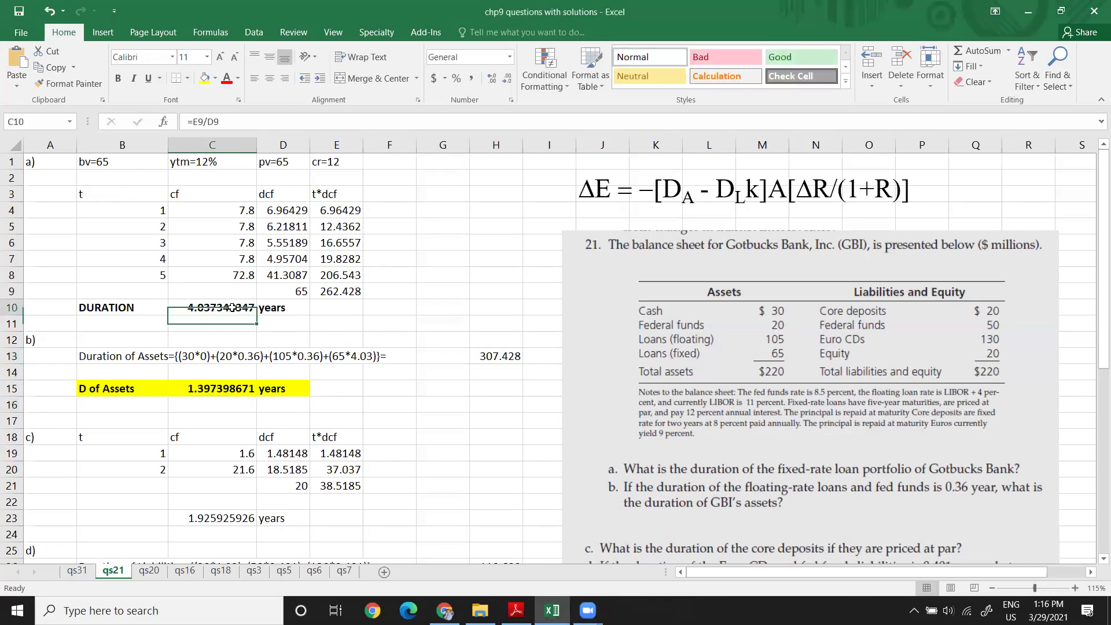
double_click(233, 307)
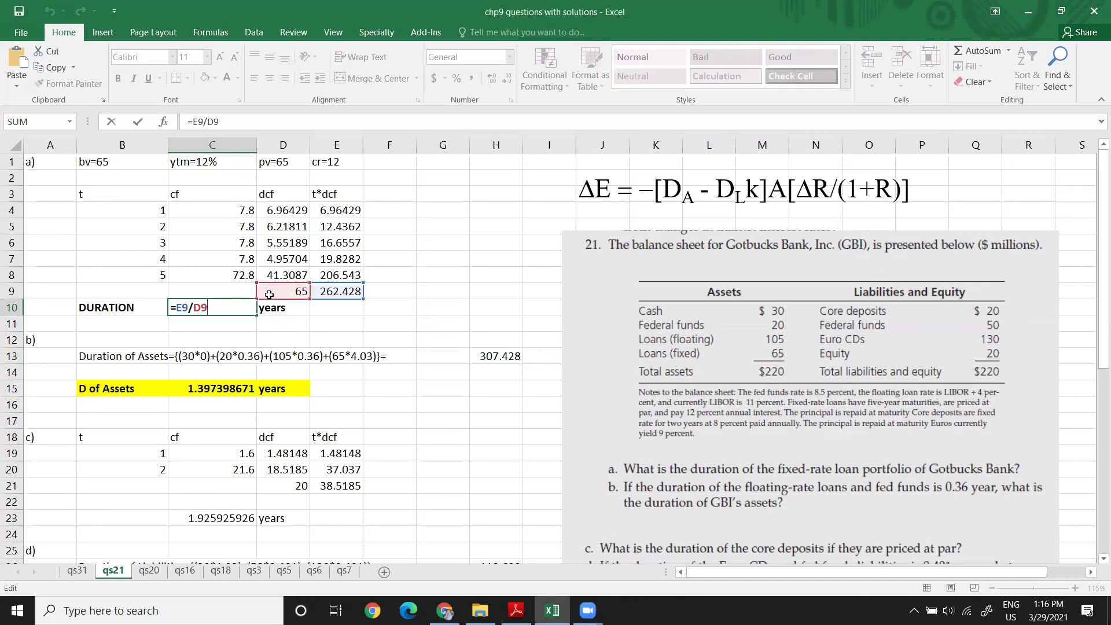
left_click(298, 290)
key("Return")
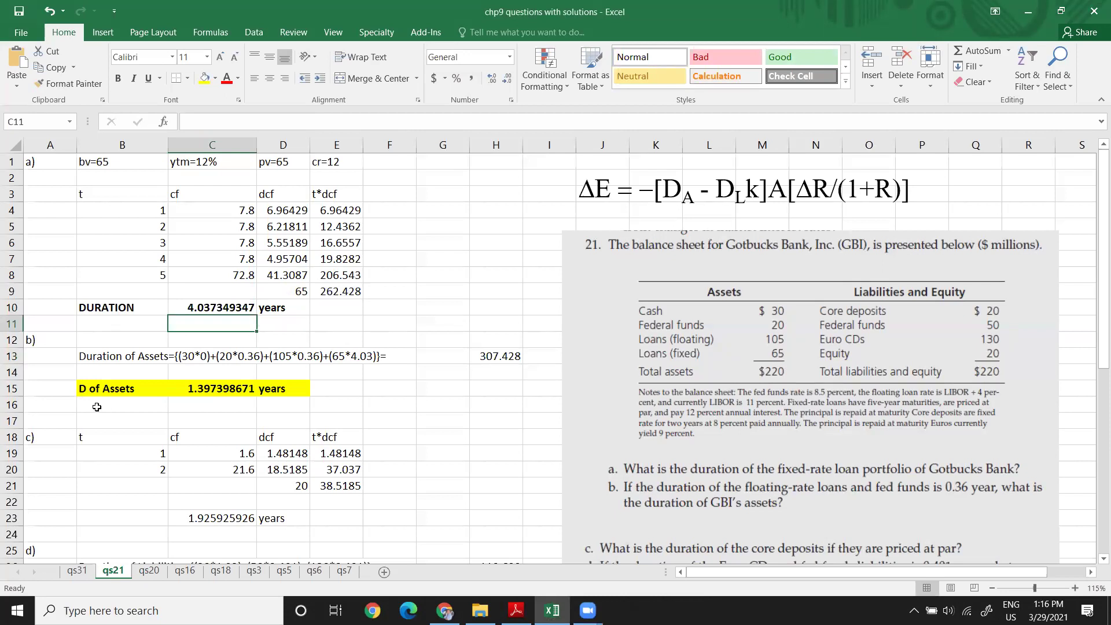
- Select the D of Assets result row, and look over questions b to h alongside the worked solutions below it
left_click_drag(98, 386, 298, 400)
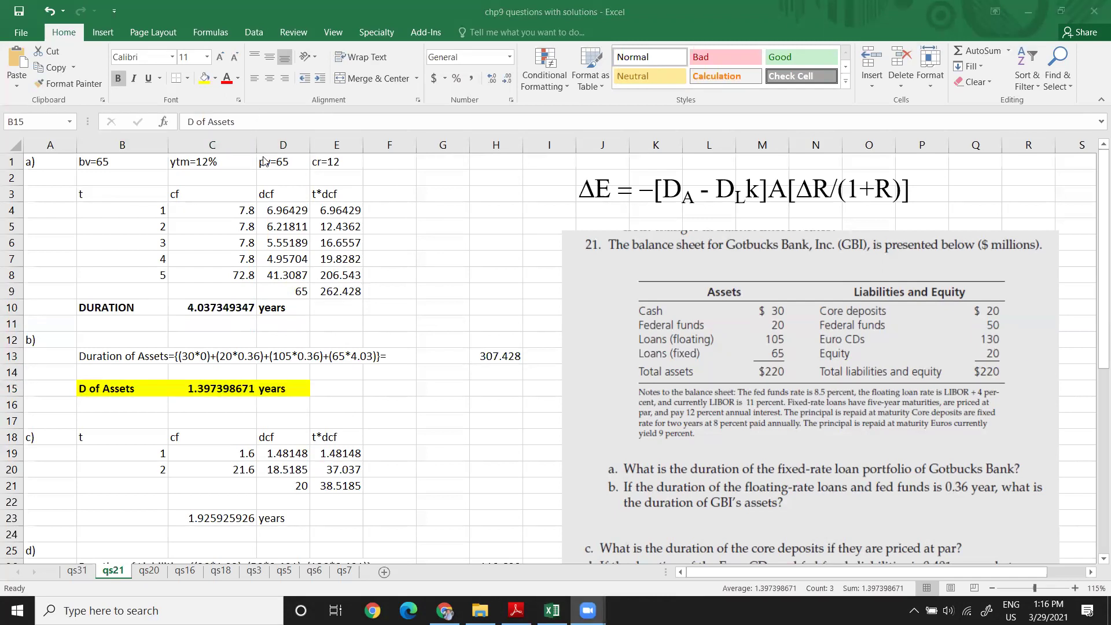
left_click(357, 387)
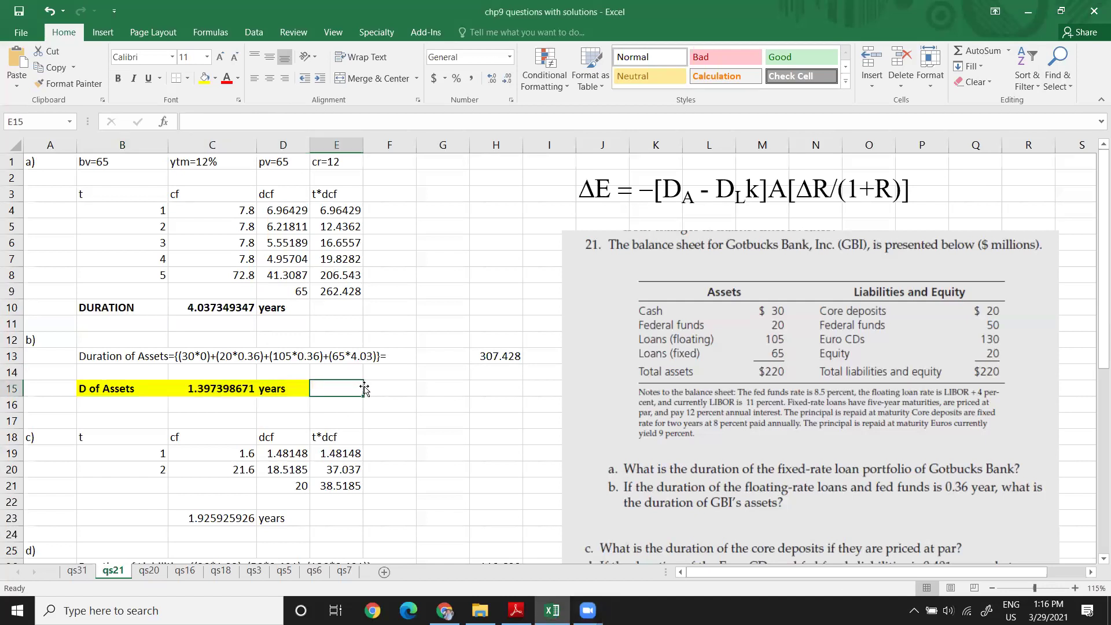
scroll(367, 386, "down", 2)
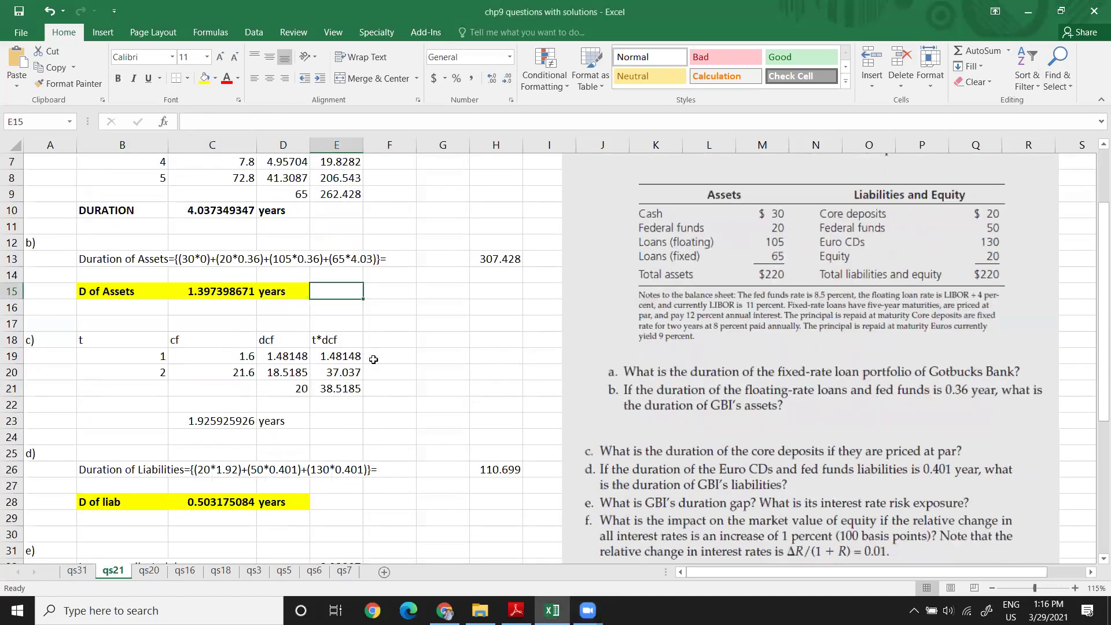
scroll(302, 379, "up", 1)
scroll(302, 379, "down", 3)
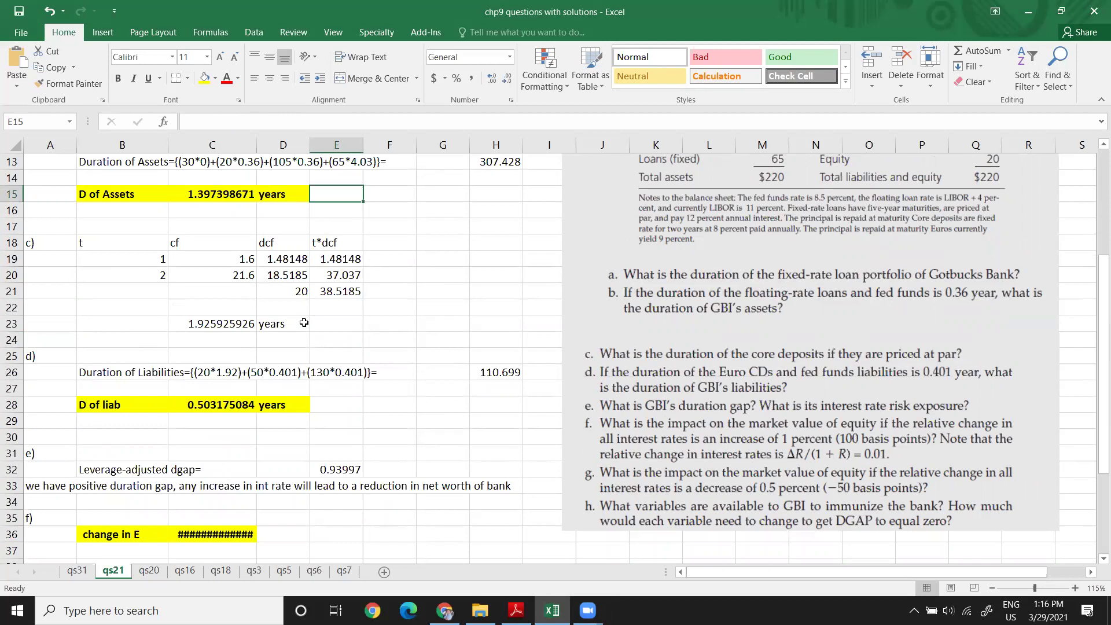
scroll(304, 323, "up", 1)
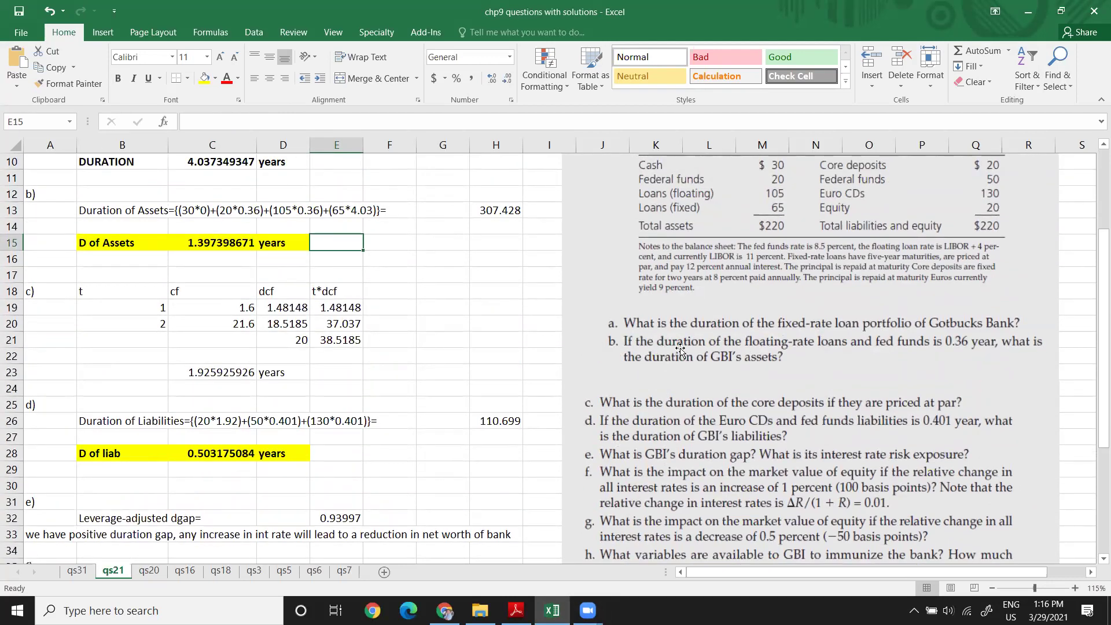
scroll(827, 362, "up", 1)
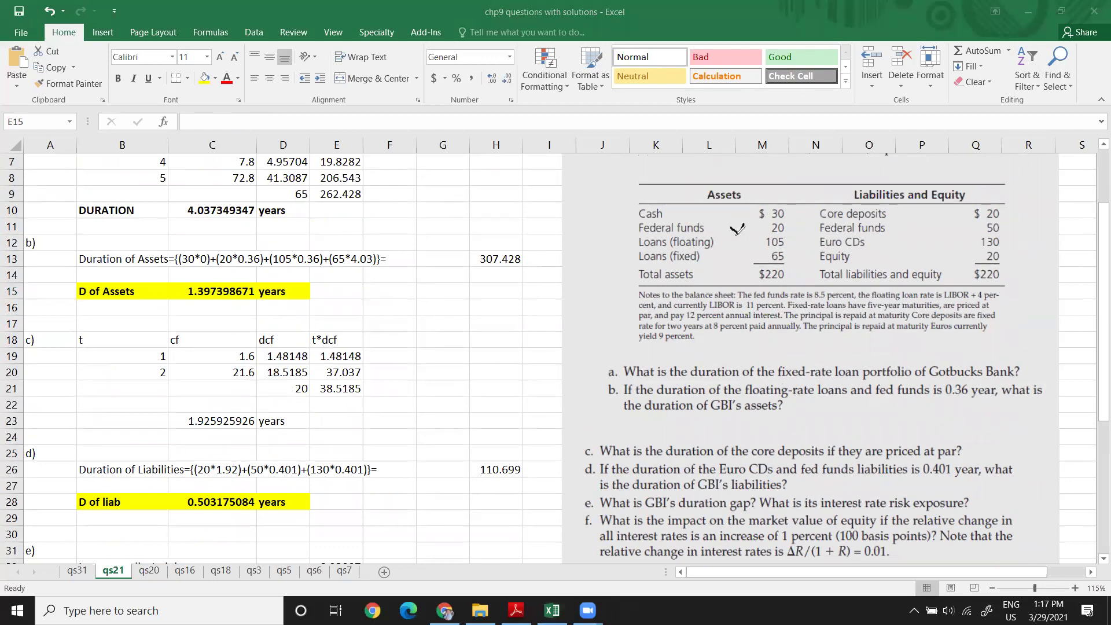
- Tick the Federal funds and Loans (floating) rows and draw a line along the asset amounts from Cash to Loans (fixed)
mouse_move(727, 243)
left_mouse_down()
mouse_move(745, 238)
mouse_move(750, 205)
left_mouse_up()
left_click_drag(728, 252, 733, 255)
left_click_drag(787, 207, 787, 264)
- Look over the remaining solutions, and review the part c core deposits calculation in rows 18 to 23 against the balance sheet notes
scroll(391, 333, "down", 5)
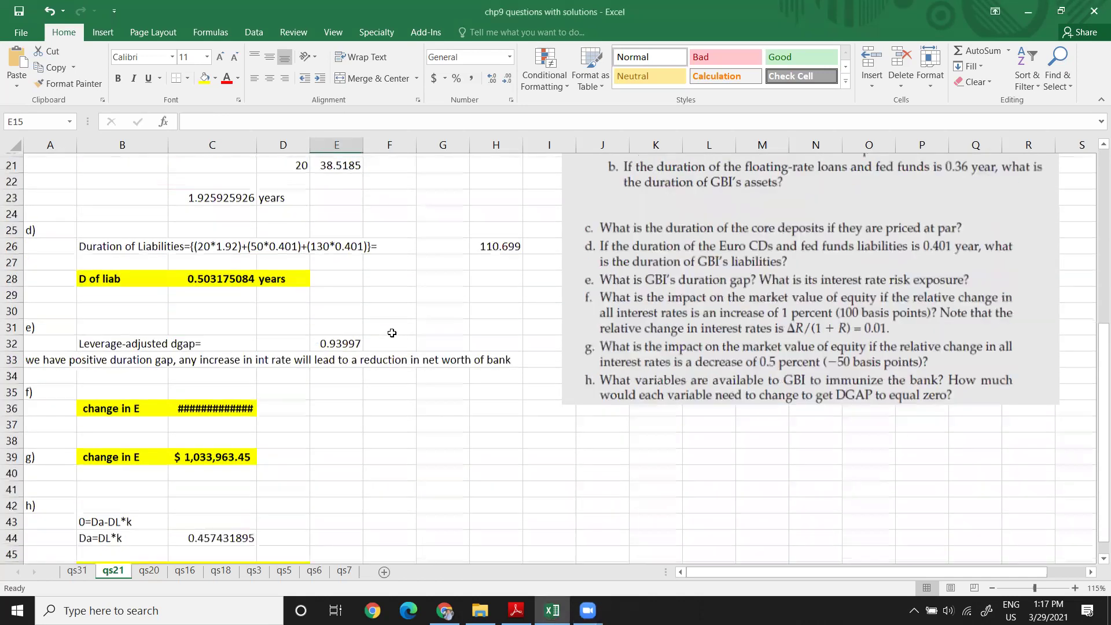
scroll(399, 326, "up", 3)
scroll(401, 325, "up", 1)
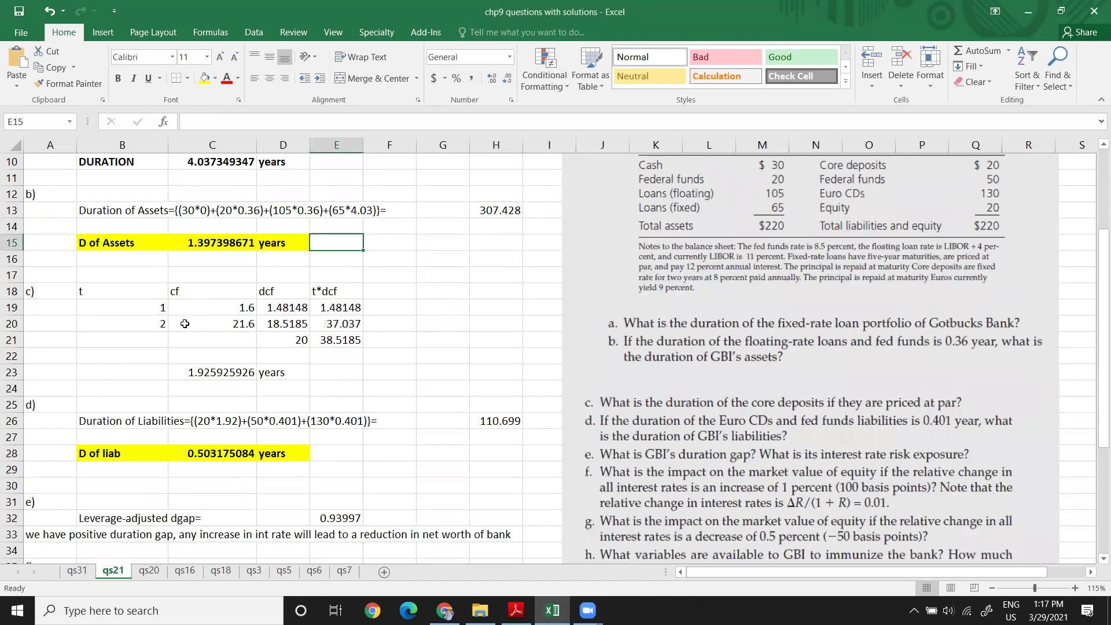
left_click_drag(15, 291, 90, 373)
left_click(225, 344)
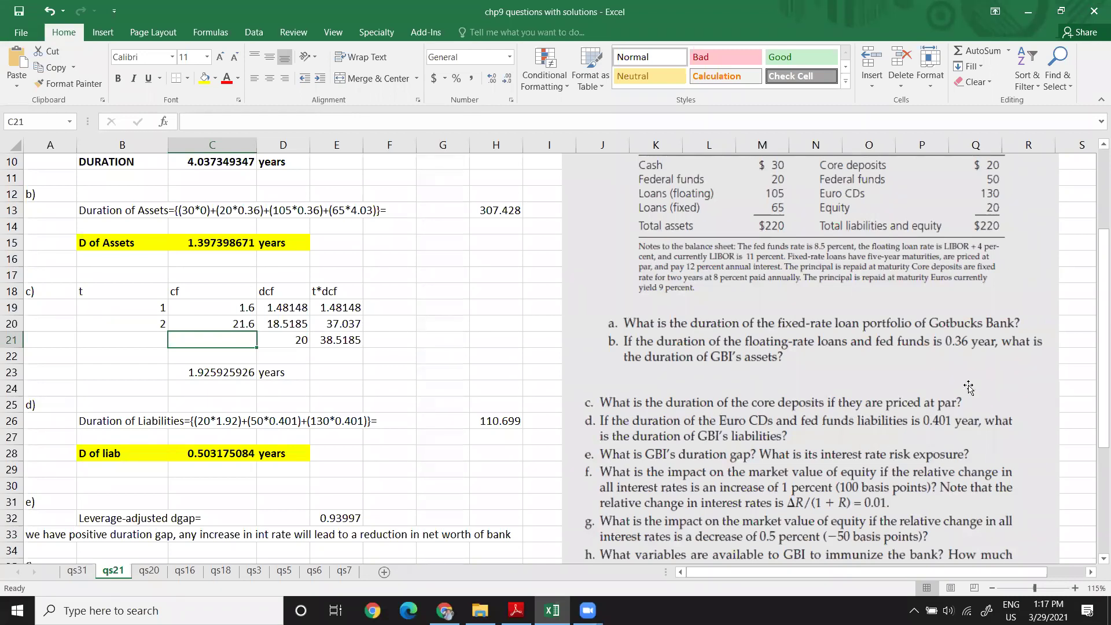
scroll(877, 219, "up", 1)
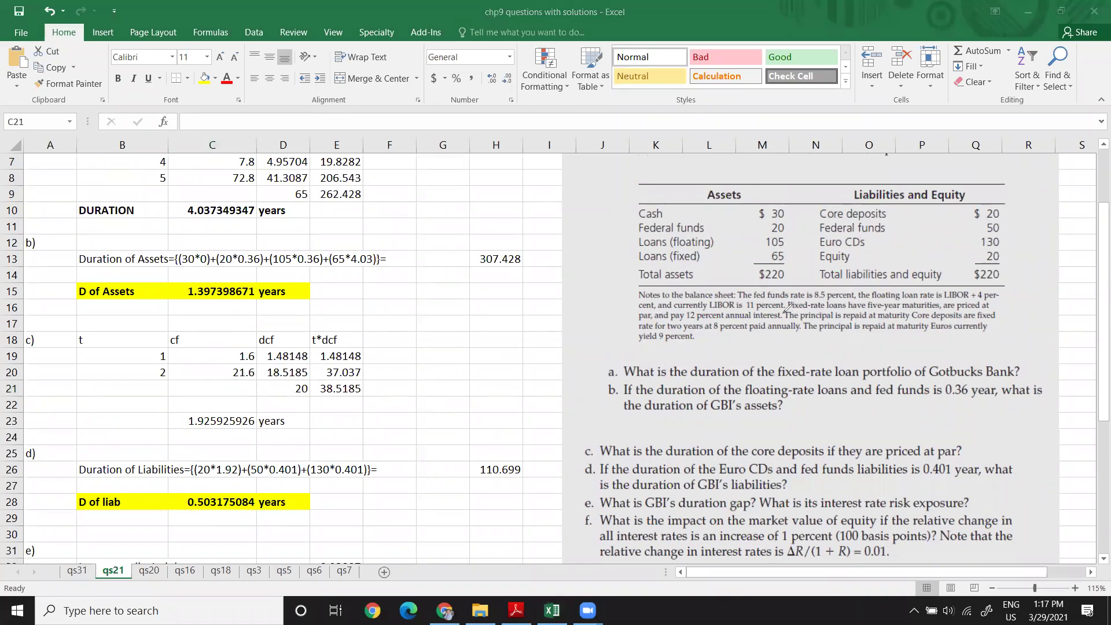
- Underline the core deposits and Euro yield statements in the balance sheet notes, and clear the markings
left_click_drag(785, 316, 1012, 324)
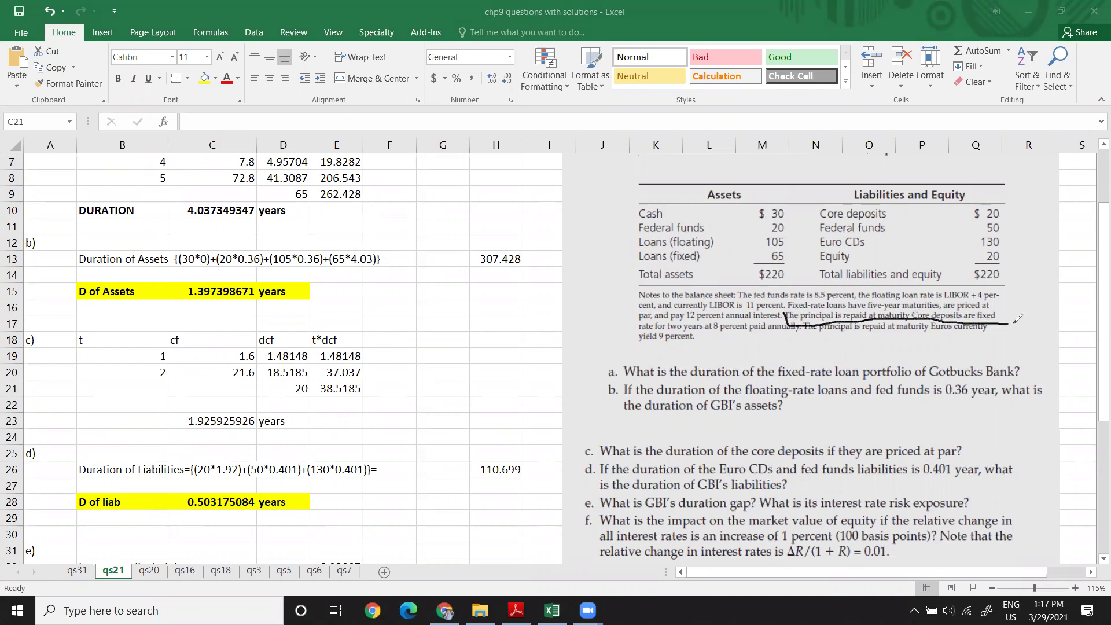
left_click_drag(636, 334, 806, 333)
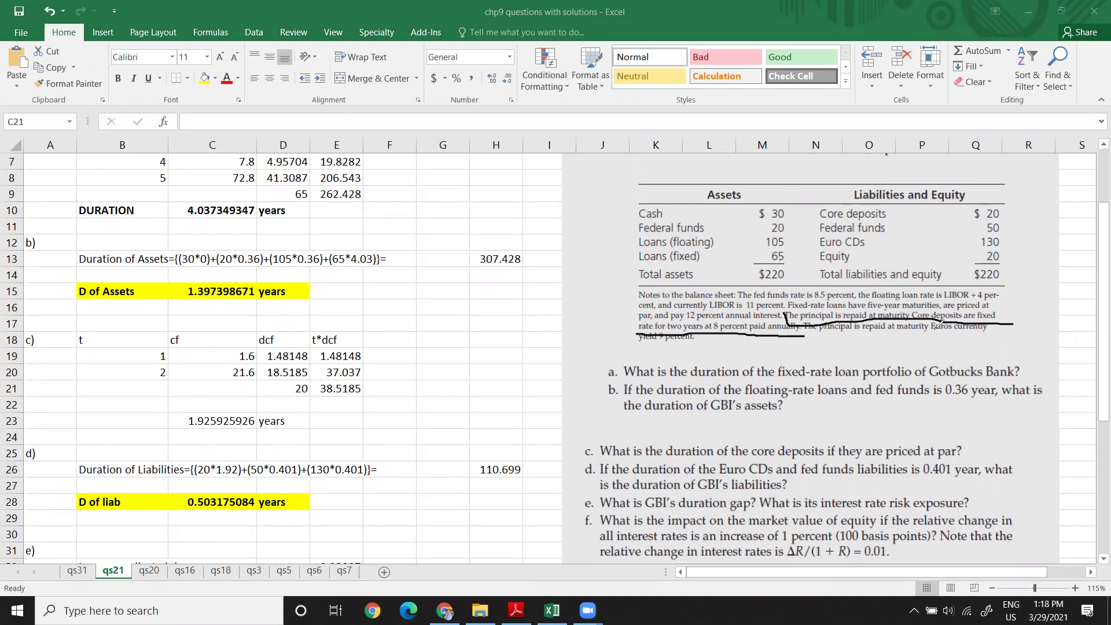
left_click_drag(940, 334, 1010, 335)
left_click_drag(639, 346, 693, 346)
key("e")
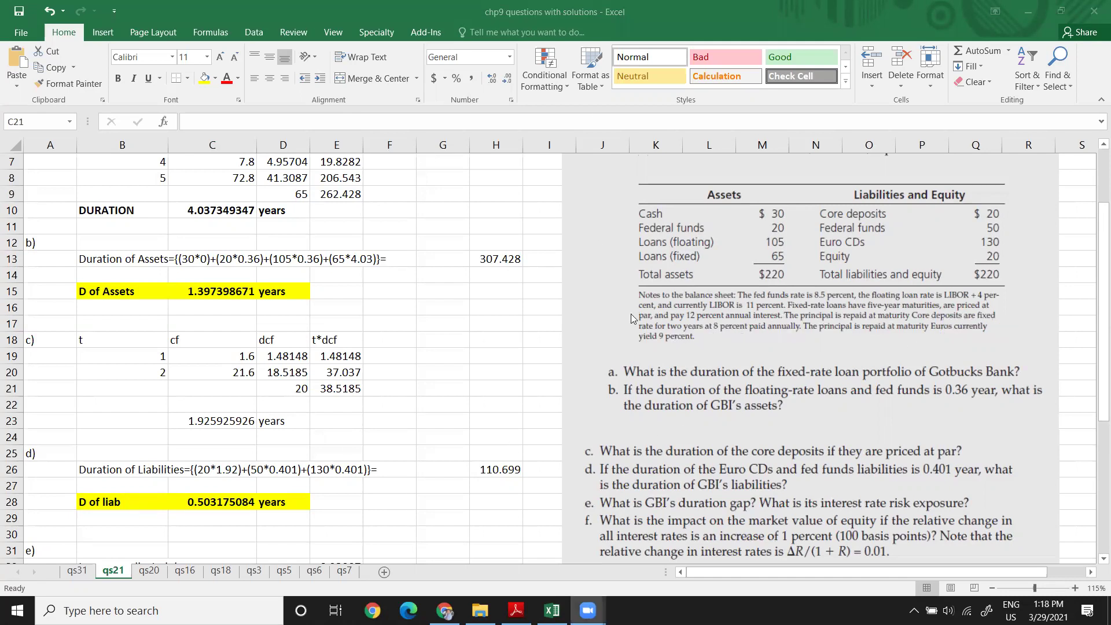
- Examine the first-year cash flow formula in C19 and the discounted cash flow formula in D19
left_click(238, 357)
double_click(236, 357)
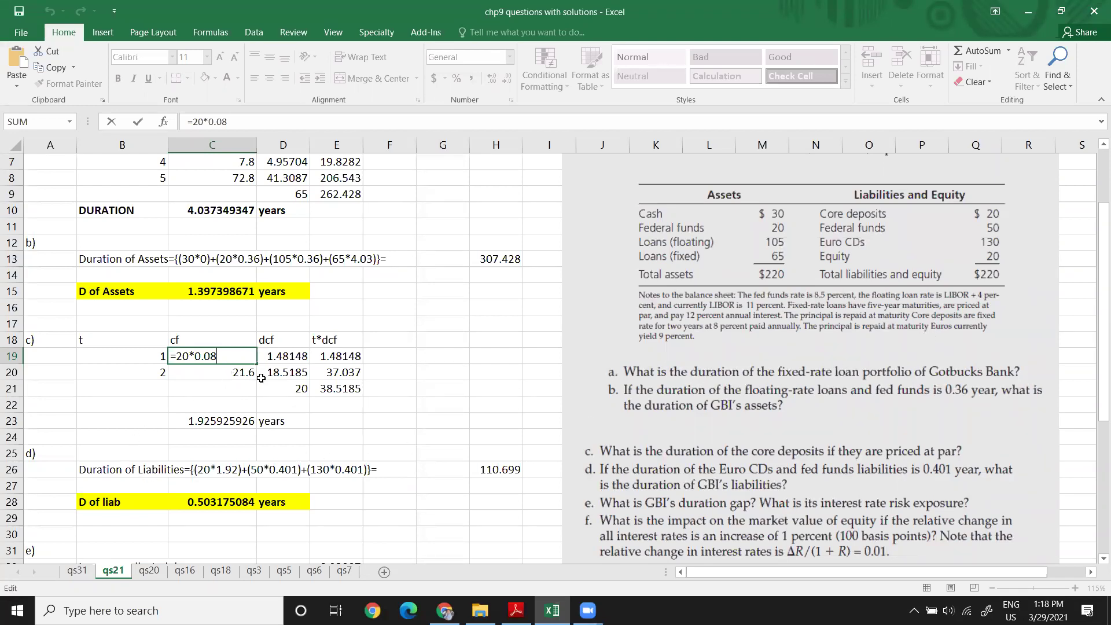
key("Return")
double_click(283, 357)
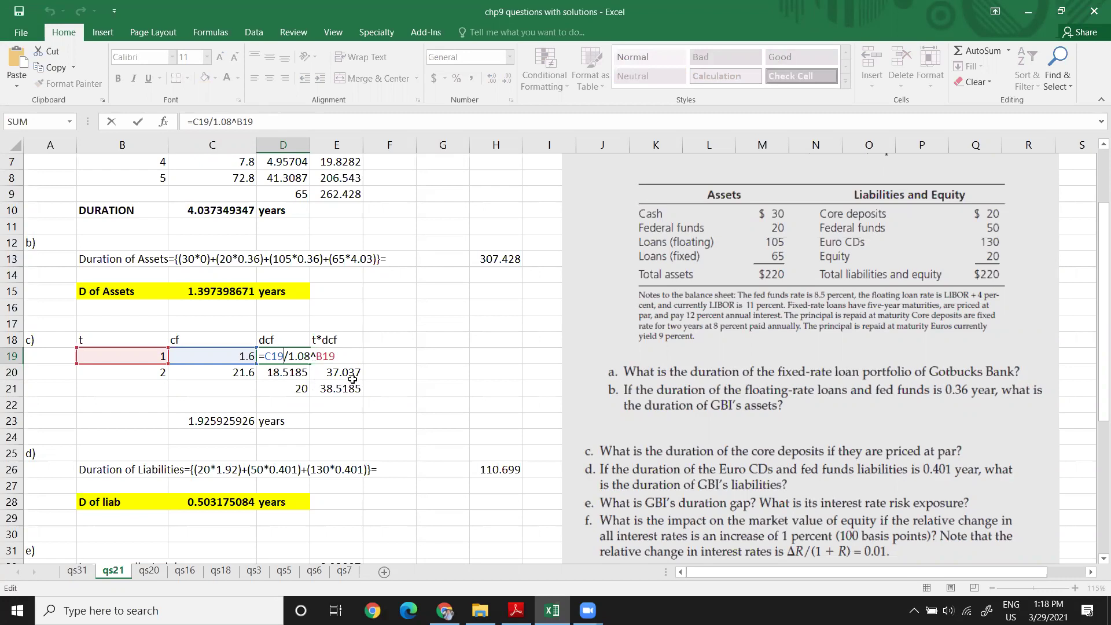
key("Return")
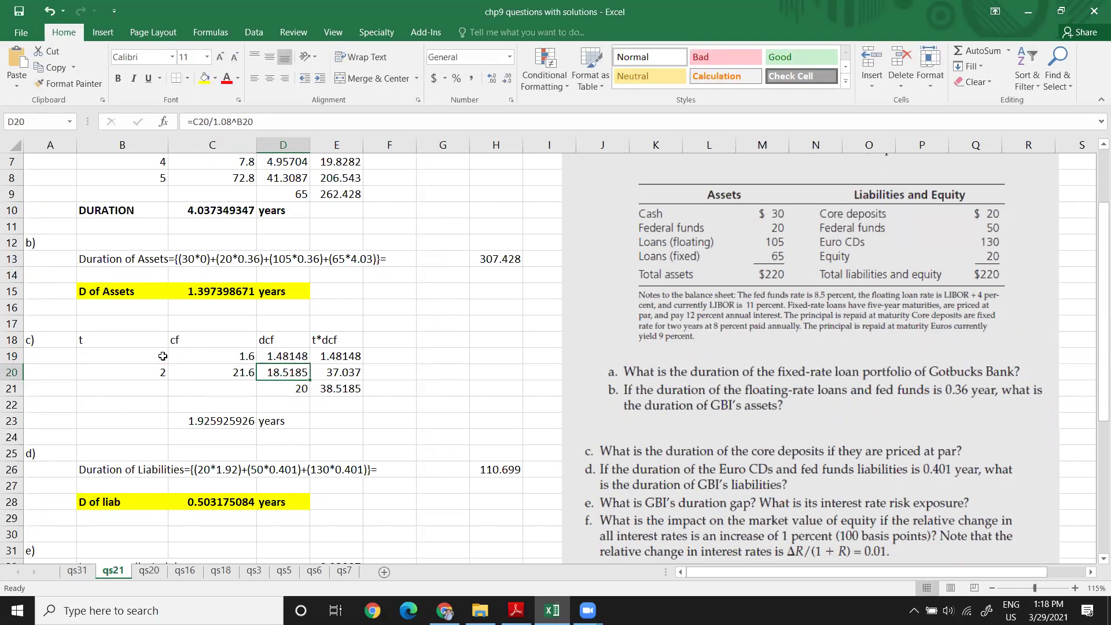
- Review the part c periods, discounted columns and totals in row 21, and check the duration formula in C23
left_click_drag(163, 355, 163, 373)
left_click_drag(289, 356, 341, 371)
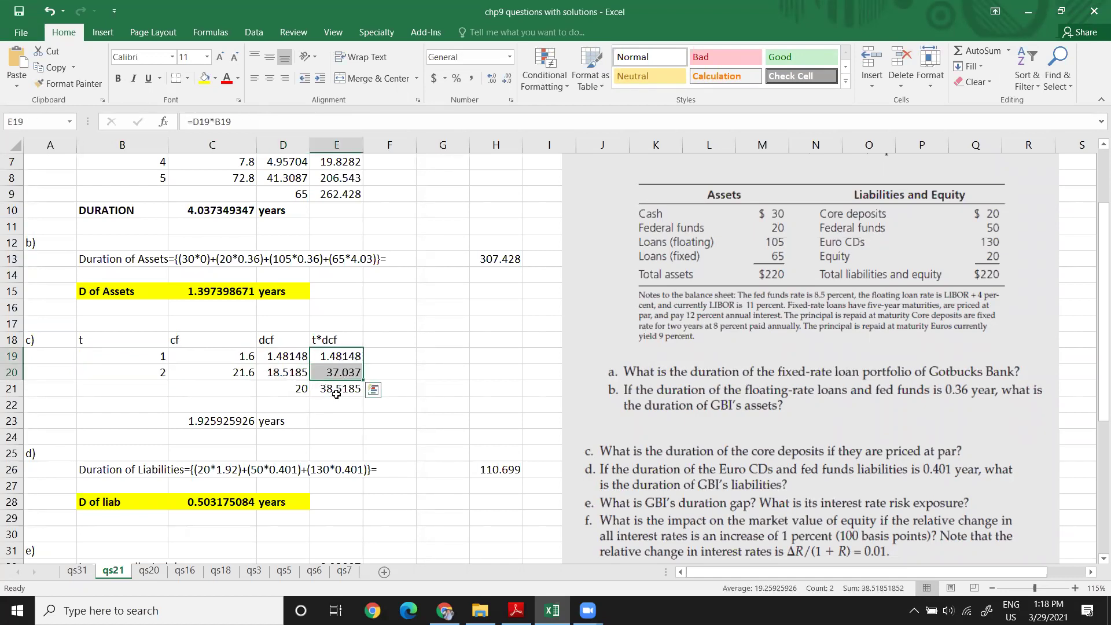
left_click(335, 390)
left_click(300, 389)
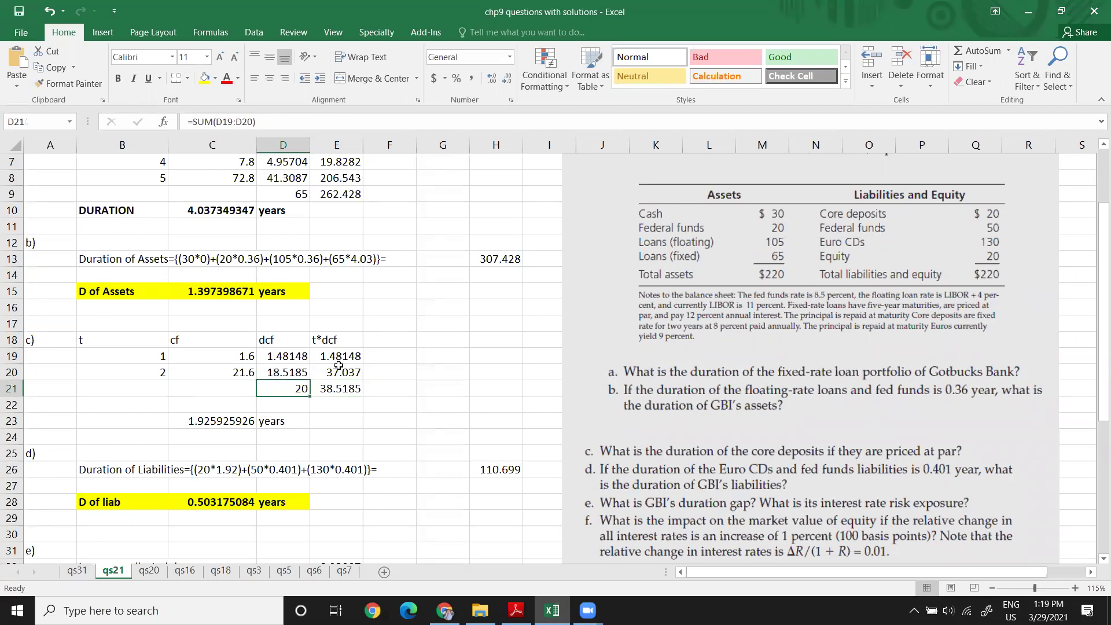
left_click(199, 422)
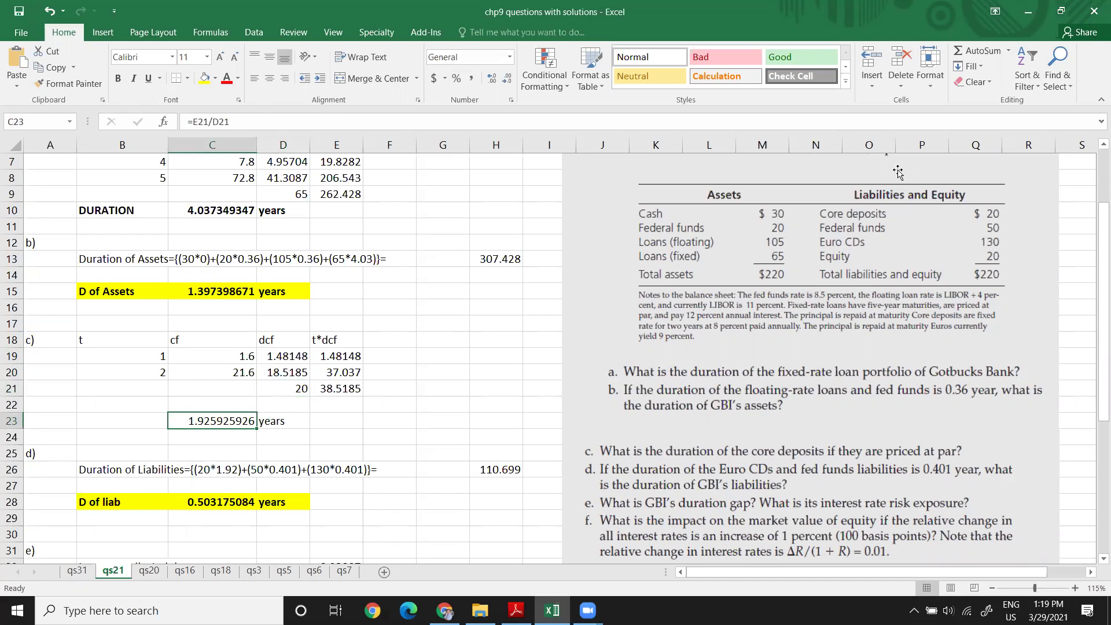
- Tick Core deposits, Federal funds and Euro CDs, underline the 0.401 year in question d, and tick the part c solution
scroll(670, 324, "down", 3)
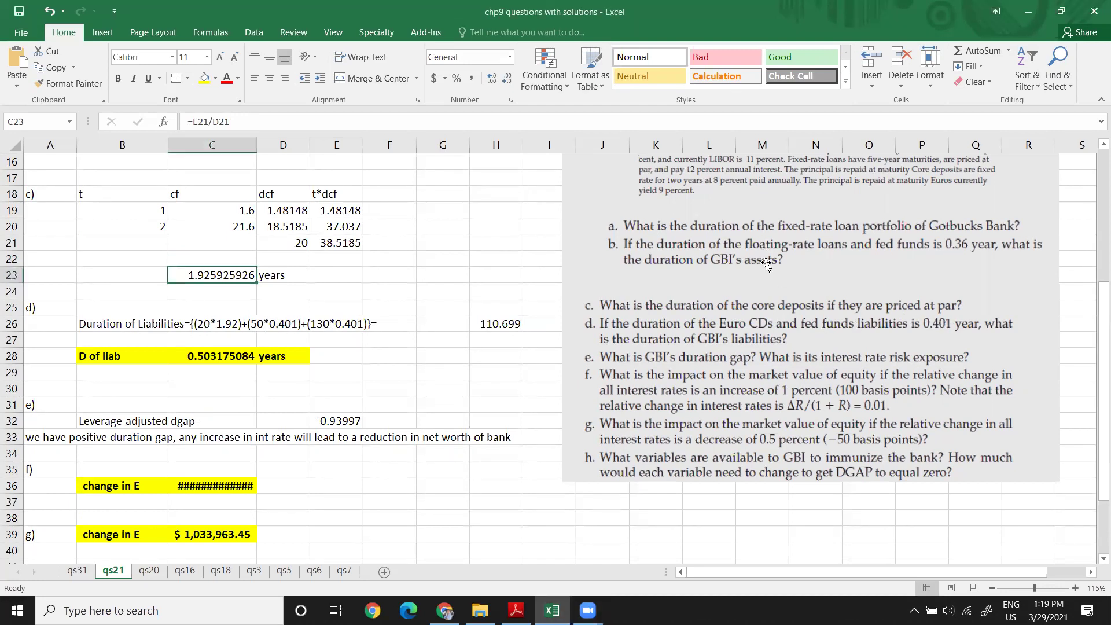
scroll(771, 281, "up", 2)
scroll(771, 282, "down", 1)
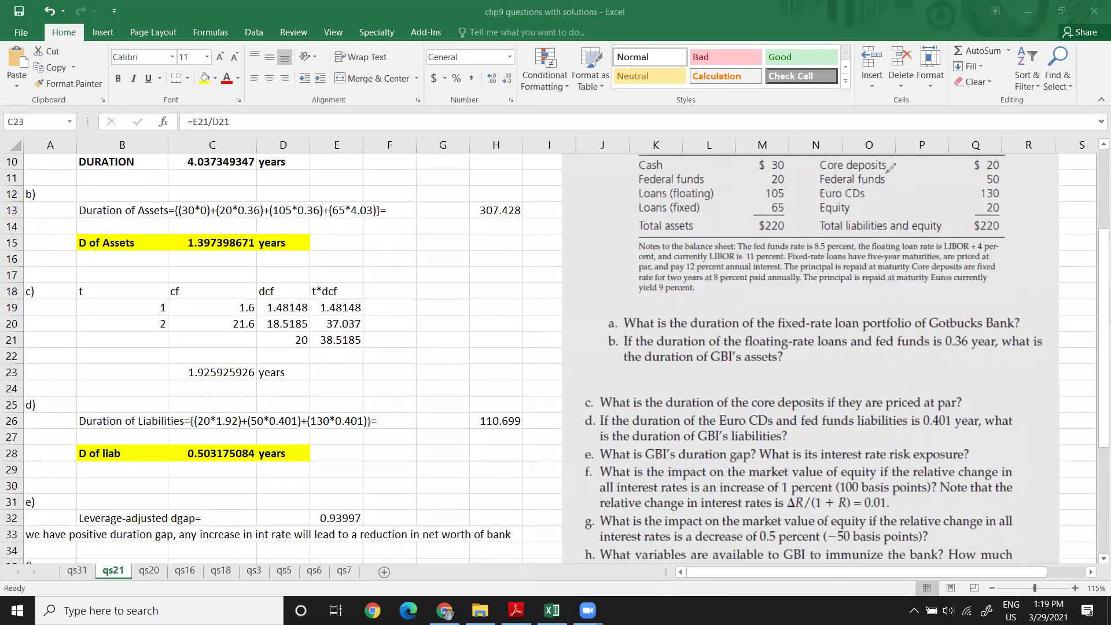
left_click_drag(891, 180, 900, 175)
left_click_drag(913, 432, 952, 427)
left_click_drag(894, 162, 908, 161)
mouse_move(314, 363)
left_mouse_down()
mouse_move(323, 373)
mouse_move(402, 331)
left_mouse_up()
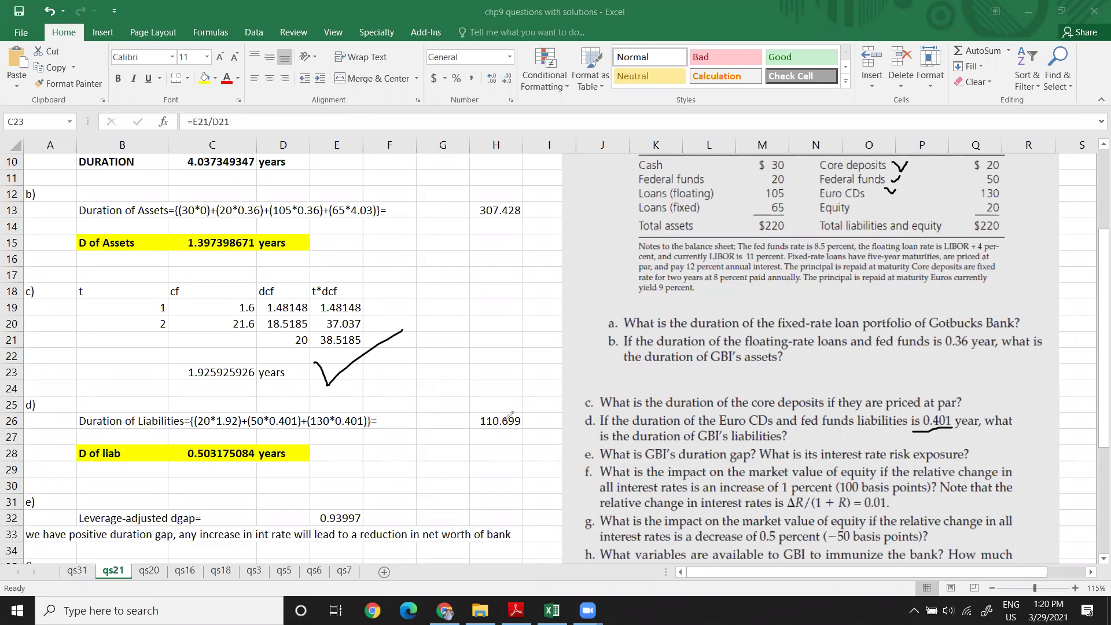
- Box the weighted liabilities sum in H26, mark the total liabilities and equity amount and the part d solution, and clear all markings
mouse_move(482, 431)
left_mouse_down()
mouse_move(525, 437)
mouse_move(535, 405)
mouse_move(462, 402)
mouse_move(485, 418)
left_mouse_up()
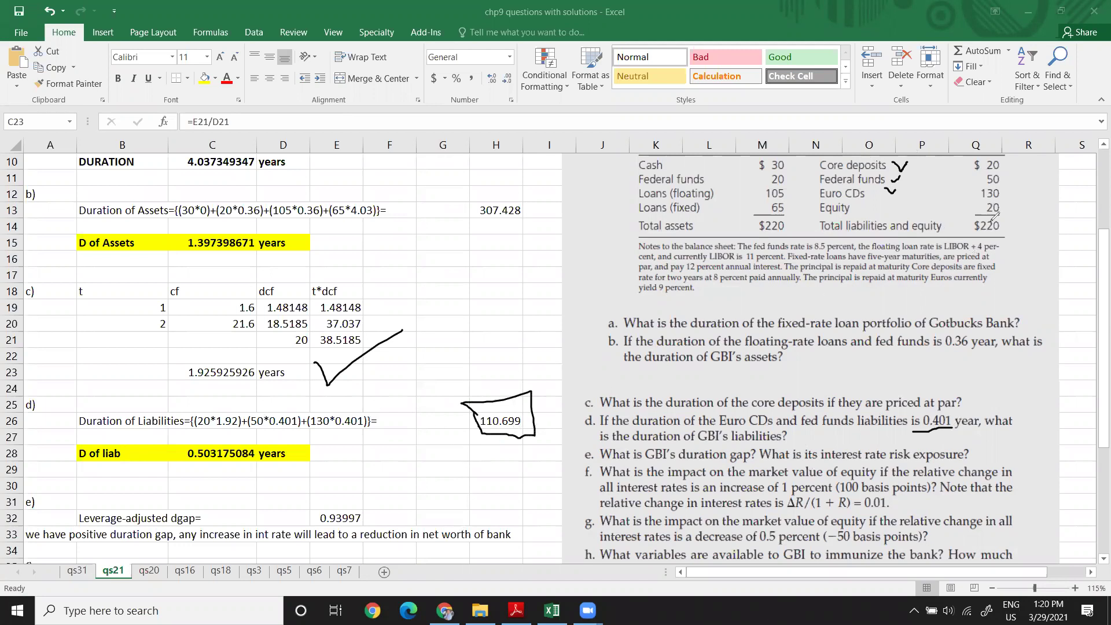
mouse_move(969, 231)
left_mouse_down()
mouse_move(1009, 220)
mouse_move(967, 225)
left_mouse_up()
left_click_drag(322, 445, 361, 427)
key("e")
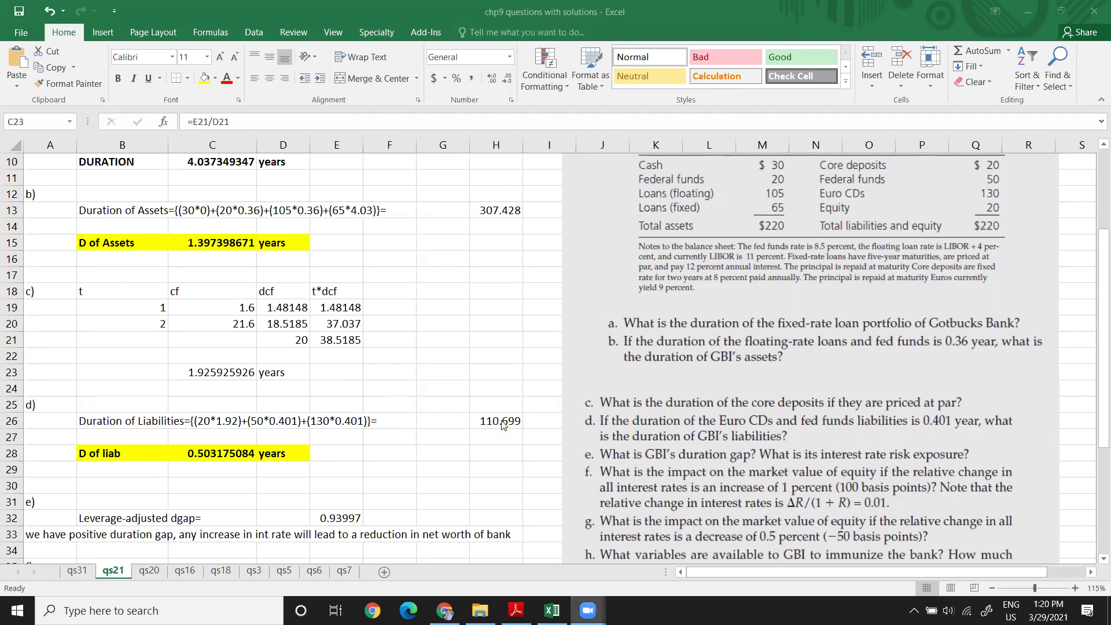
- Examine the formulas for the core deposits duration in C23, the weighted sum in H26 and D of liab in C28
key("F2")
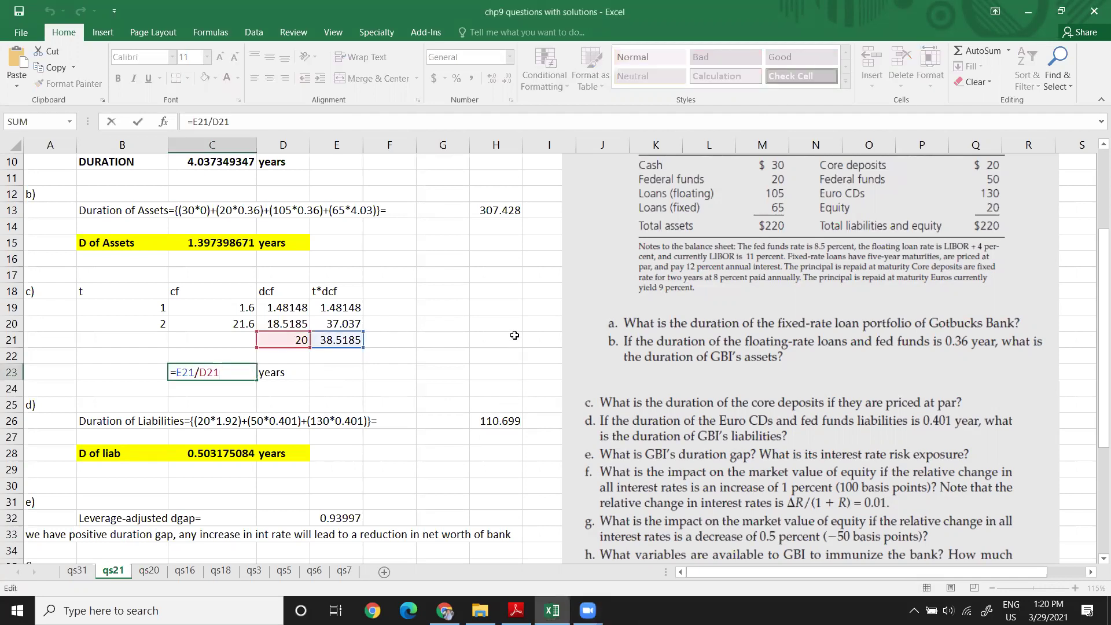
key("Return")
double_click(493, 422)
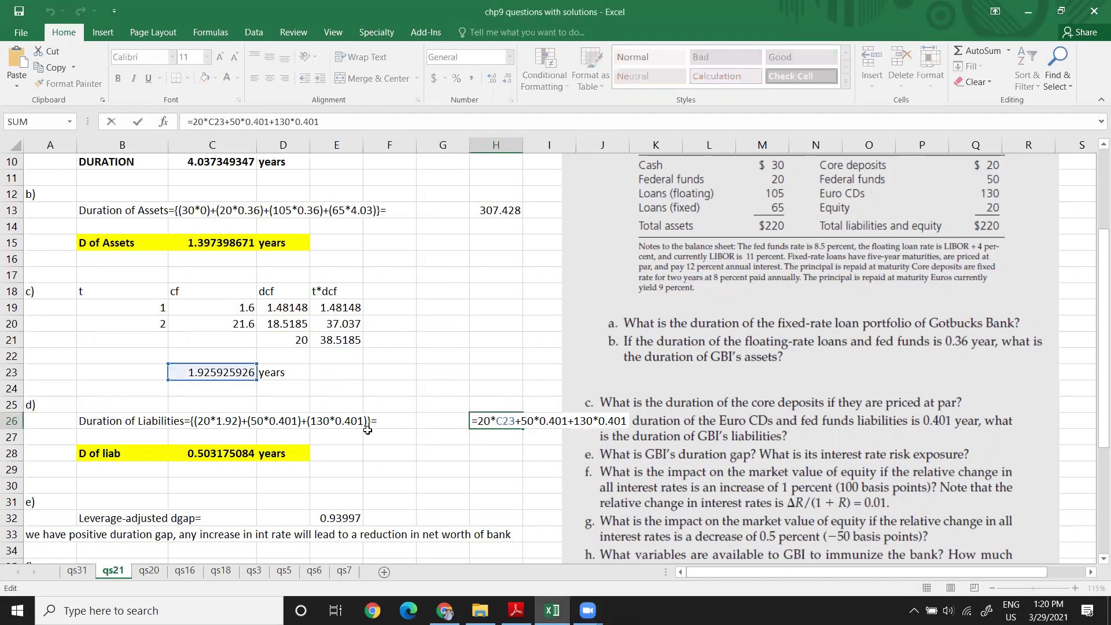
key("Return")
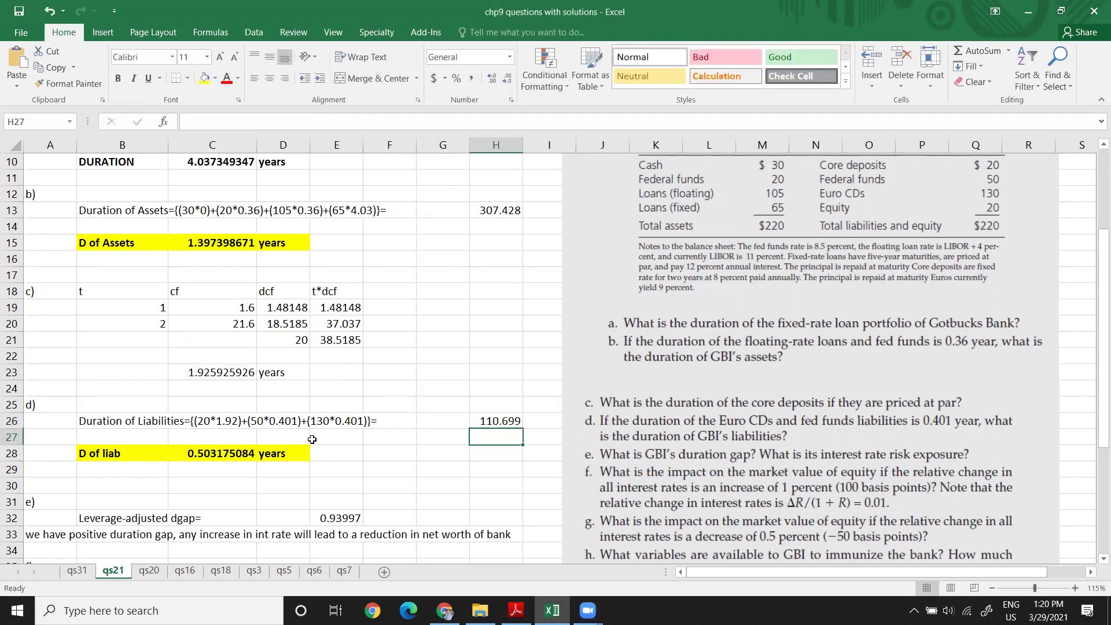
left_click(199, 457)
- Draw a box around the DA - DLk bracket in the ΔE equation, and remove the drawing
scroll(217, 452, "up", 3)
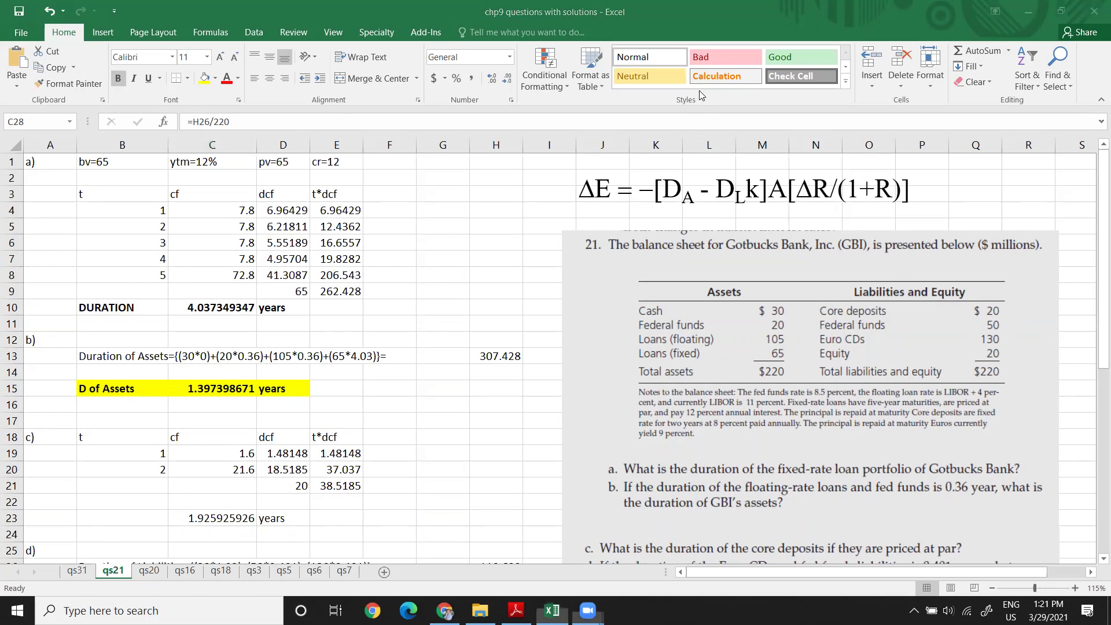
mouse_move(661, 208)
left_mouse_down()
mouse_move(753, 210)
mouse_move(763, 169)
mouse_move(651, 174)
mouse_move(655, 208)
mouse_move(685, 215)
left_mouse_up()
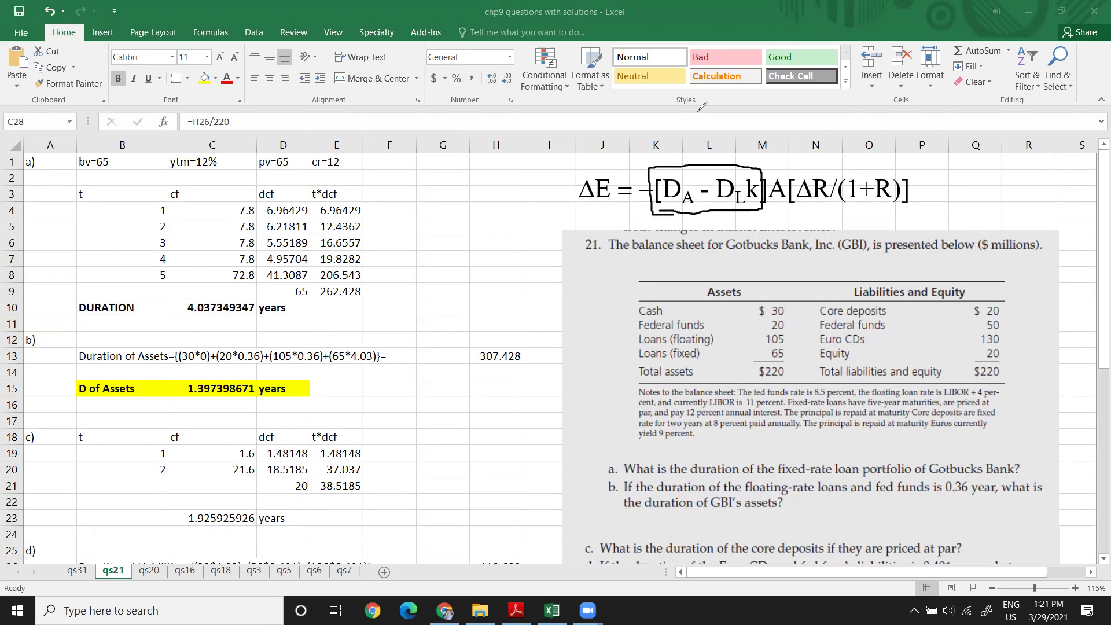
key("ctrl+z")
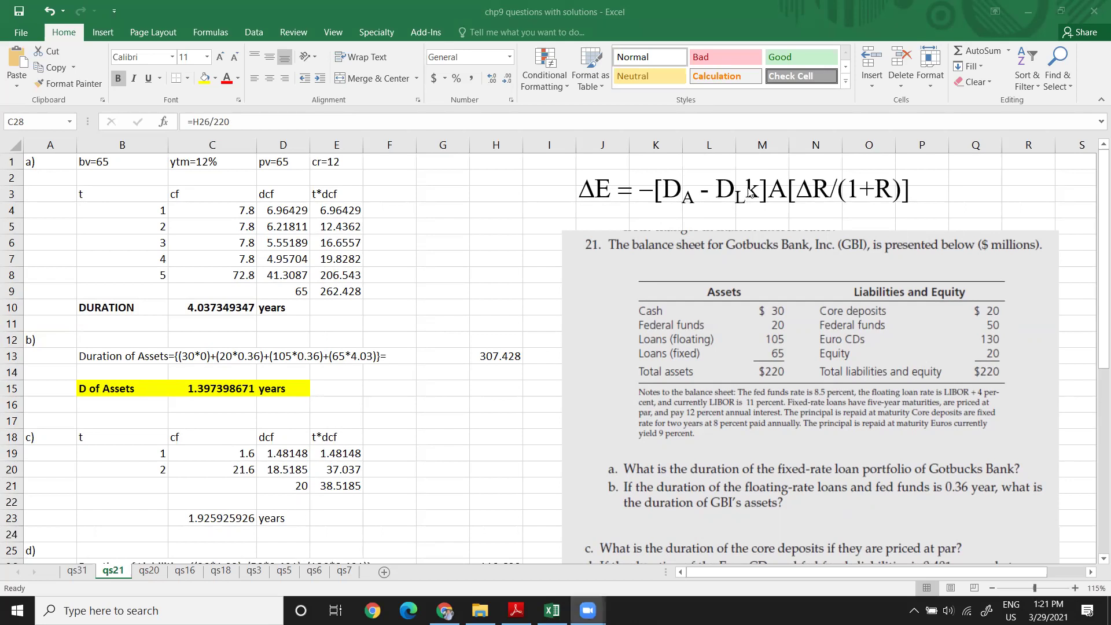
- Compare the leverage-adjusted dgap formula in E32 with the ΔE equation above the balance sheet and the part d solution
scroll(665, 212, "down", 6)
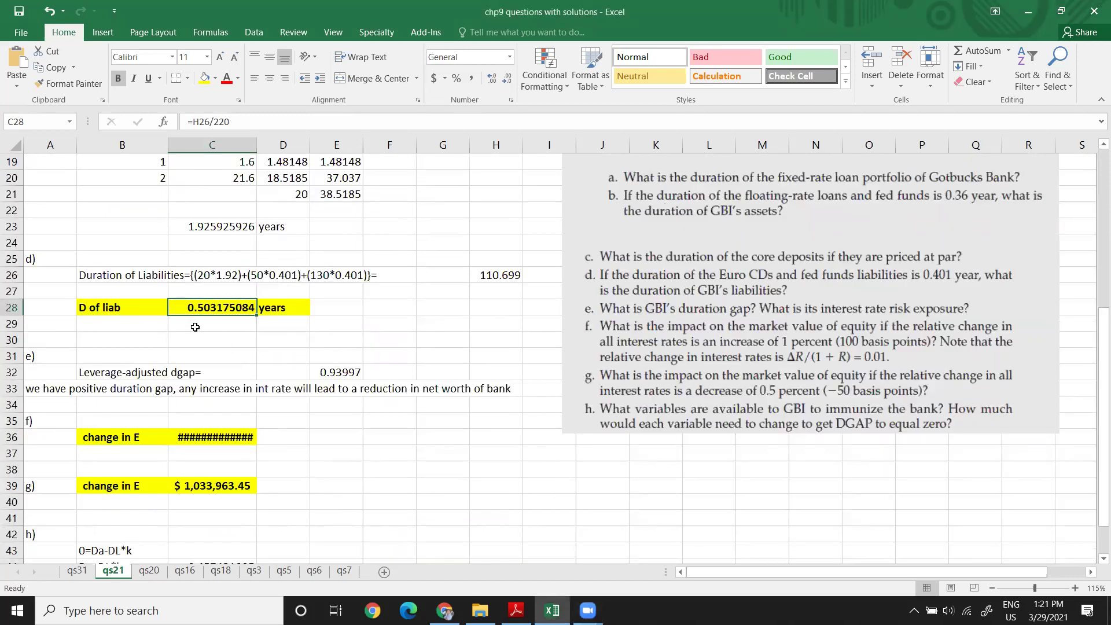
scroll(197, 321, "up", 1)
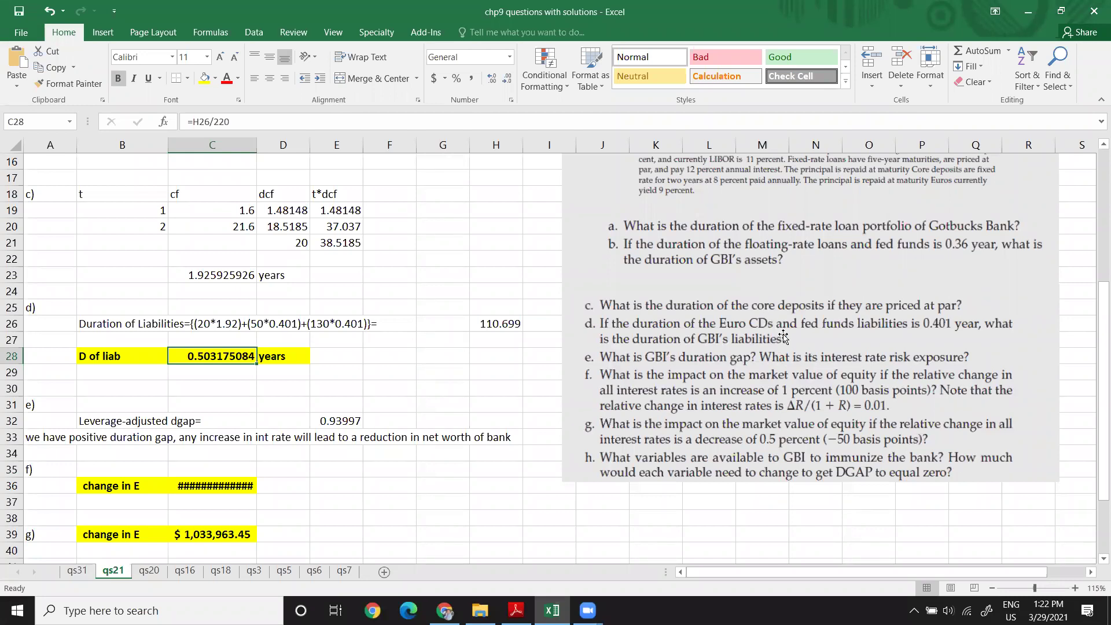
left_click(330, 417)
mouse_move(329, 417)
left_mouse_down()
mouse_move(81, 421)
mouse_move(324, 422)
left_mouse_up()
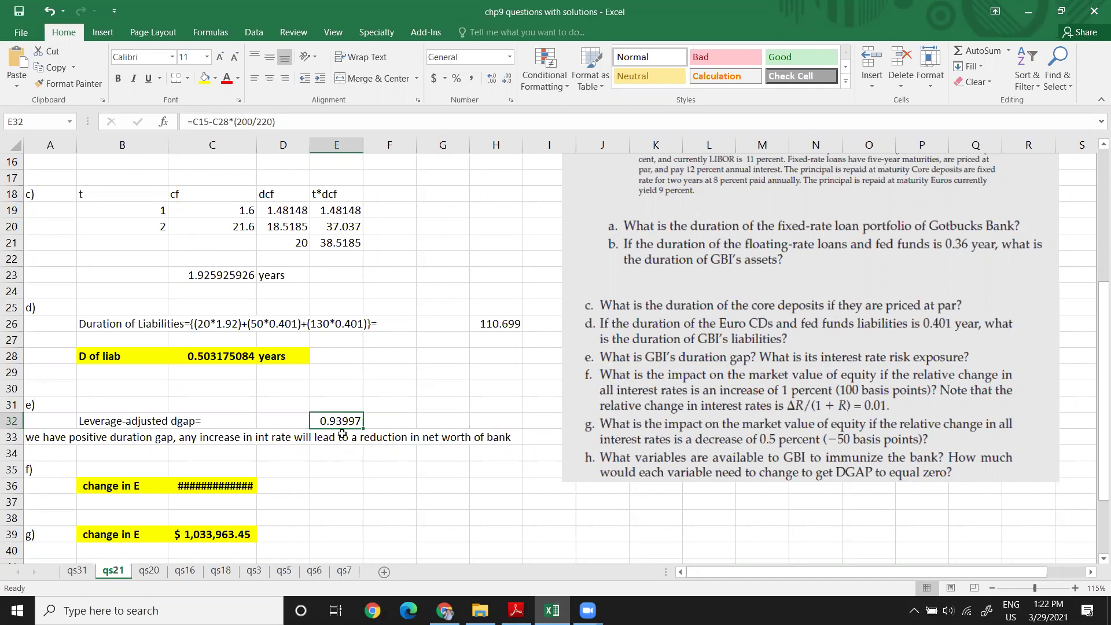
scroll(434, 376, "up", 4)
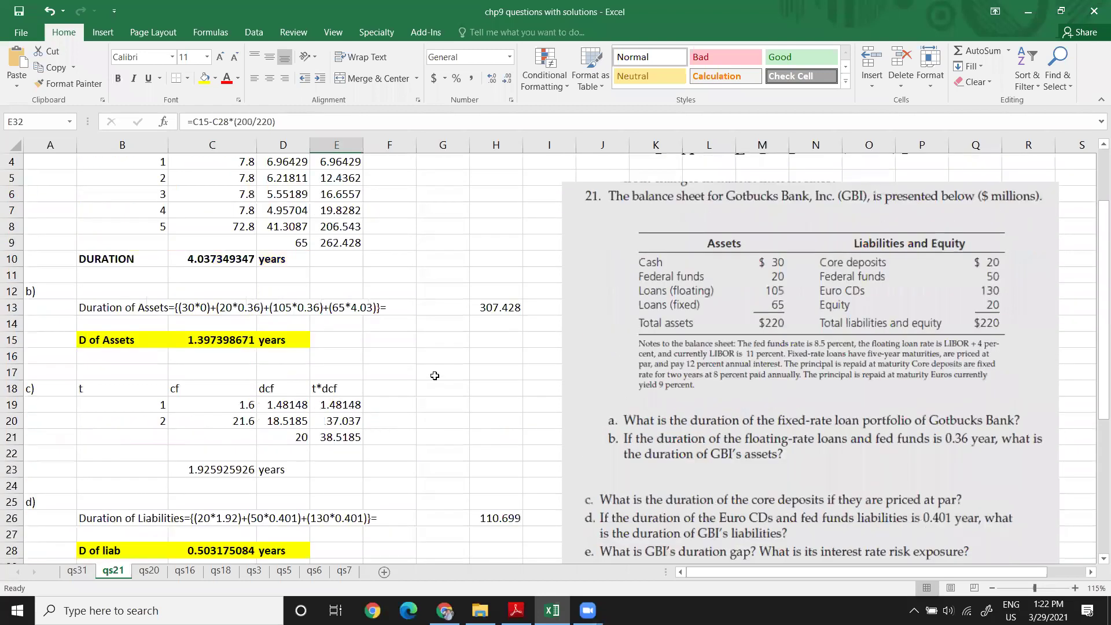
scroll(451, 368, "up", 1)
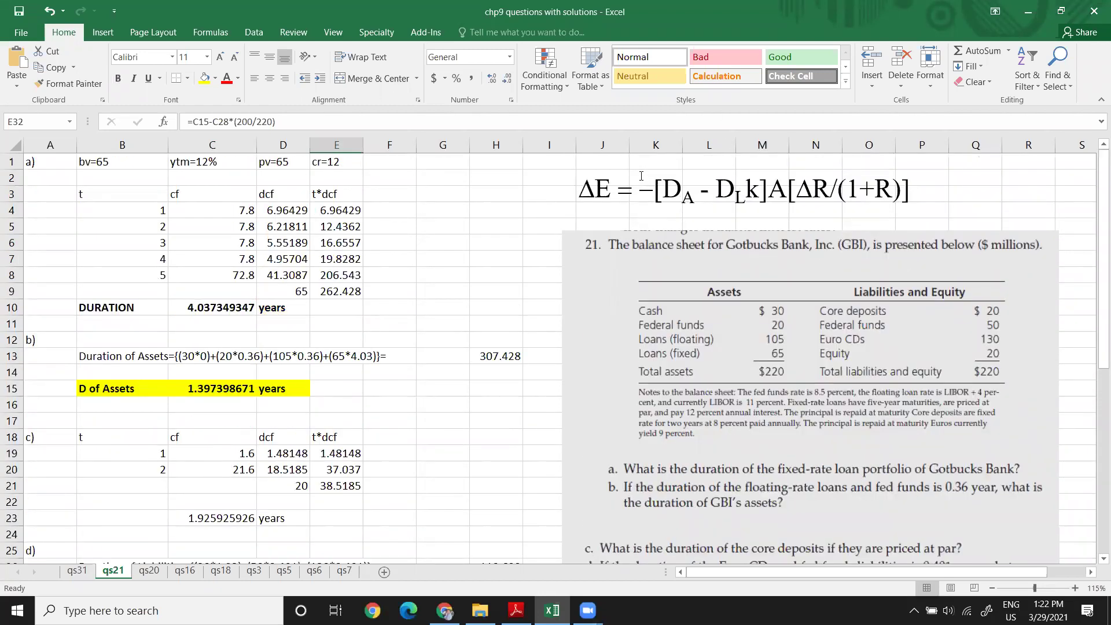
scroll(275, 430, "down", 7)
scroll(275, 430, "up", 2)
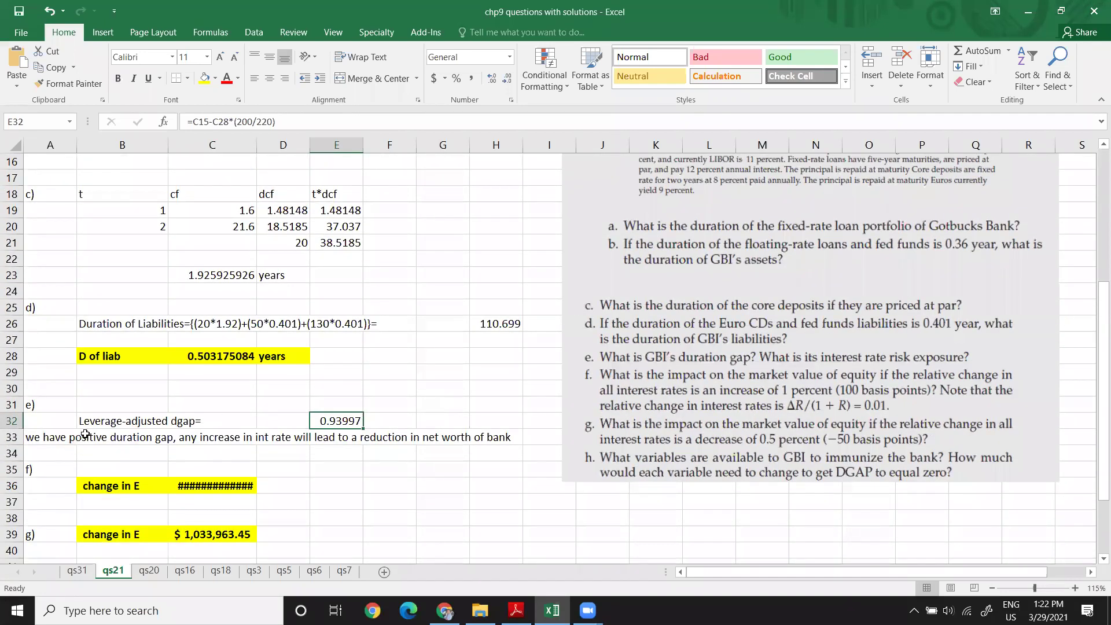
scroll(676, 269, "up", 5)
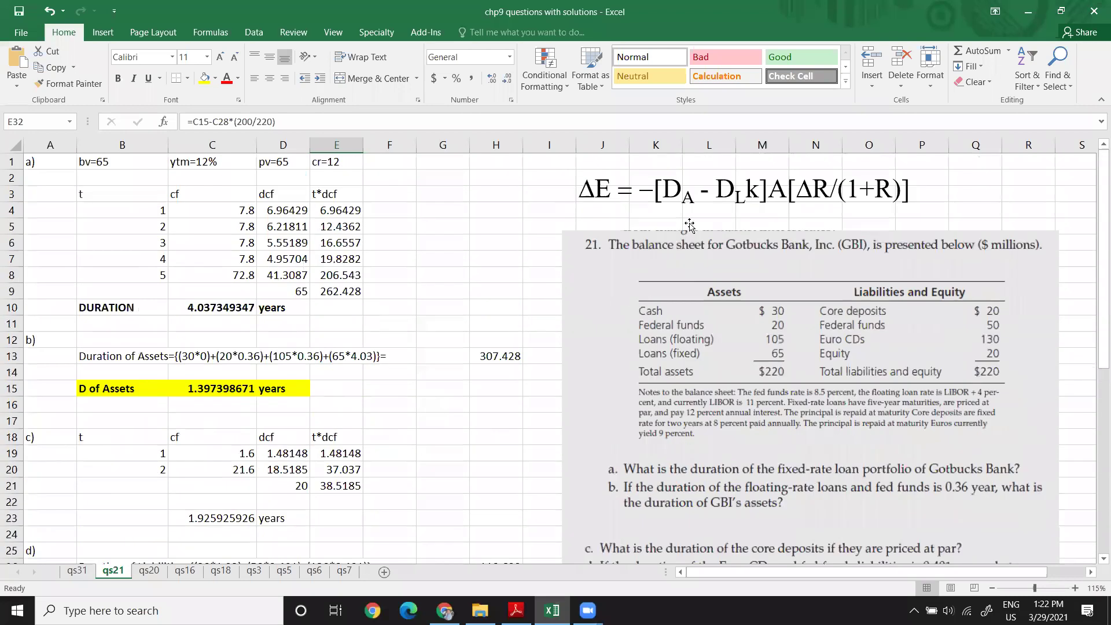
scroll(480, 370, "down", 3)
- Trace the source cells of the E32 duration gap formula and check them against the equation and balance sheet
double_click(334, 517)
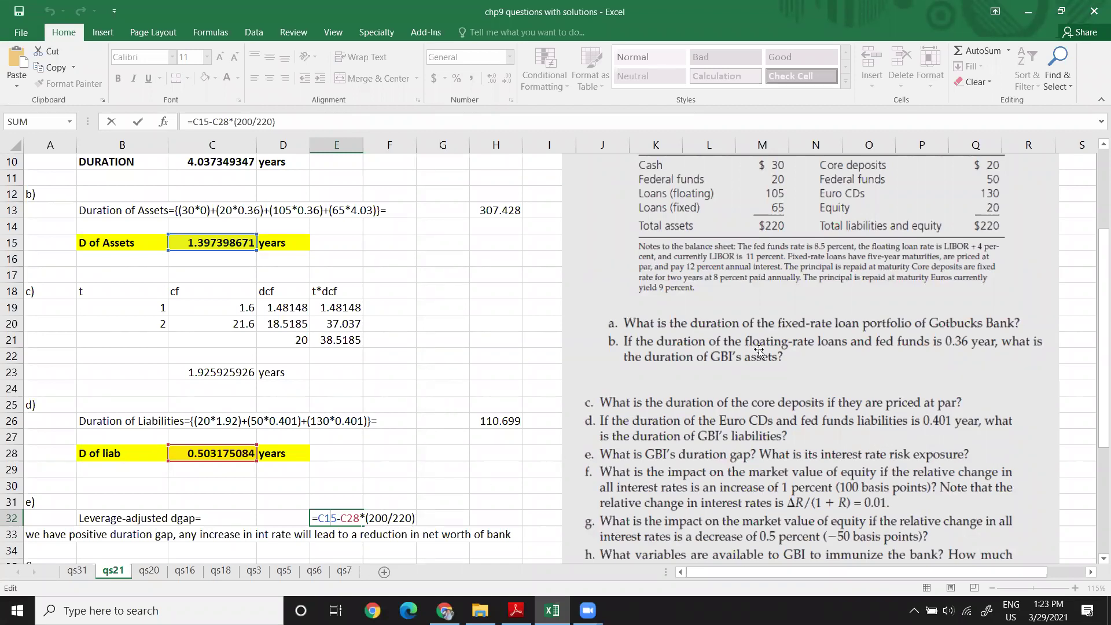
scroll(834, 261, "up", 3)
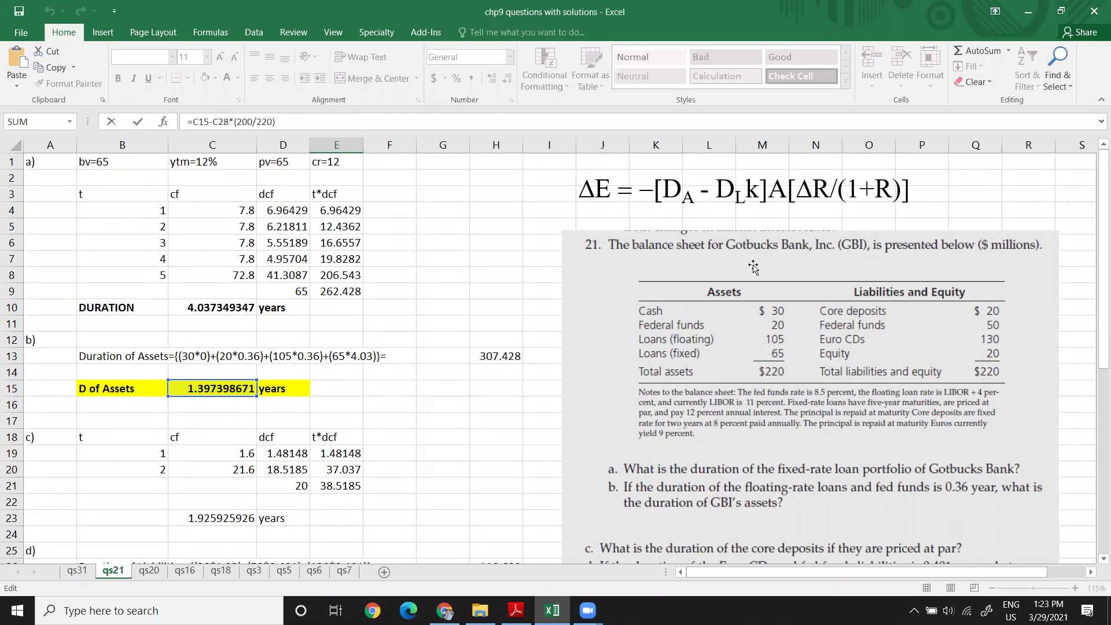
scroll(608, 324, "down", 5)
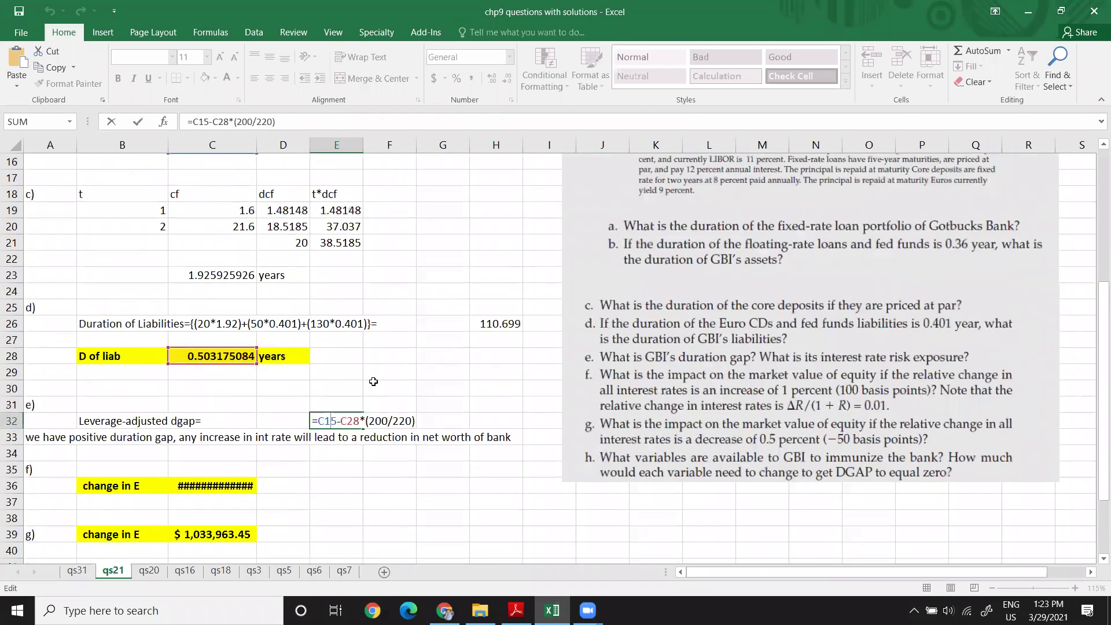
key("Return")
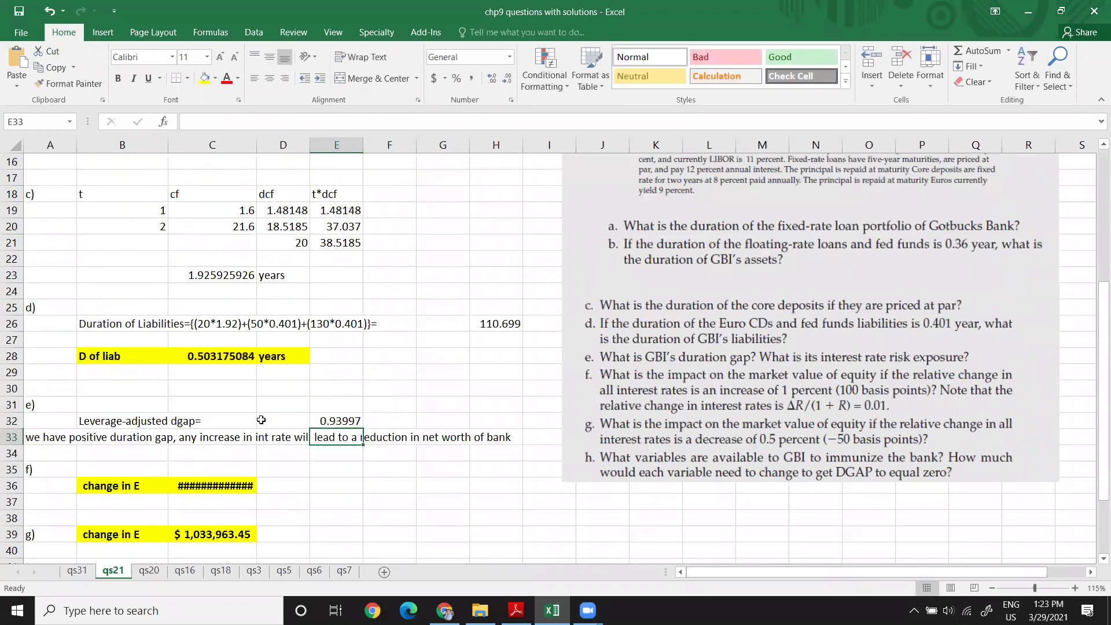
- Append "Da-Dl*k" to the "Leverage-adjusted dgap=" label in B32
left_click(240, 421)
left_click(124, 422)
left_click(207, 412)
double_click(154, 422)
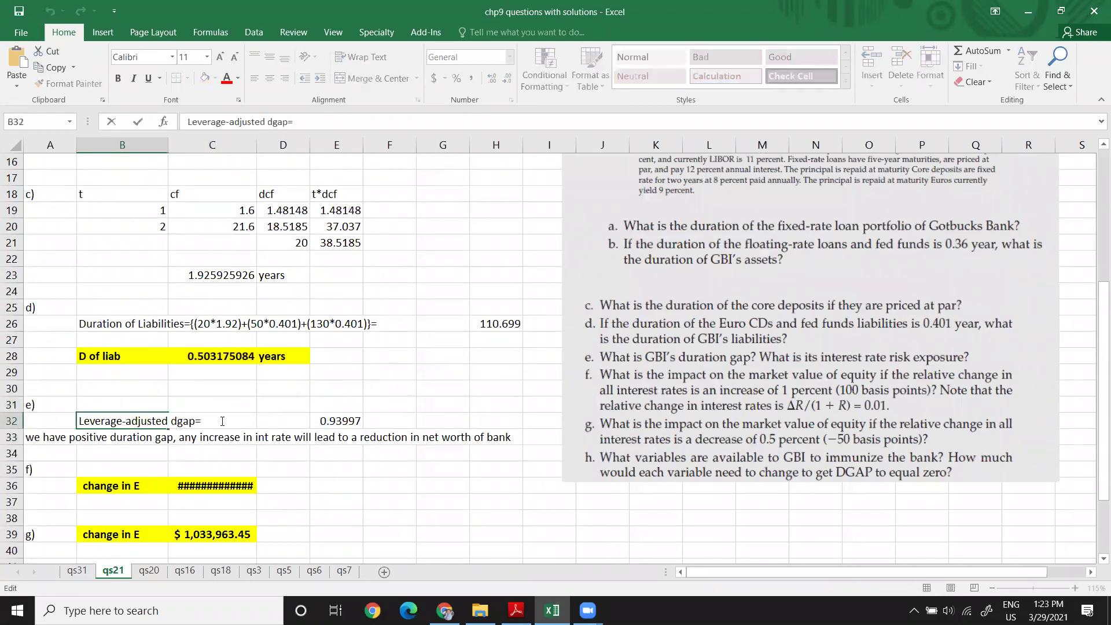
type("Da-D")
key("Return")
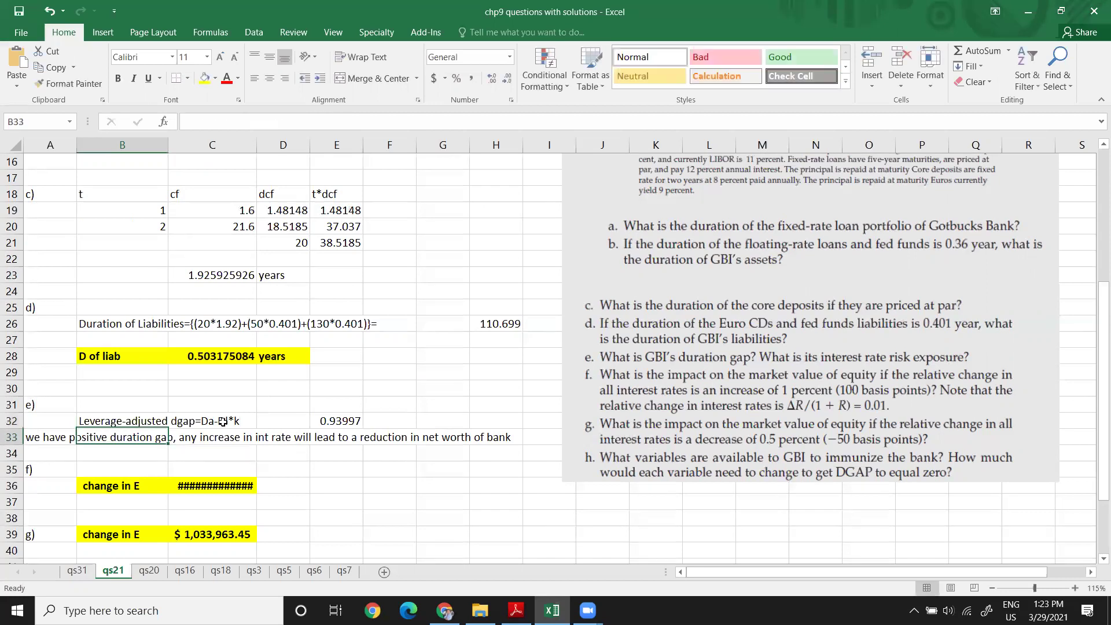
- Look over the completed part e label and select the duration gap result in E32
left_click(238, 449)
left_click(203, 417)
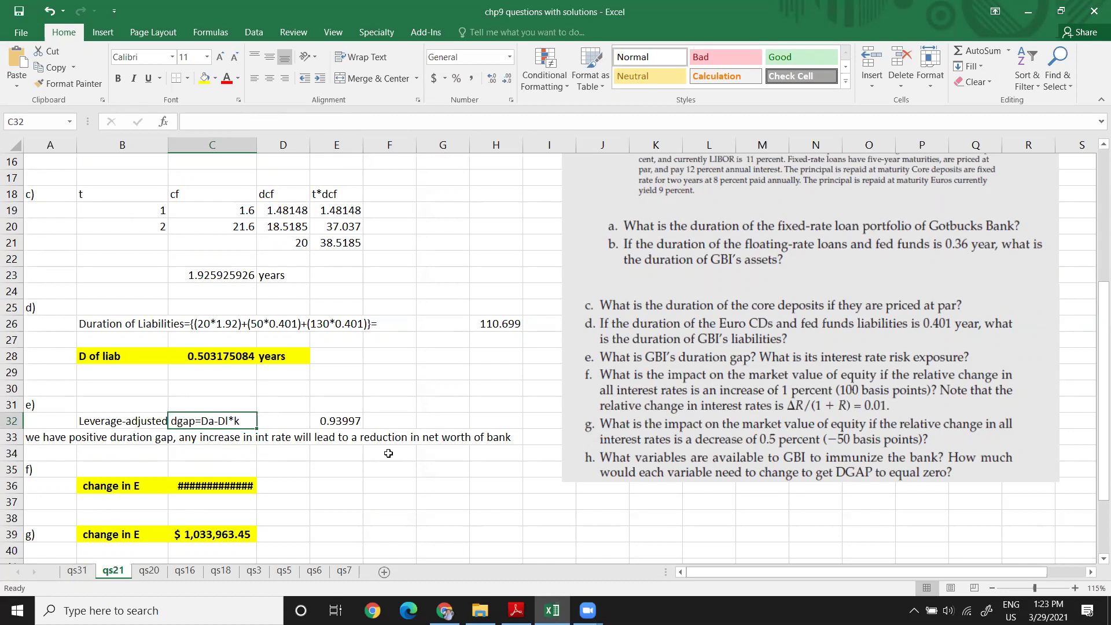
left_click(334, 419)
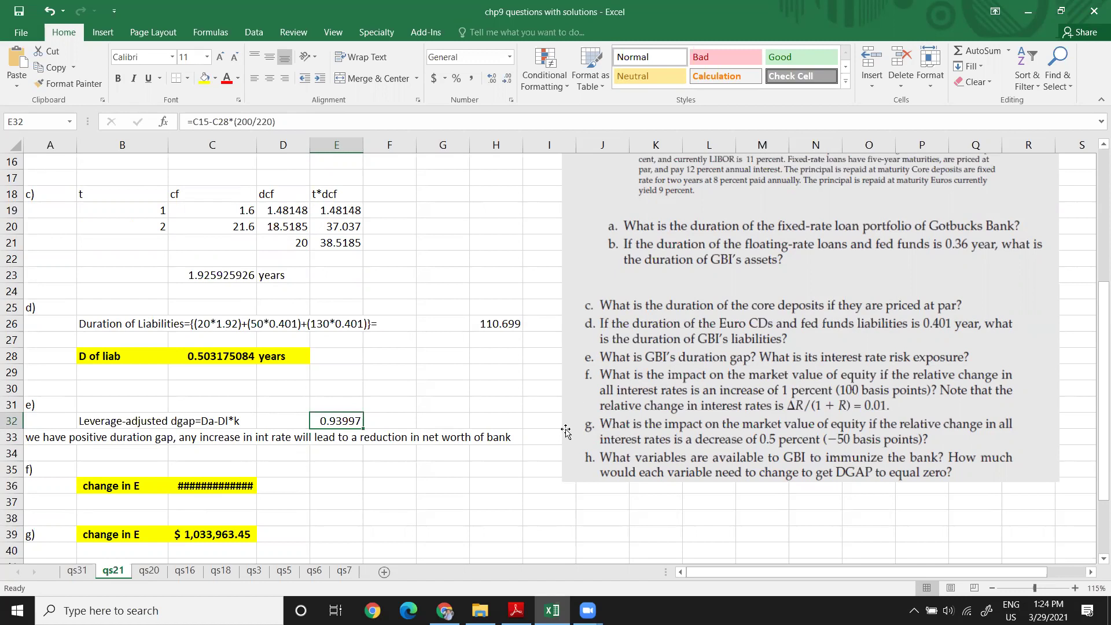
- Mark up the ΔE equation: box the minus sign and the duration gap and rate-change terms, add sign marks, circle ΔE and draw a down arrow
scroll(562, 442, "up", 5)
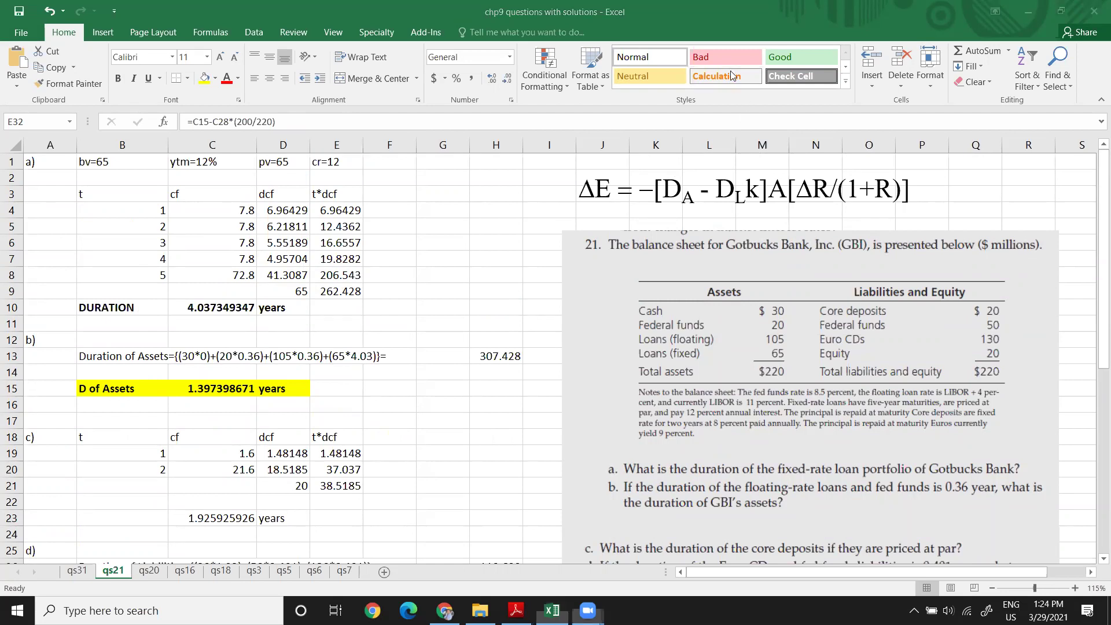
mouse_move(655, 180)
left_mouse_down()
mouse_move(693, 217)
mouse_move(772, 210)
mouse_move(769, 167)
mouse_move(661, 165)
mouse_move(727, 146)
mouse_move(711, 158)
left_mouse_up()
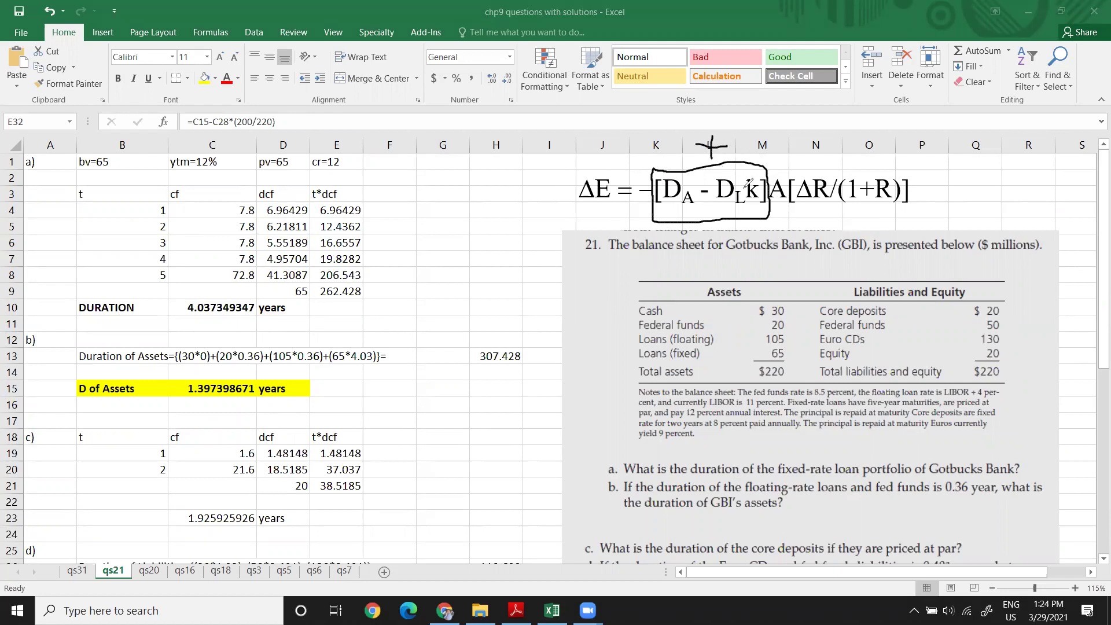
mouse_move(786, 148)
left_mouse_down()
mouse_move(791, 224)
mouse_move(918, 219)
mouse_move(924, 181)
mouse_move(795, 148)
mouse_move(786, 157)
left_mouse_up()
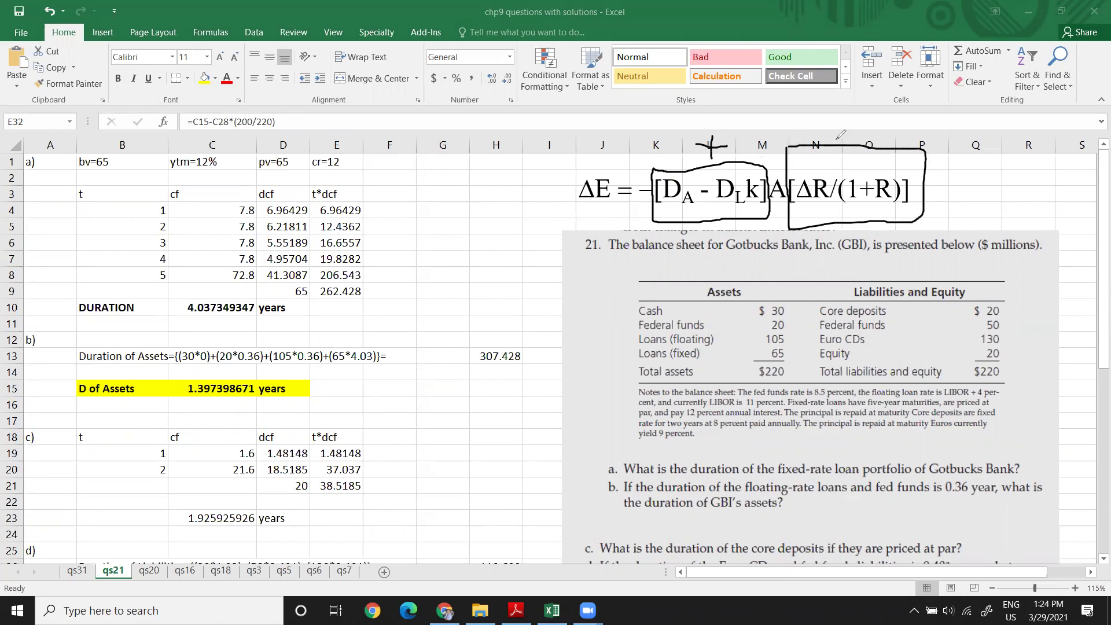
mouse_move(848, 135)
left_mouse_down()
mouse_move(877, 134)
mouse_move(864, 139)
left_mouse_up()
mouse_move(586, 168)
left_mouse_down()
mouse_move(578, 225)
mouse_move(598, 161)
mouse_move(539, 225)
left_mouse_up()
mouse_move(521, 191)
left_mouse_down()
mouse_move(531, 213)
mouse_move(555, 204)
left_mouse_up()
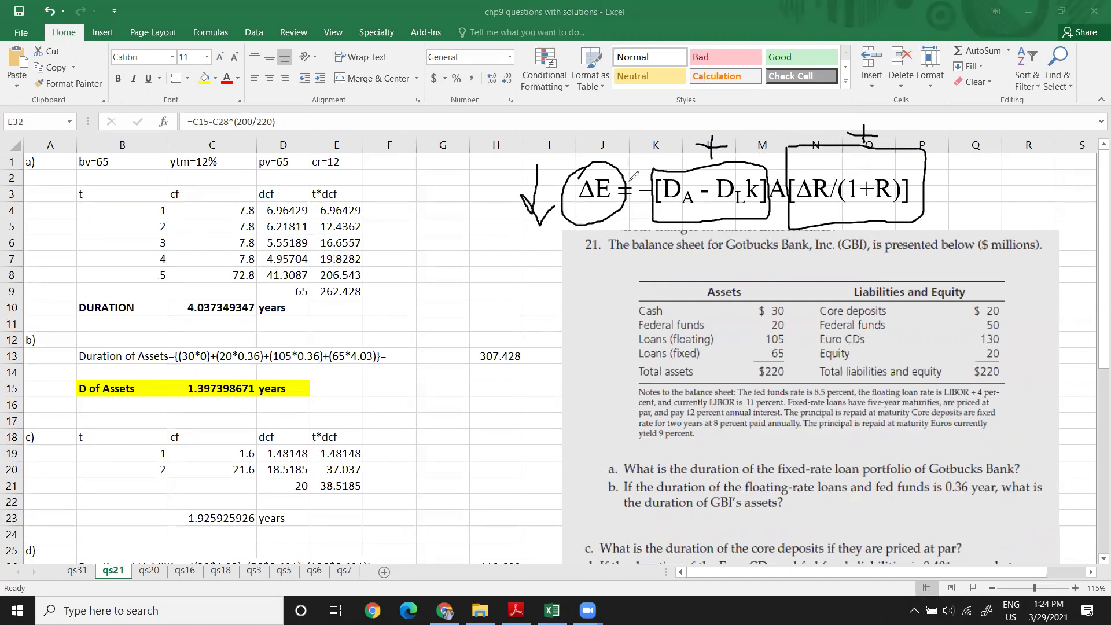
mouse_move(644, 178)
left_mouse_down()
mouse_move(642, 209)
mouse_move(662, 176)
mouse_move(641, 167)
mouse_move(645, 186)
left_mouse_up()
mouse_move(901, 135)
left_mouse_down()
mouse_move(928, 134)
mouse_move(919, 152)
mouse_move(935, 135)
mouse_move(905, 135)
mouse_move(938, 132)
left_mouse_up()
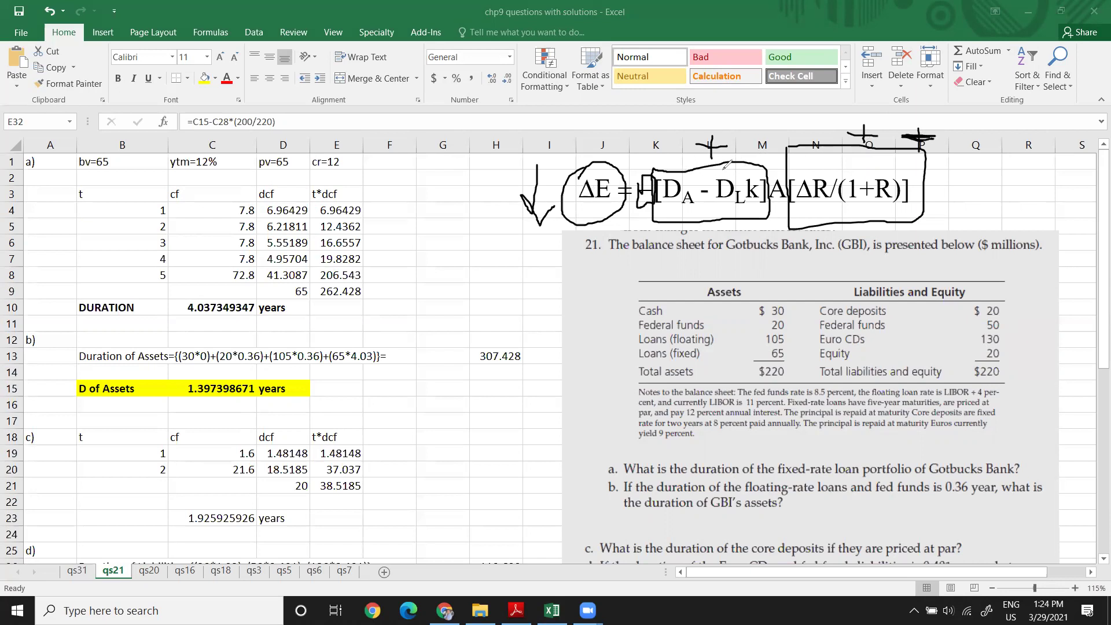
- Draw an upward arrow beside the ΔE equation and erase all the on-screen markings
mouse_move(492, 232)
left_mouse_down()
mouse_move(494, 165)
mouse_move(512, 186)
mouse_move(496, 165)
left_mouse_up()
left_click_drag(497, 165, 517, 185)
key("e")
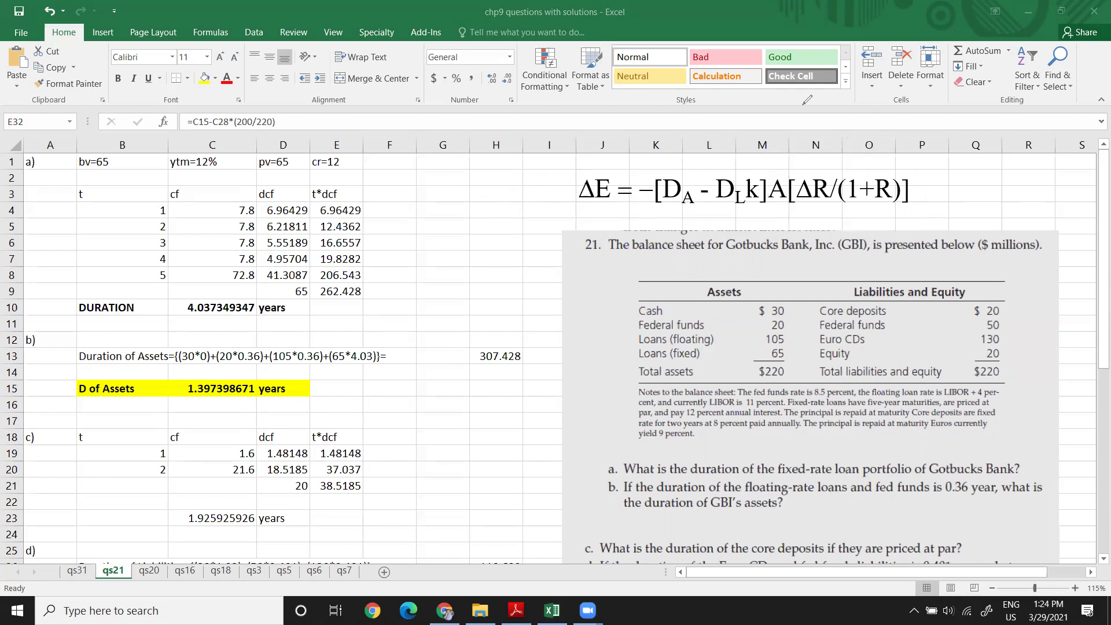
- Select the part e duration gap result and the interest rate risk statement in A32:H33
scroll(417, 291, "down", 6)
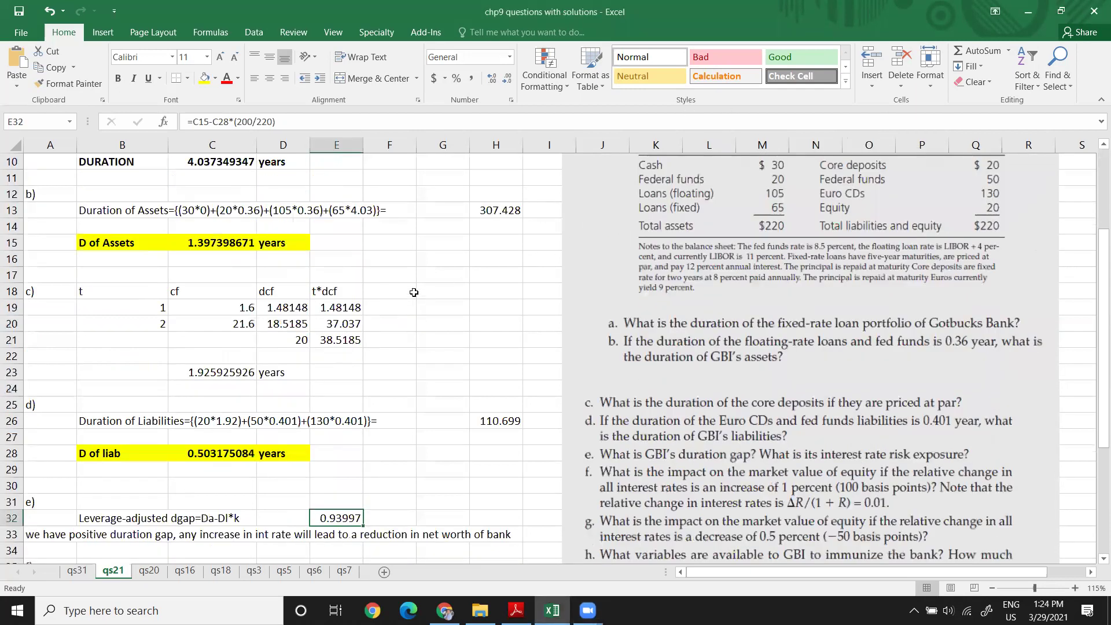
scroll(417, 291, "down", 3)
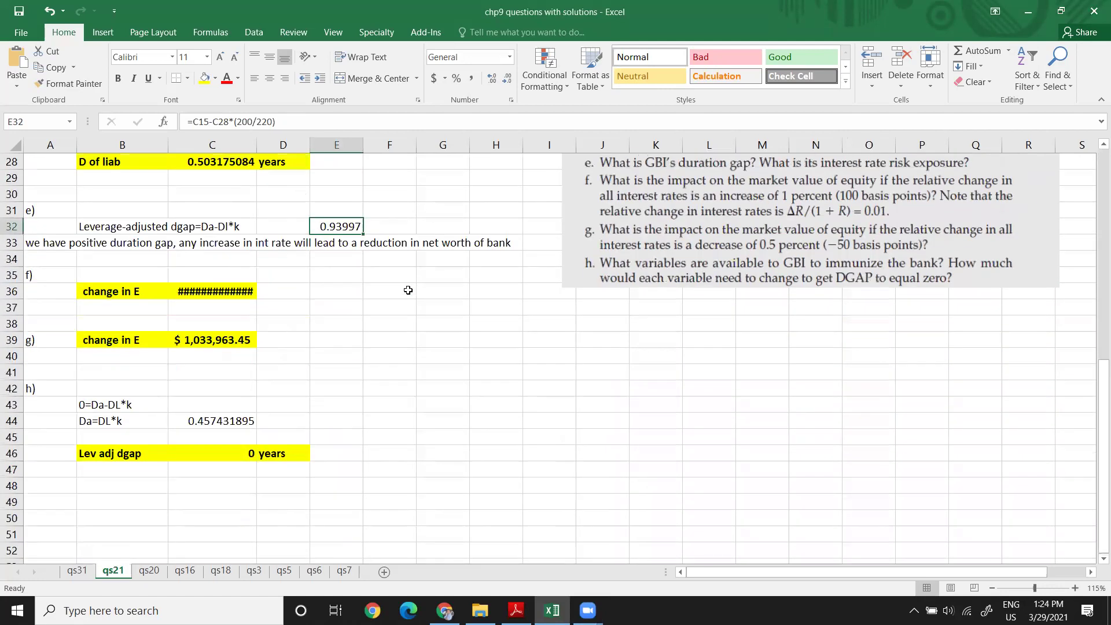
scroll(409, 286, "up", 2)
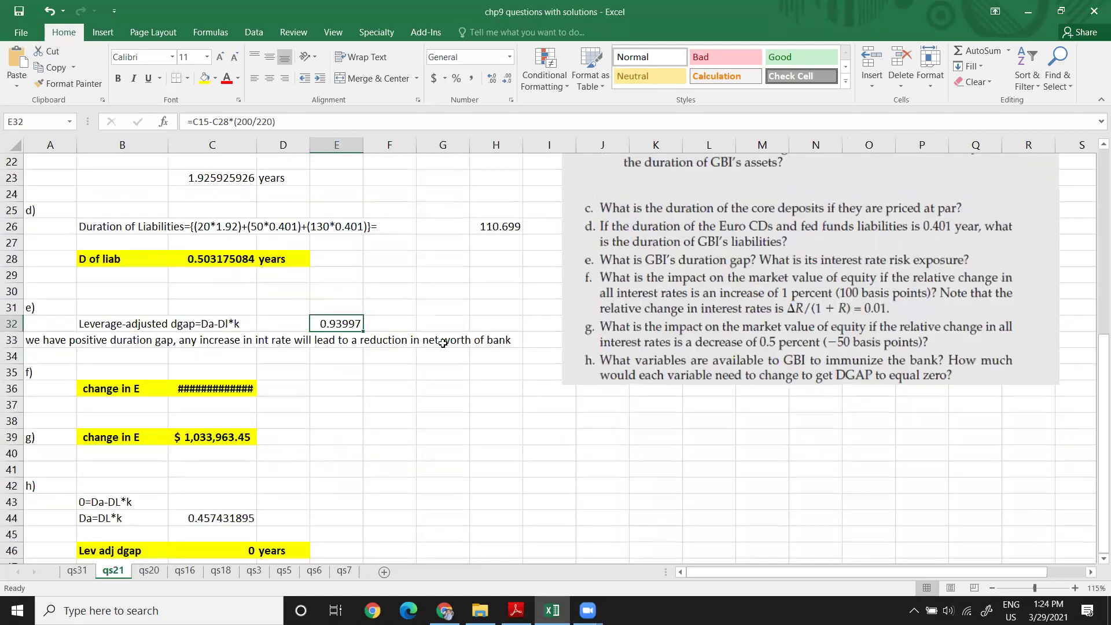
left_click_drag(503, 342, 25, 319)
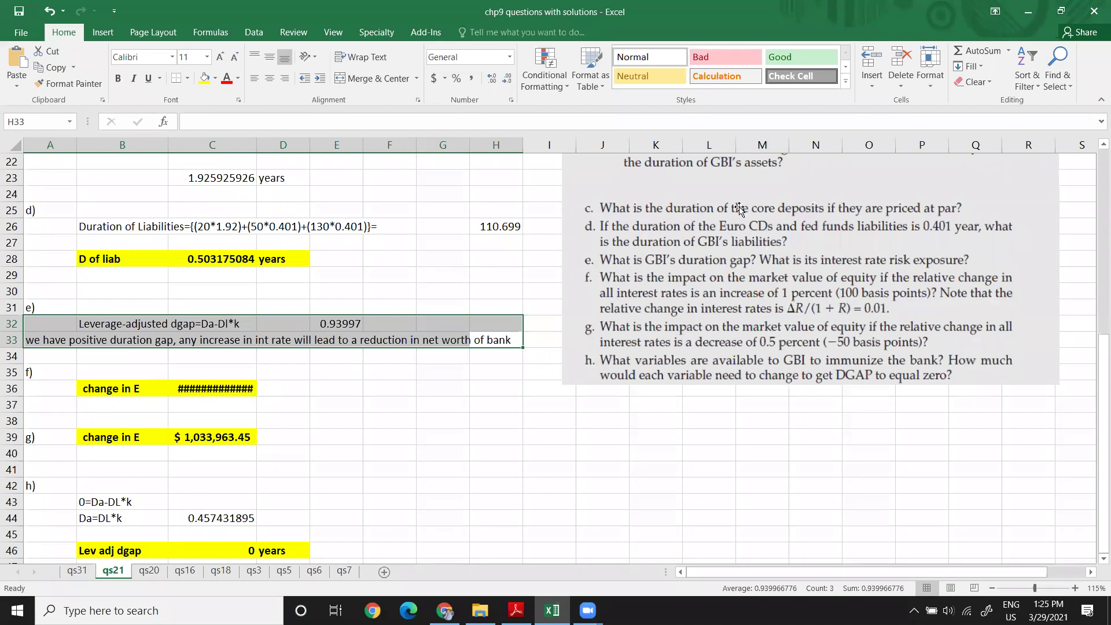
- Circle the ΔR/(1+R) term in question f and walk through the factors of the change in E formula in C36
mouse_move(784, 317)
left_mouse_down()
mouse_move(838, 317)
mouse_move(854, 303)
mouse_move(820, 294)
mouse_move(786, 302)
mouse_move(785, 317)
left_mouse_up()
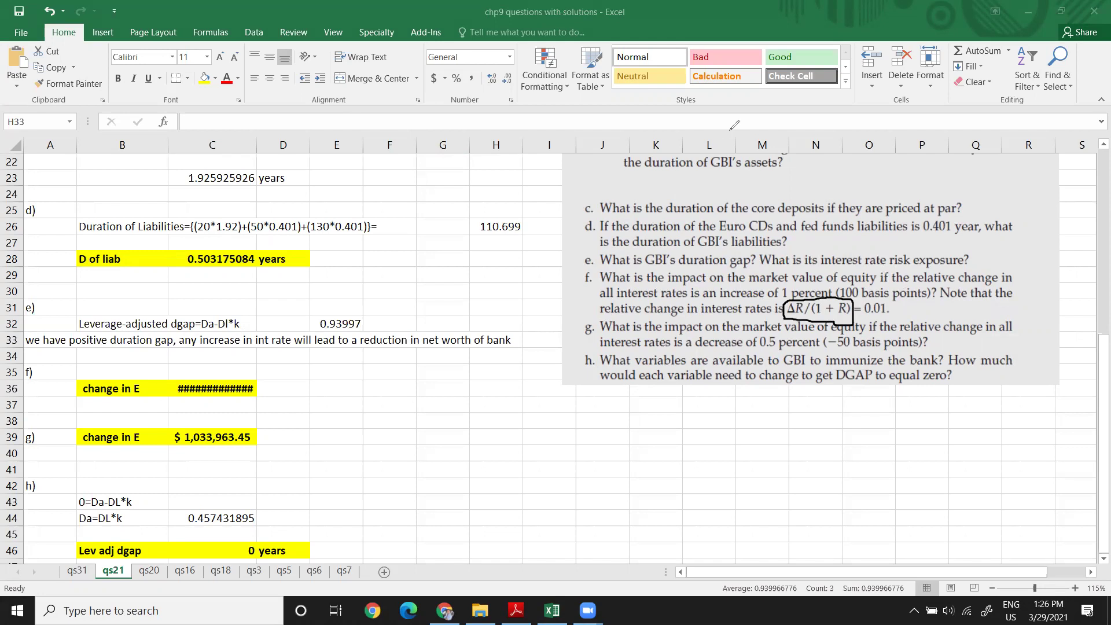
key("Escape")
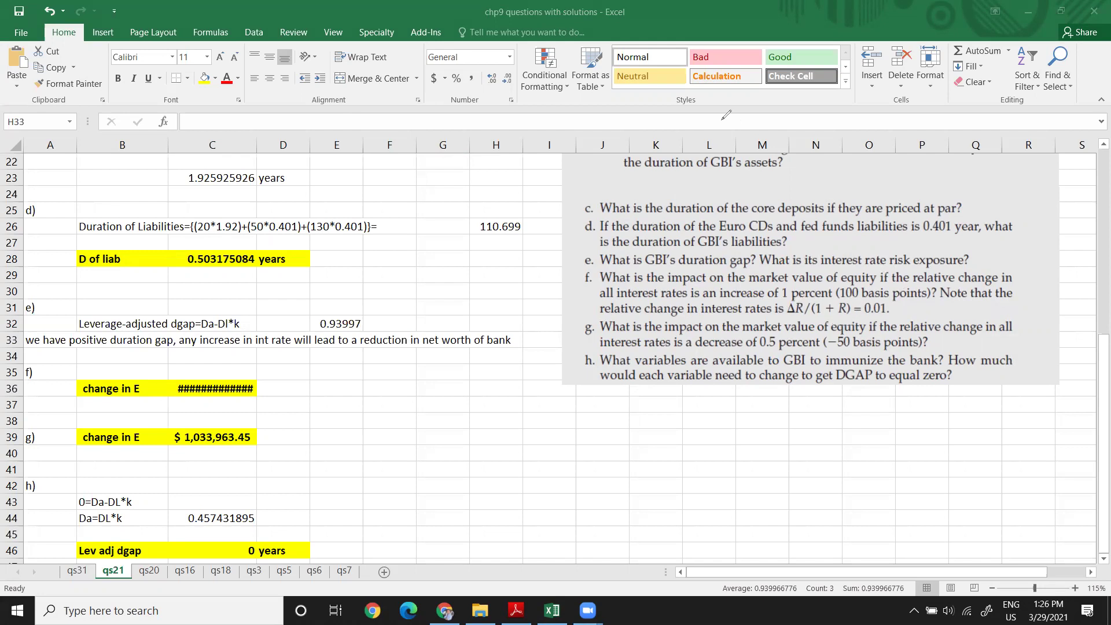
double_click(235, 383)
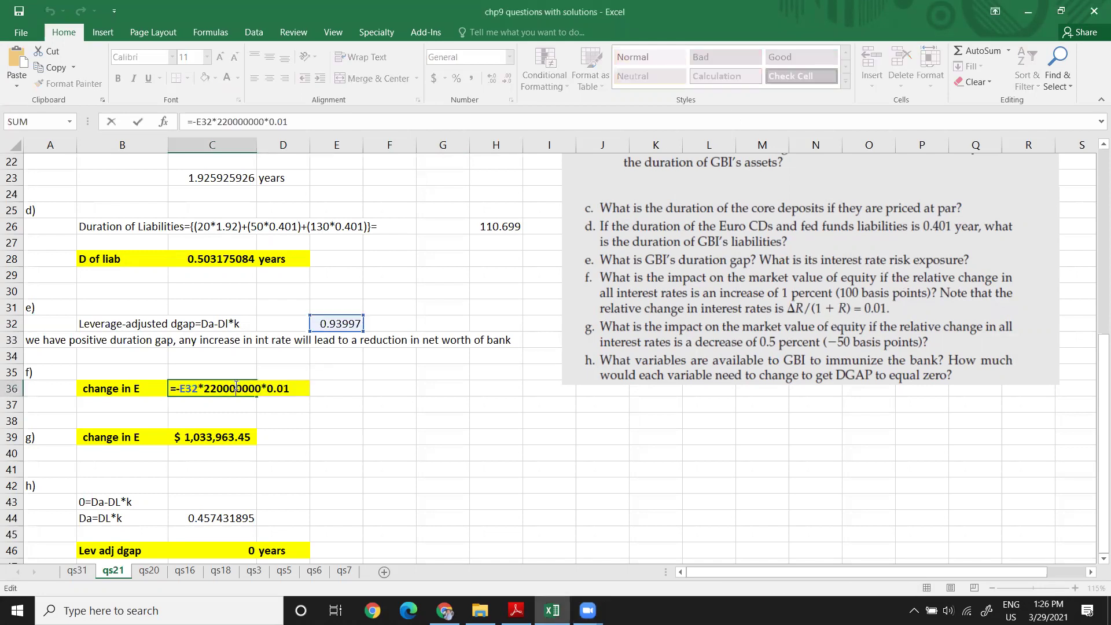
left_click_drag(176, 387, 294, 385)
left_click_drag(199, 385, 263, 389)
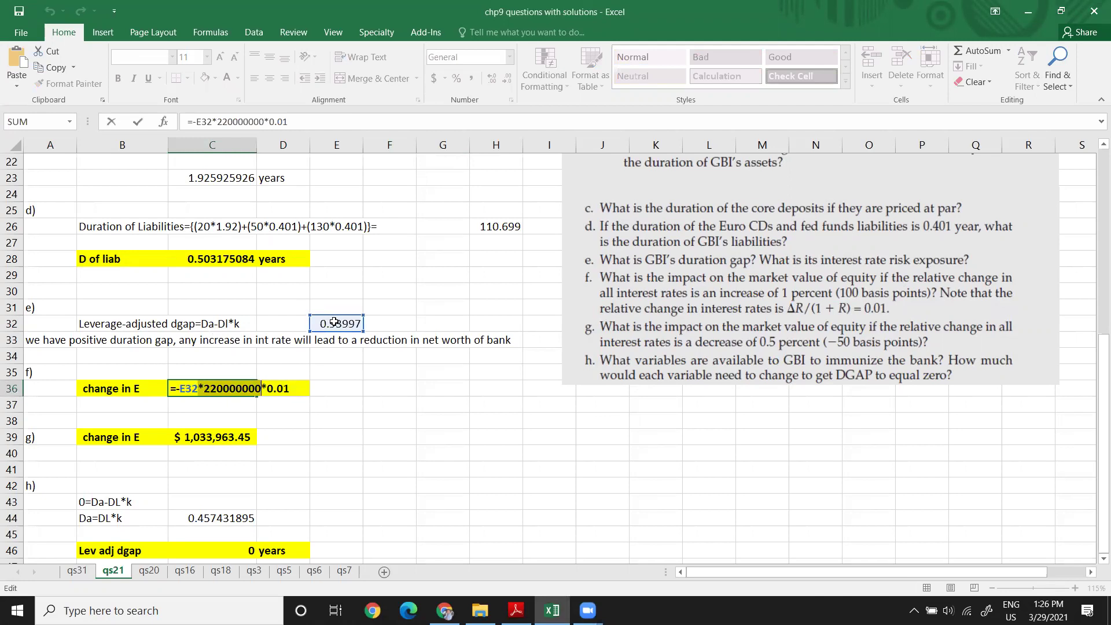
left_click(295, 391)
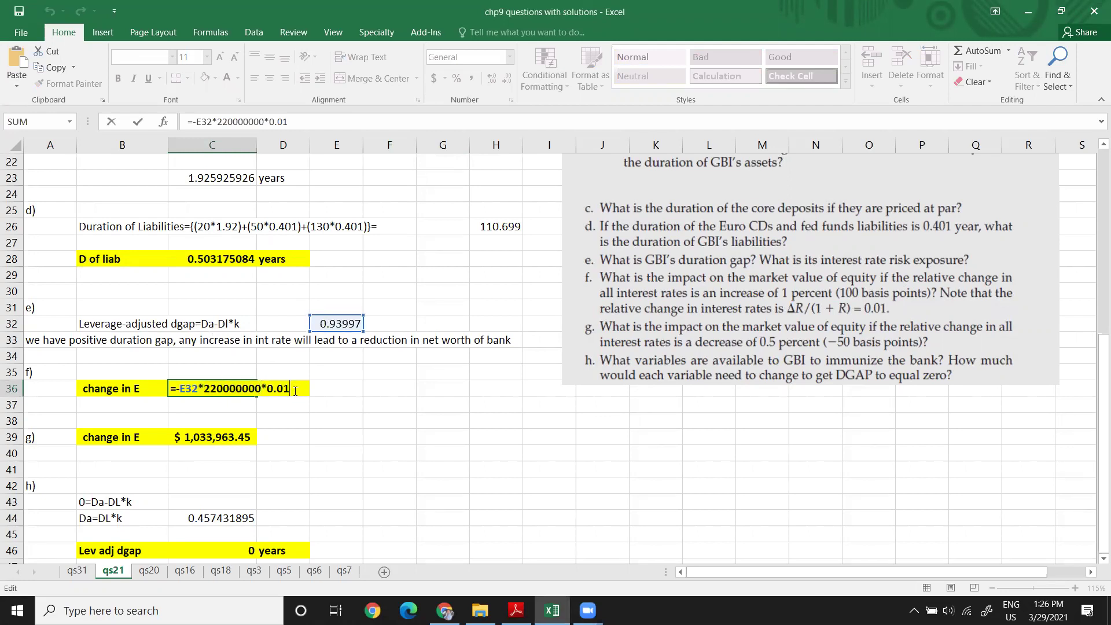
key("Return")
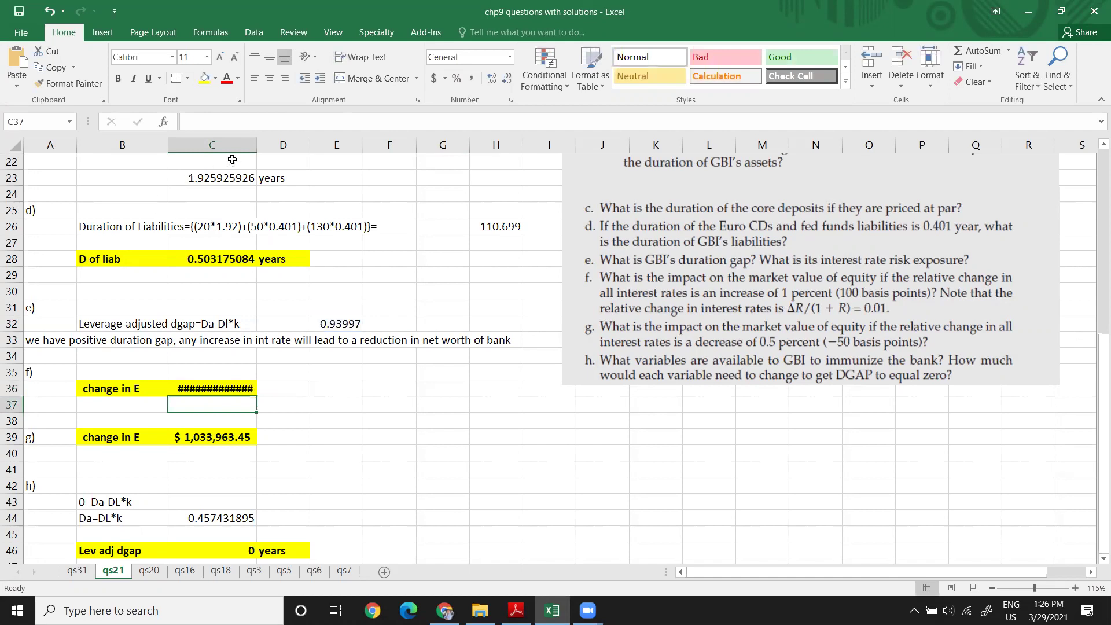
- Fit column C to its contents and check the part f change in E in C36 against the ΔE equation
double_click(257, 146)
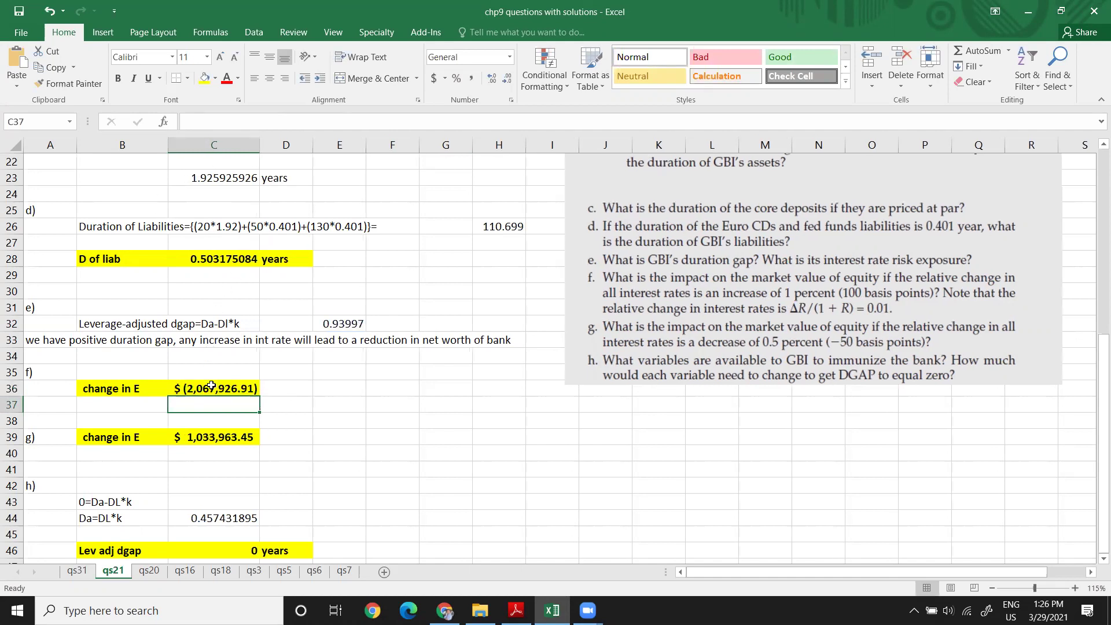
left_click(243, 390)
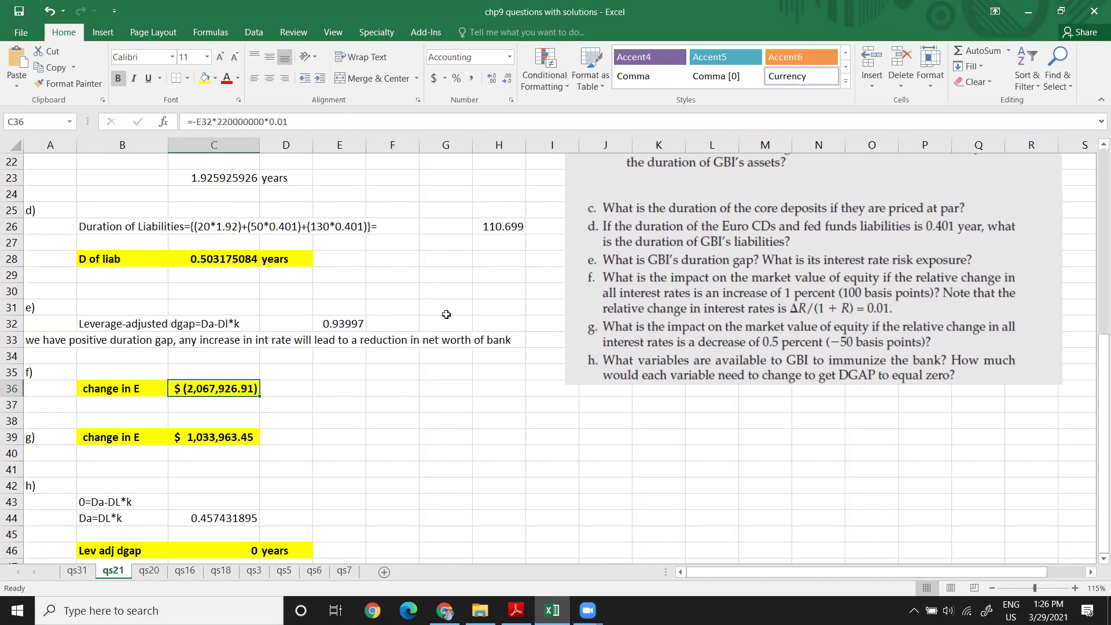
scroll(817, 230, "up", 6)
scroll(817, 230, "up", 1)
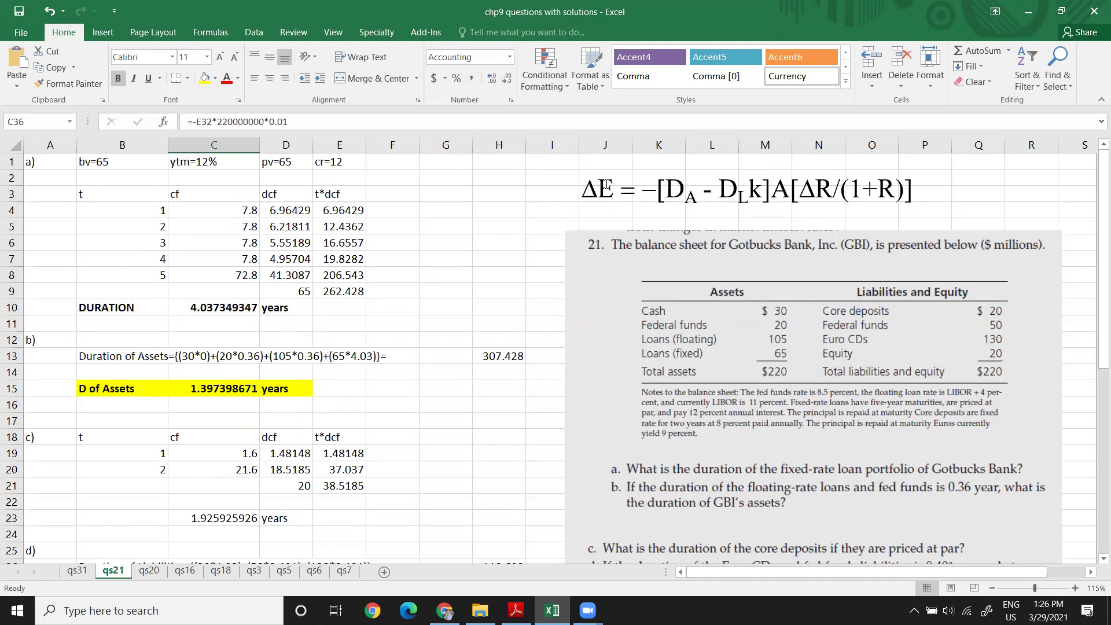
scroll(500, 249, "down", 3)
scroll(500, 248, "down", 4)
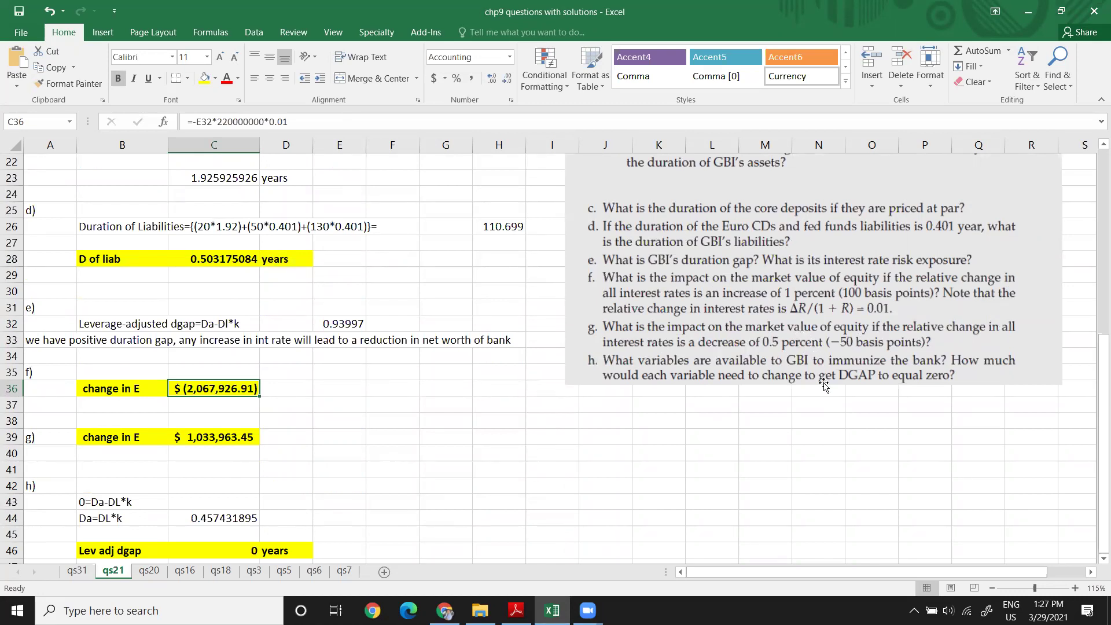
- Examine the part g change in E formula in C39 alongside questions g and h
left_click(231, 440)
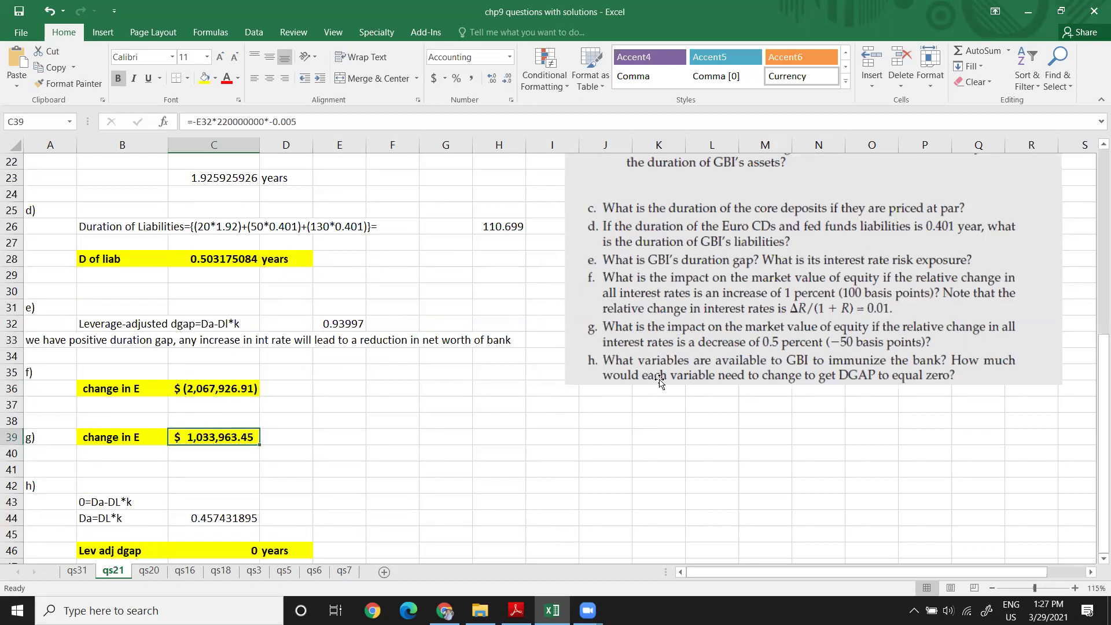
scroll(671, 400, "up", 2)
scroll(670, 414, "down", 1)
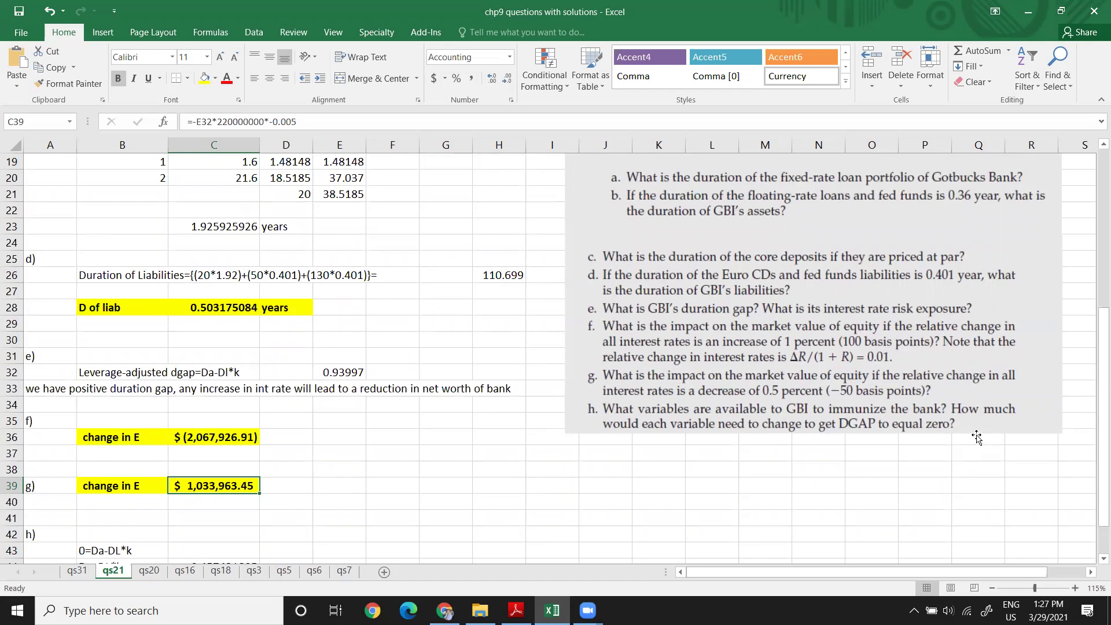
scroll(924, 447, "up", 1)
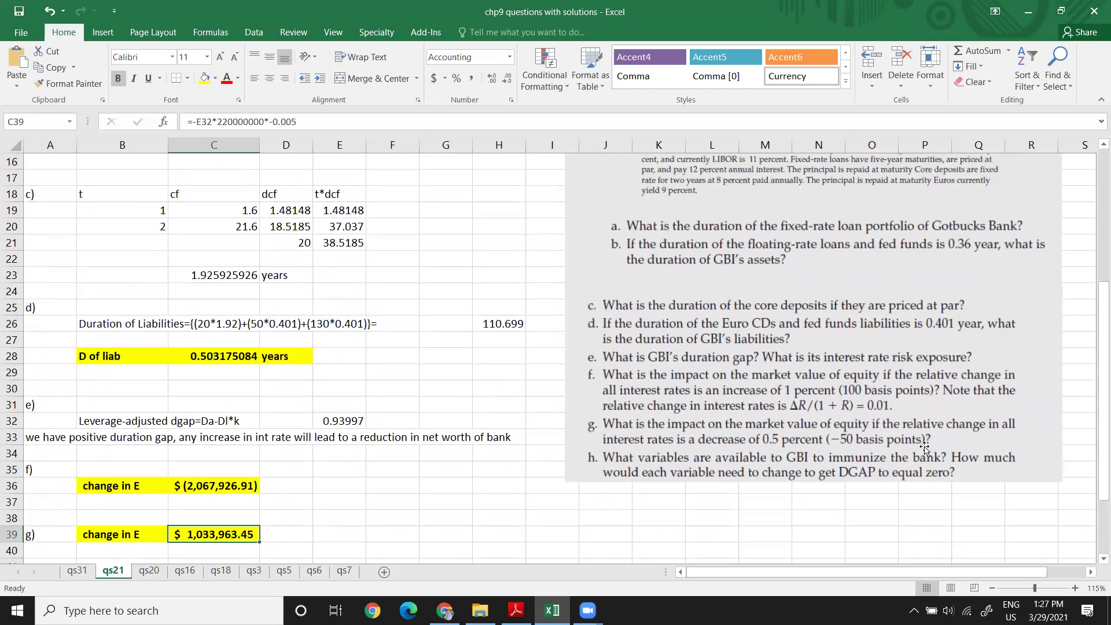
scroll(924, 446, "down", 1)
scroll(914, 442, "up", 1)
scroll(108, 421, "down", 2)
scroll(108, 422, "down", 1)
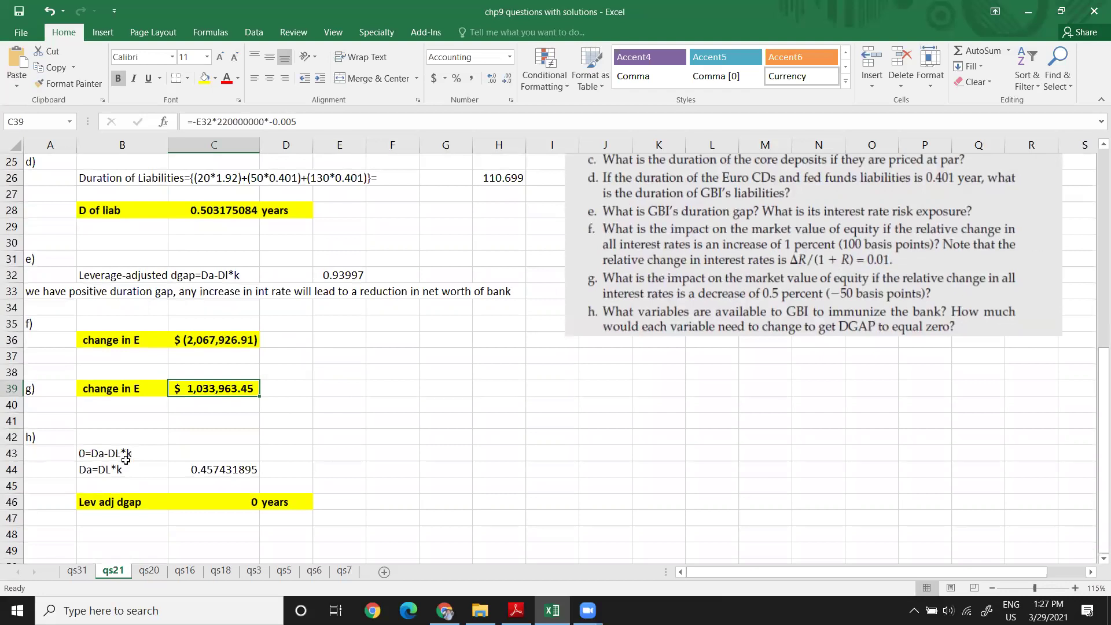
- Bold the 0=Da-DL*k equation in B43 and enlarge its font by several sizes
left_click(86, 454)
key("ctrl+b")
left_click(220, 57)
left_click(220, 57)
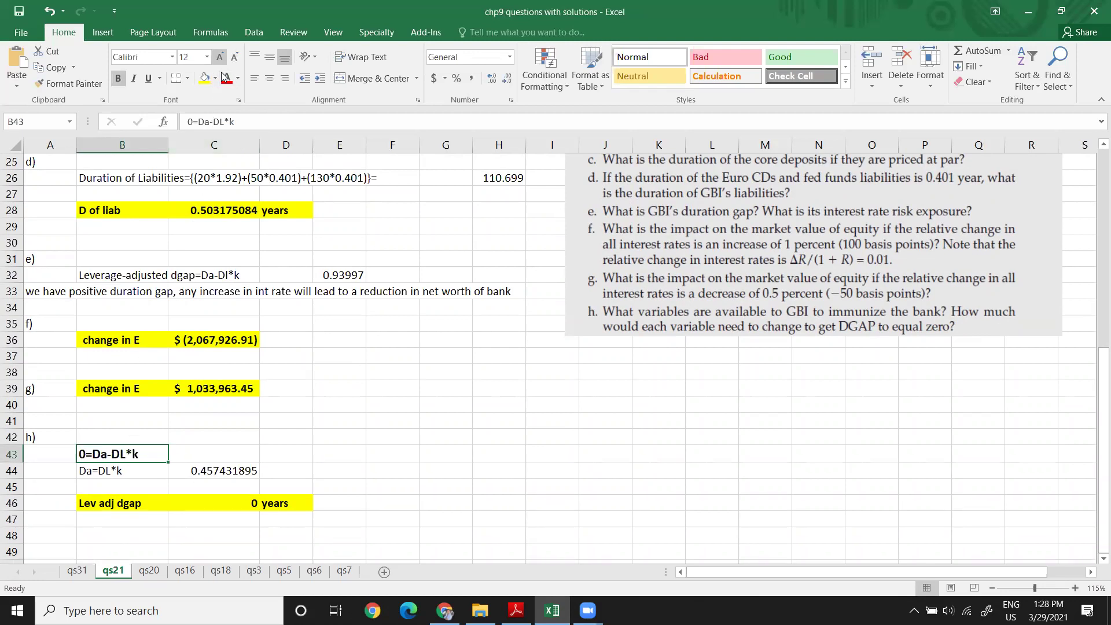
left_click(220, 56)
left_click(220, 57)
left_click(220, 57)
left_click(219, 57)
left_click(220, 57)
left_click(220, 56)
left_click(248, 407)
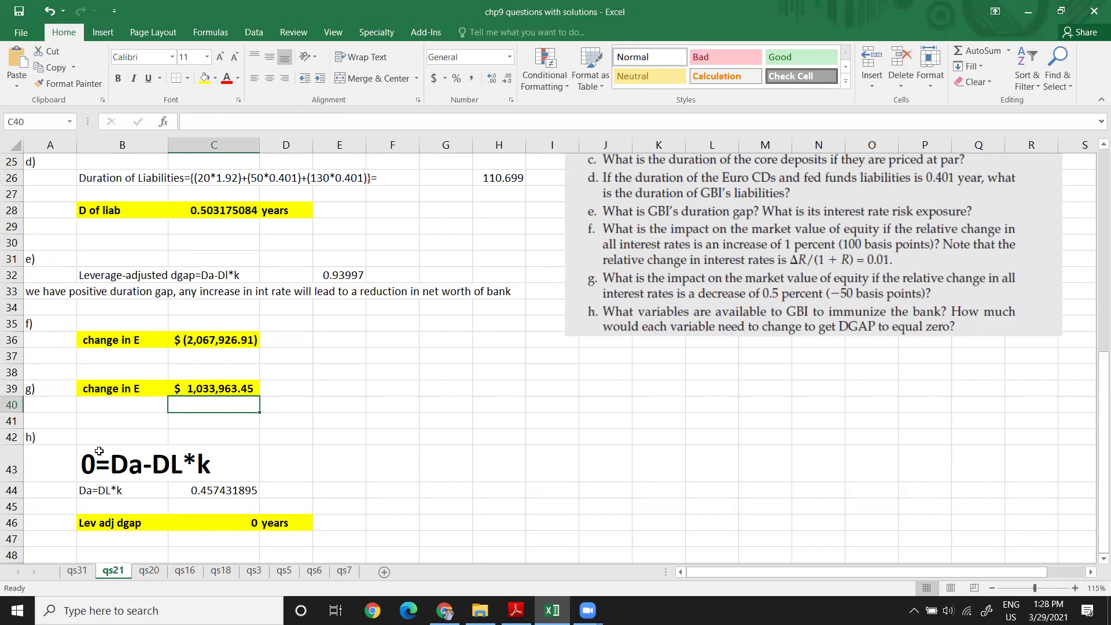
- Select the part h Lev adj dgap row B46:D46 and compare it with the asset and liability duration solutions
left_click_drag(111, 527, 288, 526)
scroll(648, 305, "up", 8)
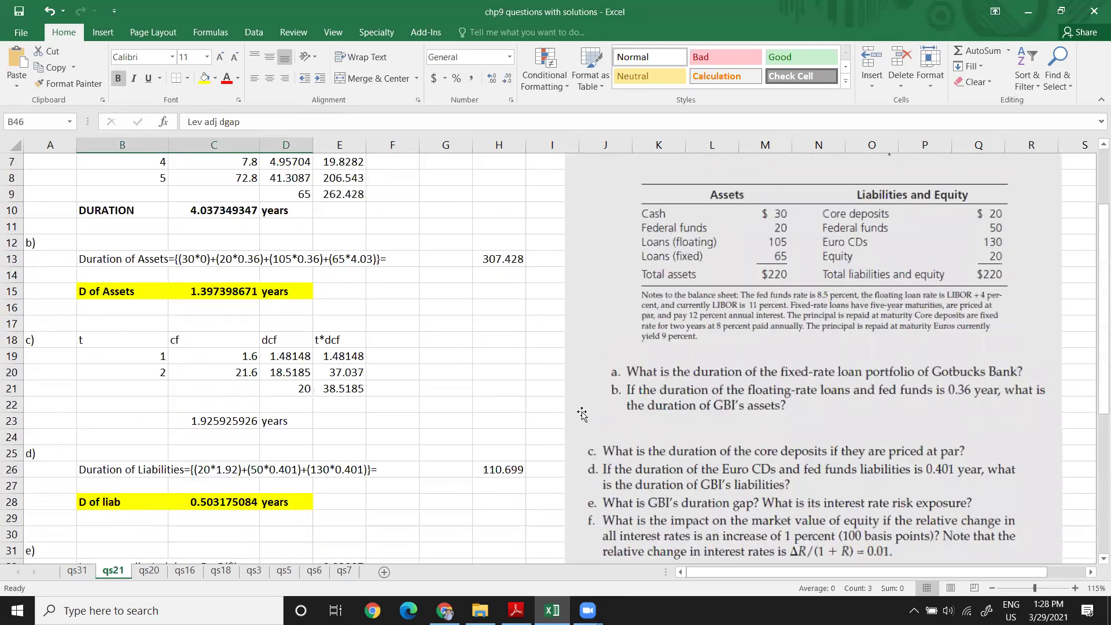
scroll(446, 320, "down", 7)
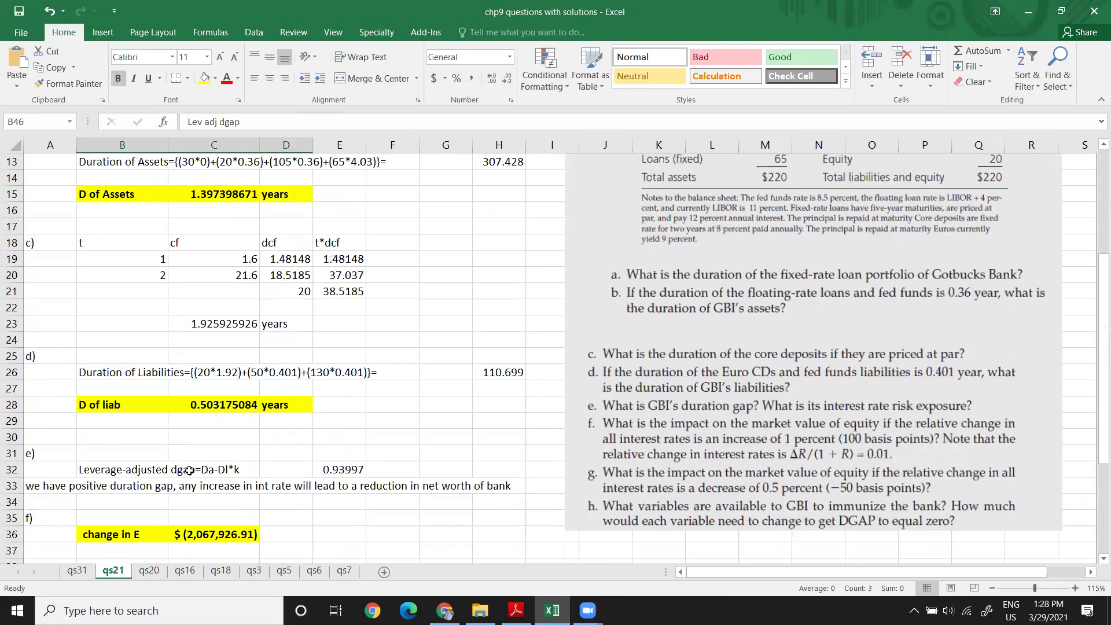
scroll(117, 491, "down", 1)
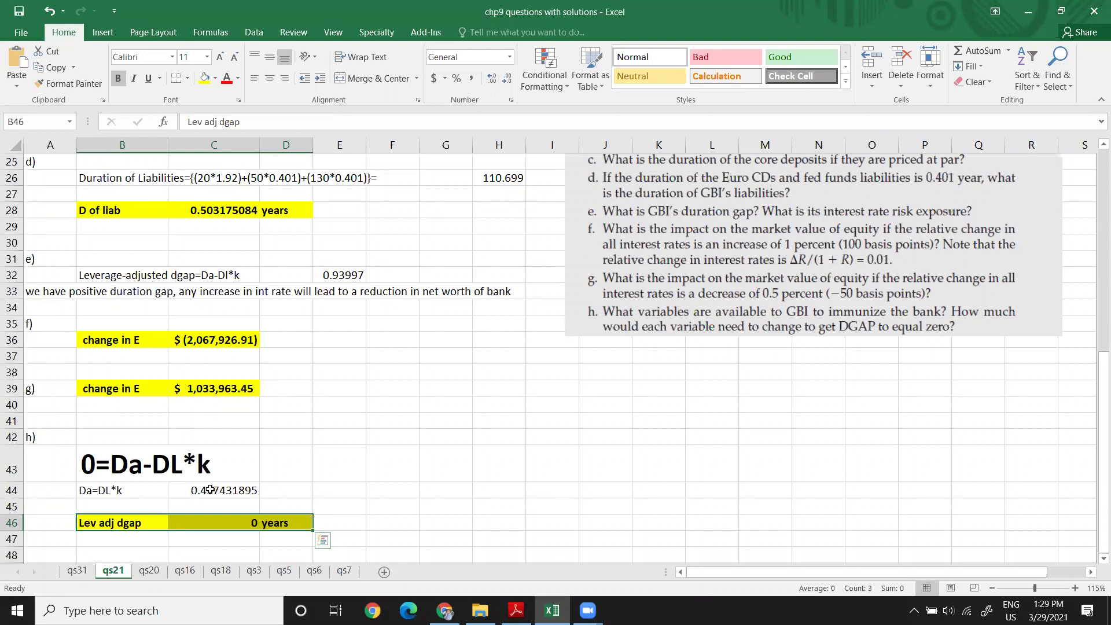
scroll(217, 415, "up", 1)
scroll(217, 415, "up", 4)
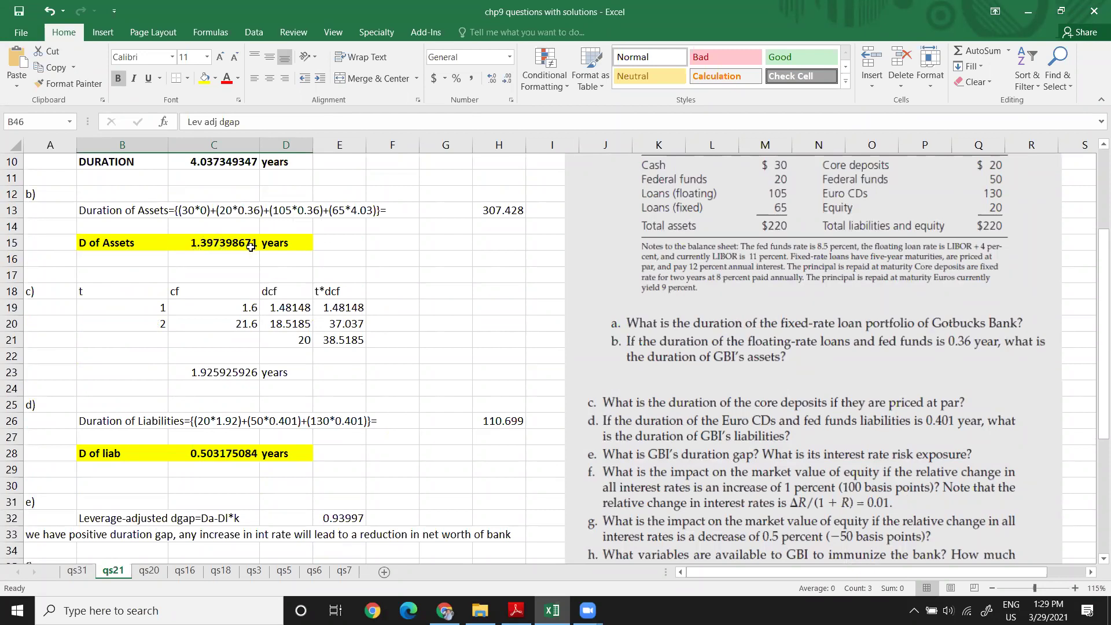
scroll(206, 253, "down", 2)
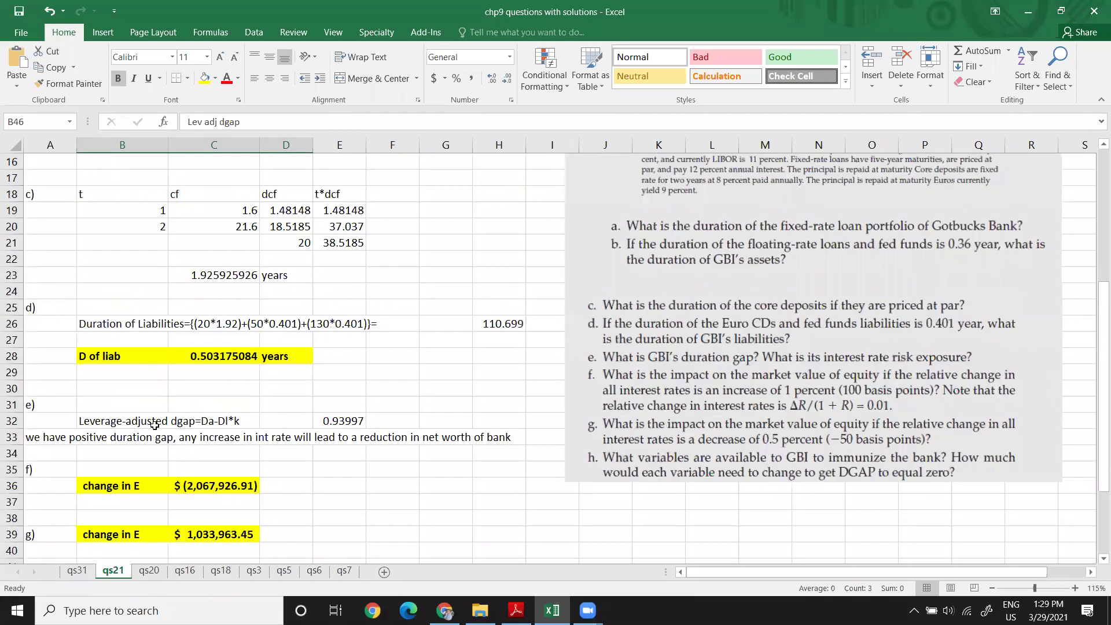
- Check the leverage-adjusted dgap formula in E32 and the part h Da=DL*k label and formula in B44 and C44
left_click(344, 421)
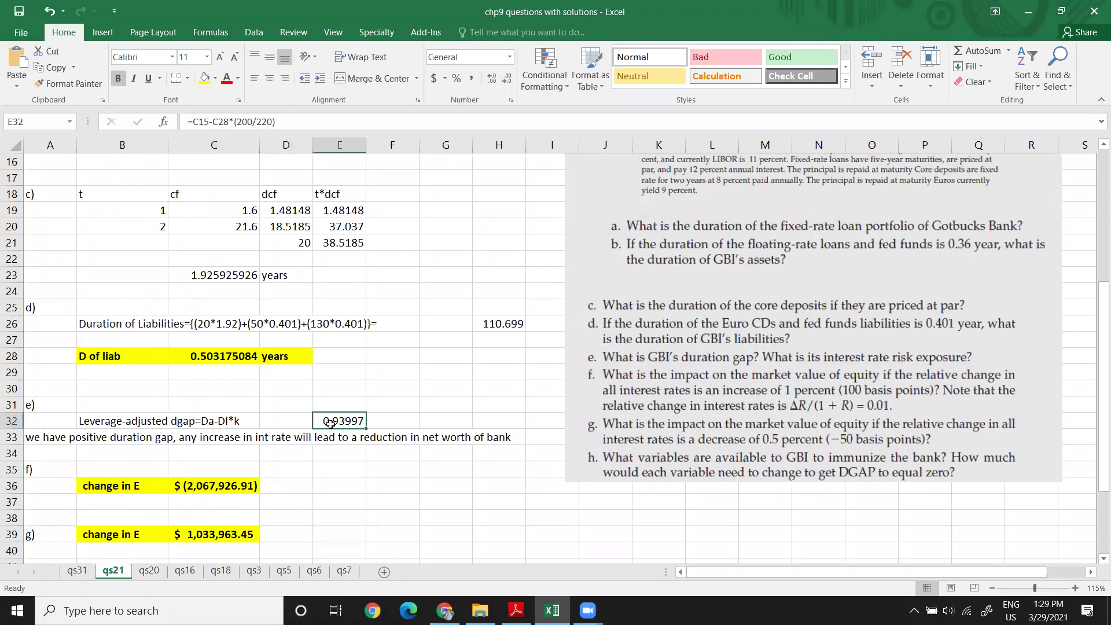
scroll(232, 445, "down", 3)
scroll(207, 451, "down", 1)
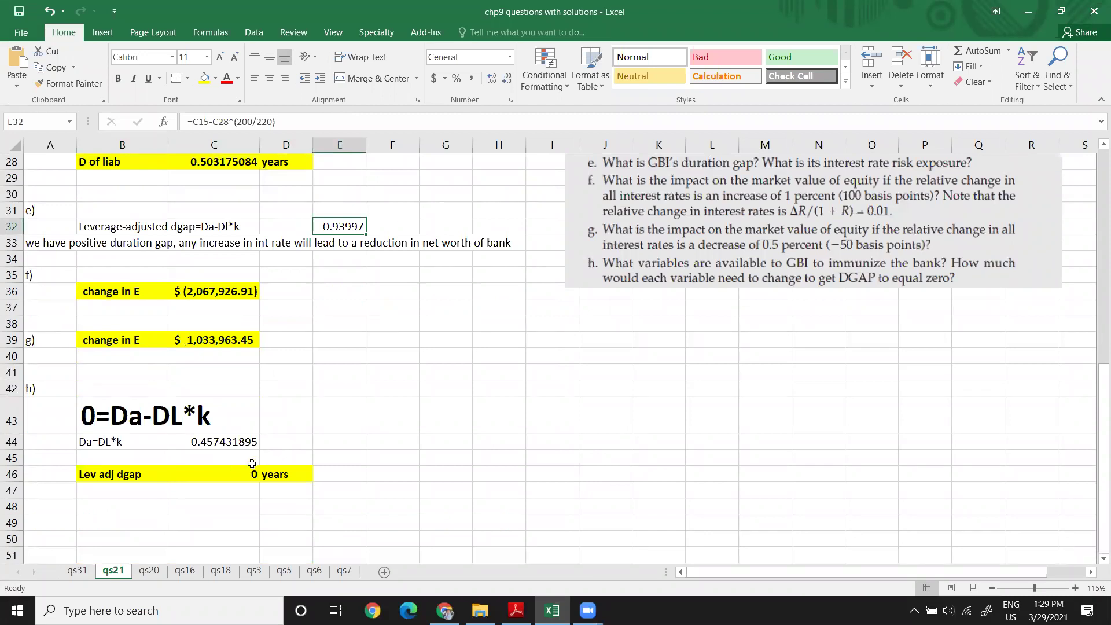
left_click(104, 443)
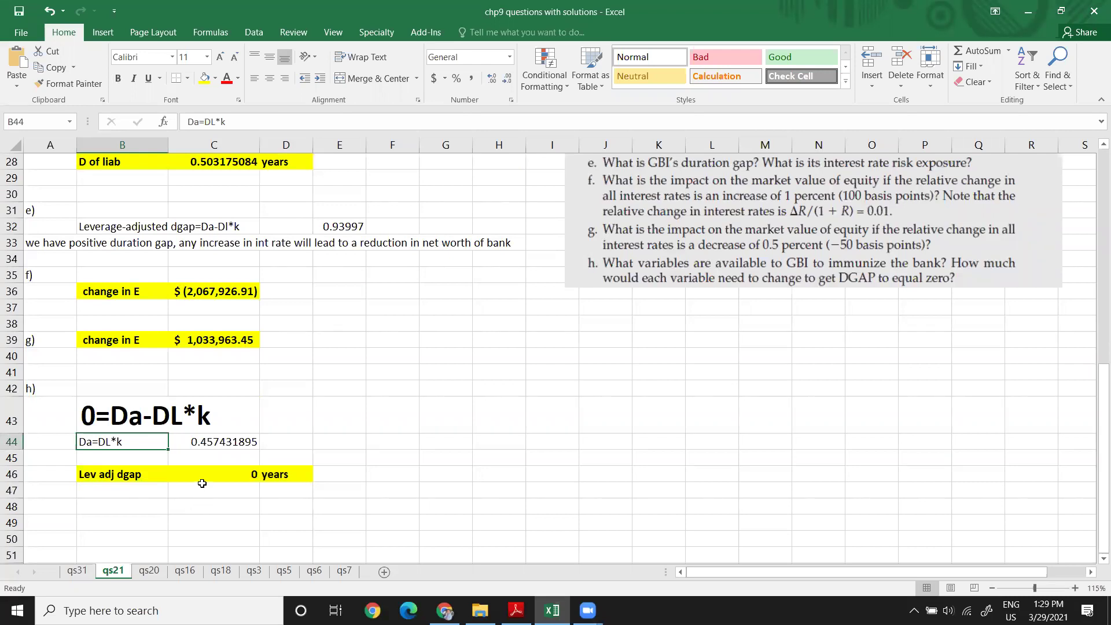
left_click(218, 442)
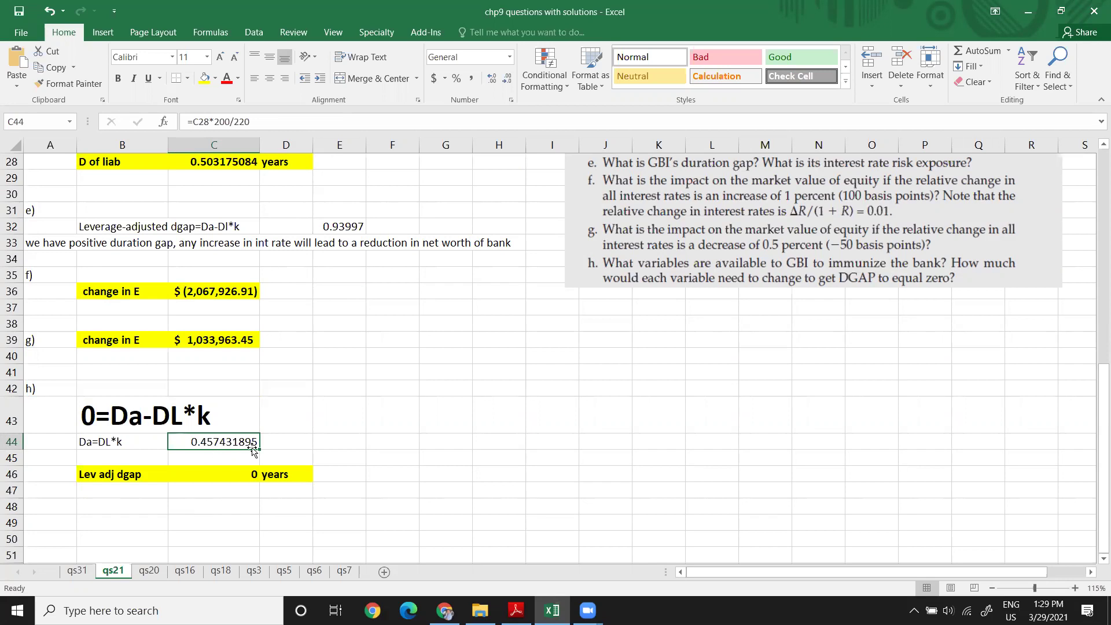
- Check the part h Da=DL*k row and the Lev adj dgap formula in C46
left_click_drag(229, 478, 102, 442)
left_click(210, 508)
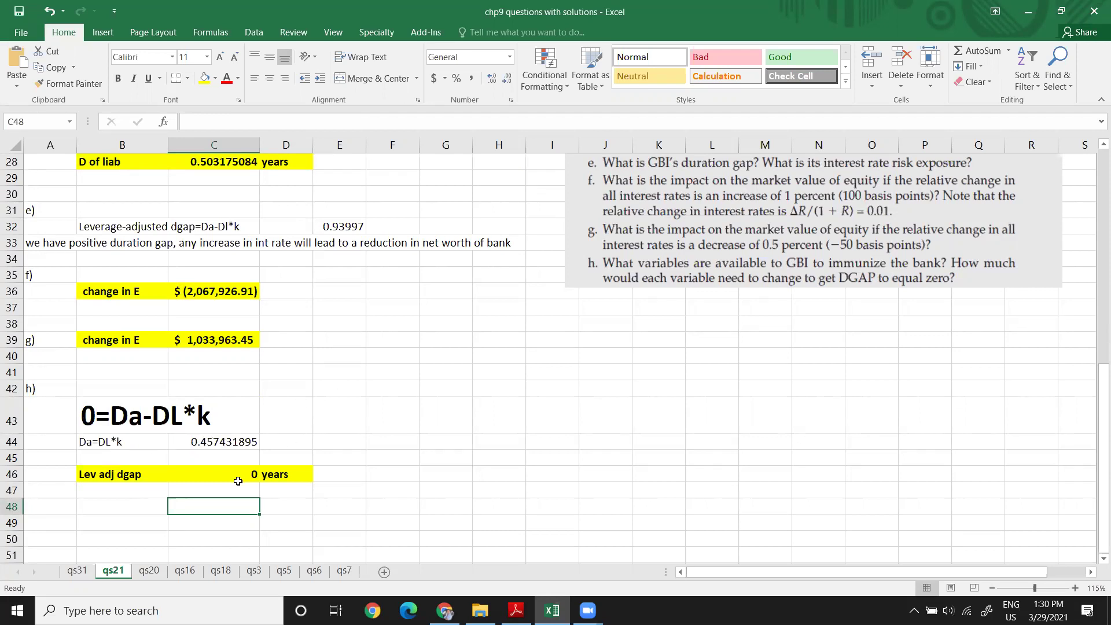
left_click(202, 481)
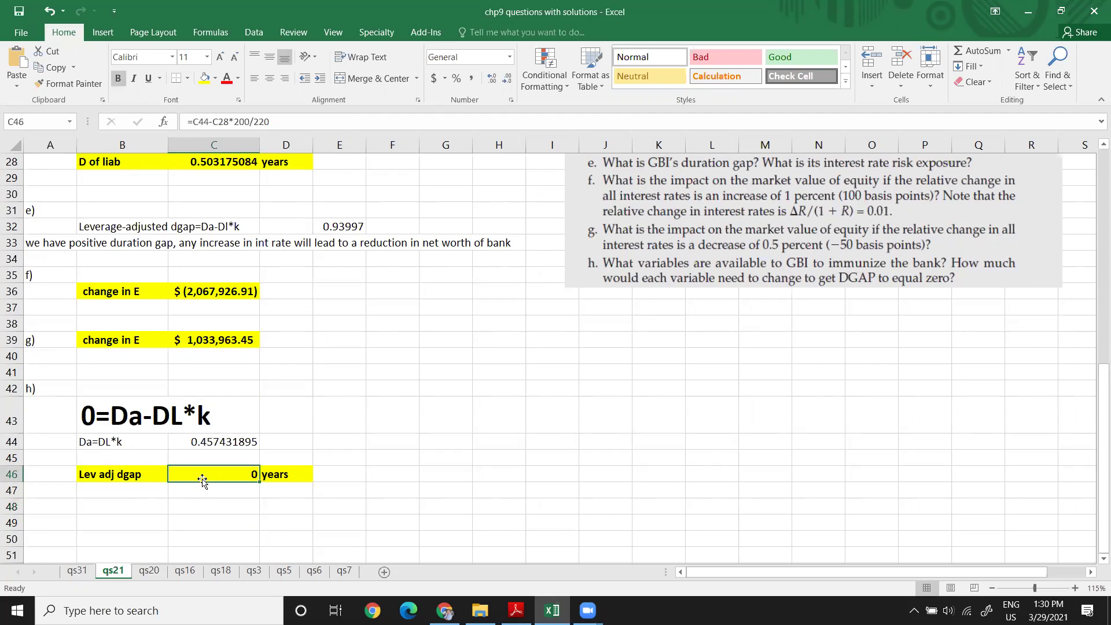
double_click(203, 476)
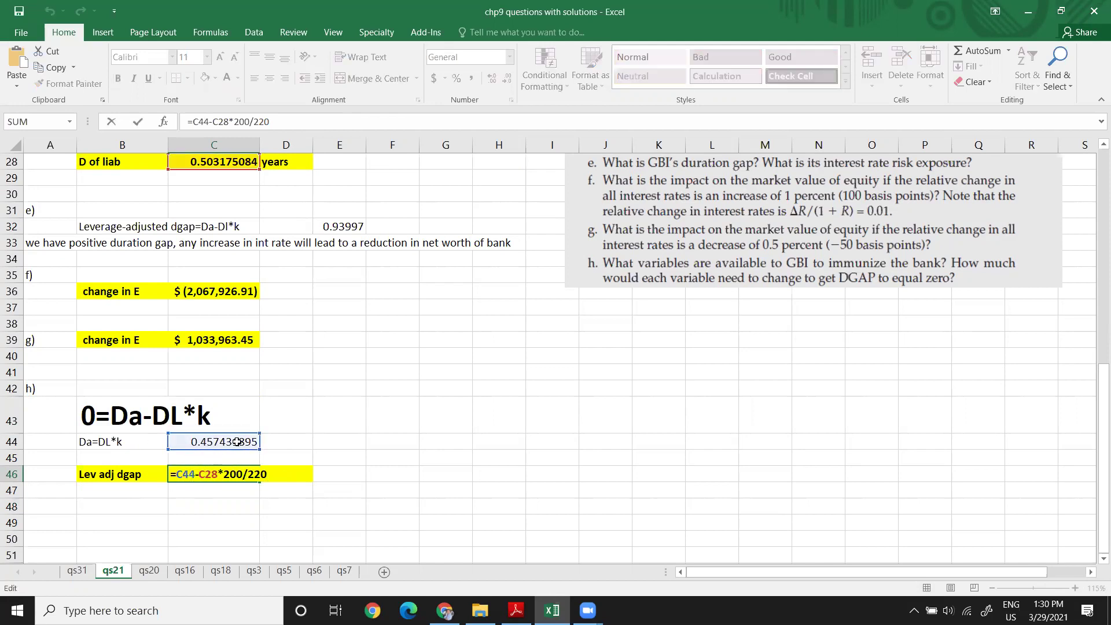
key("Return")
left_click(233, 475)
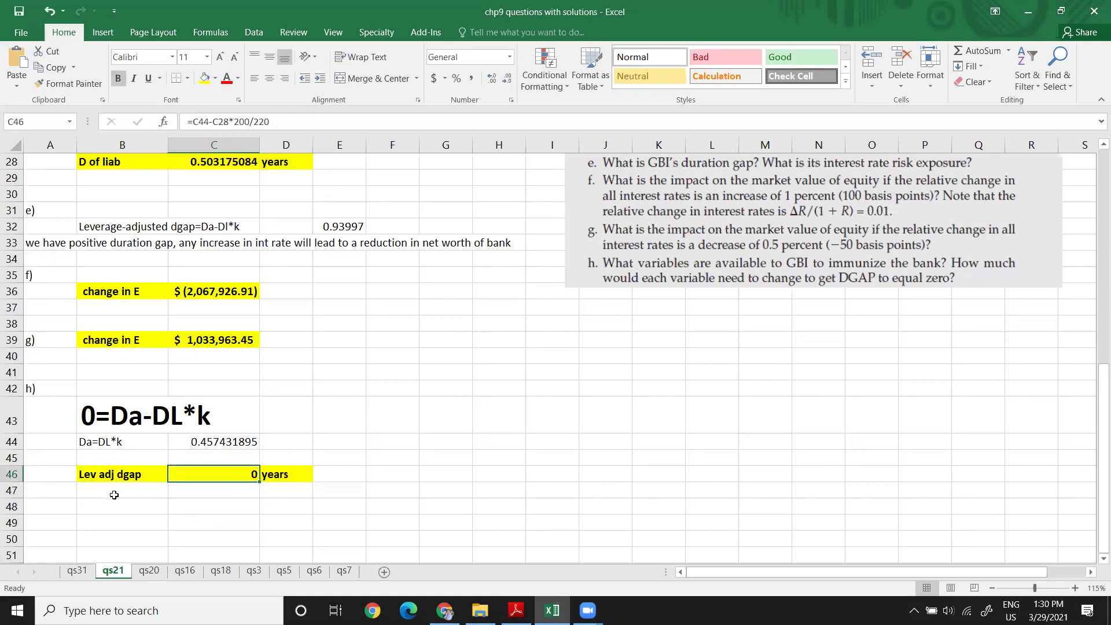
scroll(347, 475, "up", 2)
scroll(269, 480, "down", 1)
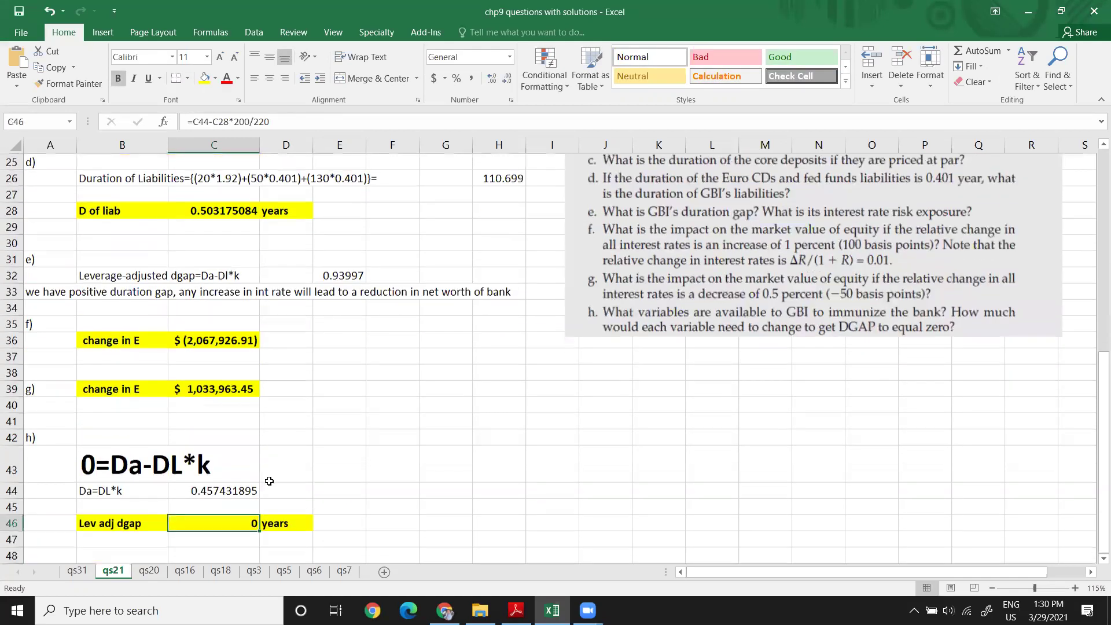
- Compare the required asset duration in C44 with the balance sheet and the D of Assets formula in C15
left_click(203, 493)
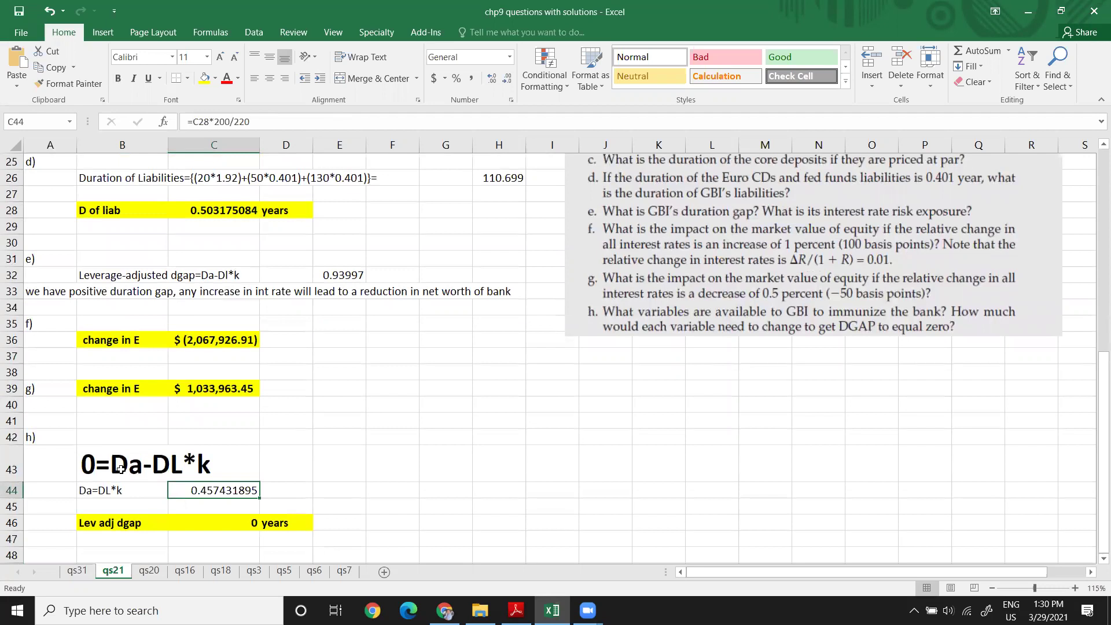
scroll(378, 387, "up", 8)
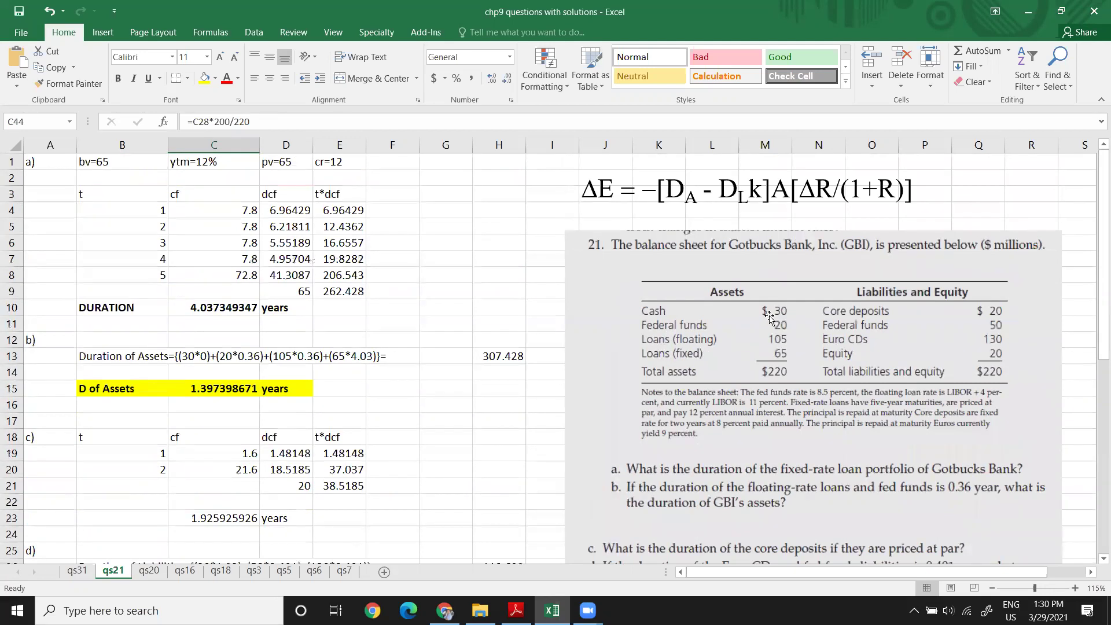
scroll(413, 441, "down", 3)
scroll(190, 361, "up", 2)
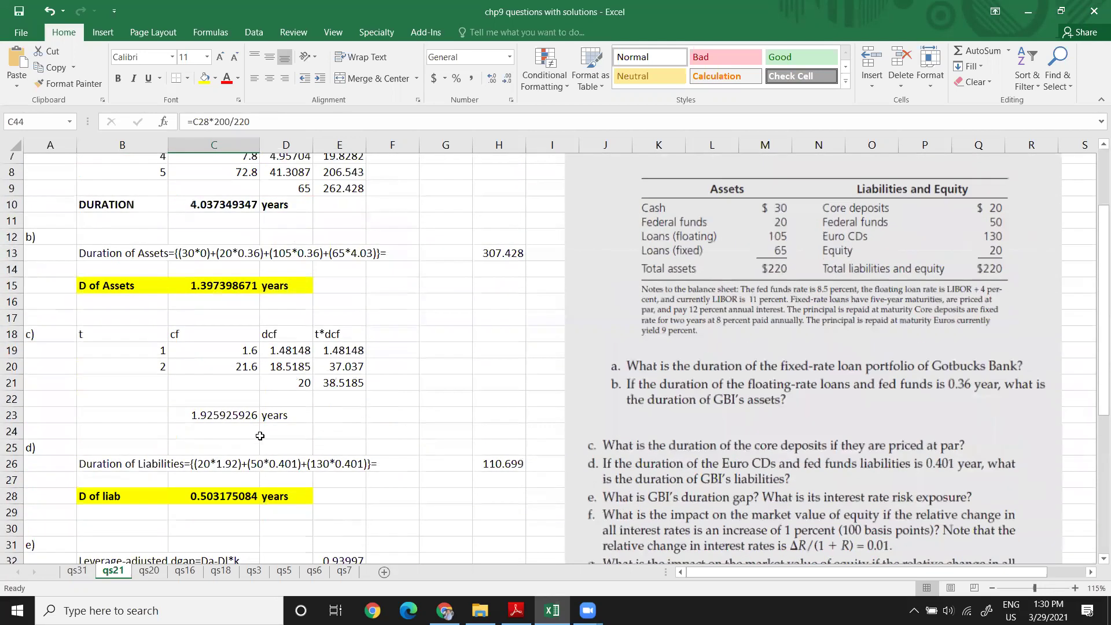
left_click(200, 336)
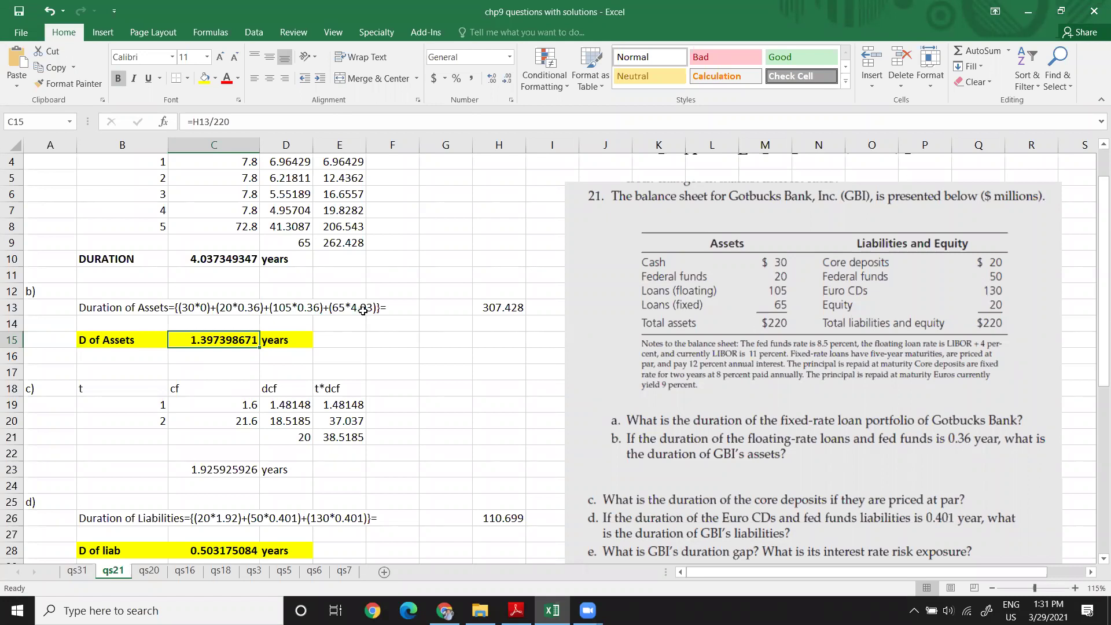
scroll(363, 310, "up", 1)
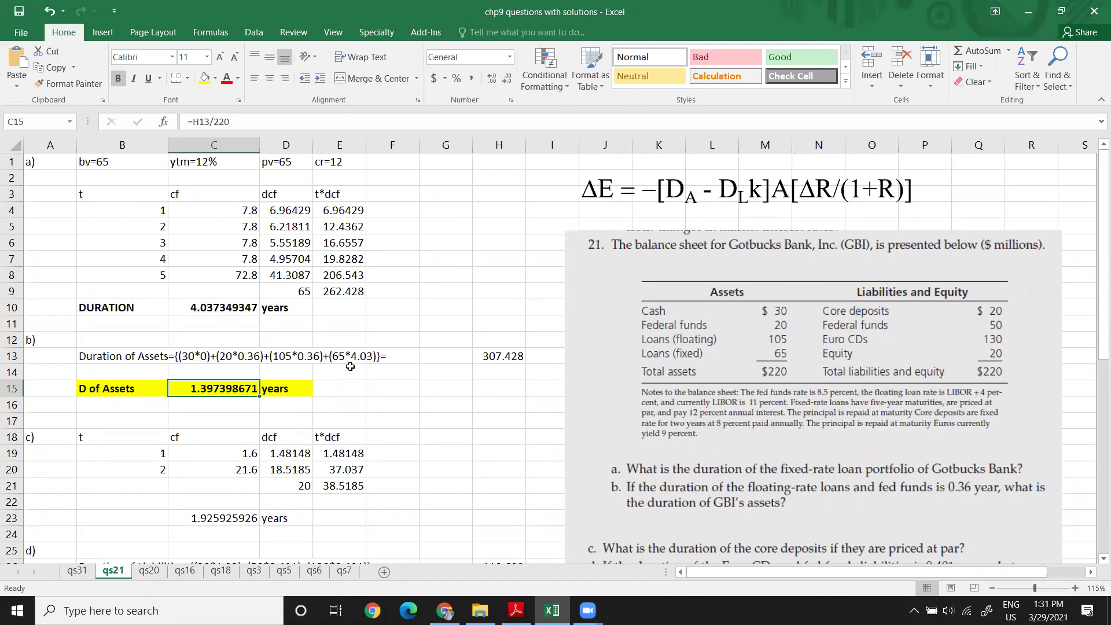
scroll(225, 417, "down", 3)
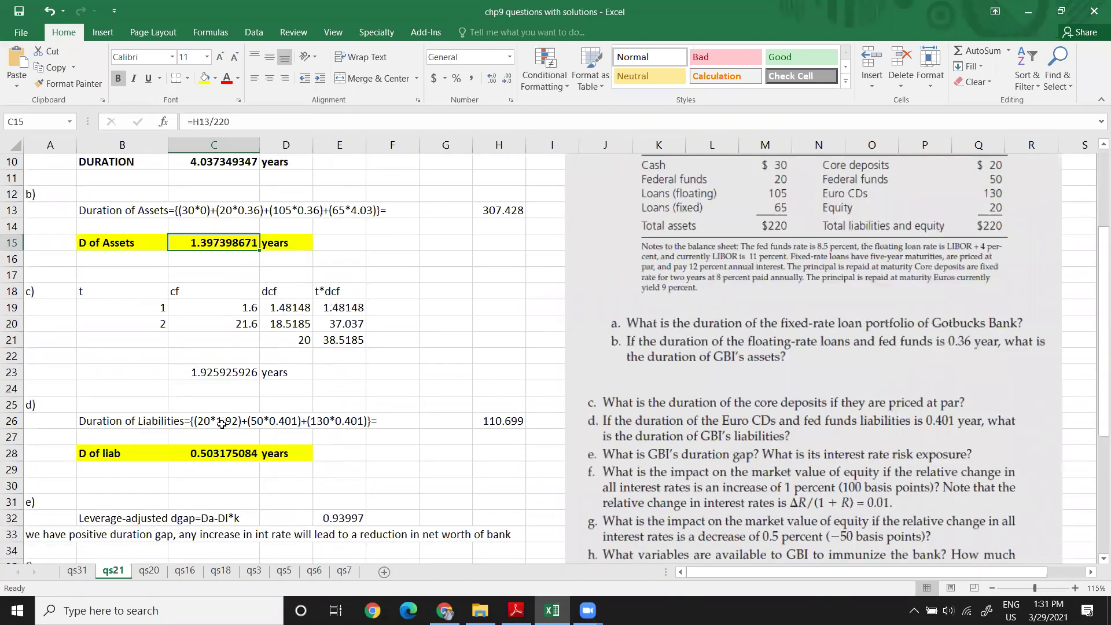
- Recheck the Da=DL*k formula in C44 against the D of Assets in C15 and the part e leverage-adjusted dgap
scroll(221, 425, "down", 5)
left_click(222, 490)
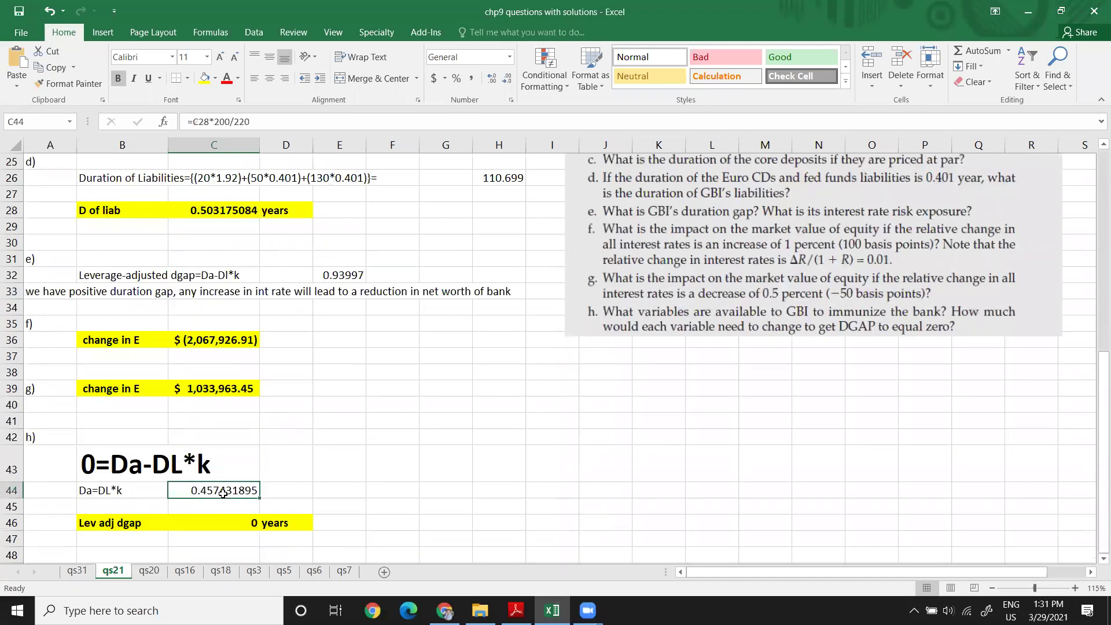
scroll(223, 492, "up", 7)
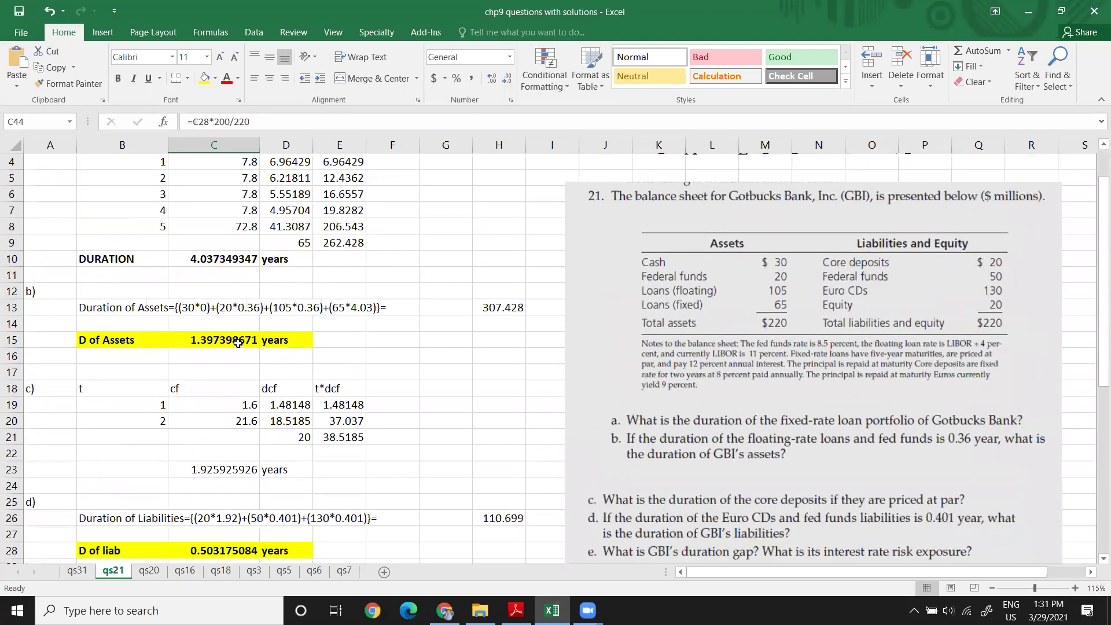
left_click(234, 346)
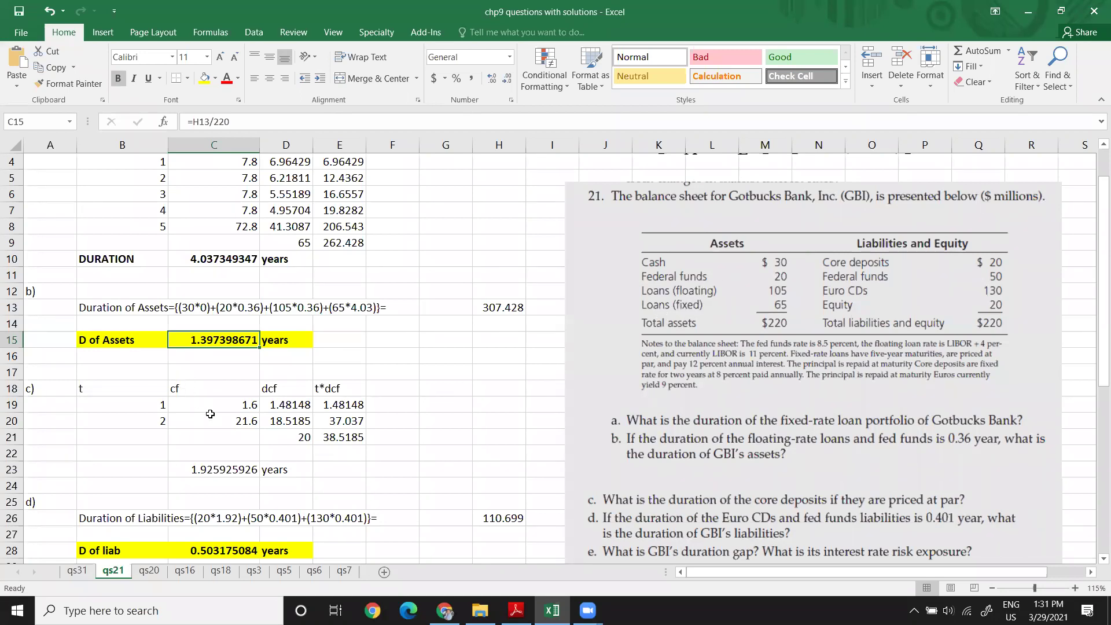
scroll(255, 422, "down", 8)
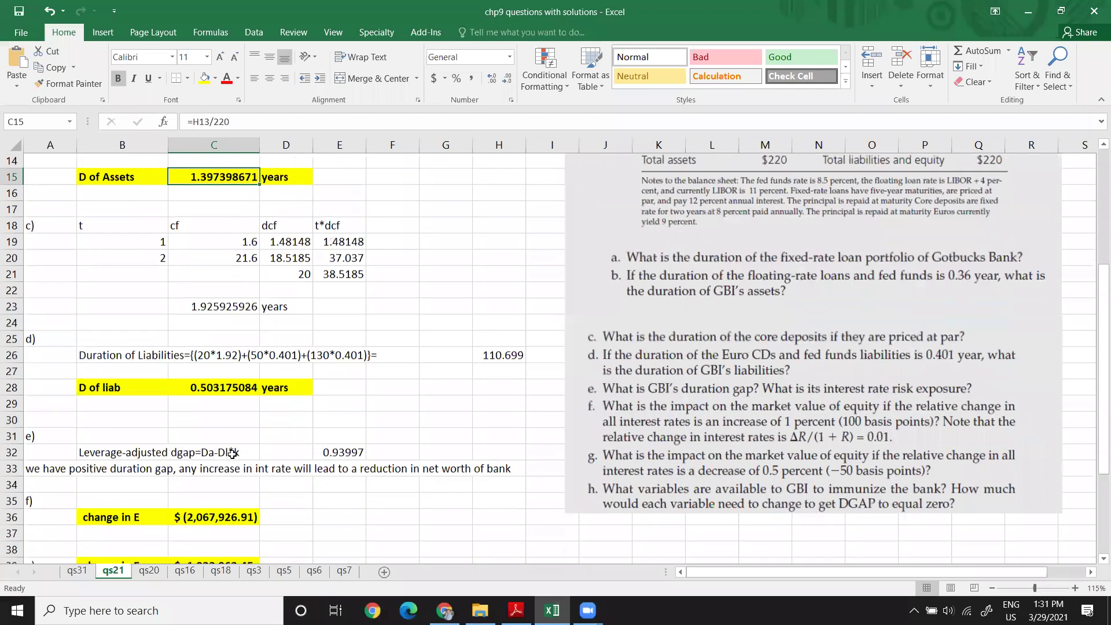
scroll(222, 459, "down", 3)
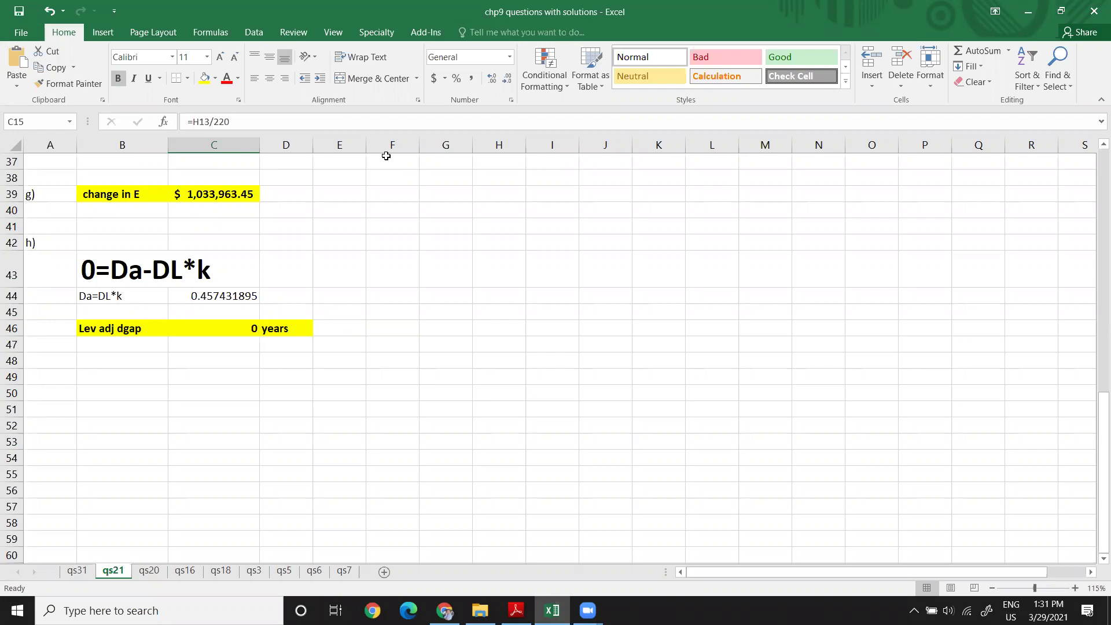
- Select the part h Lev adj dgap result and review it alongside question h and the earlier duration solutions
left_click_drag(272, 328, 105, 327)
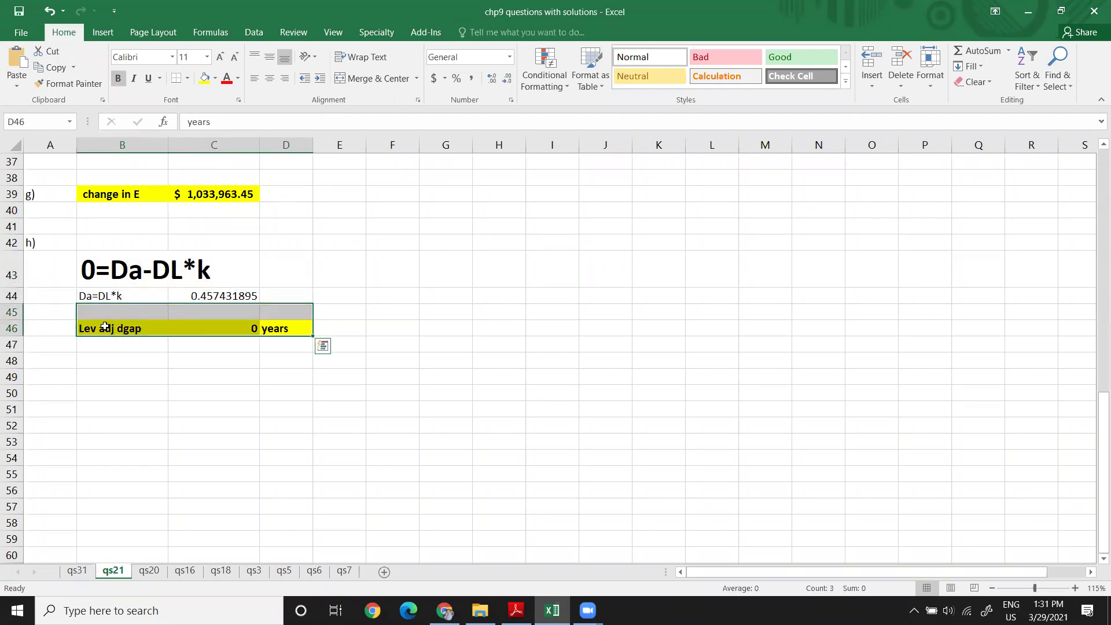
left_click(150, 341)
scroll(200, 341, "up", 7)
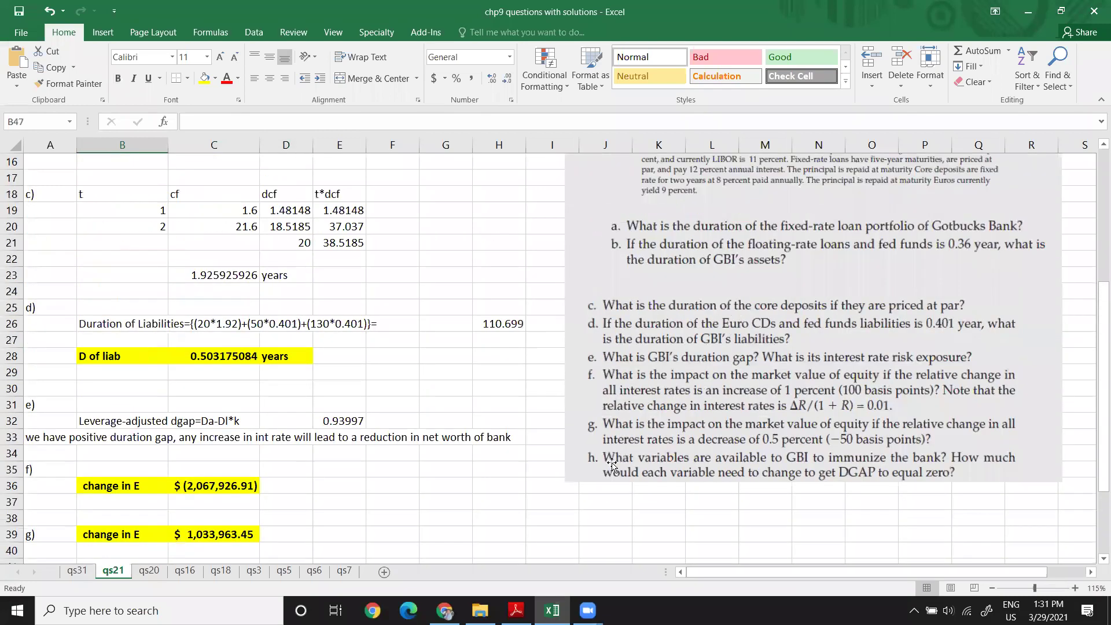
scroll(773, 267, "up", 3)
scroll(752, 272, "down", 6)
scroll(702, 282, "up", 5)
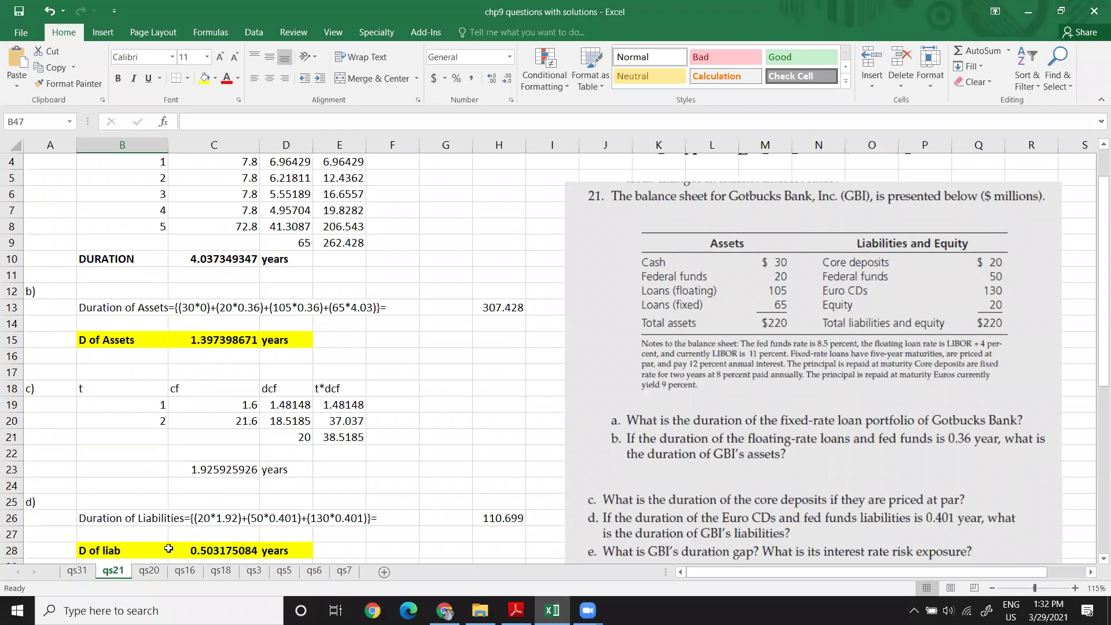
- Open the qs31 sheet at problem 31 and inspect the BV price formula in F4
left_click(79, 580)
scroll(347, 451, "up", 14)
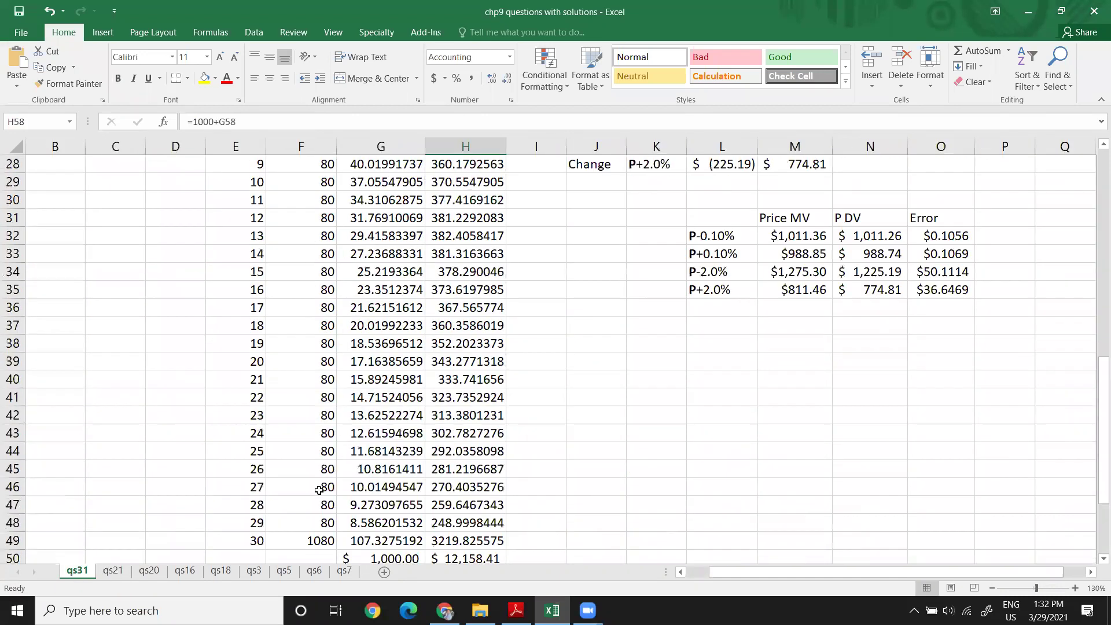
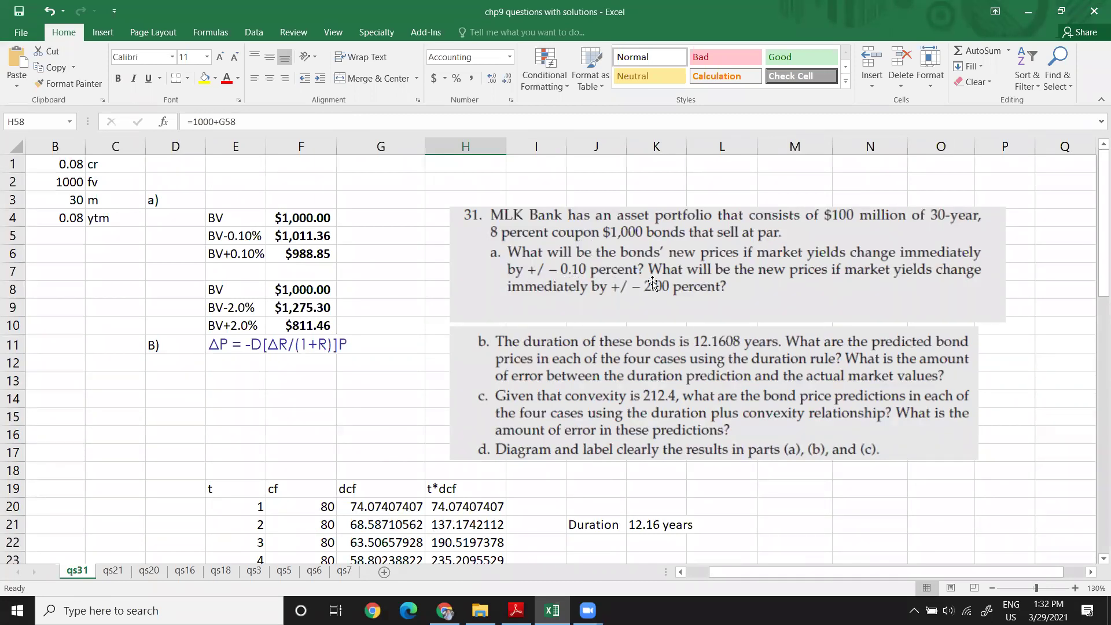
double_click(315, 221)
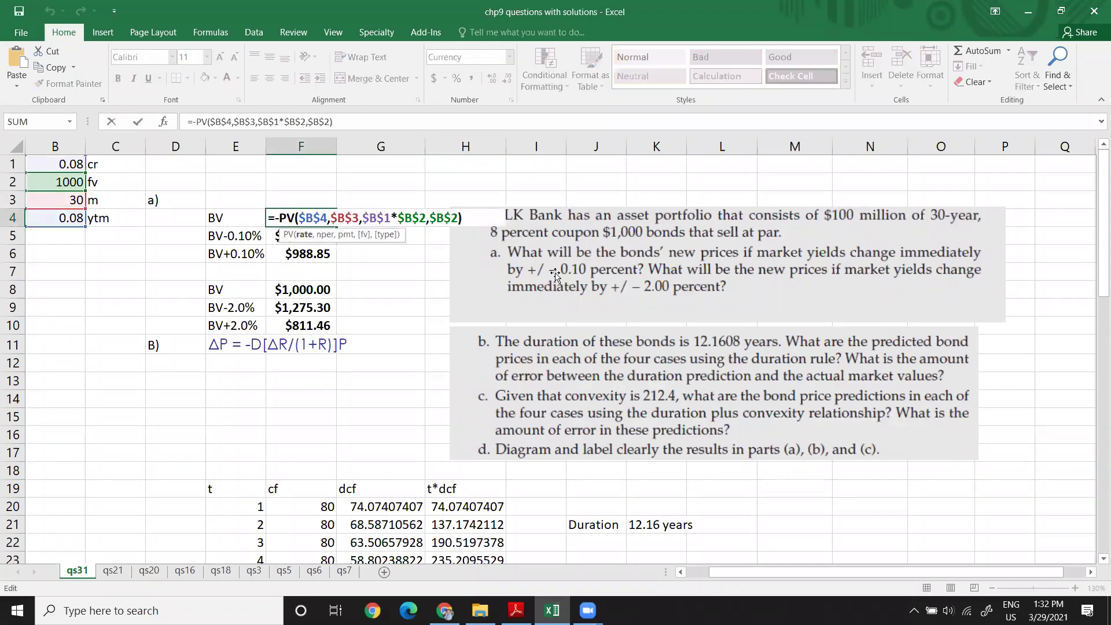
key("Return")
- Highlight the bond inputs cr, fv, m and ytm in B1:C4 with yellow fill
left_click_drag(58, 167, 115, 219)
left_click(210, 86)
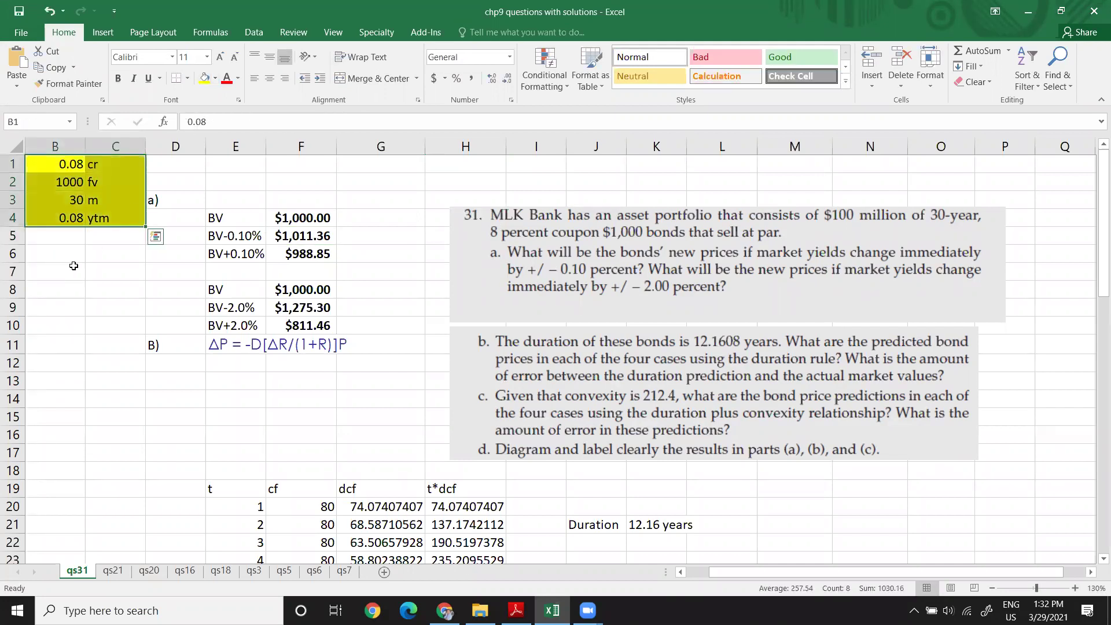
left_click(76, 259)
- Review the bond inputs in B1:B4 together with the BV formula in F4
left_click(88, 165)
left_click_drag(83, 164, 62, 218)
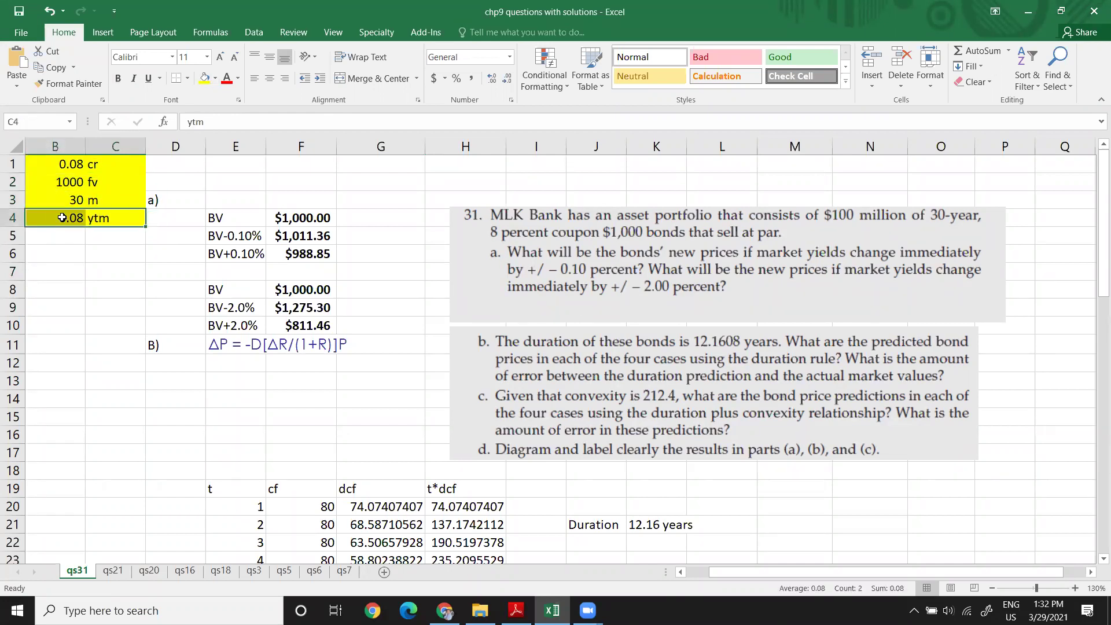
left_click(226, 212)
left_click(300, 217)
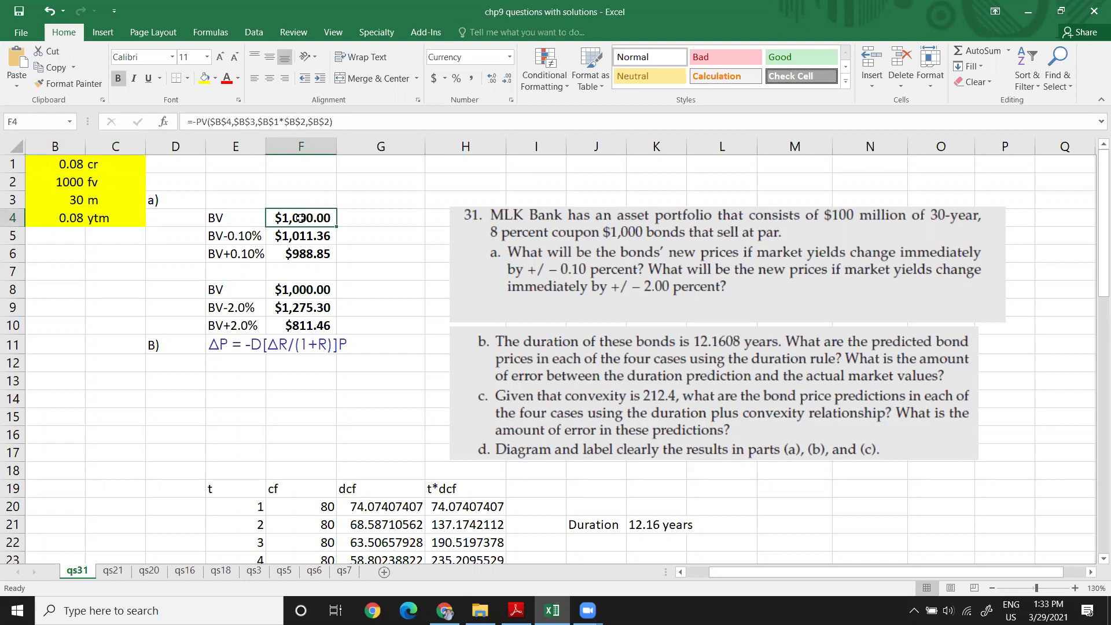
left_click(88, 166)
left_click_drag(86, 217, 75, 164)
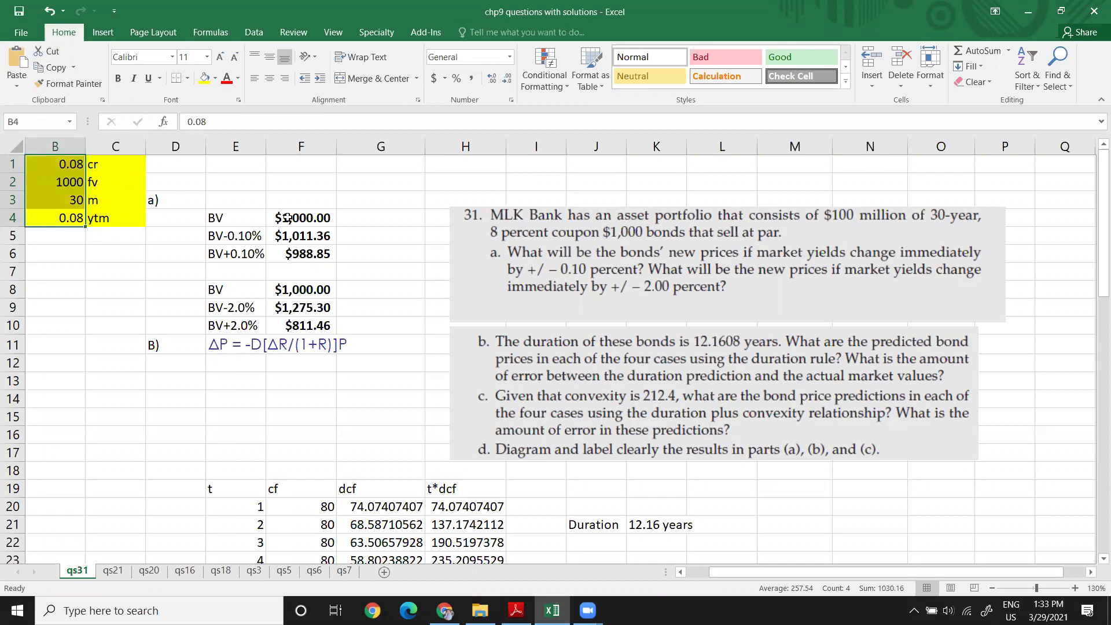
- Examine the PV formula for BV in F4, marking its payment argument $B$1*$B$2
left_click_drag(287, 217, 234, 218)
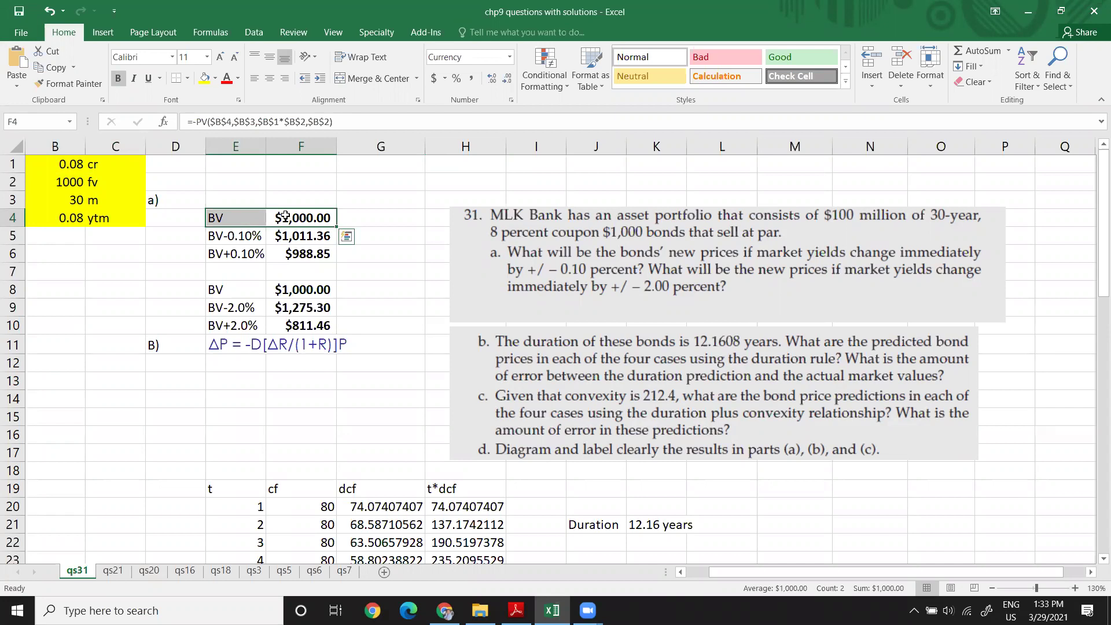
double_click(285, 217)
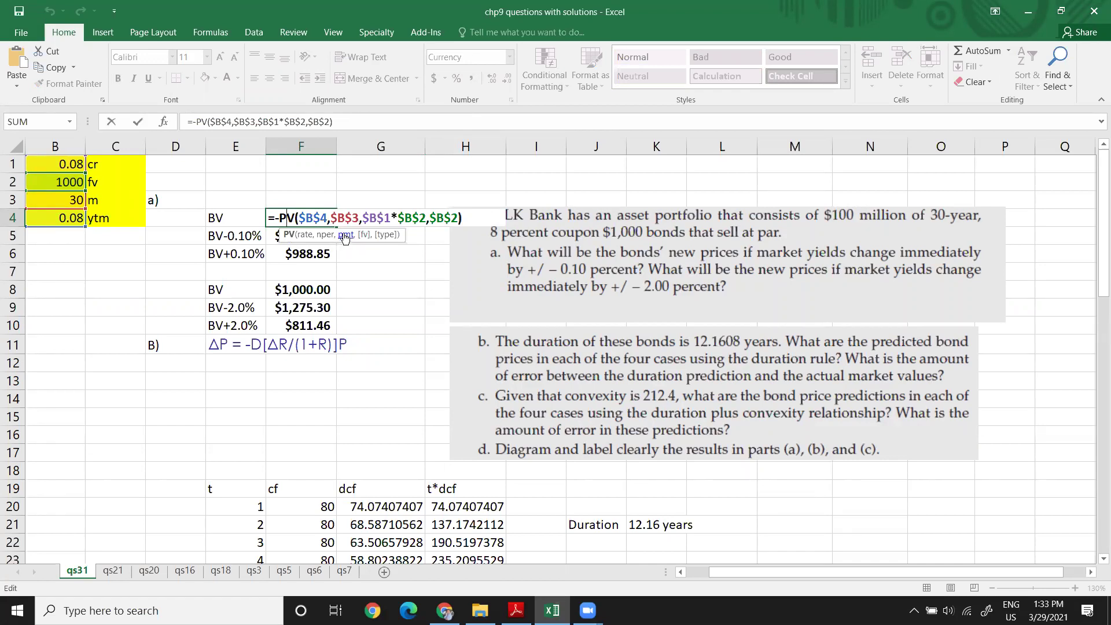
left_click_drag(366, 216, 430, 214)
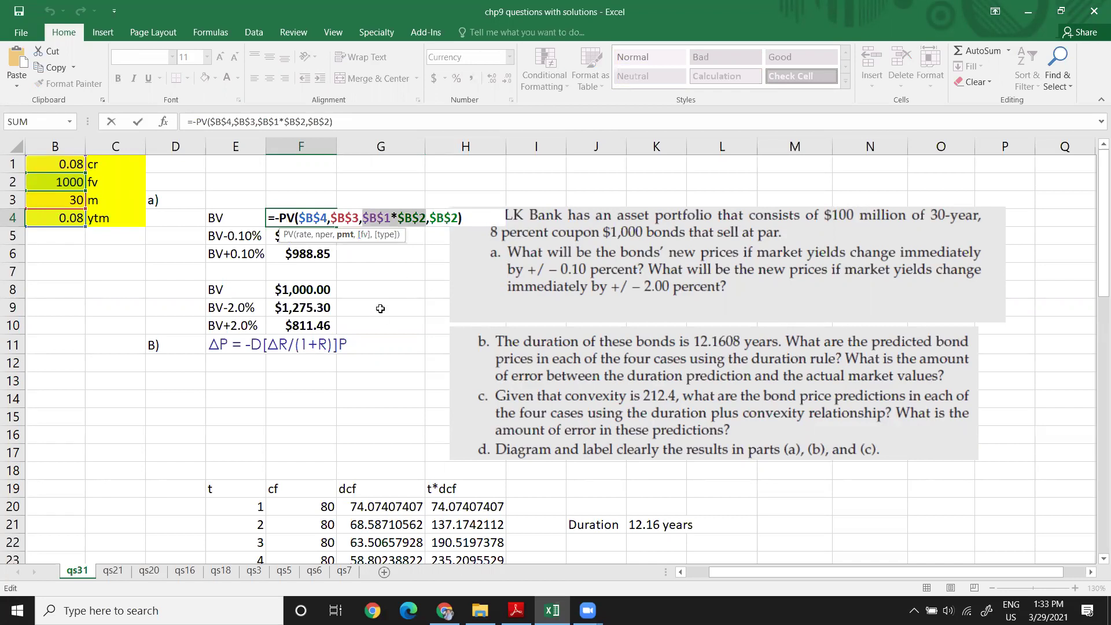
key("Return")
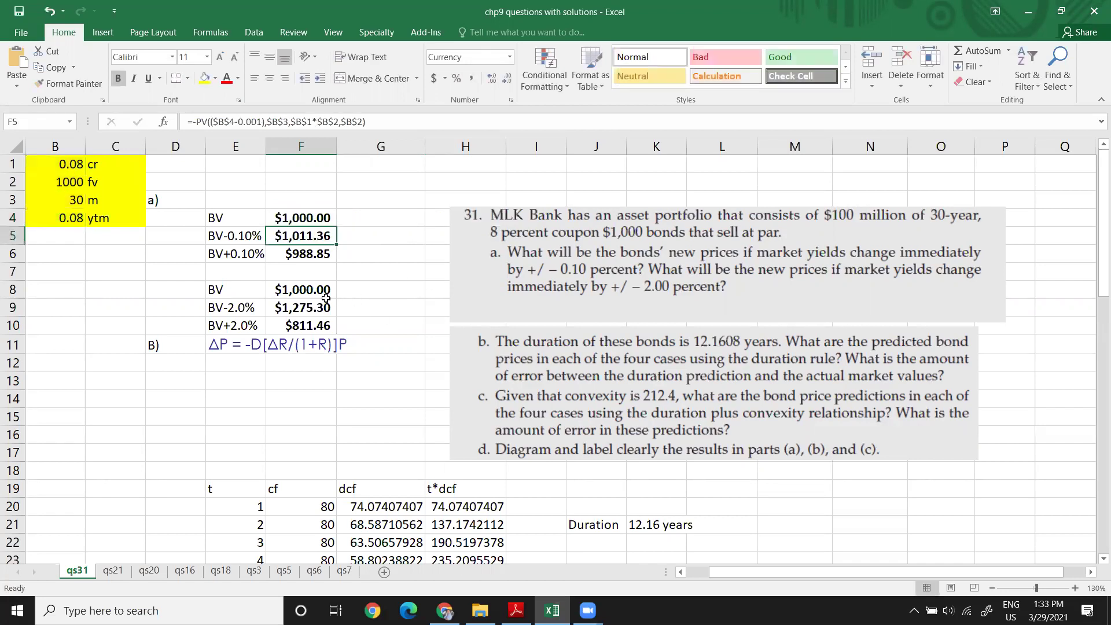
left_click(316, 219)
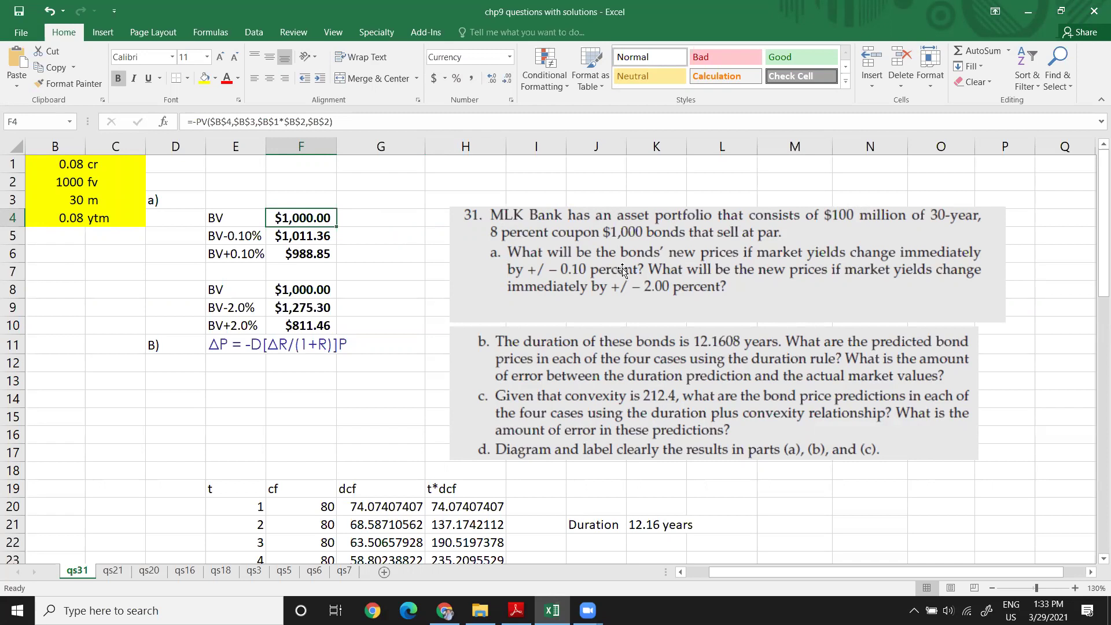
double_click(79, 218)
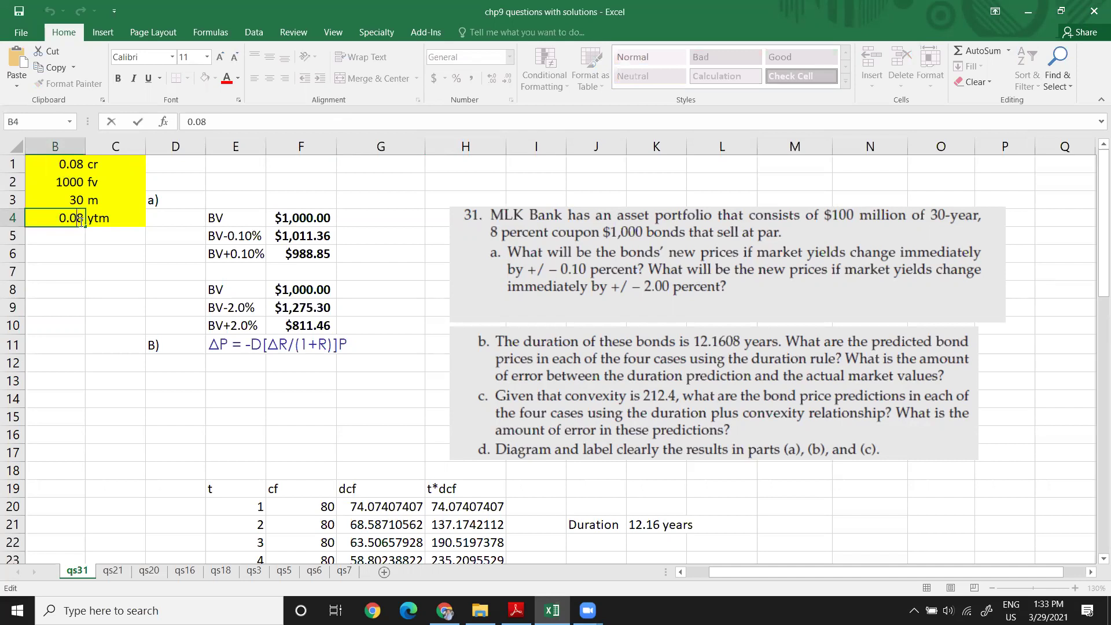
left_click(62, 241)
left_click(55, 253)
type("=")
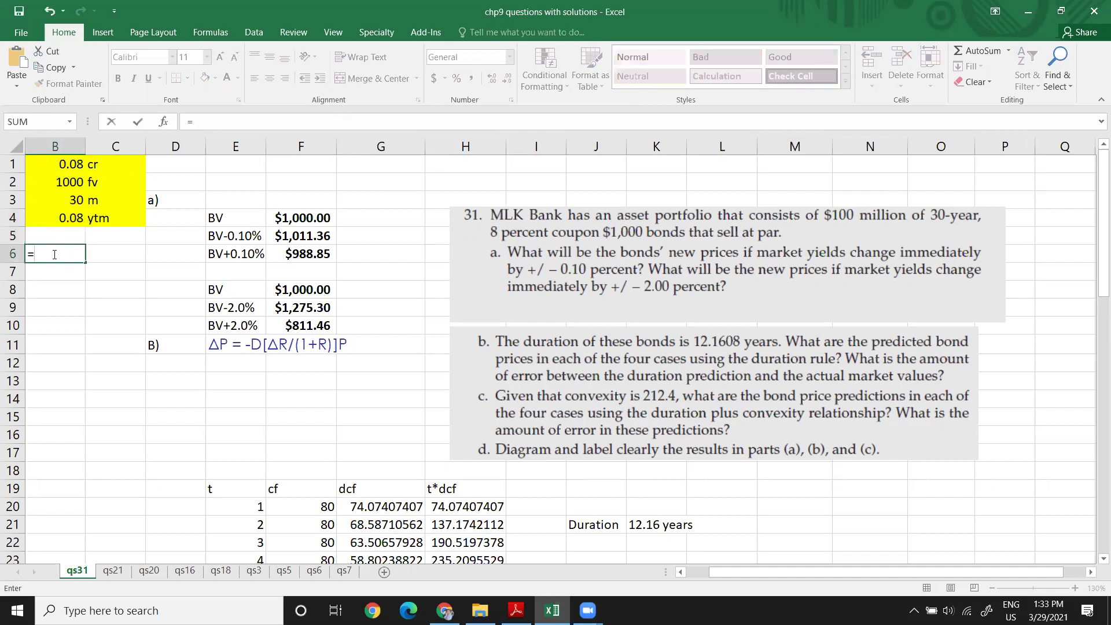
left_click(46, 217)
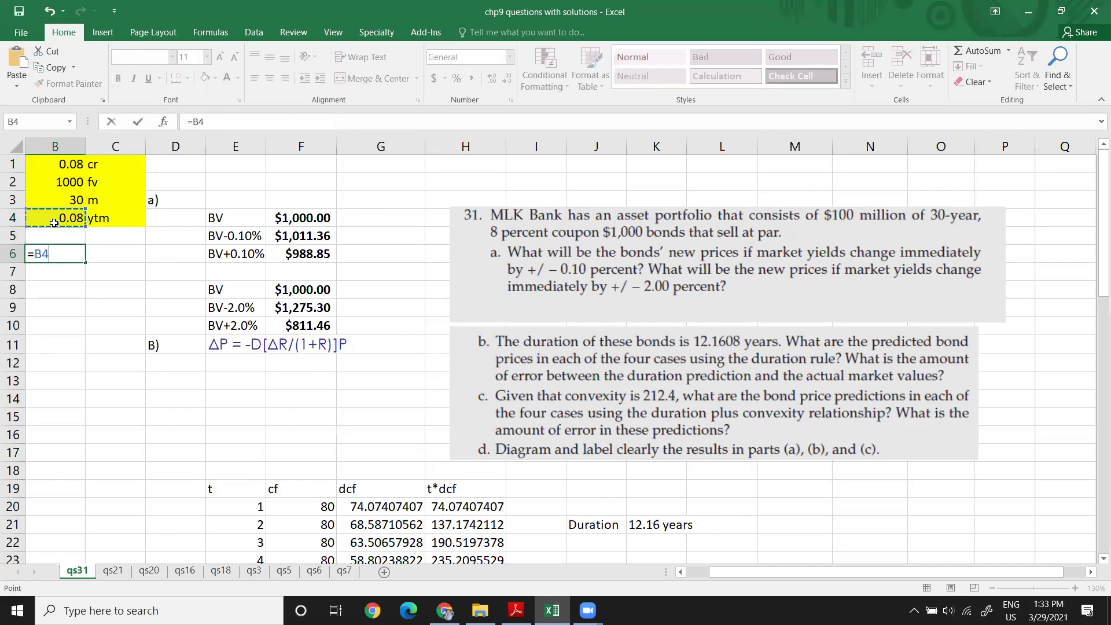
key("BackSpace")
key("Escape")
left_click(71, 221)
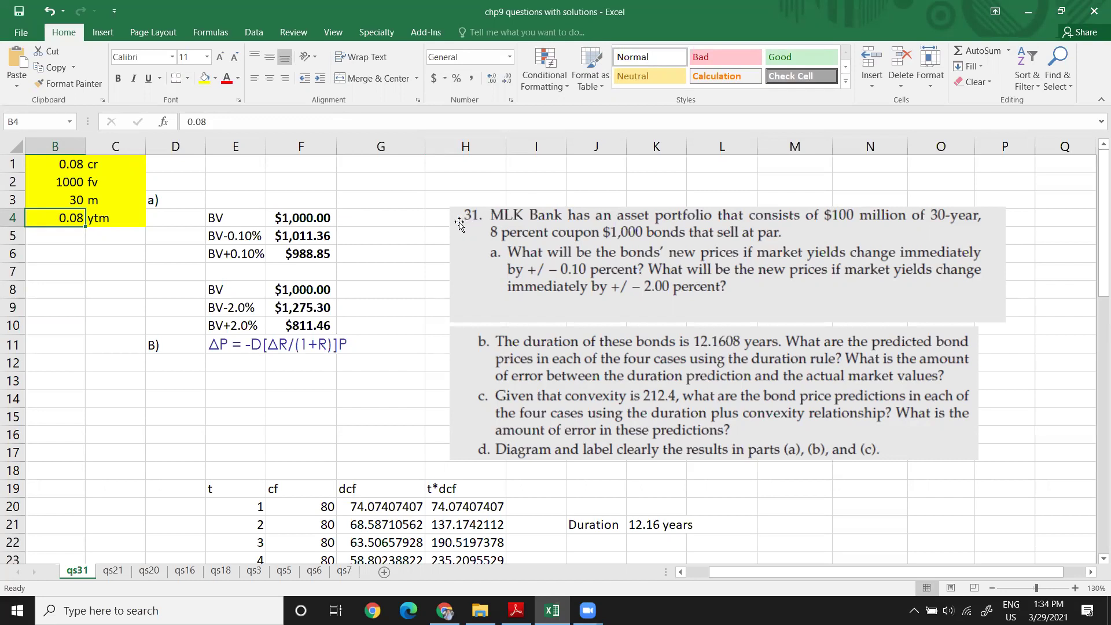
- Copy the yellow bond inputs block B1:C4 to B6:C9
left_click_drag(74, 166, 103, 217)
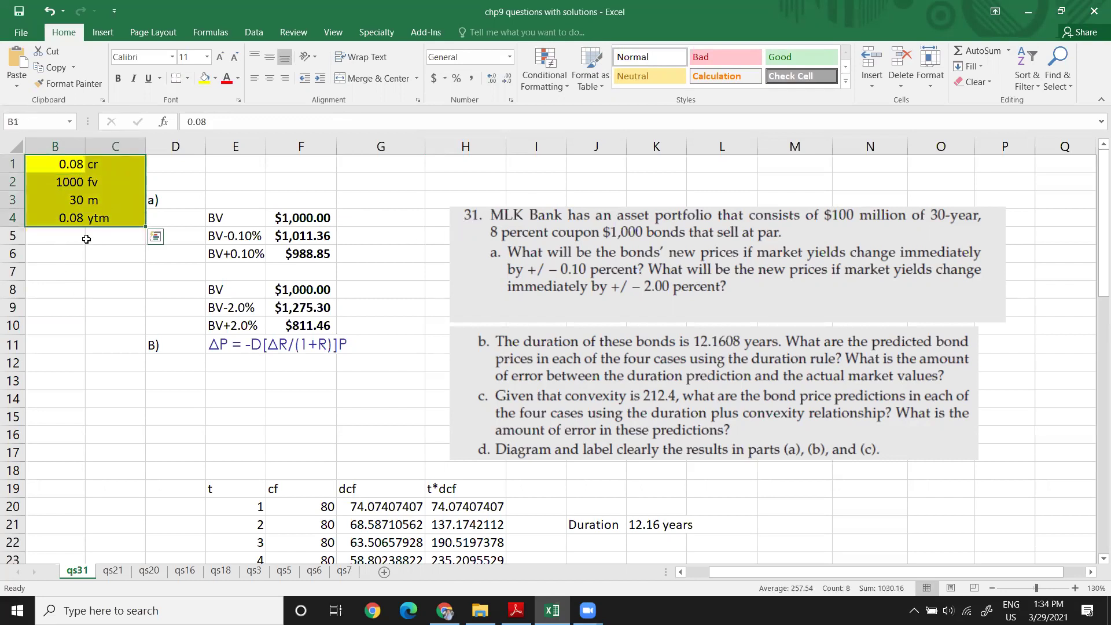
key("ctrl+c")
left_click(61, 254)
key("ctrl+v")
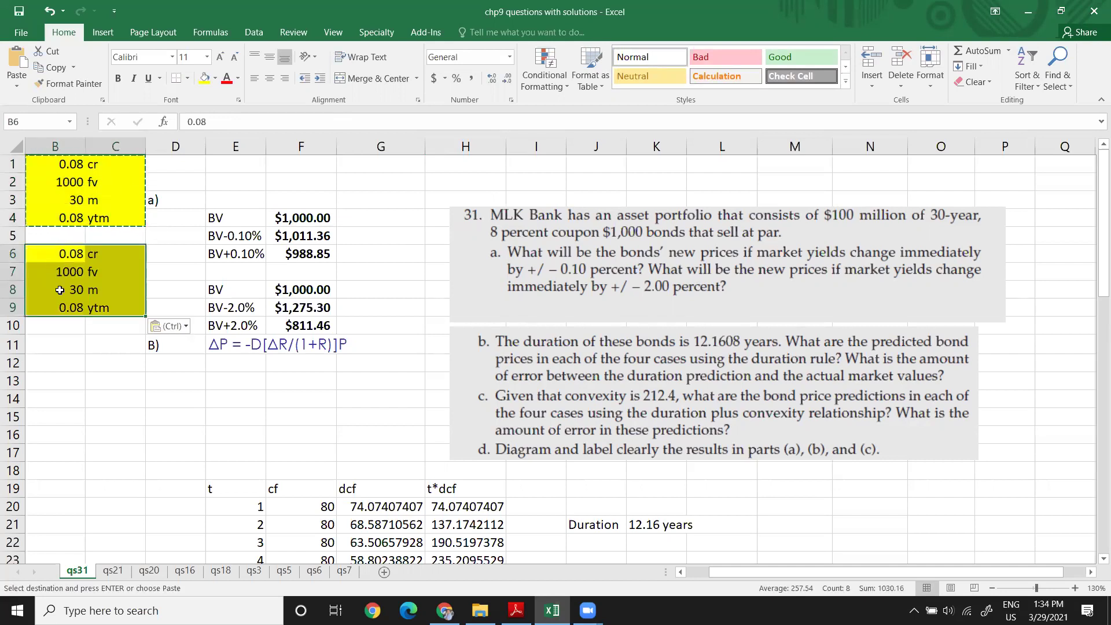
- Enter the positive yield change 0.10% in B5, above the copied bond inputs
key("Up")
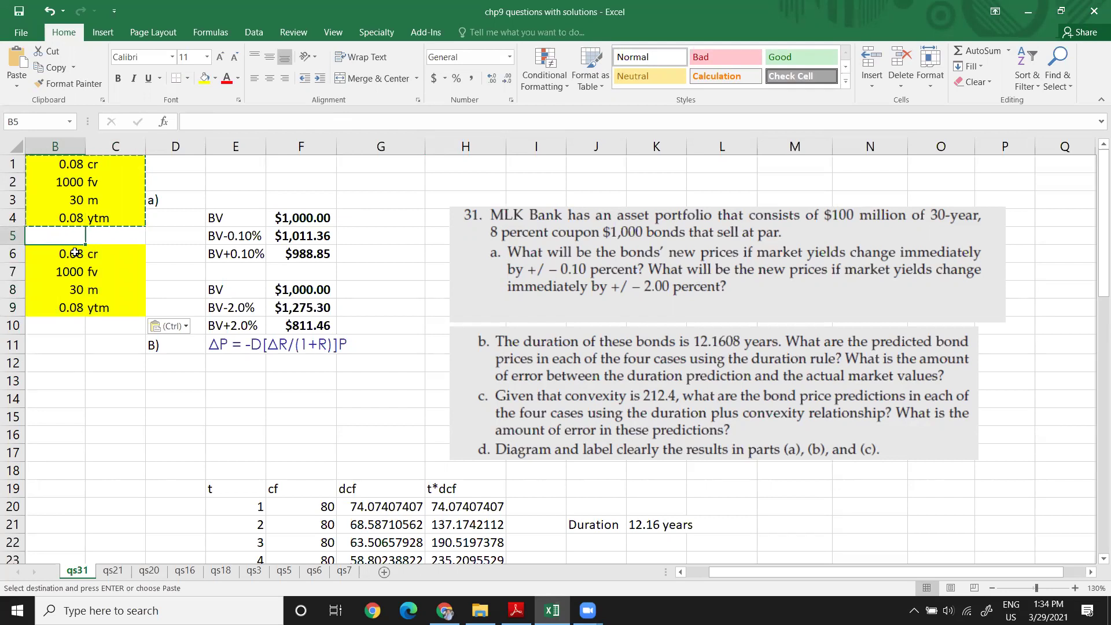
key("alt")
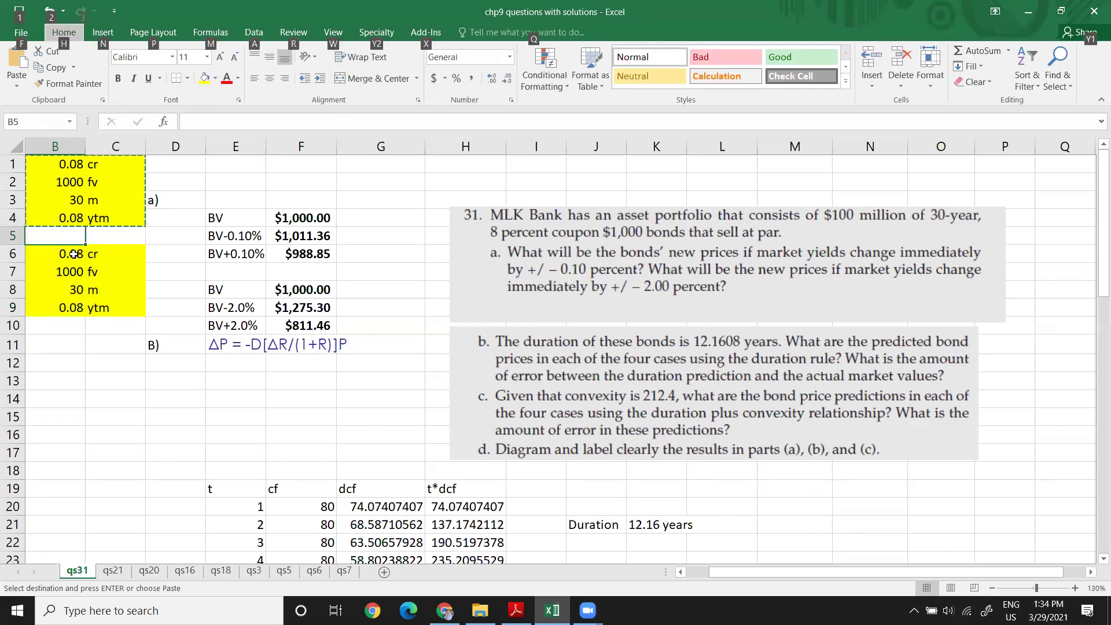
key("alt")
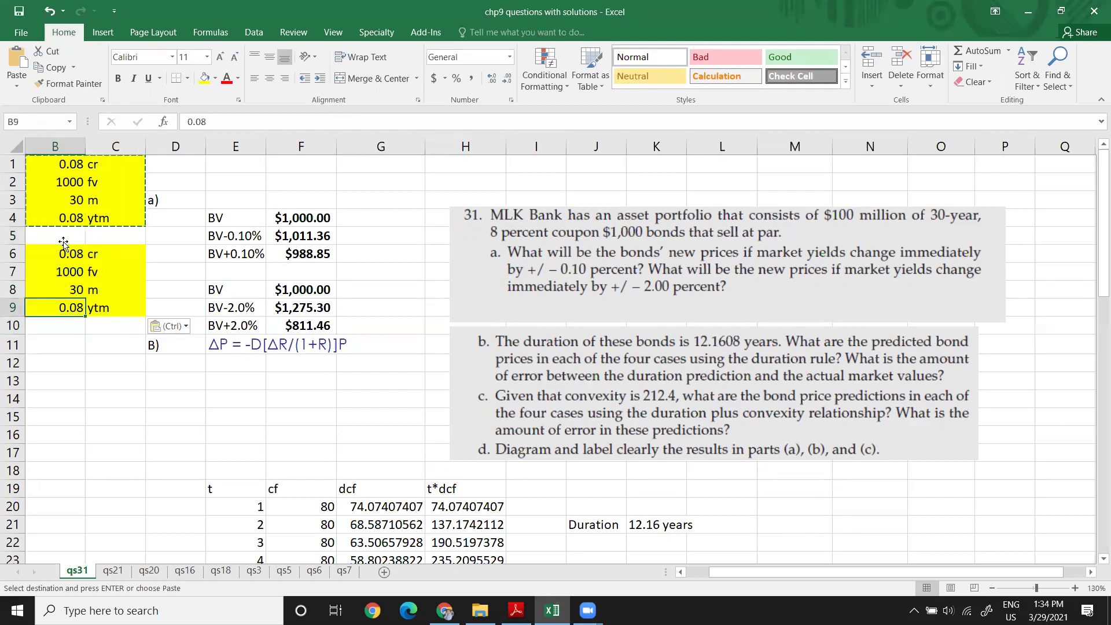
key("BackSpace")
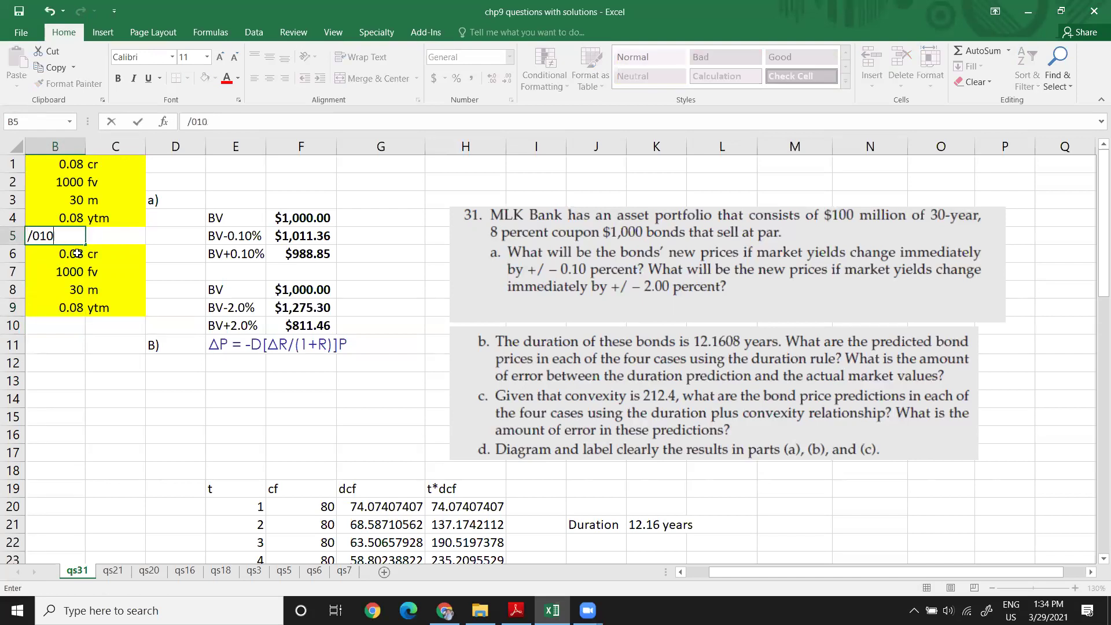
type("+")
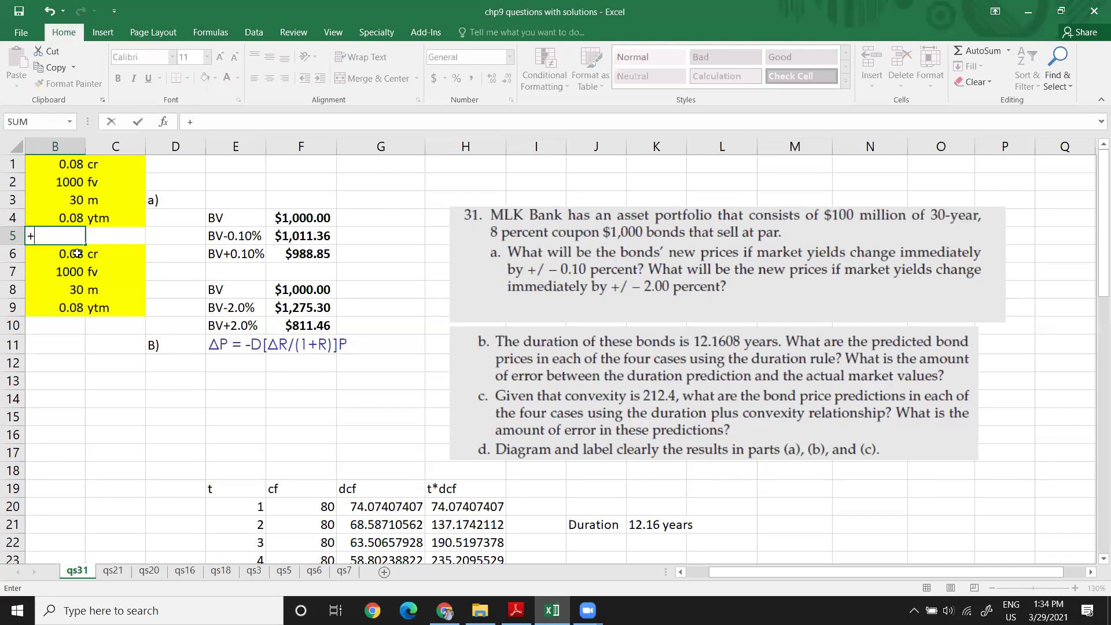
type("0.10%")
key("Return")
double_click(47, 234)
left_click(51, 289)
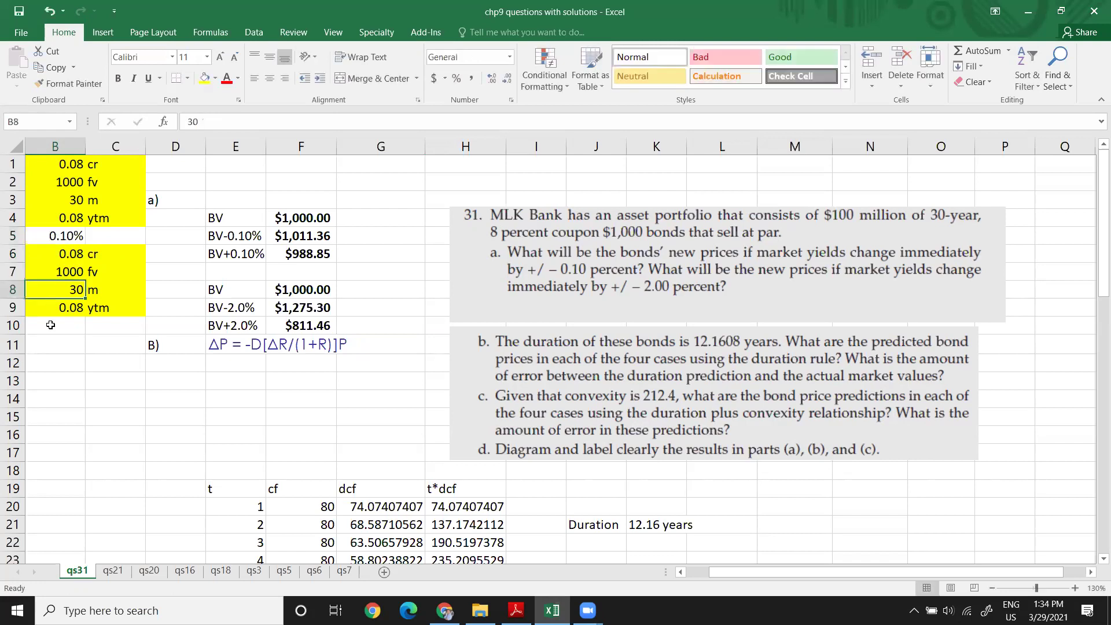
- Enter the negative yield change -0.10% in B10, below the second inputs block
left_click(52, 327)
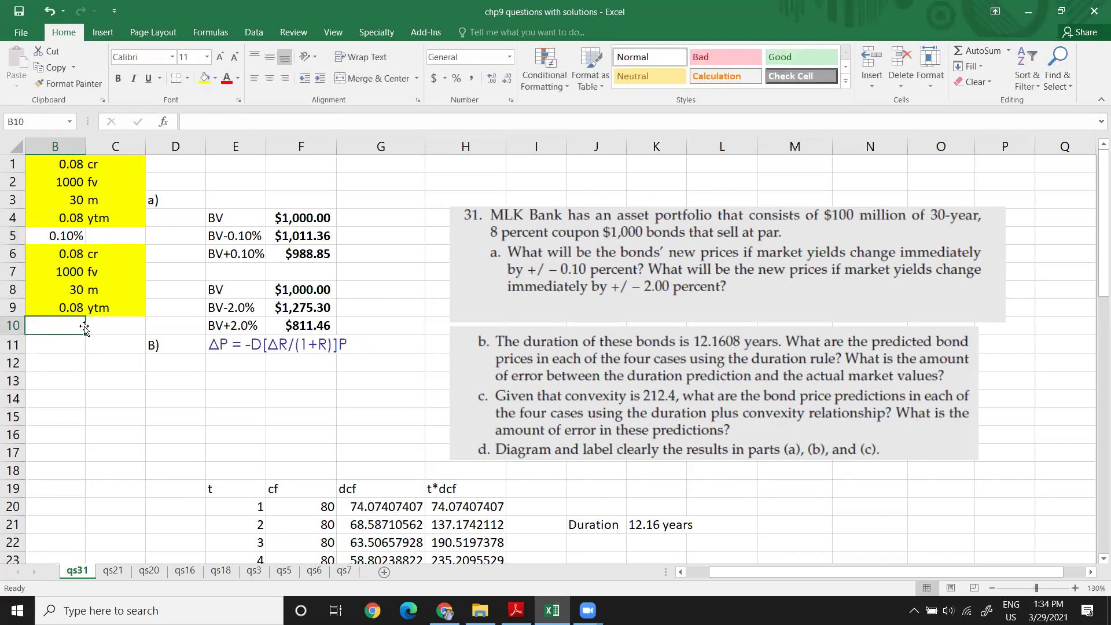
type("-0")
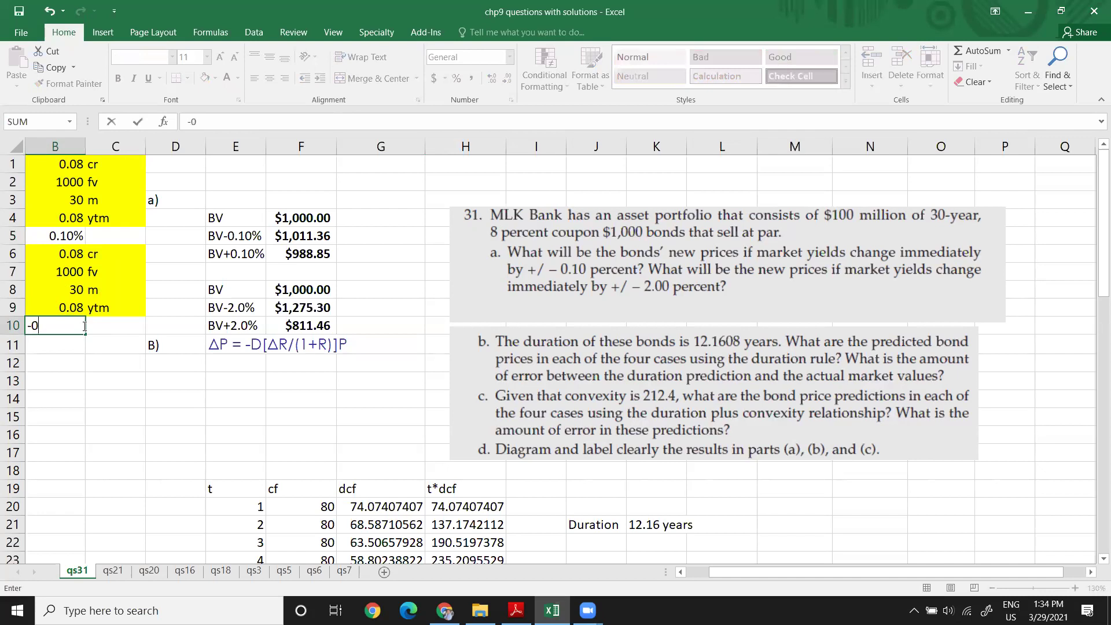
type(".10%")
key("Return")
- Change the ytm in B9 of the second inputs block to the formula =0.08+0.10%
left_click(55, 235)
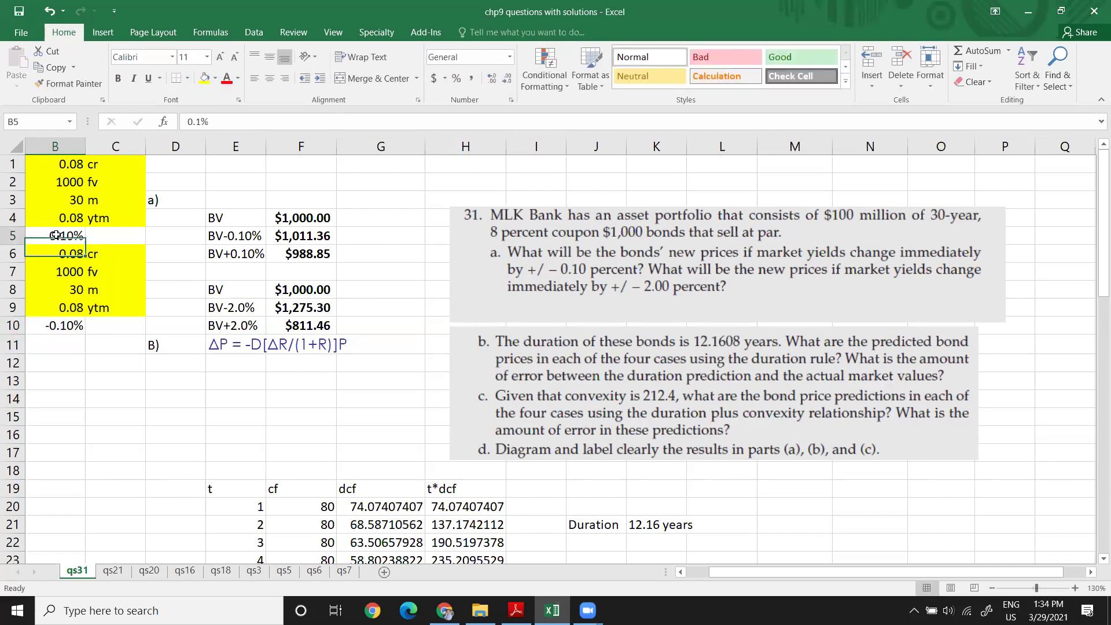
double_click(71, 307)
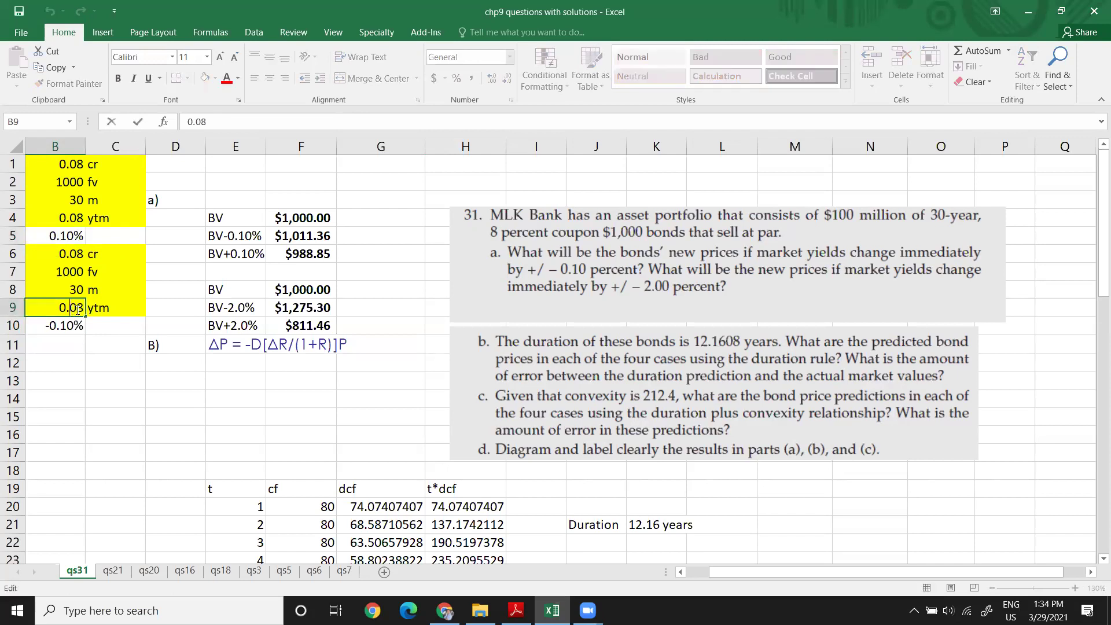
type("=0.08")
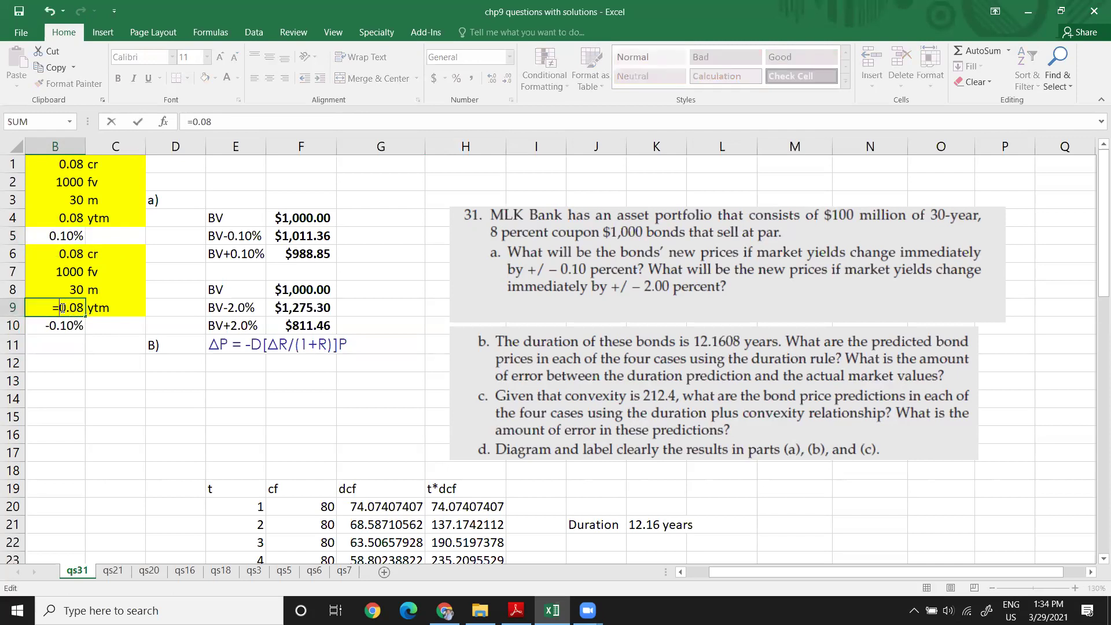
type("+0.10%")
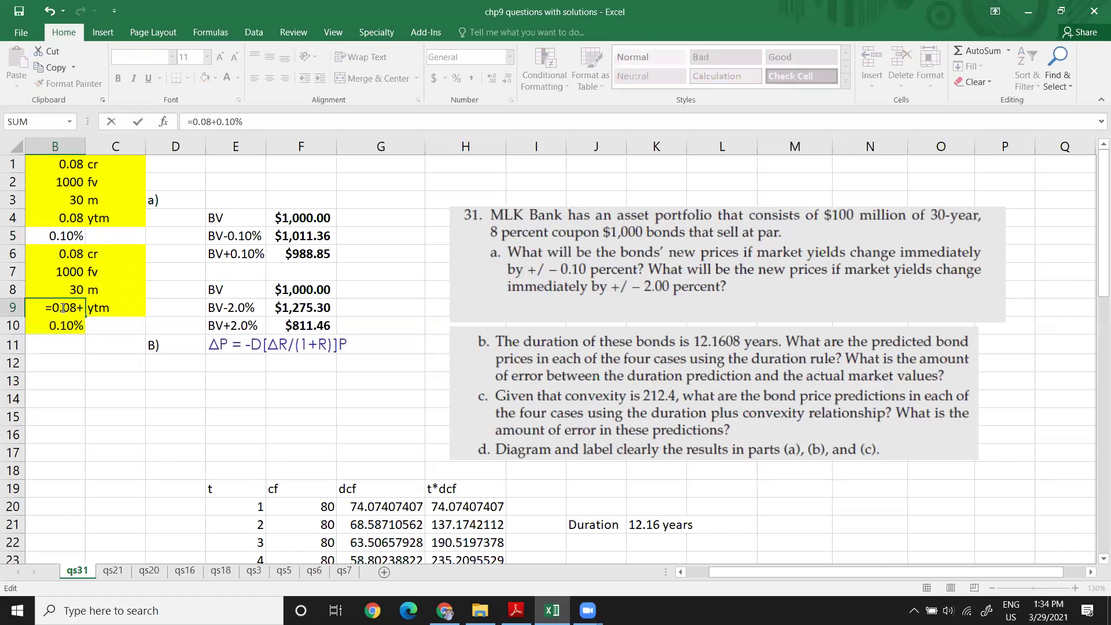
key("Return")
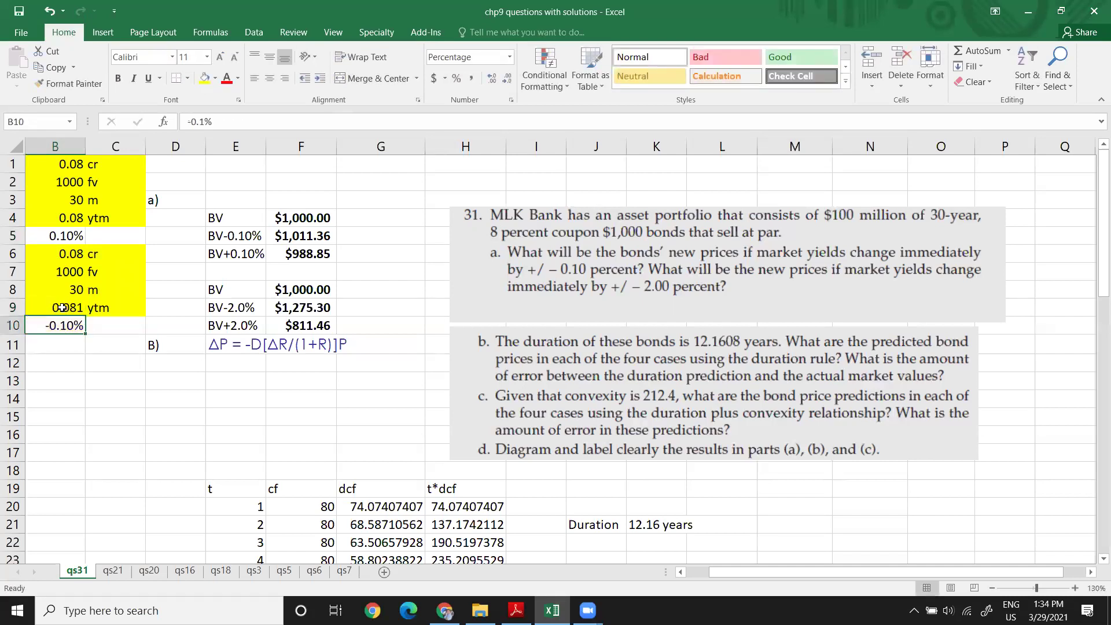
- Copy the second bond inputs block B6:C9 to B11:C14
left_click_drag(57, 251, 104, 309)
key("ctrl+c")
left_click(58, 348)
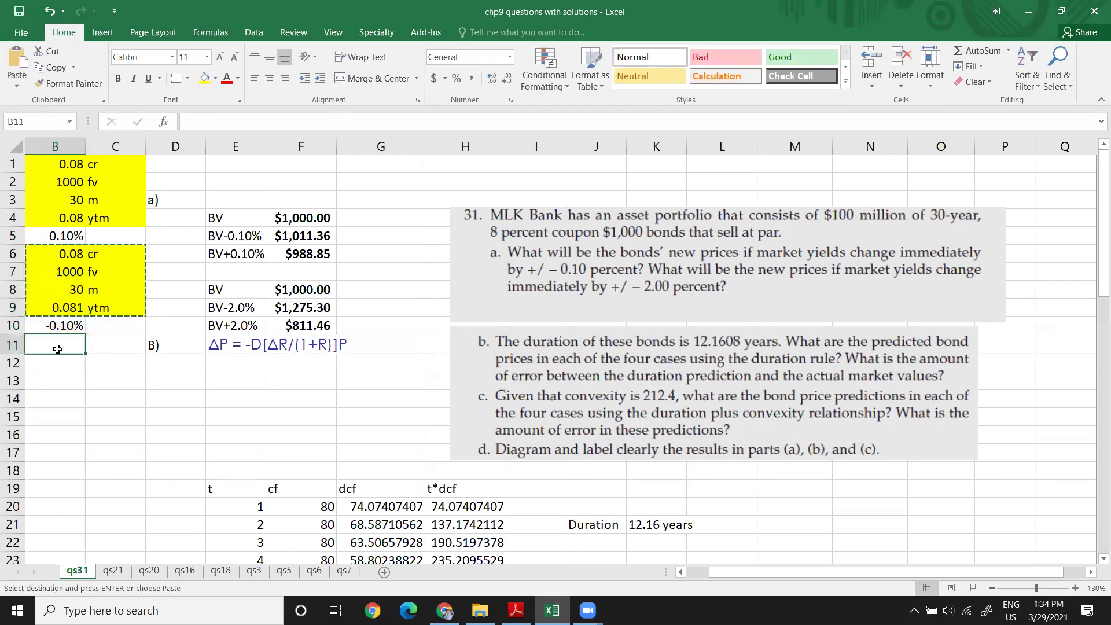
key("ctrl+v")
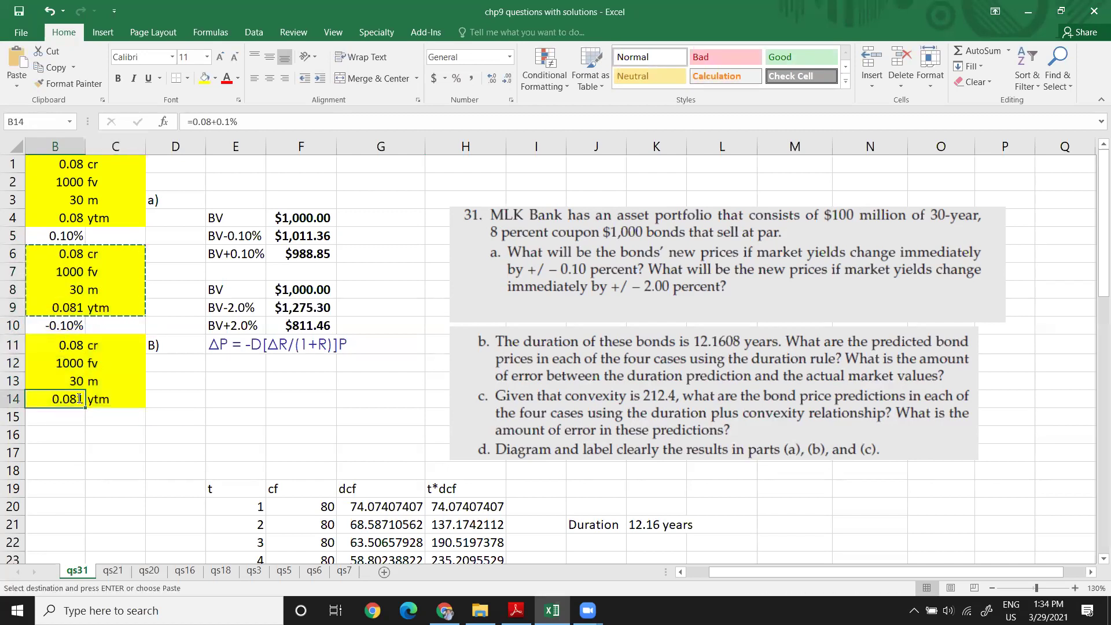
- Change the ytm in B14 of the third inputs block to the formula =0.08-0.1%
double_click(76, 393)
left_click(70, 398)
key("BackSpace")
type("-")
key("Return")
left_click(61, 400)
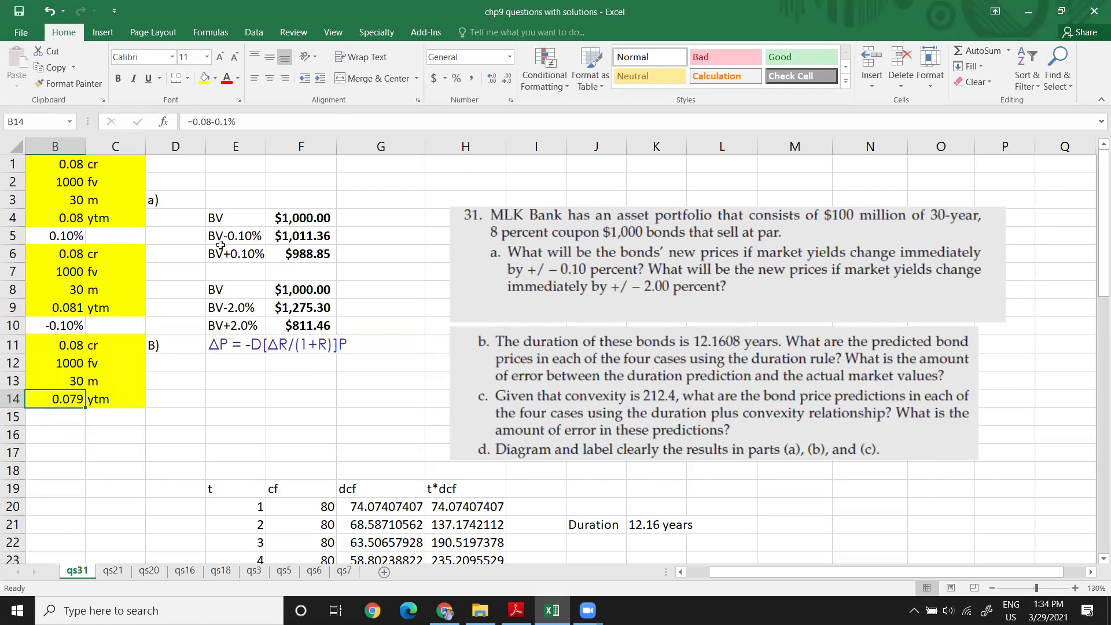
- Compare the PV formulas in F4, F5 and F6 with the shifted ytm in B9
left_click(291, 238)
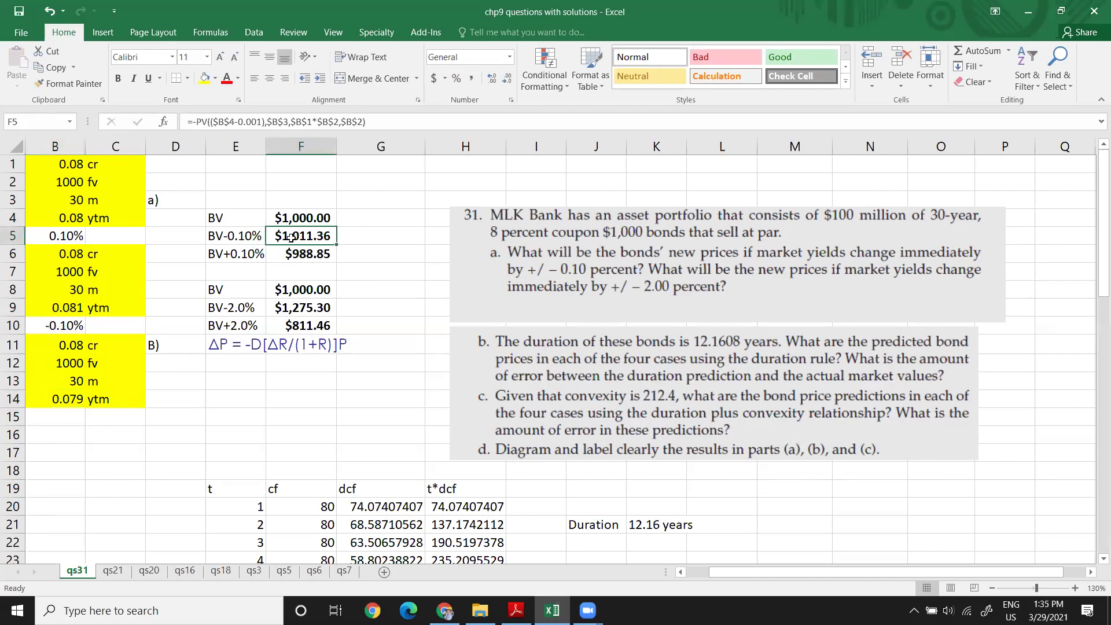
left_click(287, 253)
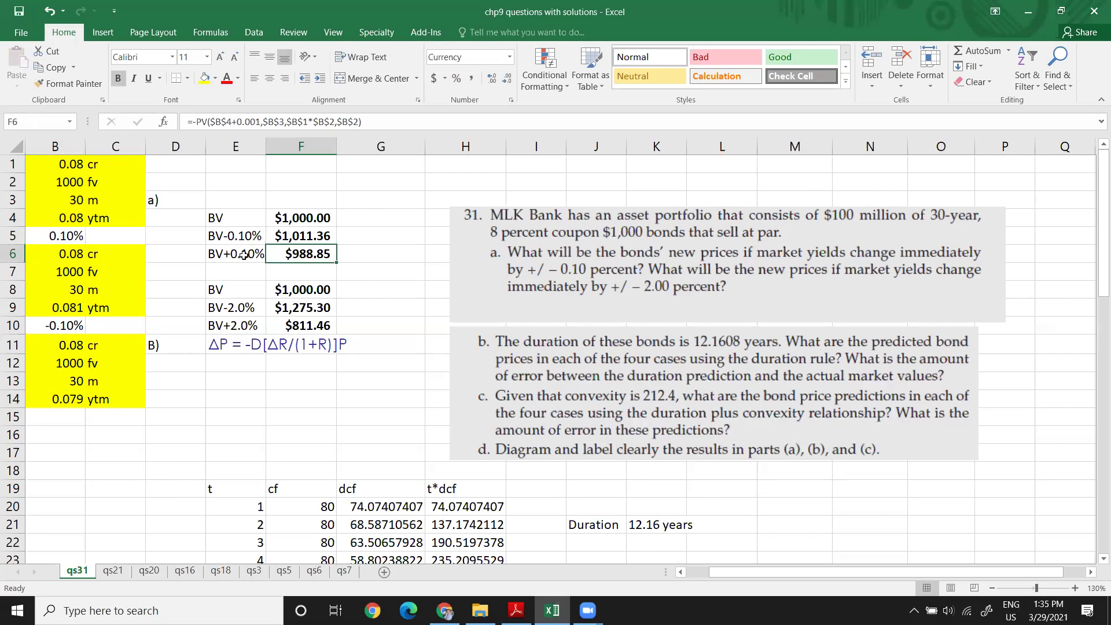
double_click(297, 218)
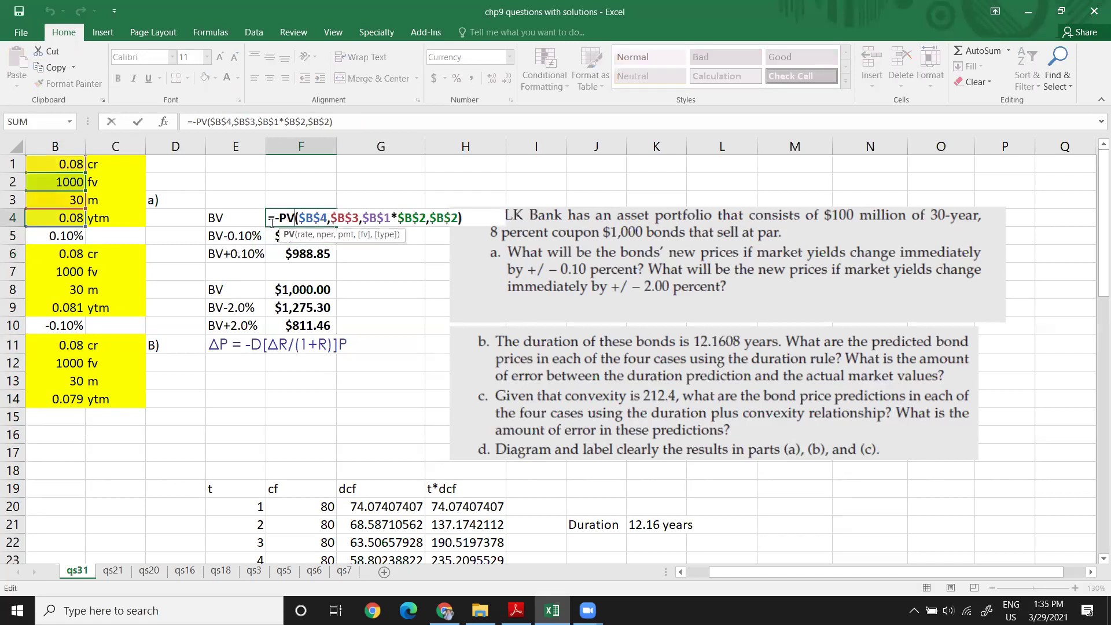
key("Return")
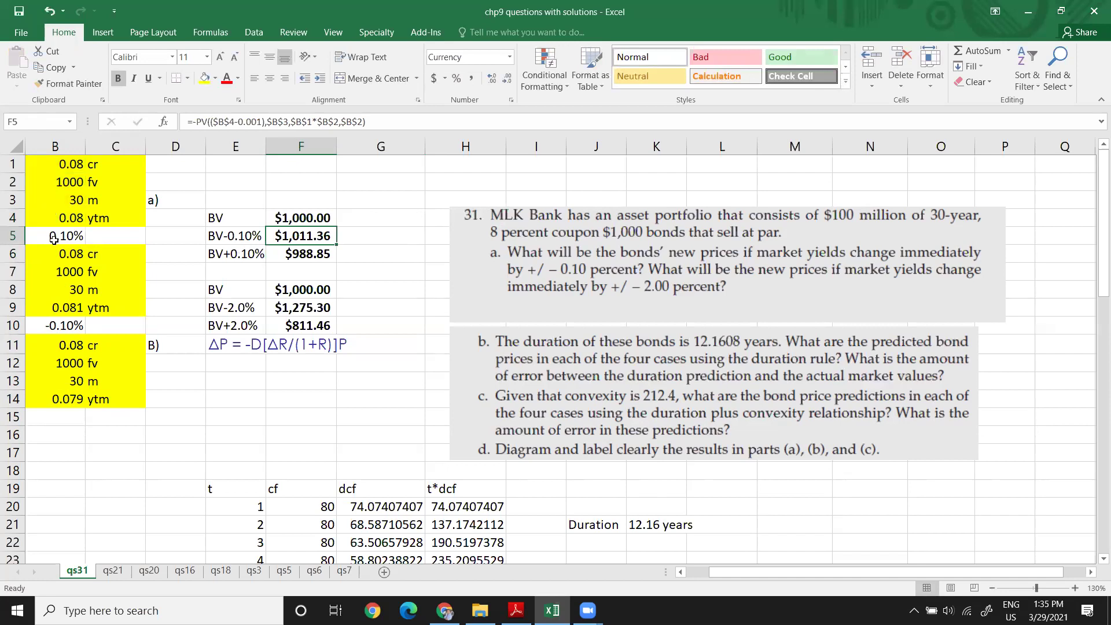
left_click(71, 307)
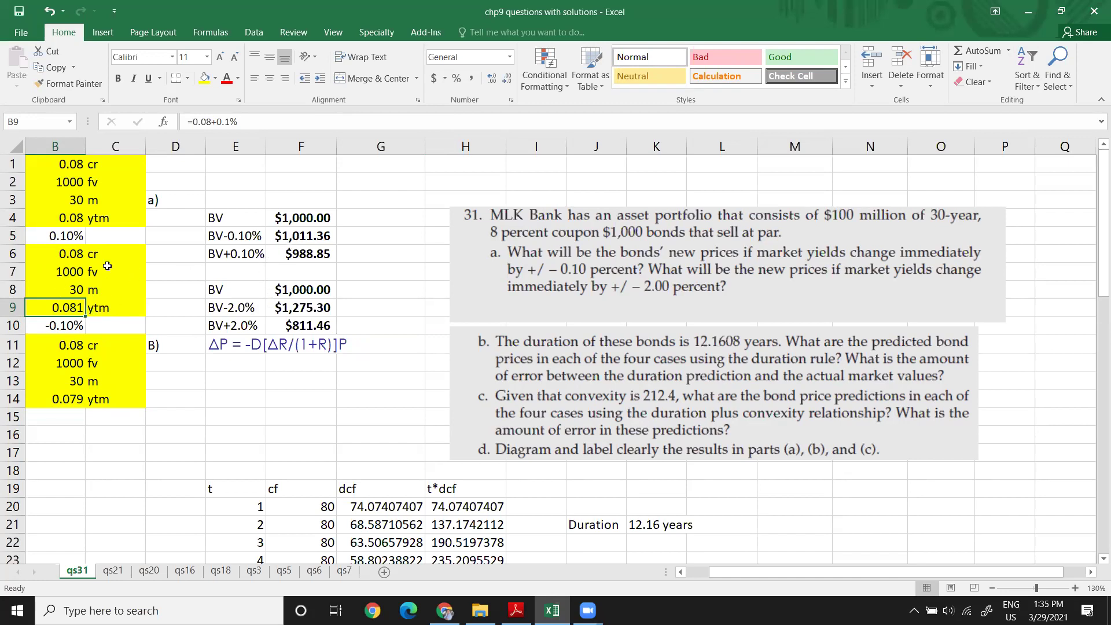
- Examine the PV formulas for the 0.10% yield changes, marking -0.001 in F5 and the rate argument in F6, and select E4:F6
left_click(306, 234)
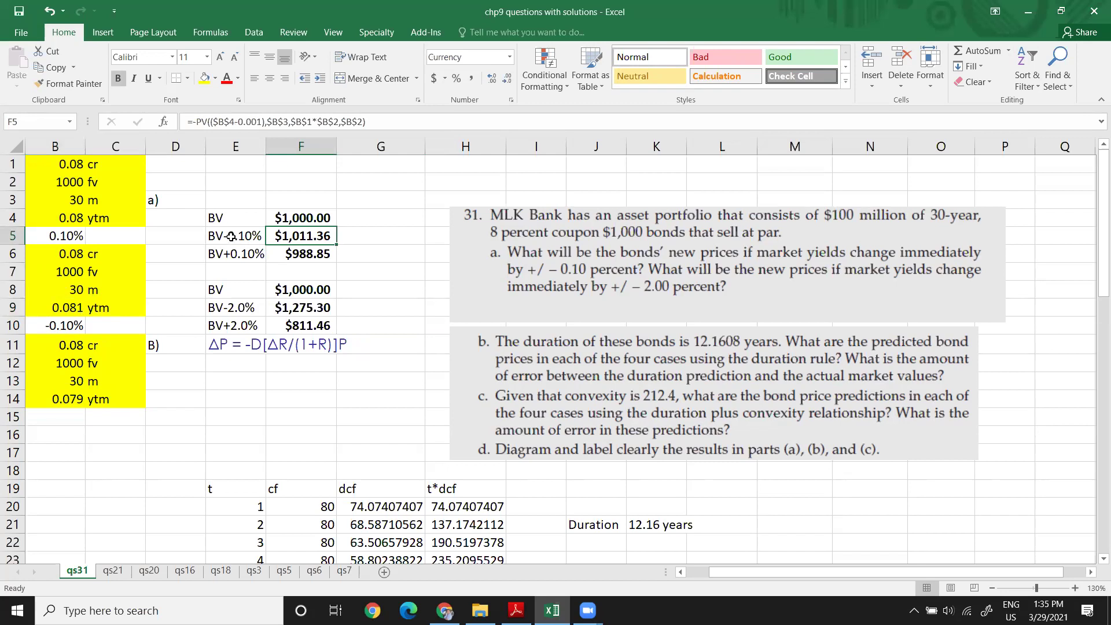
double_click(302, 234)
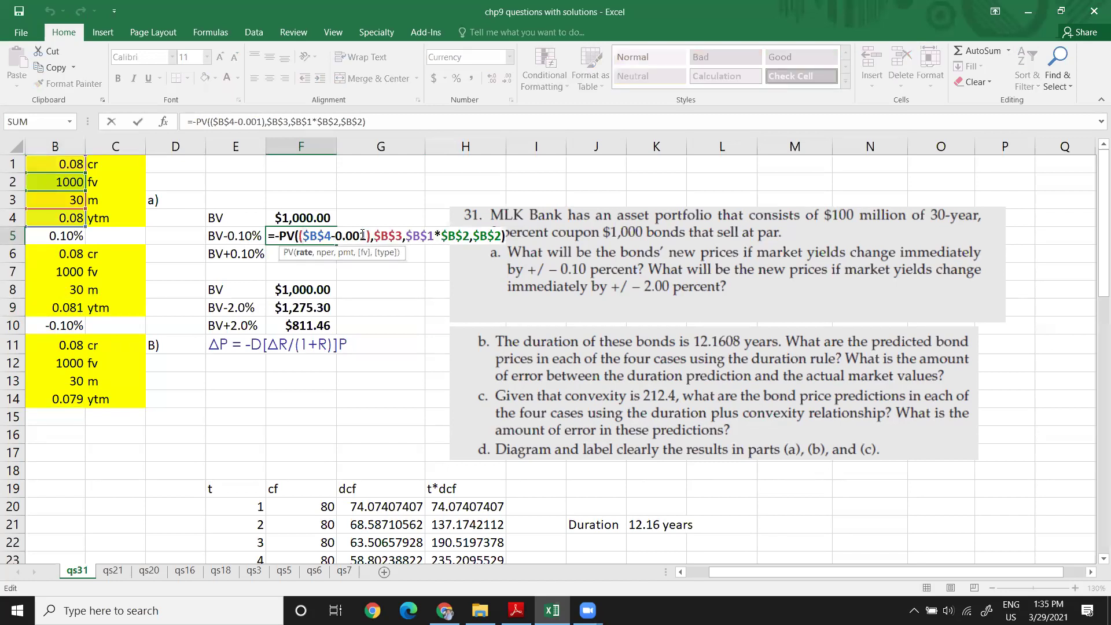
left_click_drag(332, 235, 366, 236)
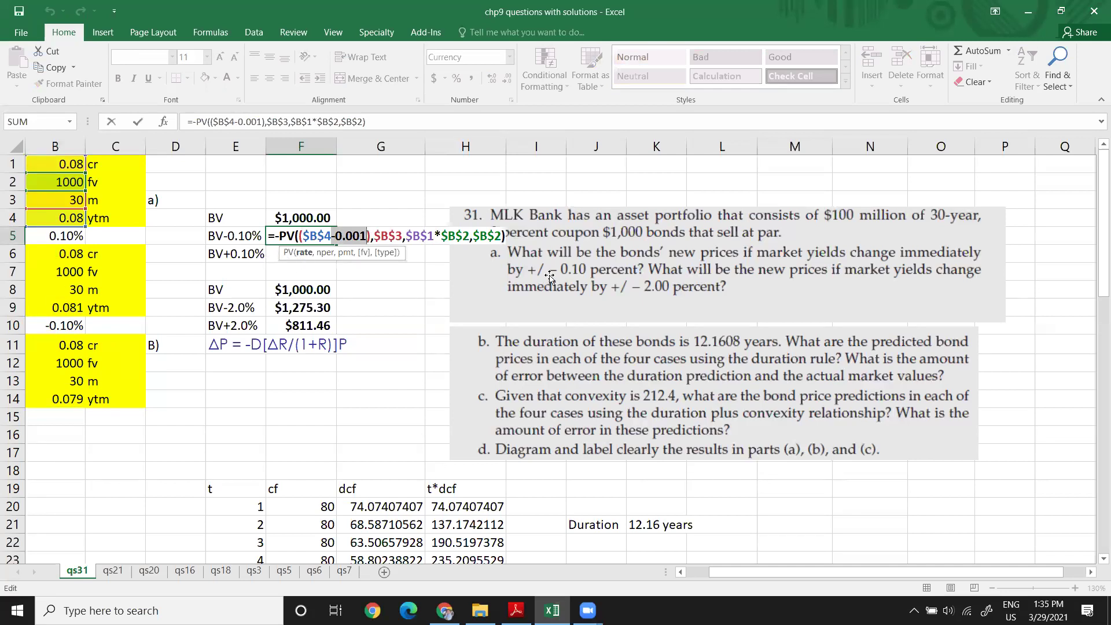
key("Return")
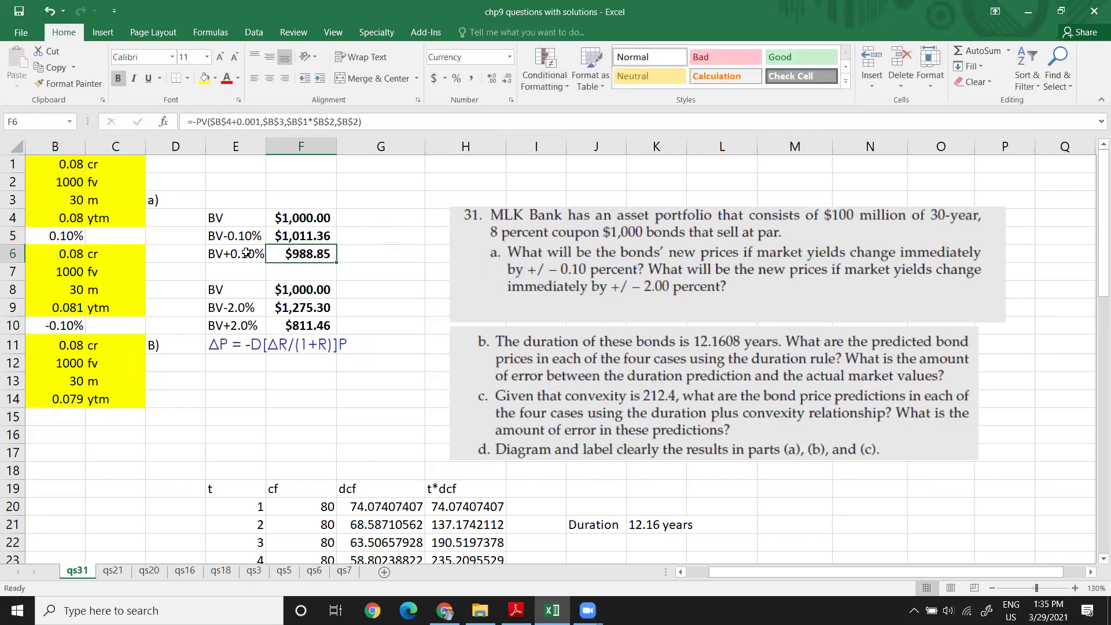
double_click(288, 255)
left_click_drag(300, 256, 365, 255)
key("Return")
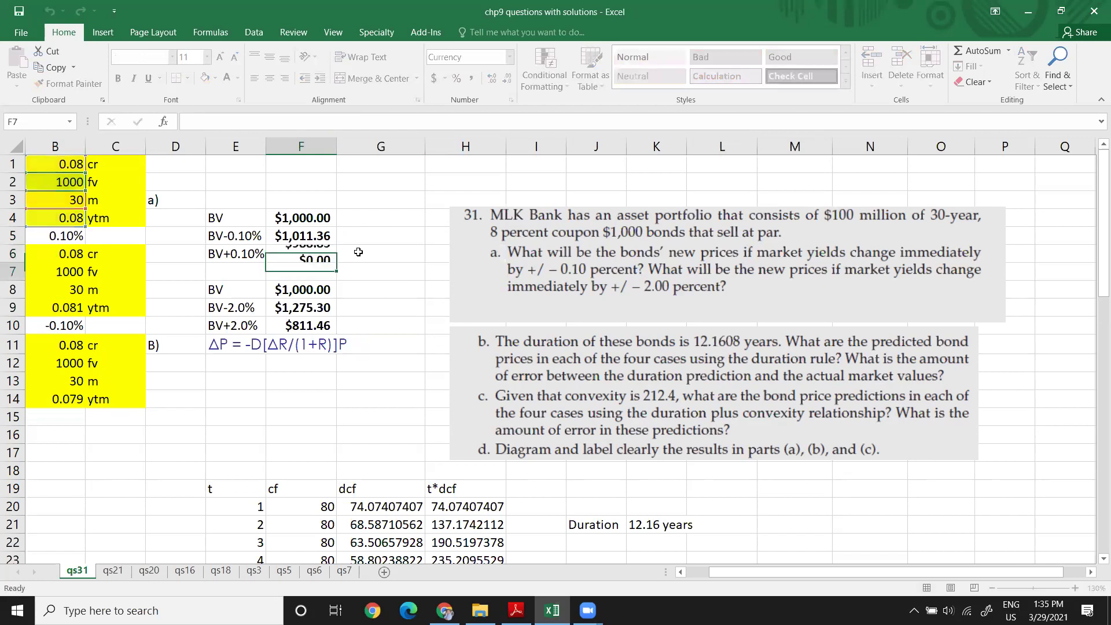
left_click_drag(302, 219, 248, 252)
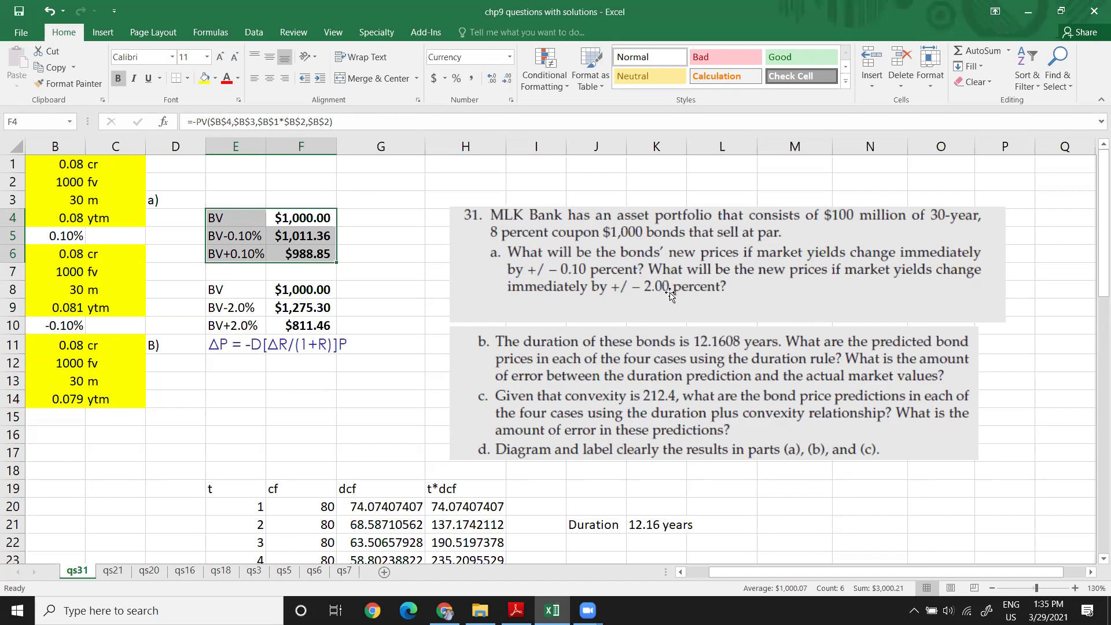
- Review the PV formulas for the 2.0% yield changes in F9 and F10 against B9, and select E8:F10
left_click(295, 308)
left_click(307, 326)
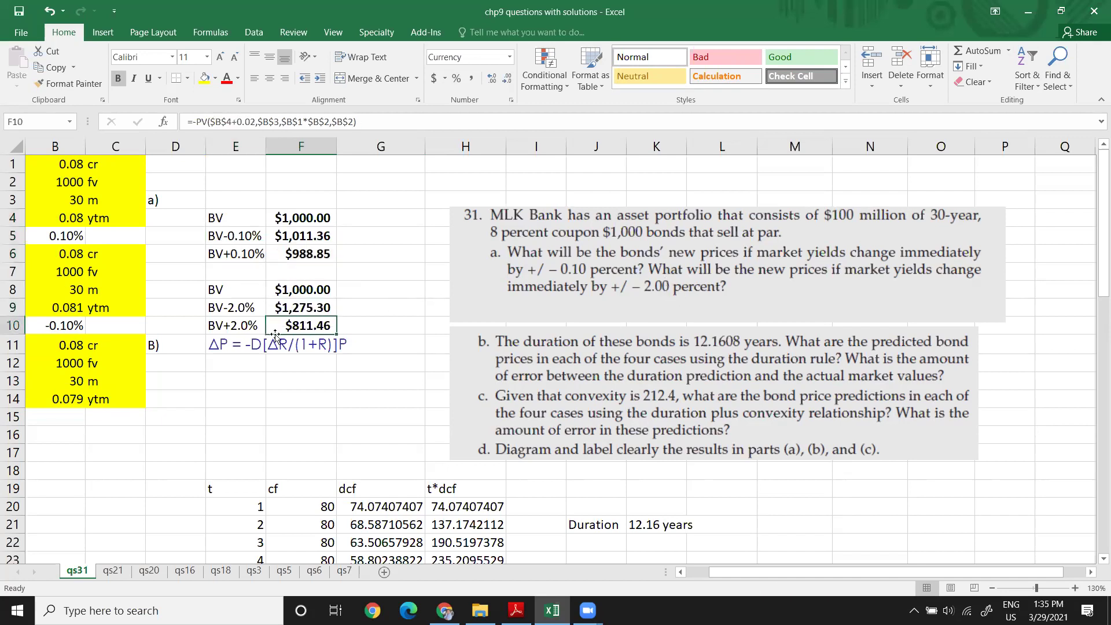
double_click(67, 311)
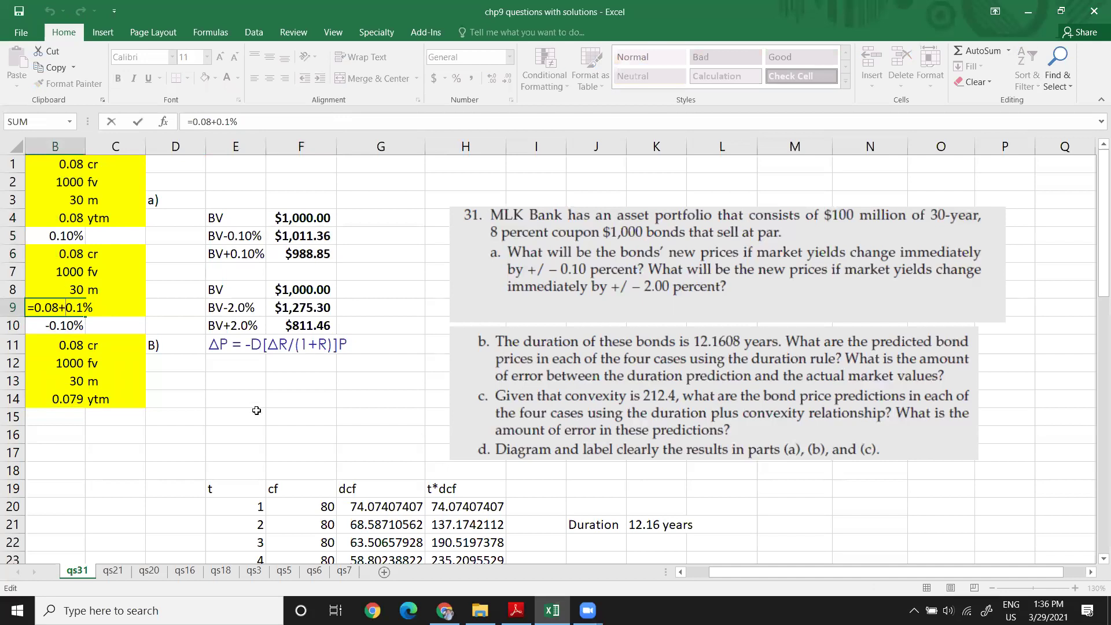
key("Return")
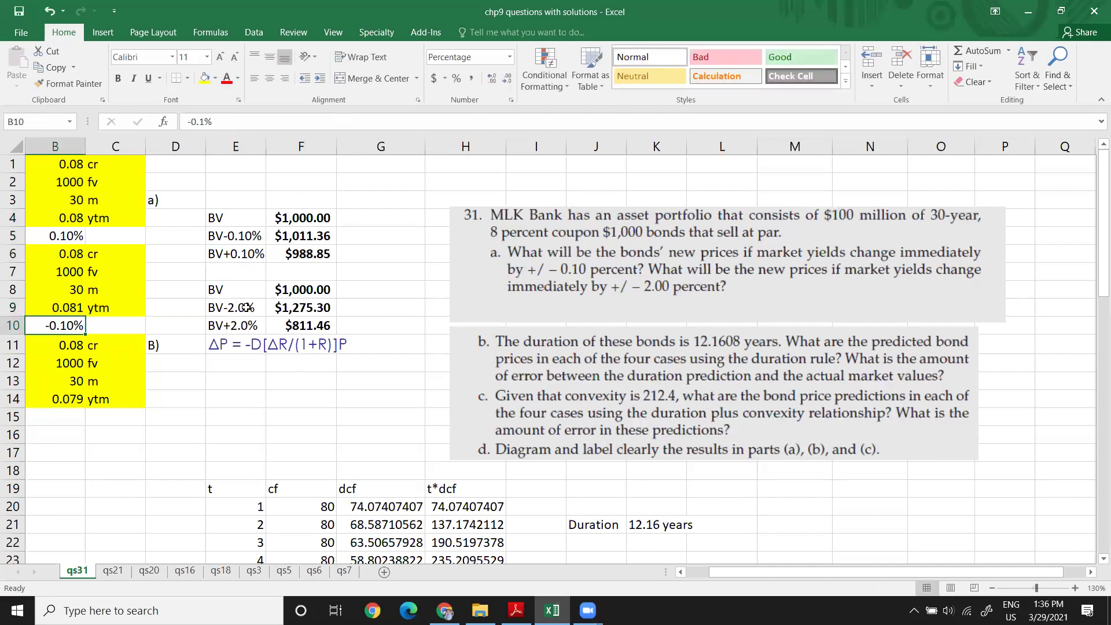
left_click_drag(305, 290, 224, 325)
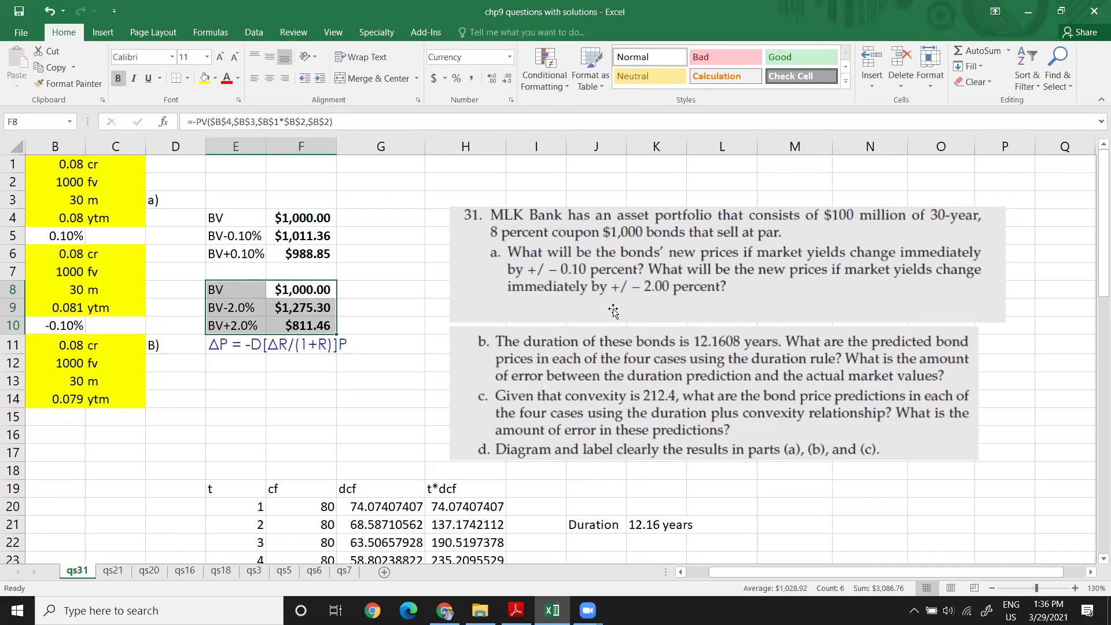
- Move the part B) label and its ΔP duration formula from row 11 down to row 17
left_click(168, 347)
left_click_drag(215, 345, 321, 347)
left_click_drag(182, 344, 351, 460)
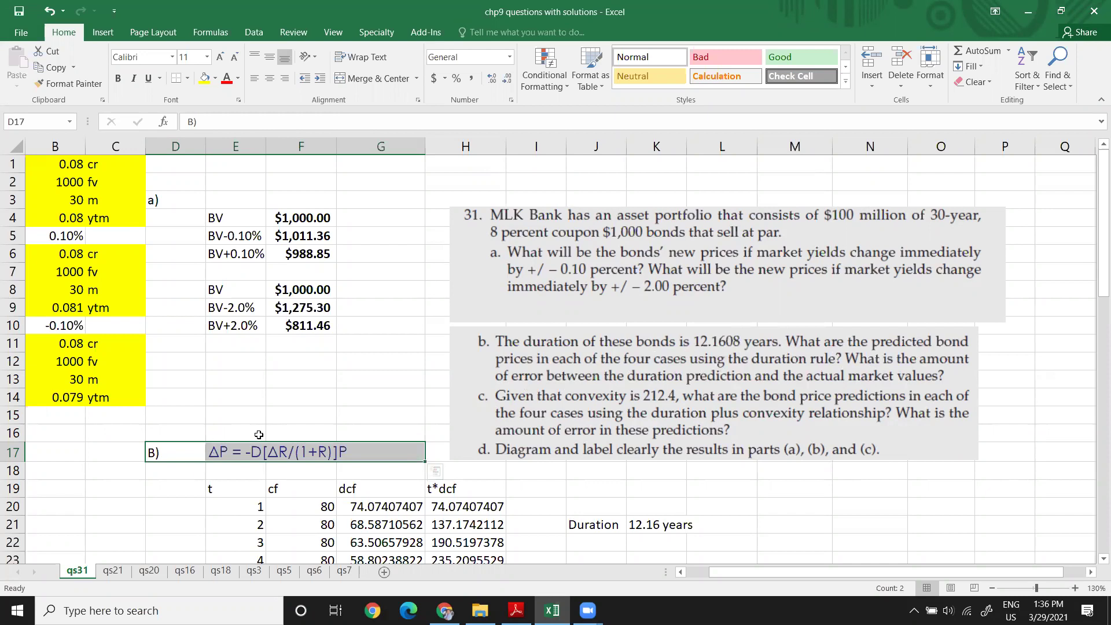
left_click(224, 451)
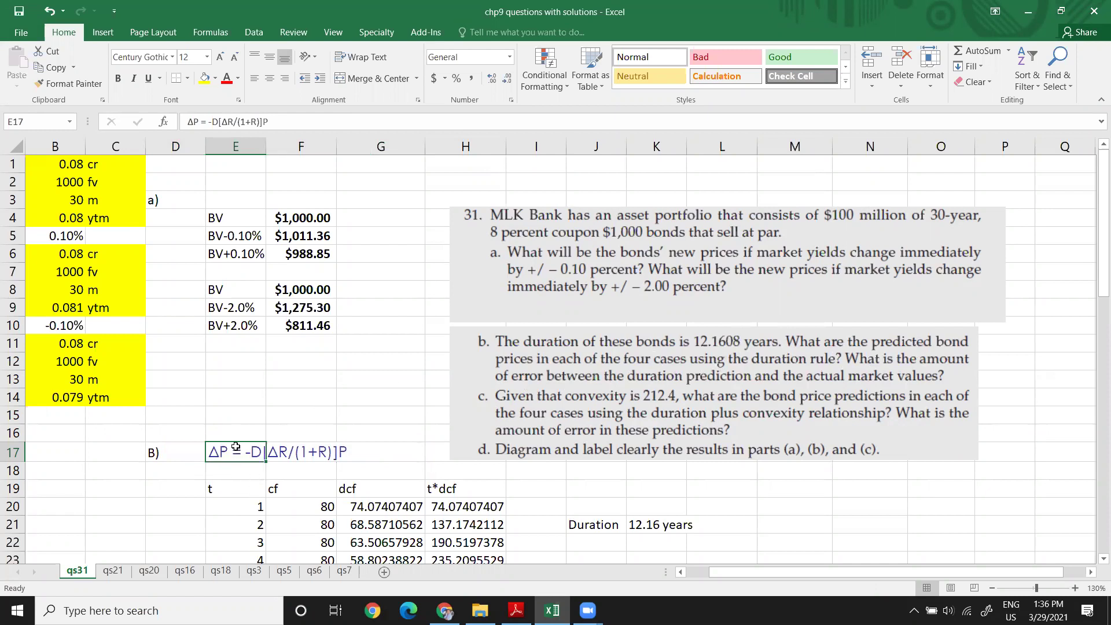
- Review the ΔP duration formula in row 17 against the bond values in F4:F10, and select E17:G17
left_click(270, 476)
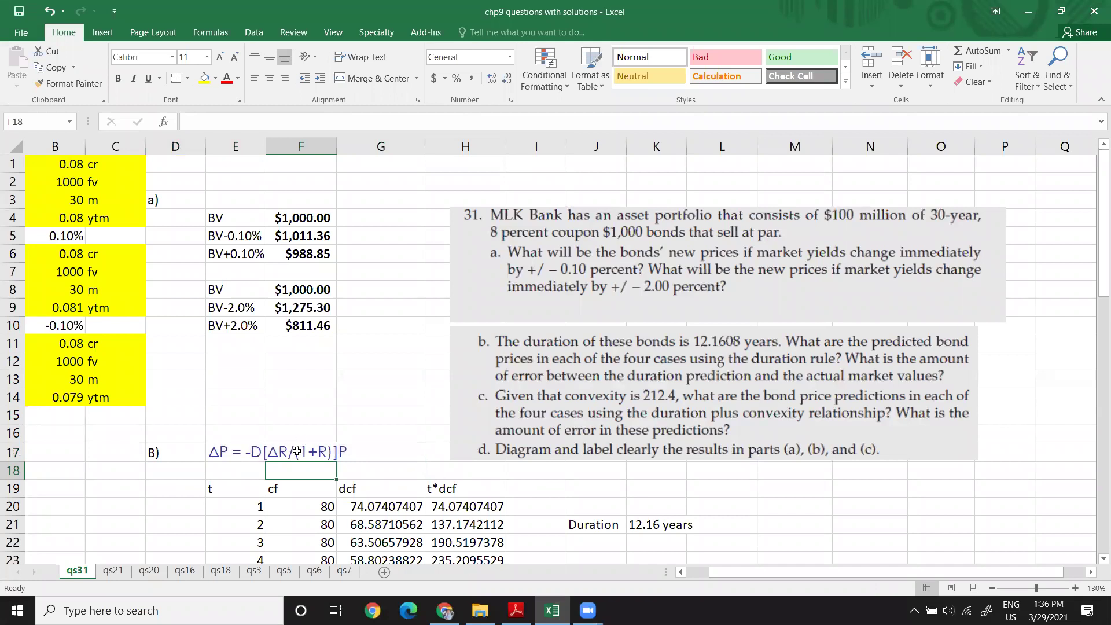
left_click(343, 450)
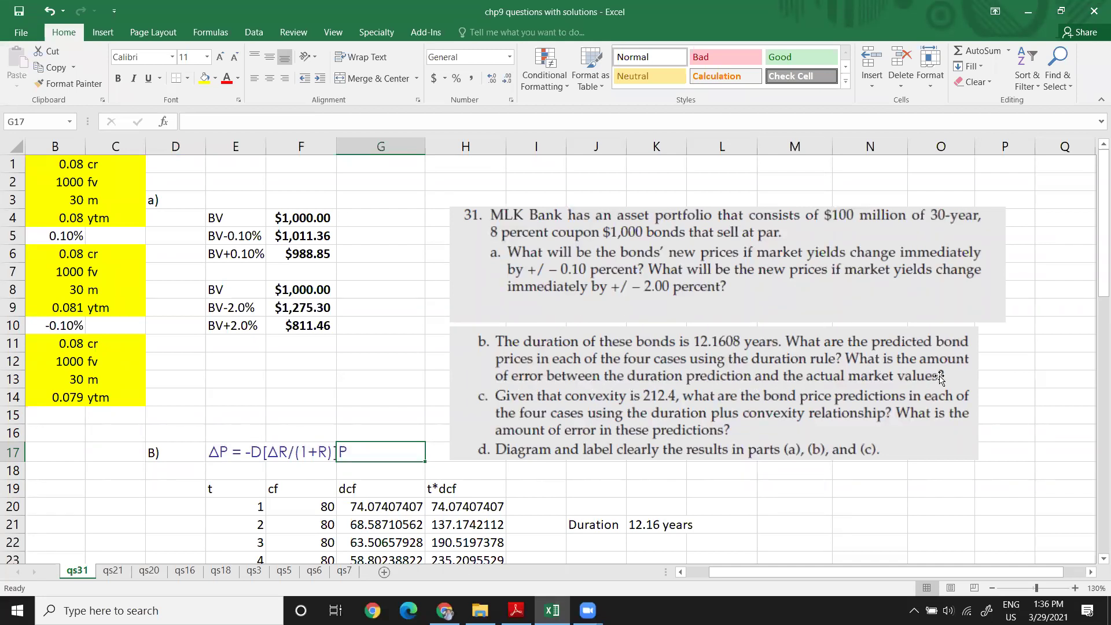
left_click_drag(277, 219, 294, 320)
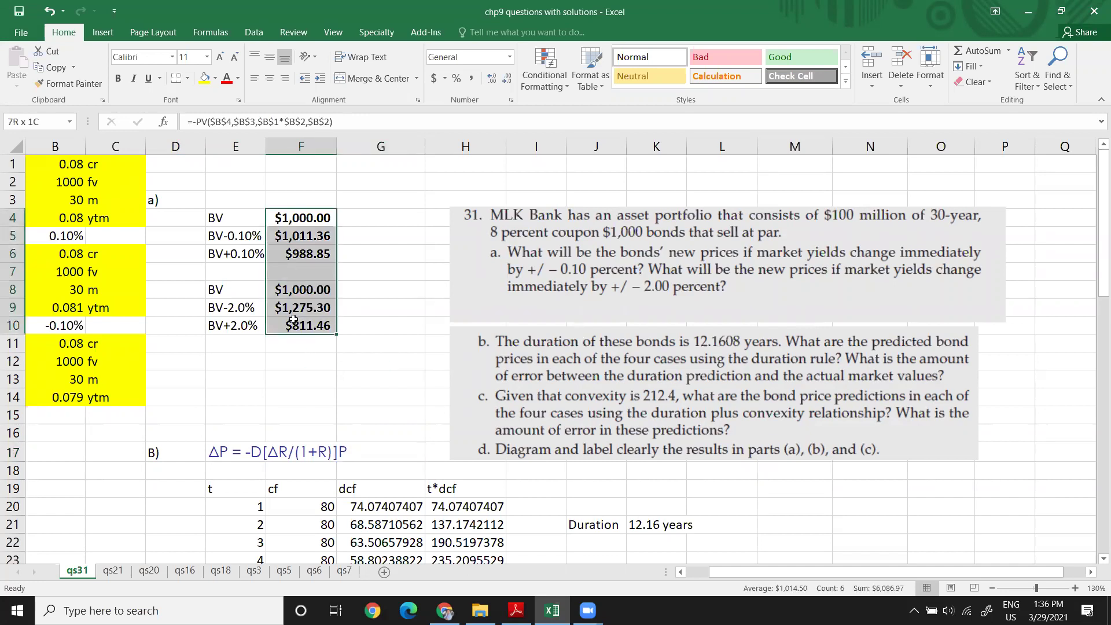
left_click_drag(212, 450, 336, 463)
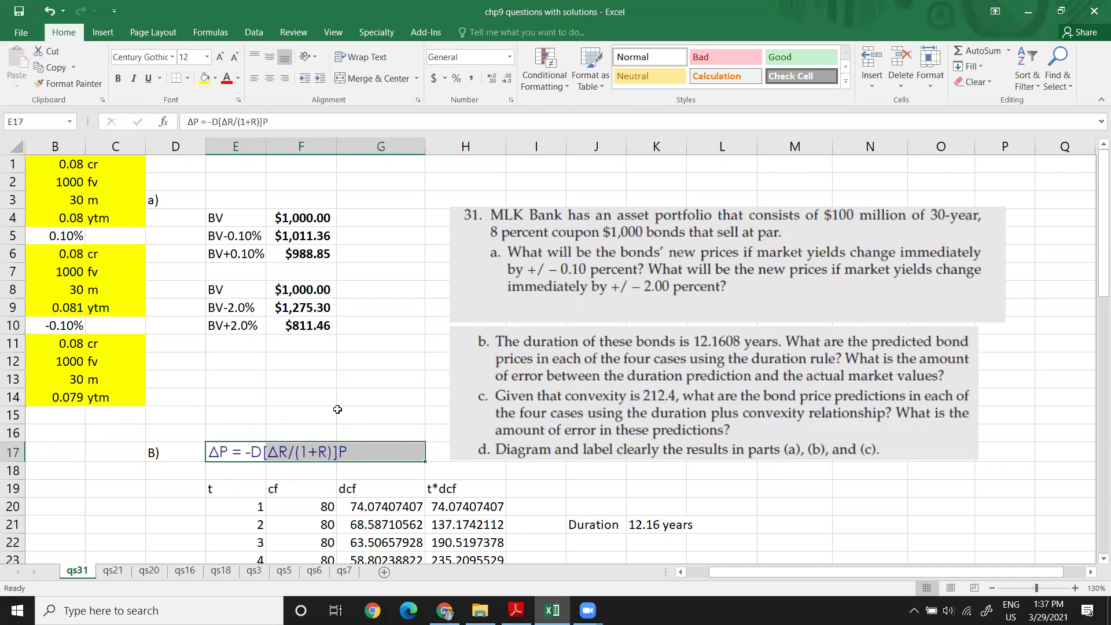
- Examine the duration calculation below the cash flow table and the Duration entry in J21:K21
scroll(338, 409, "down", 14)
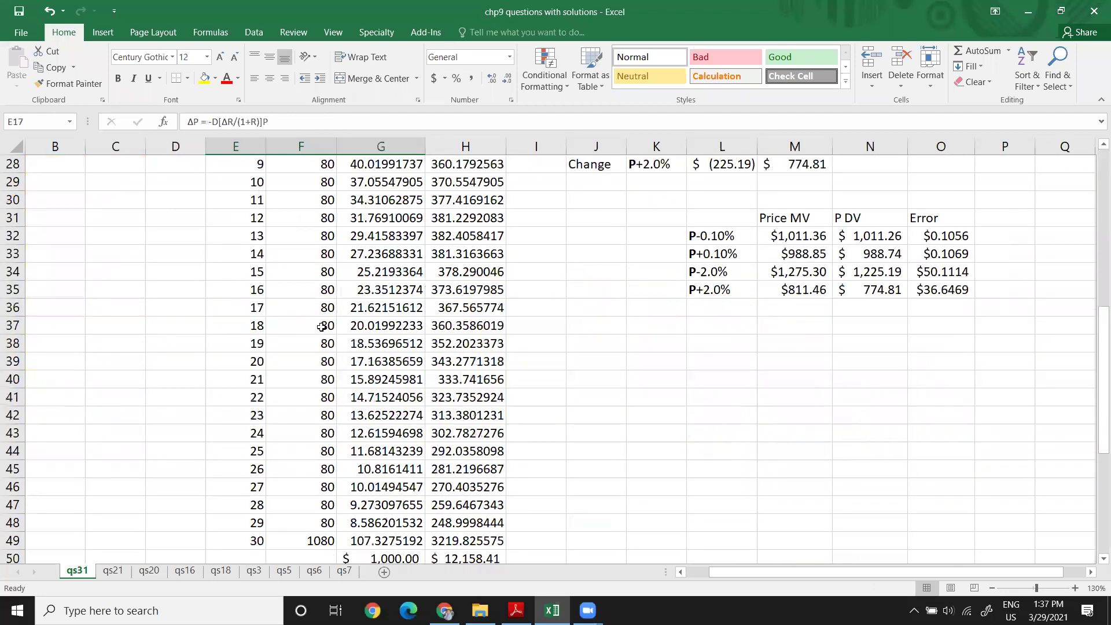
left_click(370, 308)
scroll(645, 323, "up", 7)
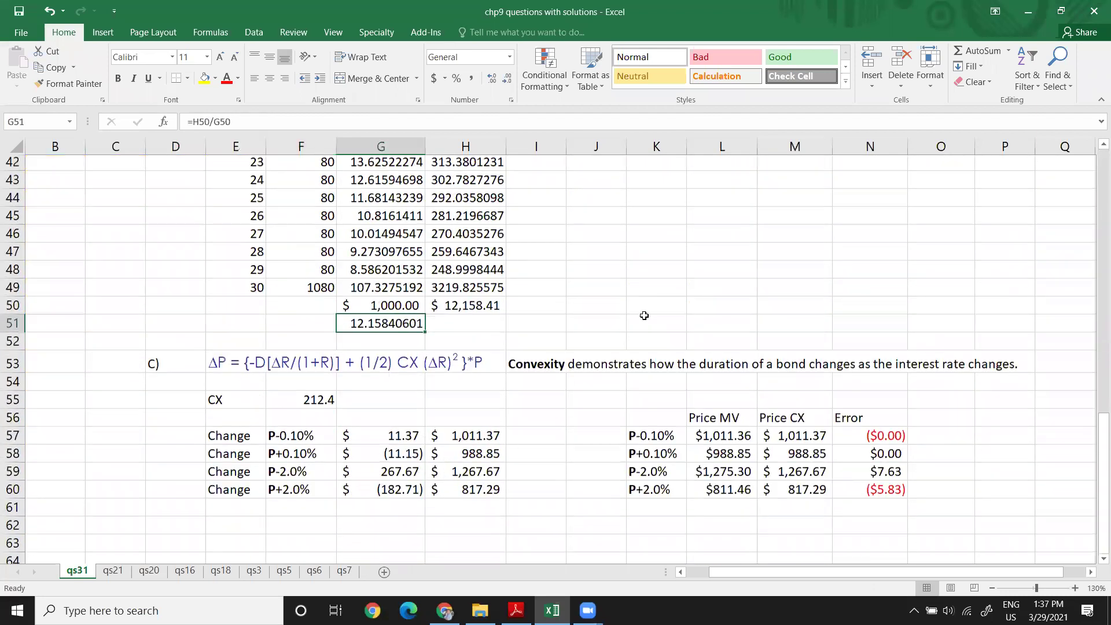
scroll(645, 323, "up", 3)
left_click_drag(591, 309, 682, 313)
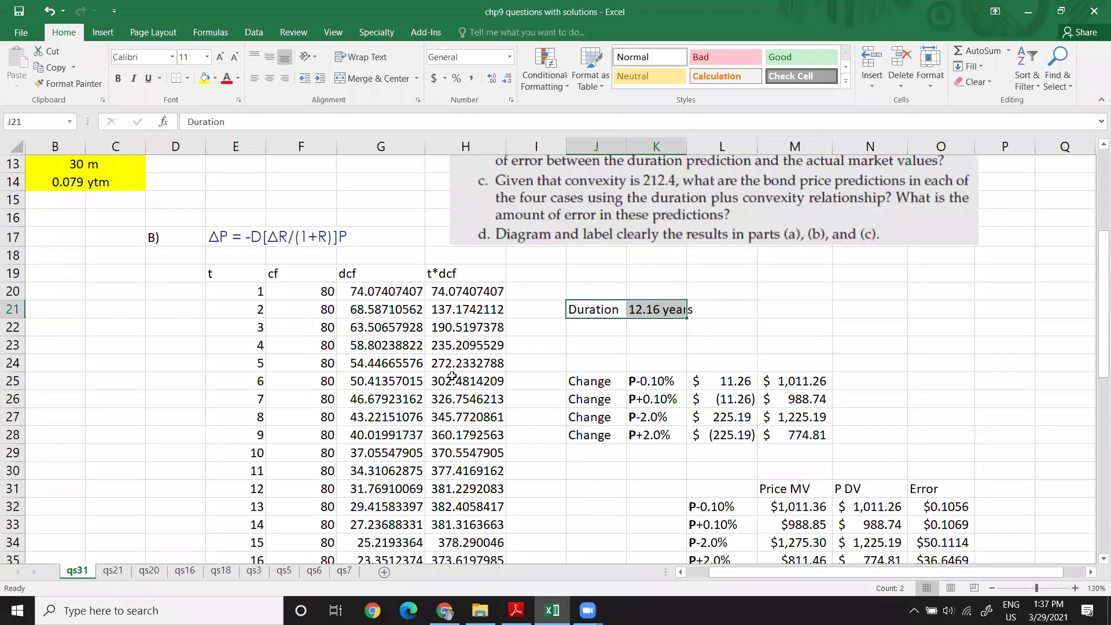
left_click(634, 324)
left_click_drag(588, 310, 686, 313)
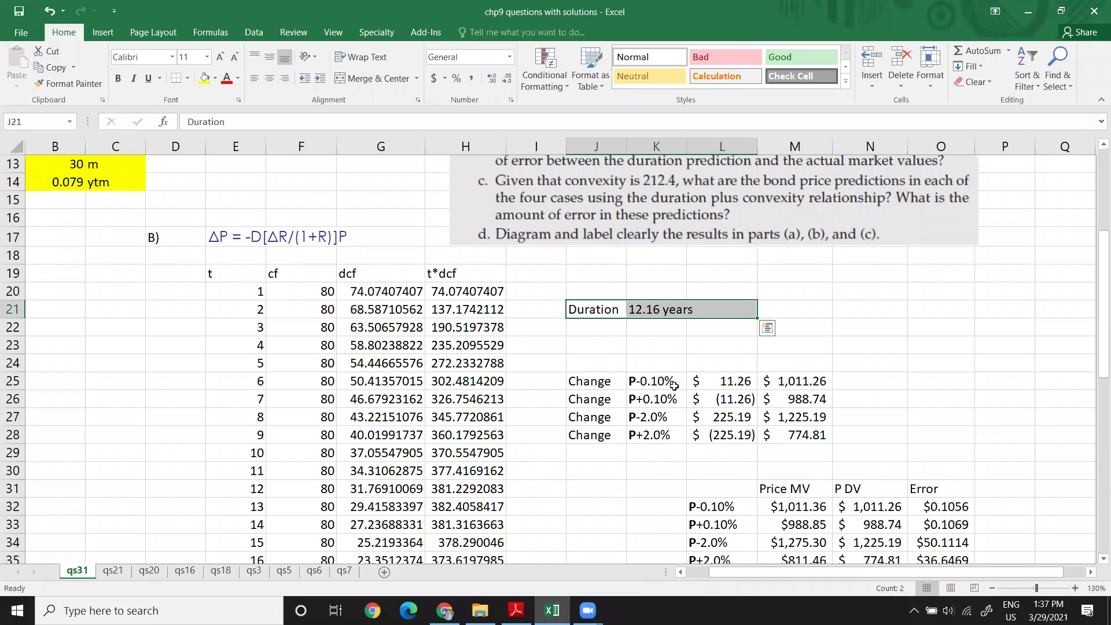
- Inspect the price change formula for P-0.10% in L25, marking its 1000 price term
key("Escape")
key("ctrl+v")
left_click(716, 381)
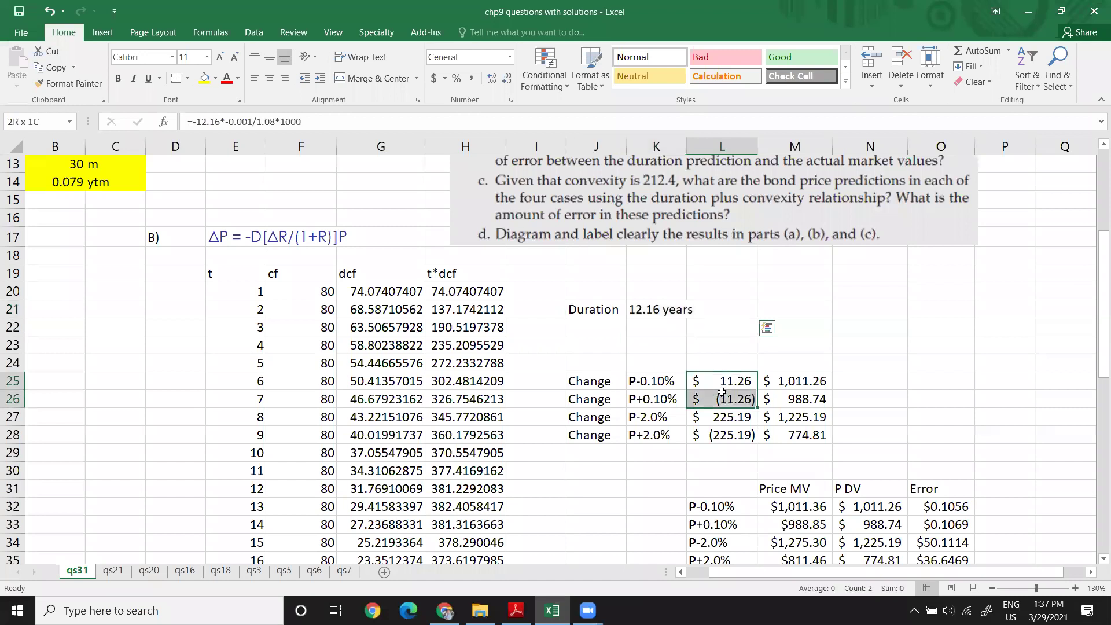
double_click(725, 383)
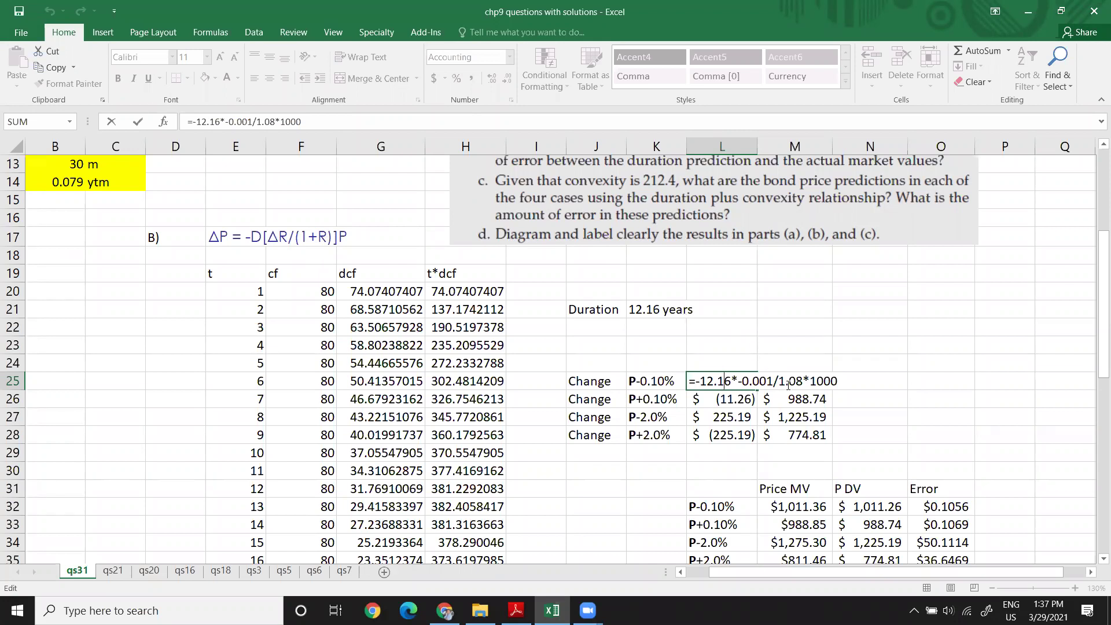
double_click(821, 379)
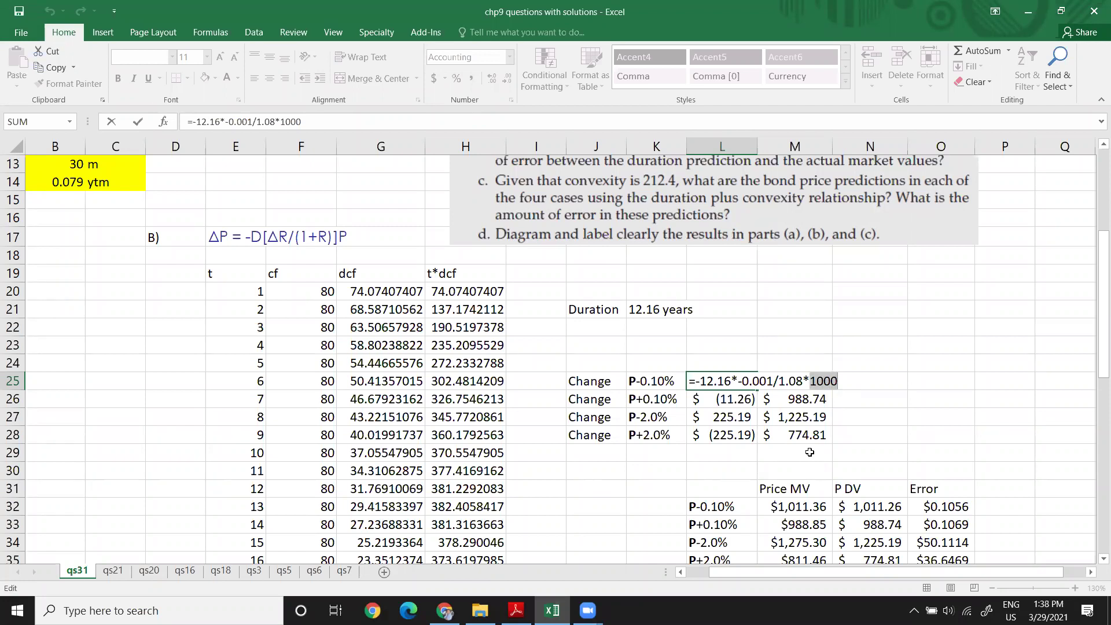
key("Return")
double_click(732, 380)
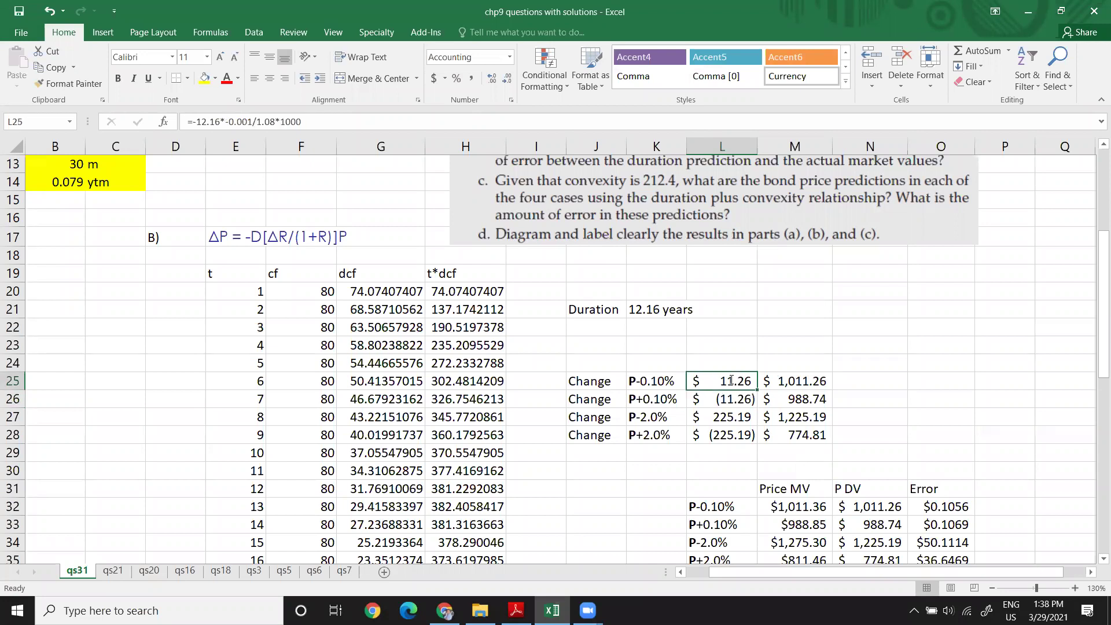
key("Return")
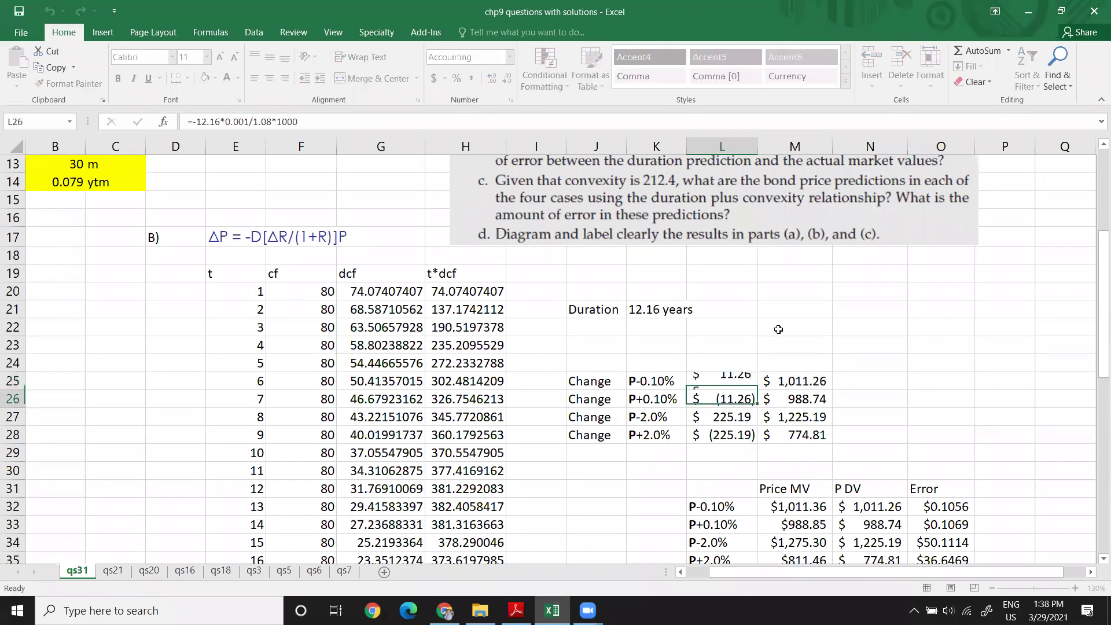
- Inspect the predicted price formula in M25 against the problem text and the ΔP rule
left_click(779, 378)
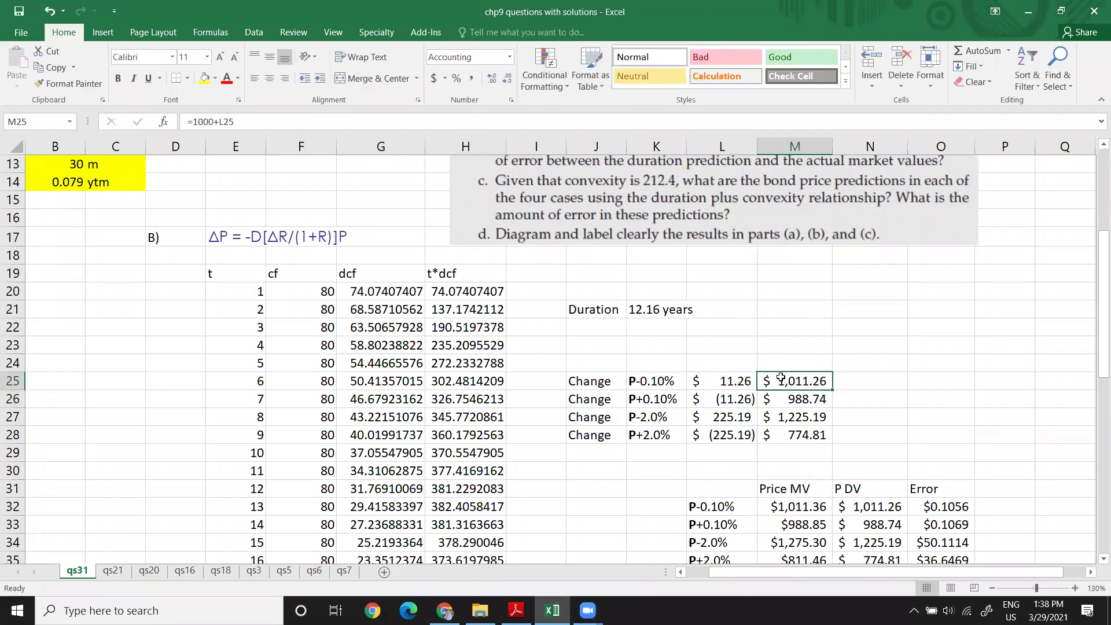
double_click(780, 381)
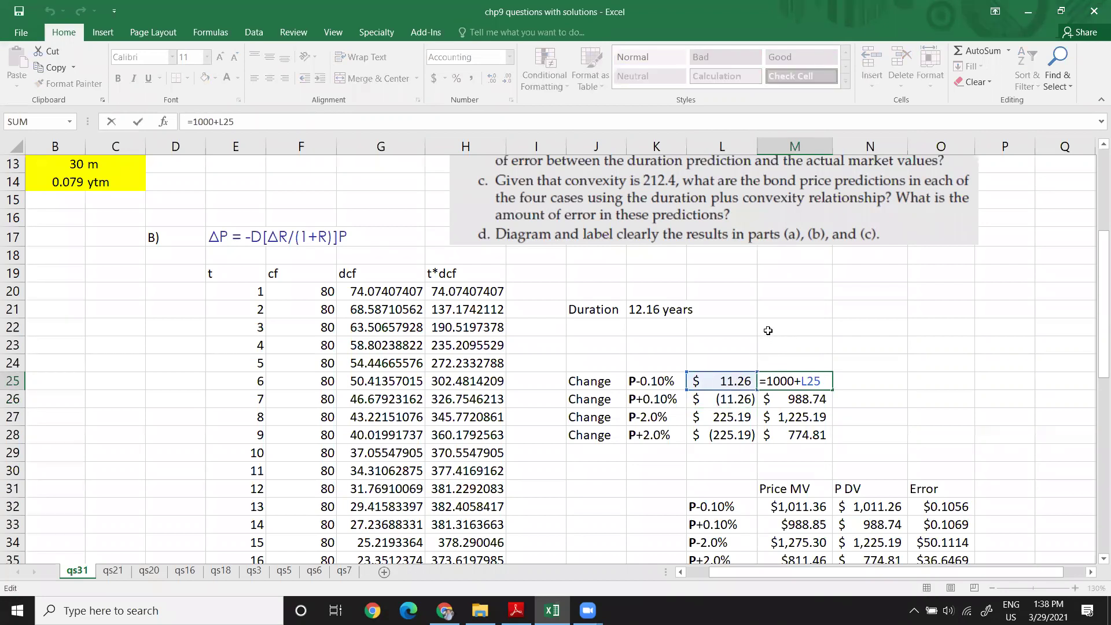
scroll(145, 209, "up", 4)
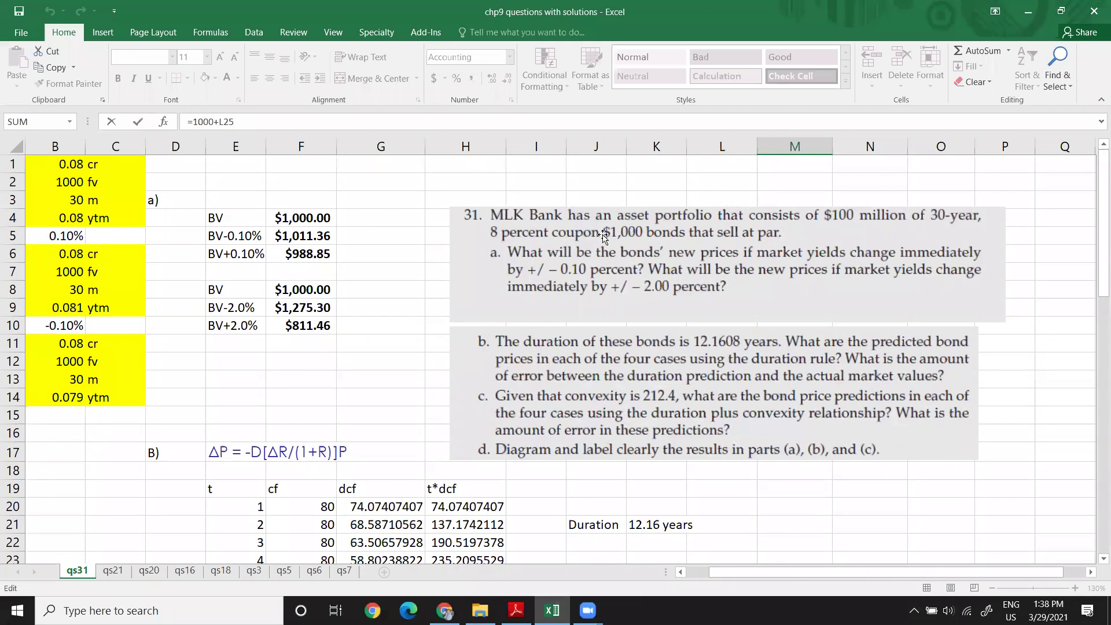
scroll(637, 260, "down", 4)
scroll(667, 276, "up", 1)
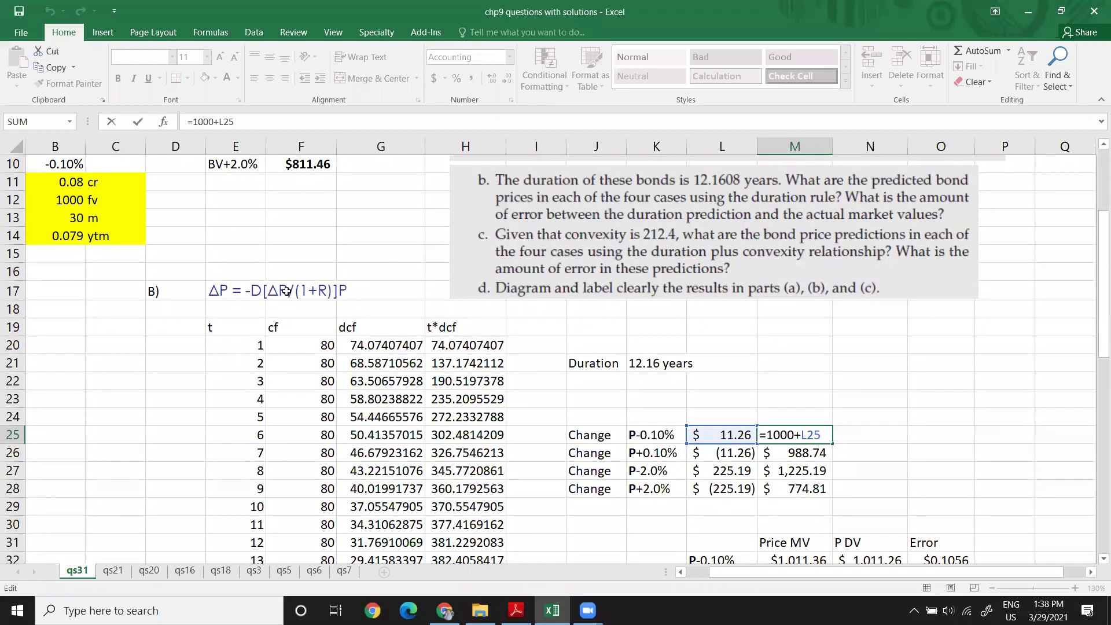
key("Return")
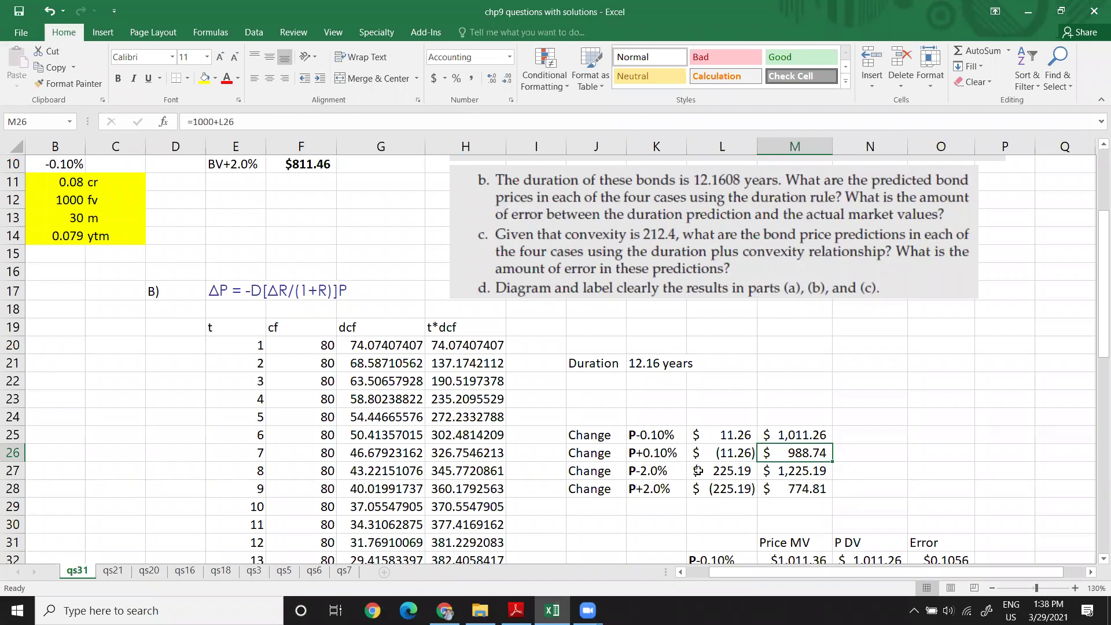
- Review the price change formula for P+0.10% in L26 and its predicted price in M26
left_click(735, 452)
double_click(735, 452)
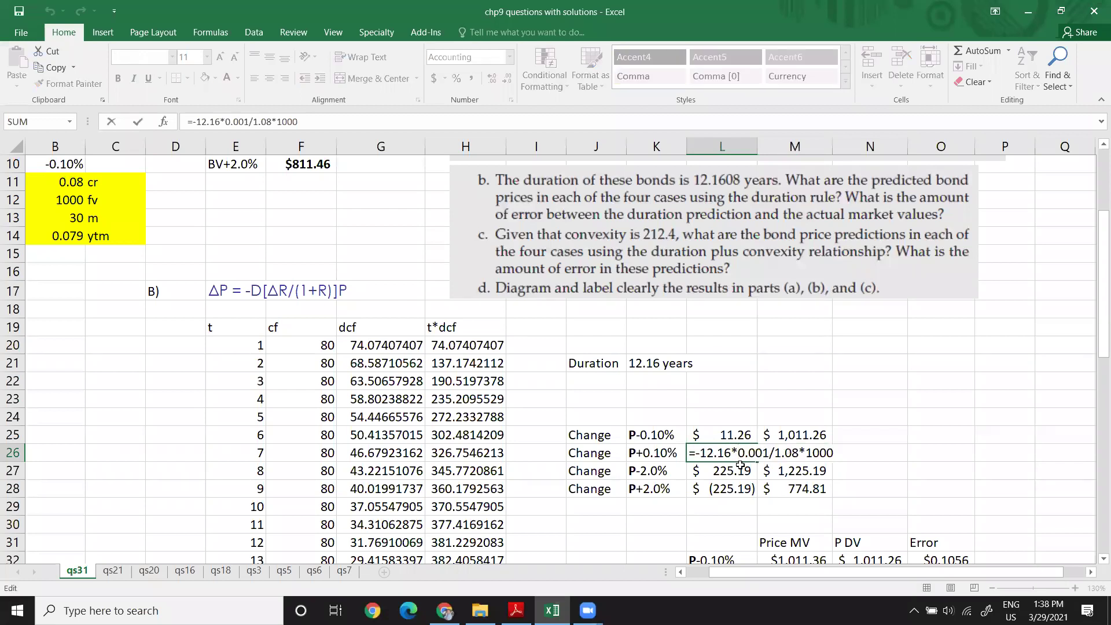
key("Tab")
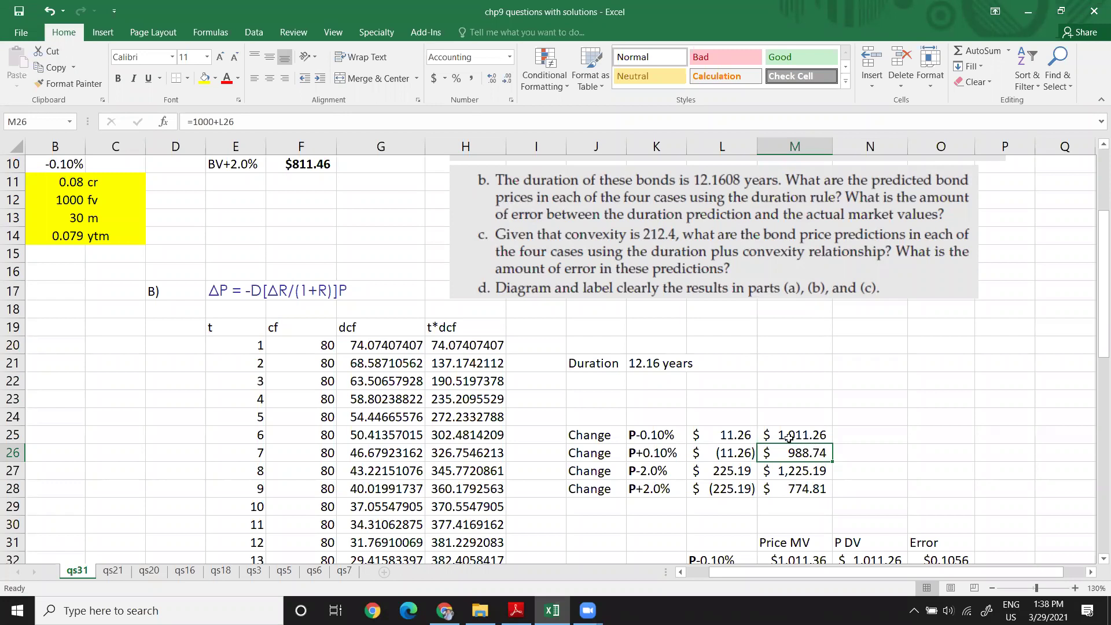
left_click(801, 470)
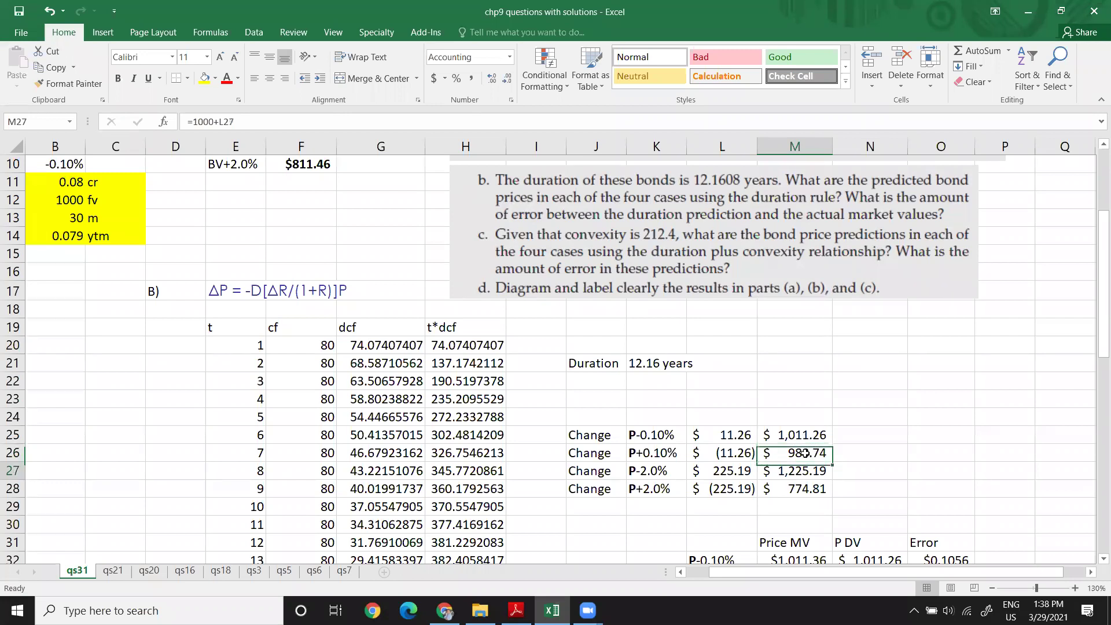
left_click(801, 454)
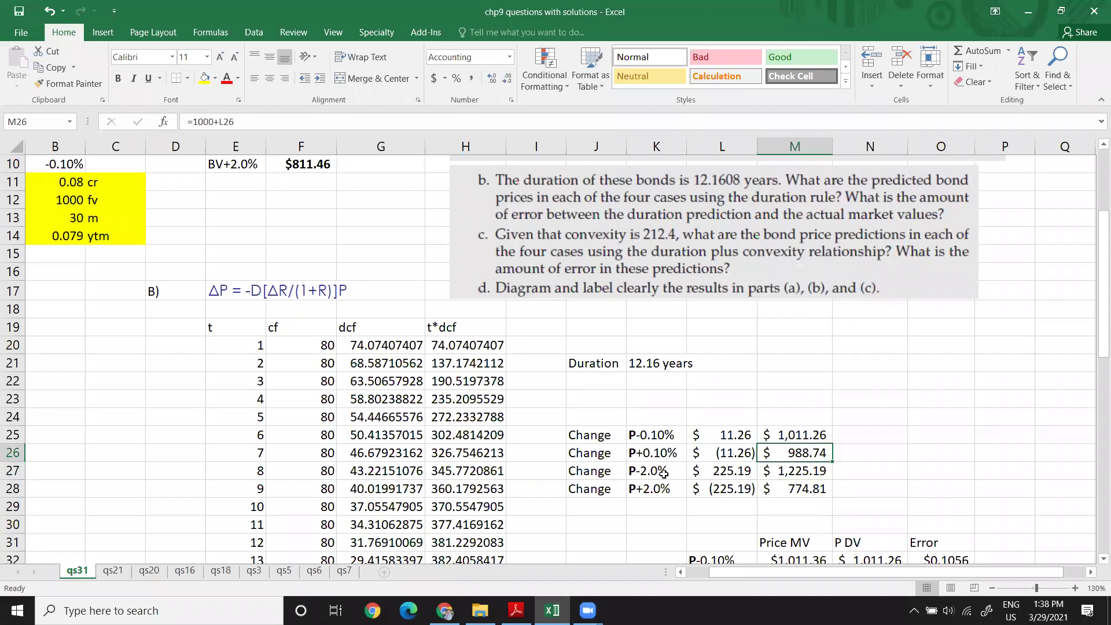
- Review the P-2.0% and P+2.0% cases, checking the predicted price formula in M27 and the change formula in L27
left_click(660, 488)
left_click_drag(665, 478, 665, 489)
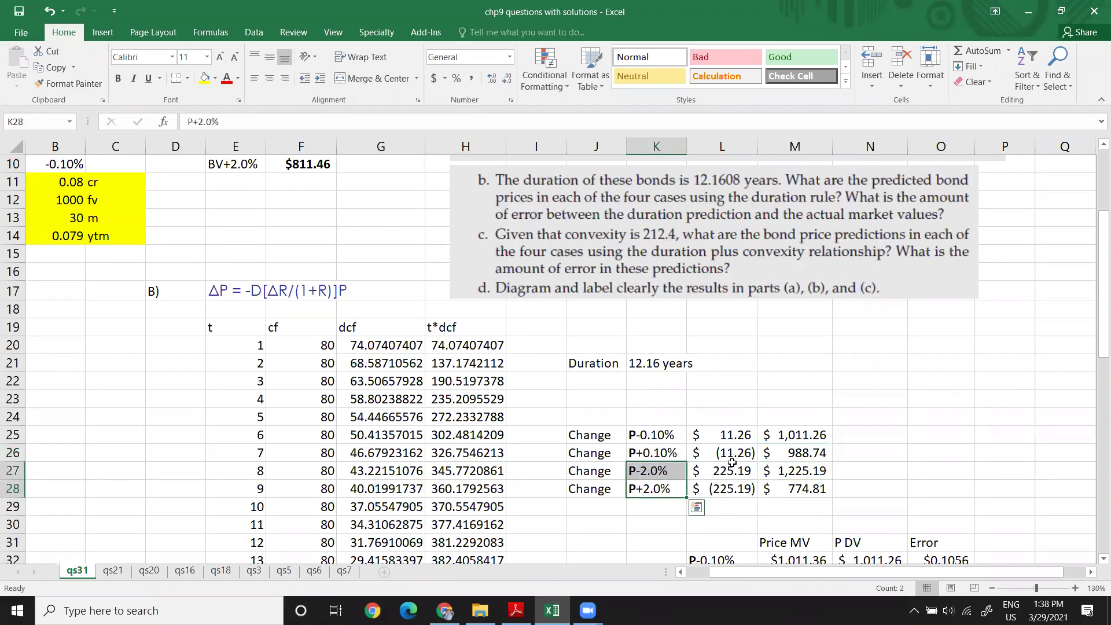
left_click_drag(810, 472, 810, 489)
double_click(813, 474)
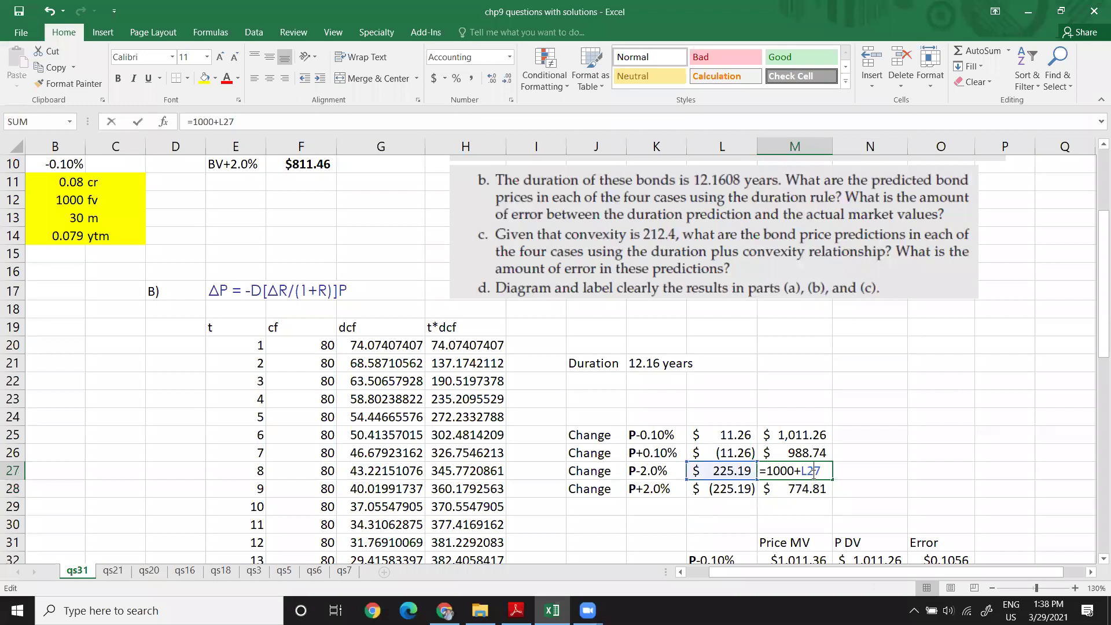
key("Return")
double_click(732, 471)
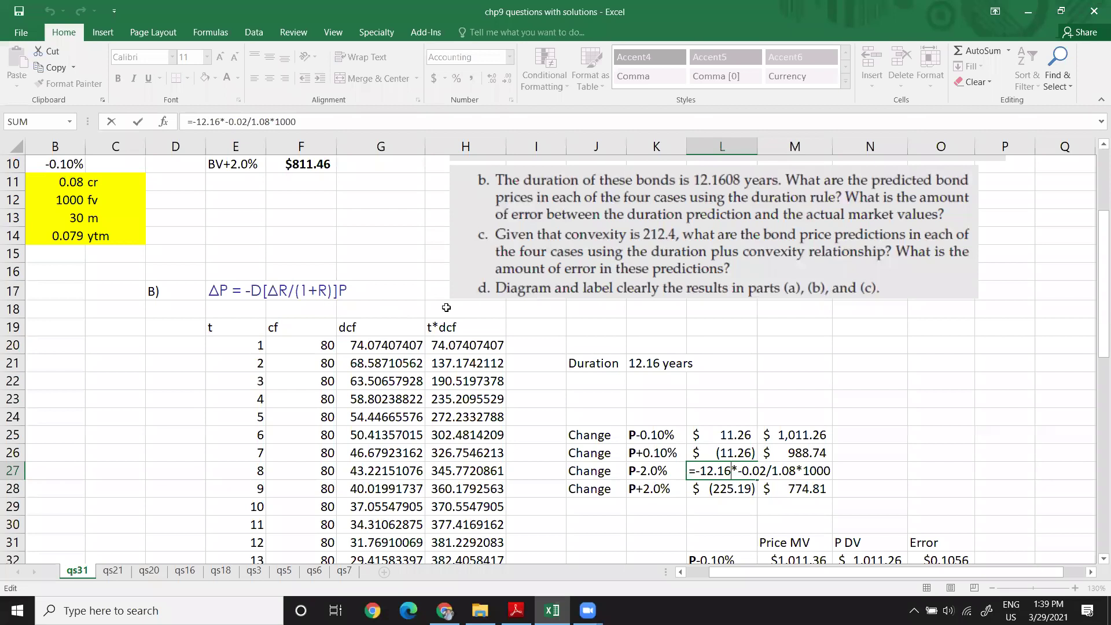
key("Return")
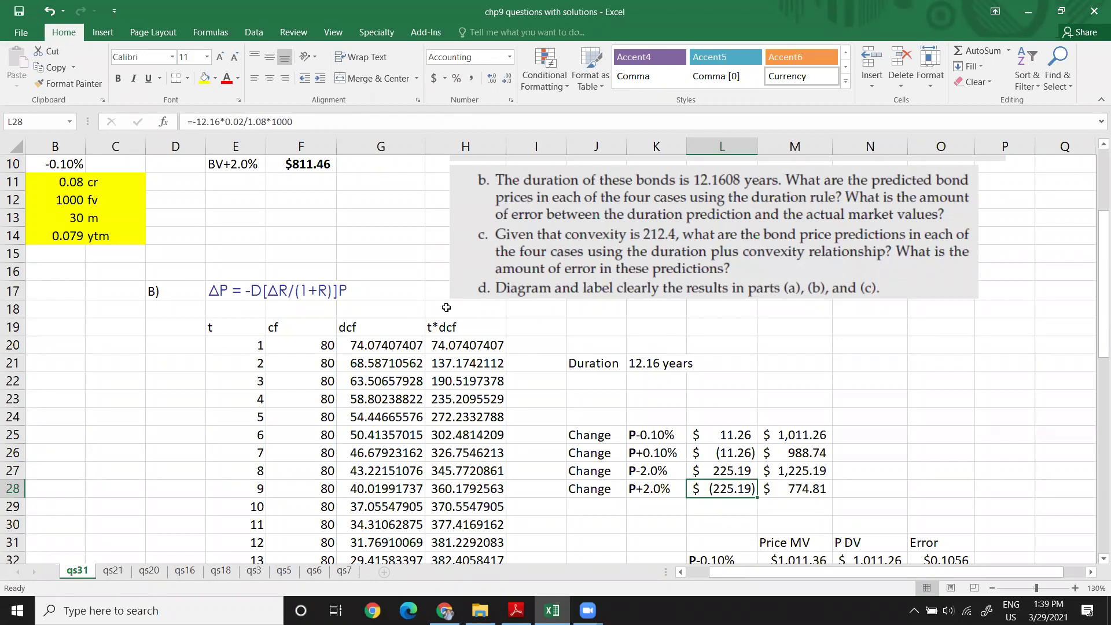
- Select the Price MV values in M32:M35 and compare them with the part a) bond values
scroll(446, 307, "down", 2)
left_click_drag(786, 455, 796, 508)
scroll(325, 218, "up", 3)
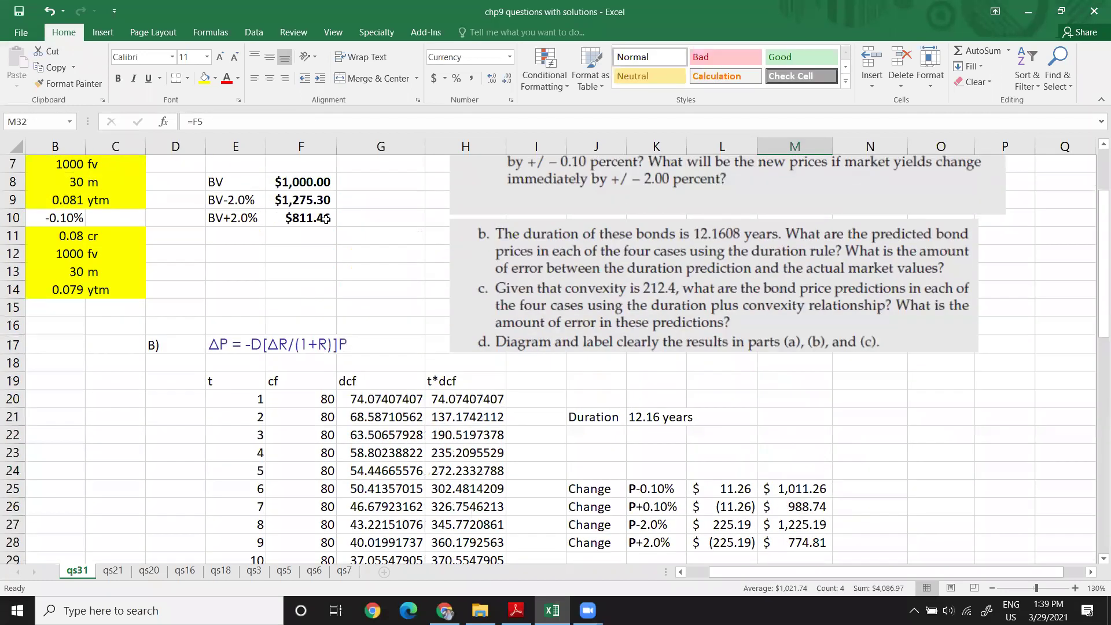
scroll(325, 219, "down", 3)
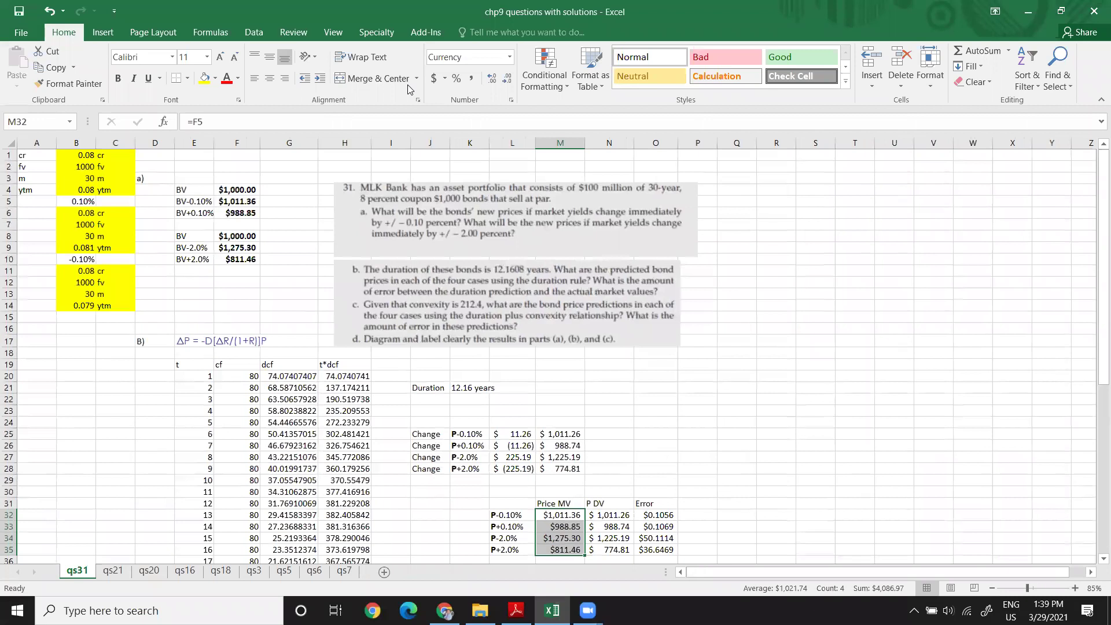
- Circle the Price MV and P DV columns with arrows to their source prices, and circle the ΔP formula
mouse_move(535, 490)
left_mouse_down()
mouse_move(538, 563)
mouse_move(583, 555)
mouse_move(586, 505)
mouse_move(539, 484)
mouse_move(269, 247)
mouse_move(293, 248)
left_mouse_up()
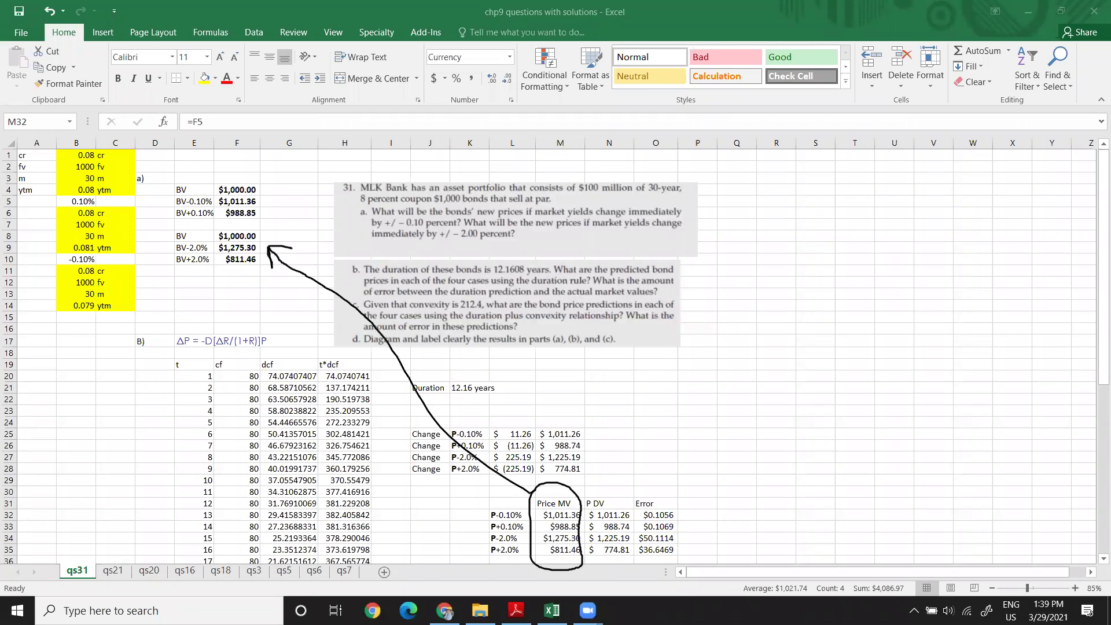
mouse_move(585, 496)
left_mouse_down()
mouse_move(591, 561)
mouse_move(638, 564)
mouse_move(626, 492)
mouse_move(585, 497)
mouse_move(584, 479)
left_mouse_up()
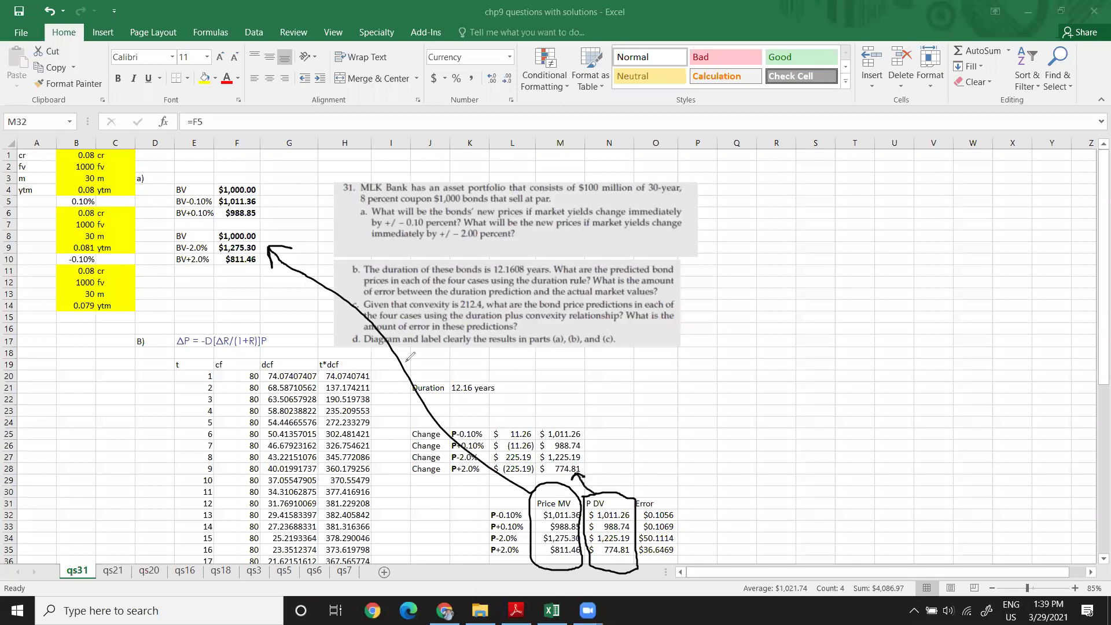
mouse_move(171, 353)
left_mouse_down()
mouse_move(281, 348)
mouse_move(291, 333)
mouse_move(156, 335)
mouse_move(173, 351)
left_mouse_up()
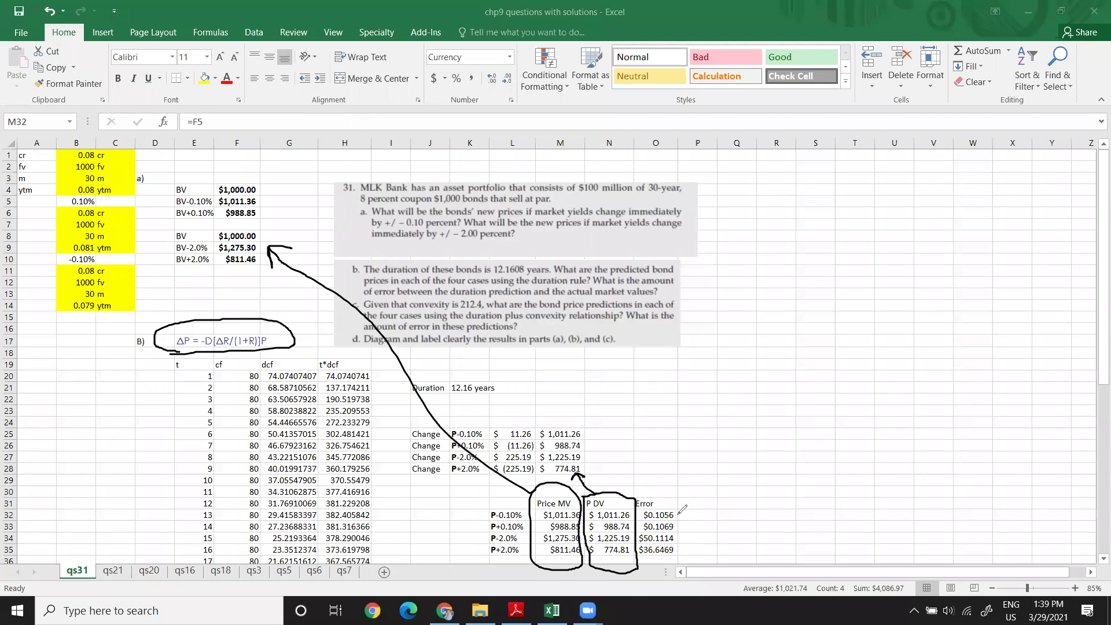
- Mark the four Error values with ticks and draw a frame around the part a) bond values
left_click_drag(675, 512, 689, 523)
left_click_drag(682, 537, 696, 547)
left_click(681, 551)
mouse_move(162, 181)
left_mouse_down()
mouse_move(279, 296)
mouse_move(211, 172)
mouse_move(161, 179)
left_mouse_up()
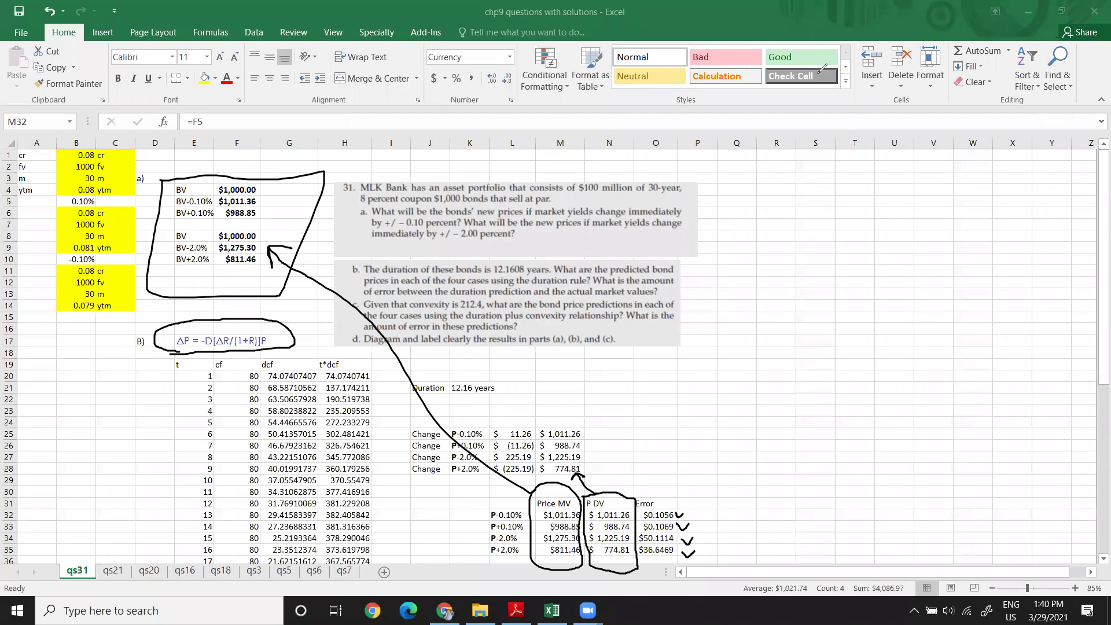
- Clear the drawn annotations, then frame the part a) bond values and tick question a
key("e")
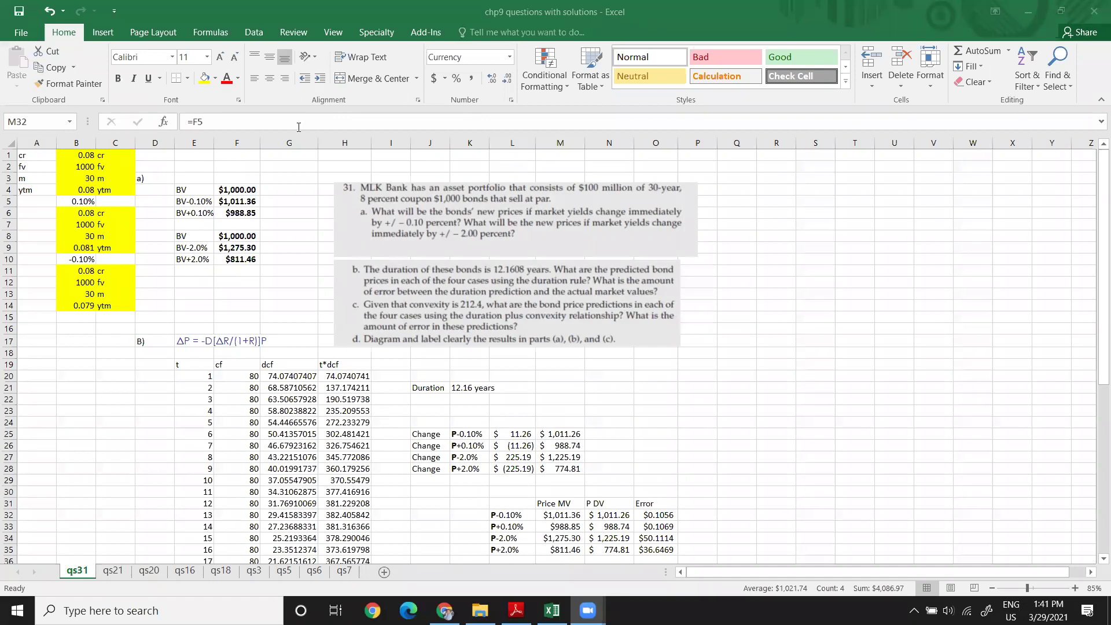
mouse_move(181, 165)
left_mouse_down()
mouse_move(266, 285)
mouse_move(342, 182)
mouse_move(183, 164)
left_mouse_up()
mouse_move(351, 211)
left_mouse_down()
mouse_move(362, 243)
mouse_move(471, 133)
left_mouse_up()
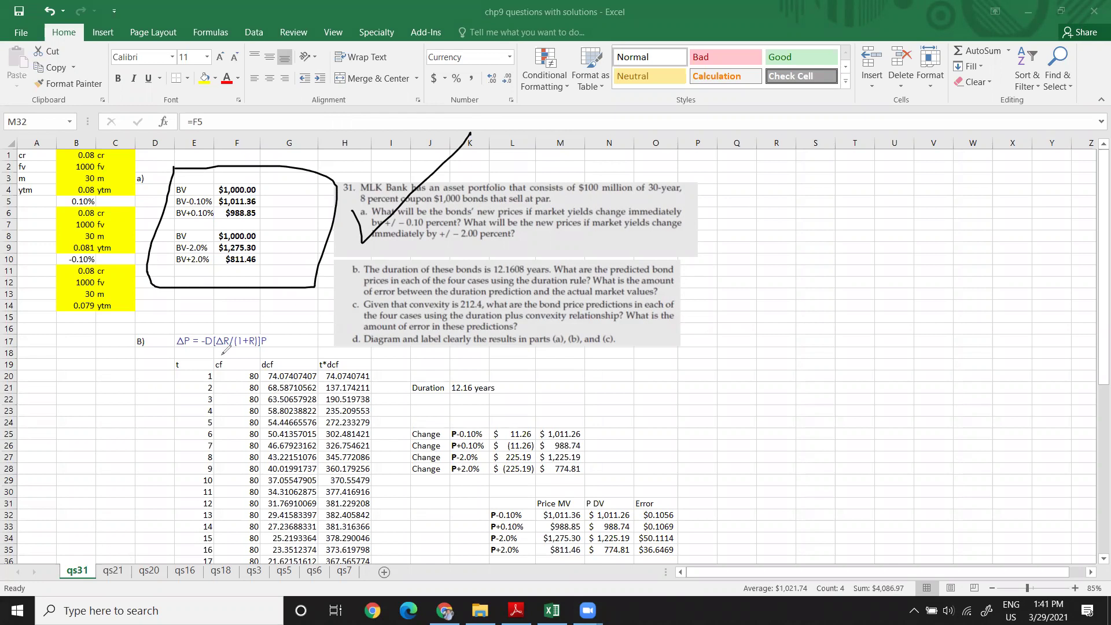
- Tick the ΔP duration formula in row 17 and frame the predicted prices in M25:M28
mouse_move(272, 340)
left_mouse_down()
mouse_move(281, 350)
mouse_move(310, 337)
left_mouse_up()
mouse_move(535, 416)
left_mouse_down()
mouse_move(544, 462)
mouse_move(588, 477)
mouse_move(591, 457)
mouse_move(528, 421)
left_mouse_up()
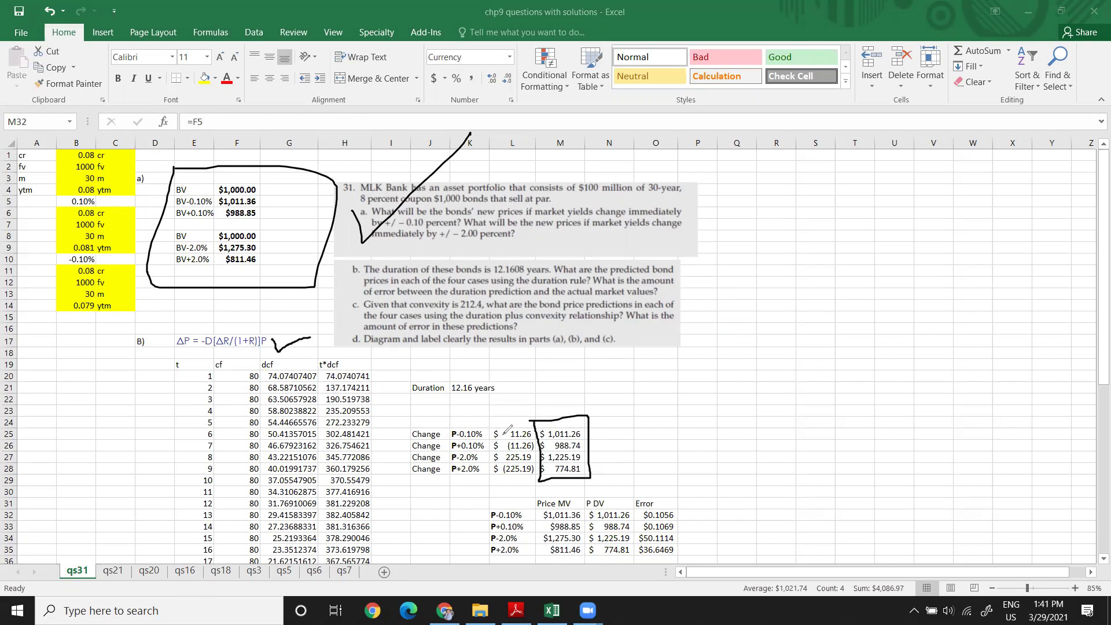
- Tick the price change in L25, then underline and circle the ΔP duration formula in row 17
left_click_drag(509, 423, 528, 408)
left_click_drag(177, 350, 263, 346)
mouse_move(171, 320)
left_mouse_down()
mouse_move(209, 371)
mouse_move(284, 370)
mouse_move(325, 317)
mouse_move(172, 320)
left_mouse_up()
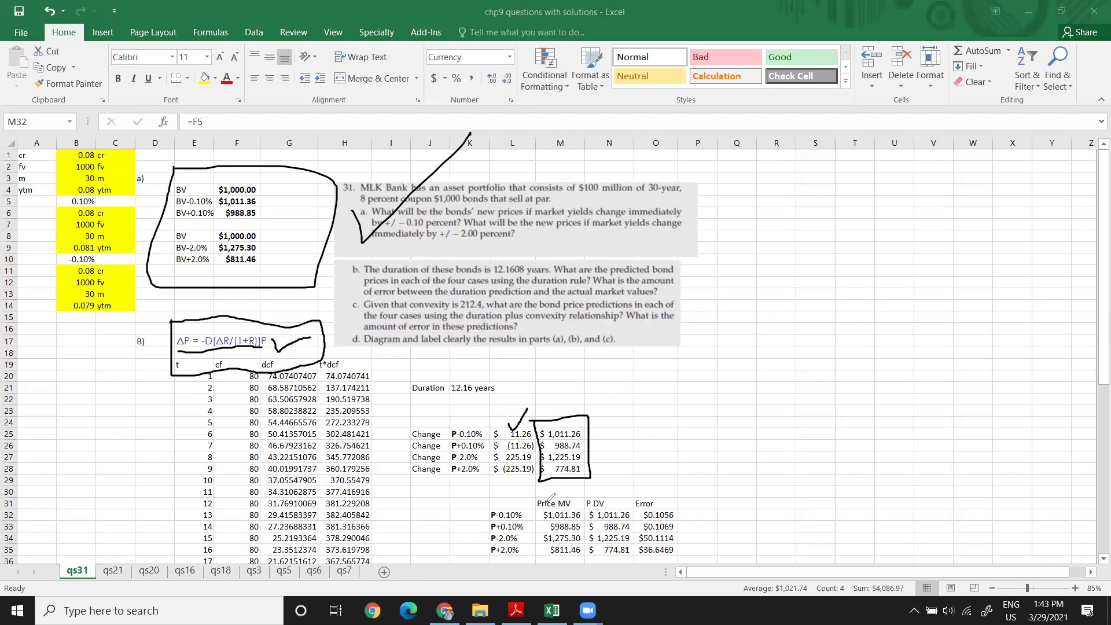
- Frame the Price MV and P DV columns with arrows to their source values, then clear all drawn annotations
mouse_move(531, 495)
left_mouse_down()
mouse_move(547, 556)
mouse_move(577, 558)
mouse_move(587, 495)
mouse_move(535, 491)
mouse_move(370, 332)
mouse_move(252, 269)
mouse_move(250, 290)
mouse_move(299, 267)
left_mouse_up()
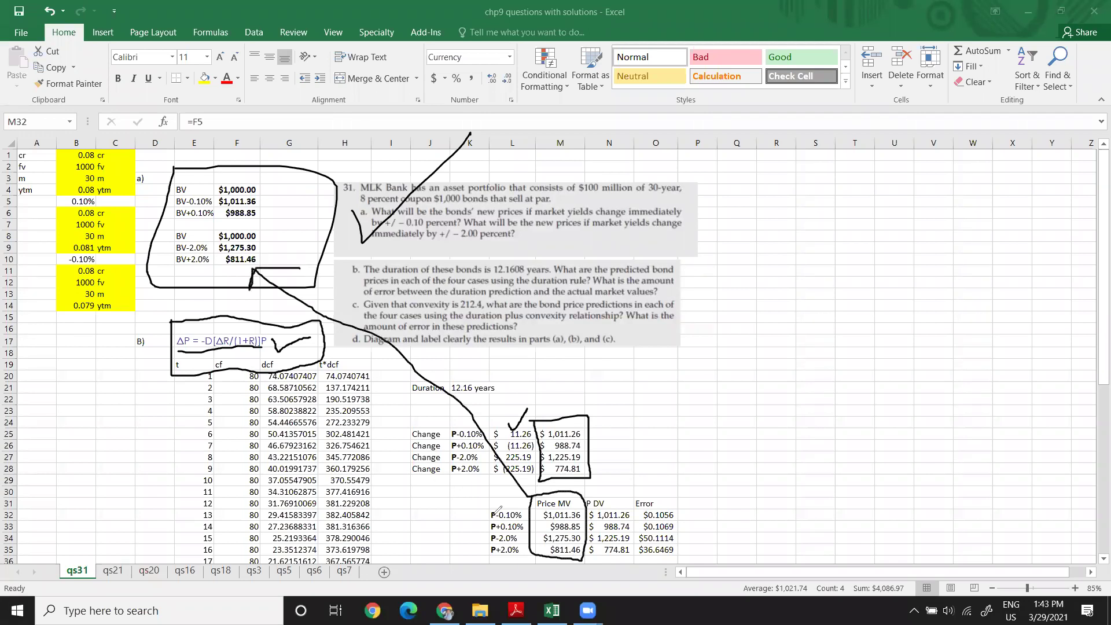
mouse_move(585, 501)
left_mouse_down()
mouse_move(624, 494)
mouse_move(628, 528)
mouse_move(596, 561)
mouse_move(586, 555)
left_mouse_up()
mouse_move(611, 484)
left_mouse_down()
mouse_move(597, 471)
mouse_move(596, 482)
mouse_move(610, 478)
left_mouse_up()
mouse_move(545, 417)
left_mouse_down()
mouse_move(488, 377)
mouse_move(325, 353)
left_mouse_up()
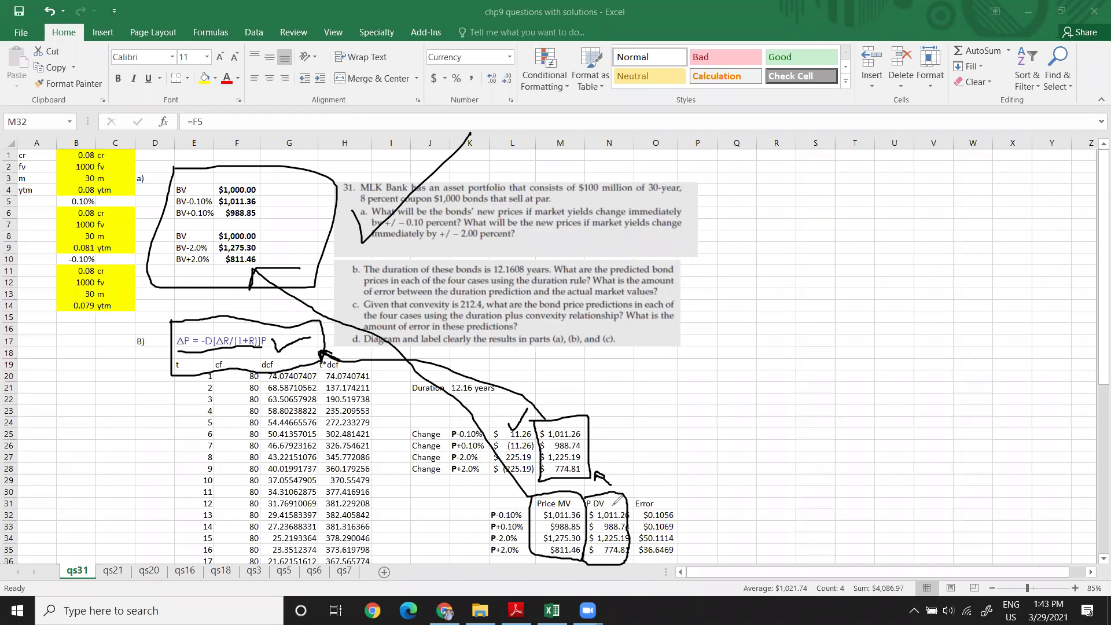
mouse_move(683, 512)
left_mouse_down()
mouse_move(690, 544)
mouse_move(706, 501)
left_mouse_up()
key("e")
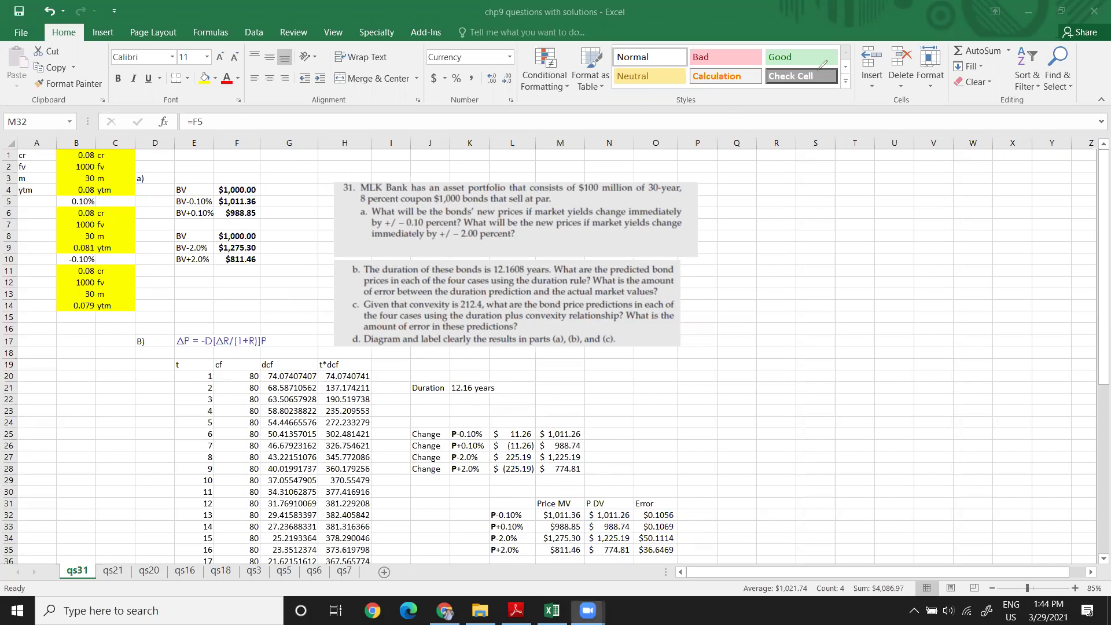
- Examine the convexity value in E55:F55 and compare the part C) formula with the duration formula in row 17
scroll(522, 376, "down", 8)
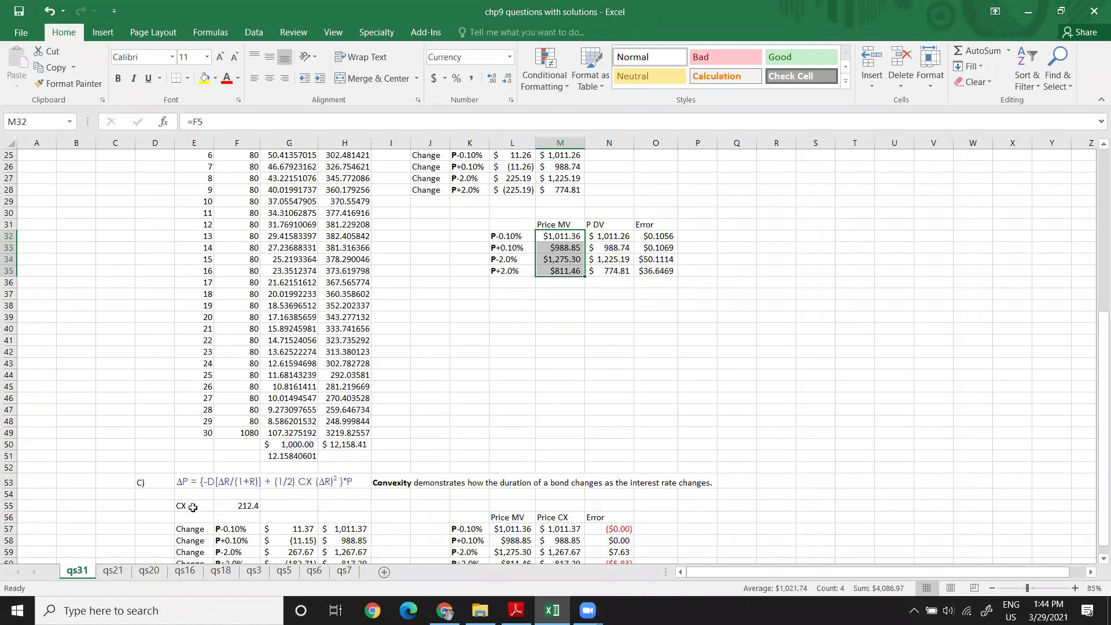
left_click_drag(190, 506, 255, 506)
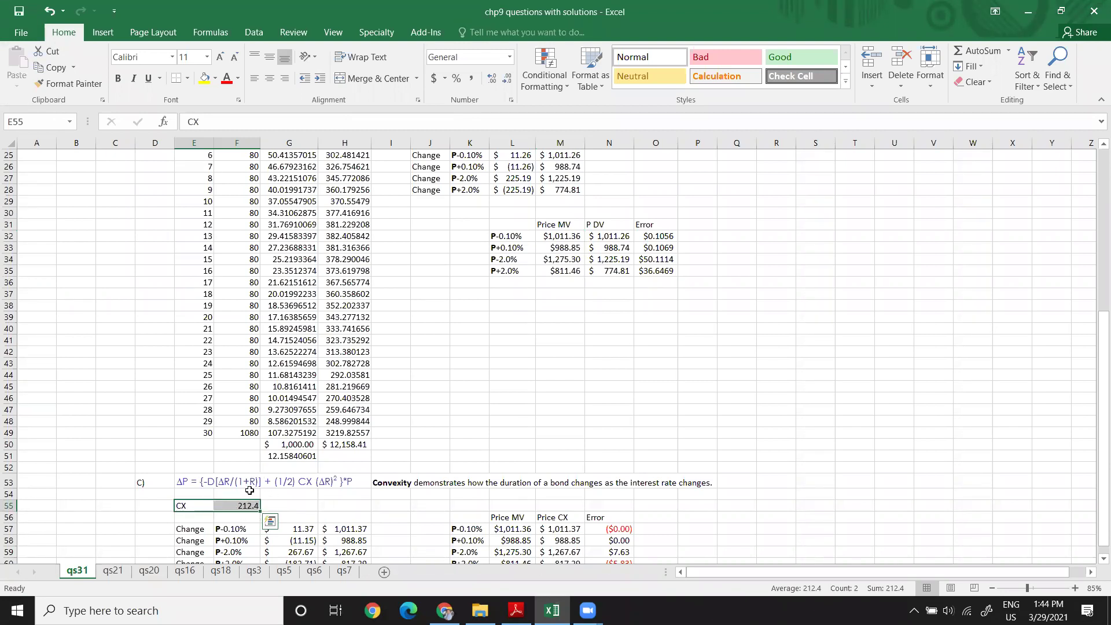
left_click_drag(192, 507, 252, 505)
scroll(275, 459, "up", 4)
left_click(191, 202)
left_click_drag(191, 202, 269, 205)
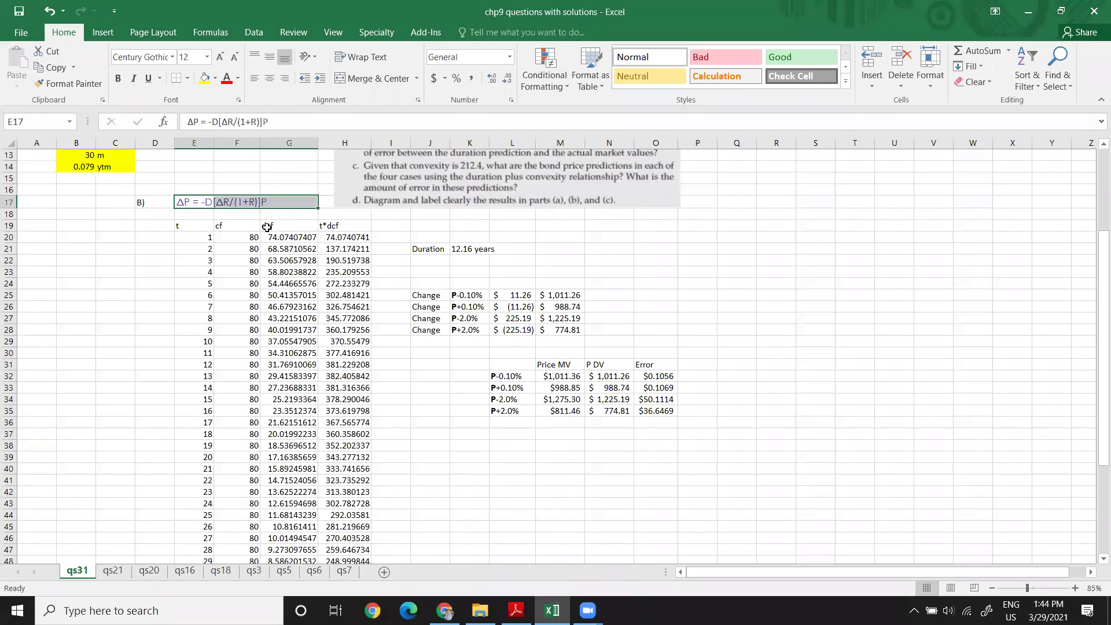
scroll(254, 237, "down", 2)
scroll(255, 232, "up", 2)
scroll(269, 278, "down", 3)
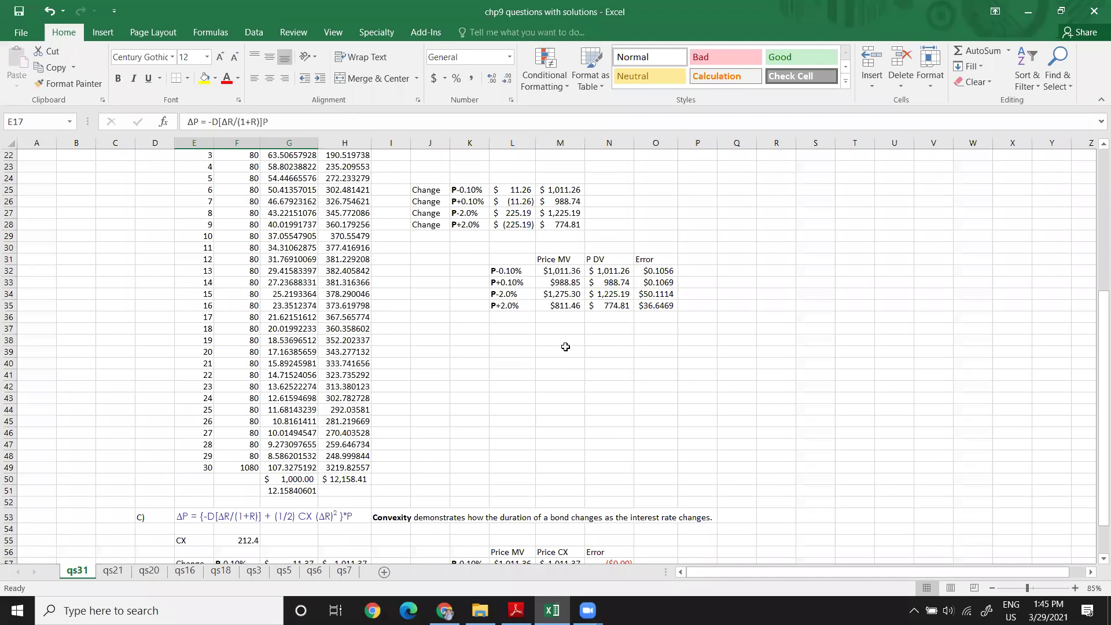
- Hide rows 19 to 51 so that parts B) and C) sit directly below the problem text
left_click_drag(10, 493, 23, 90)
left_click_drag(5, 234, 9, 364)
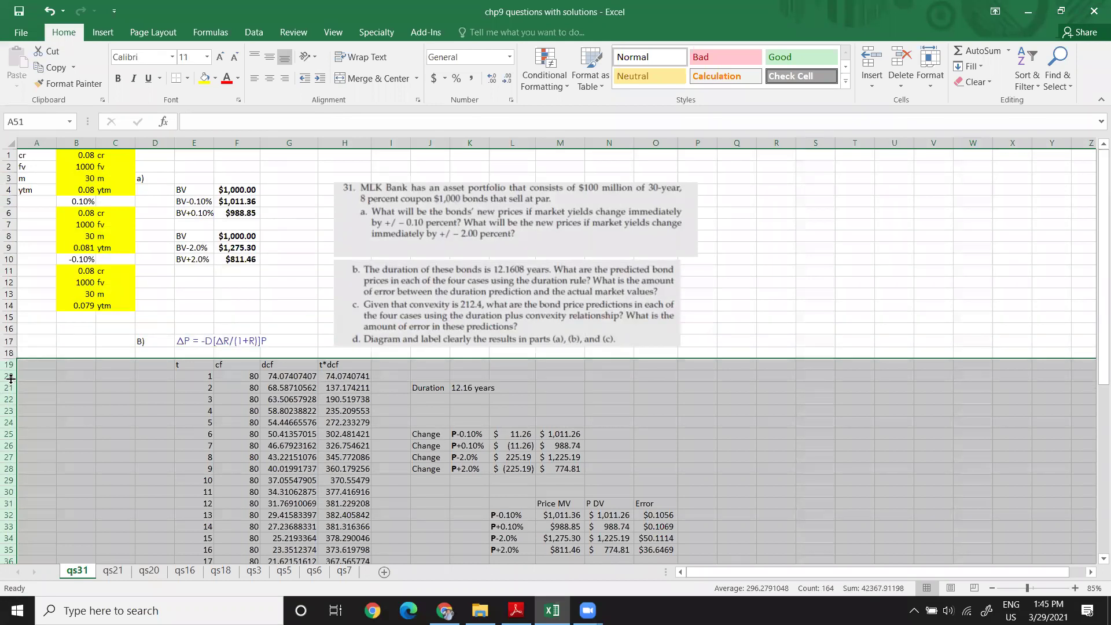
right_click(11, 381)
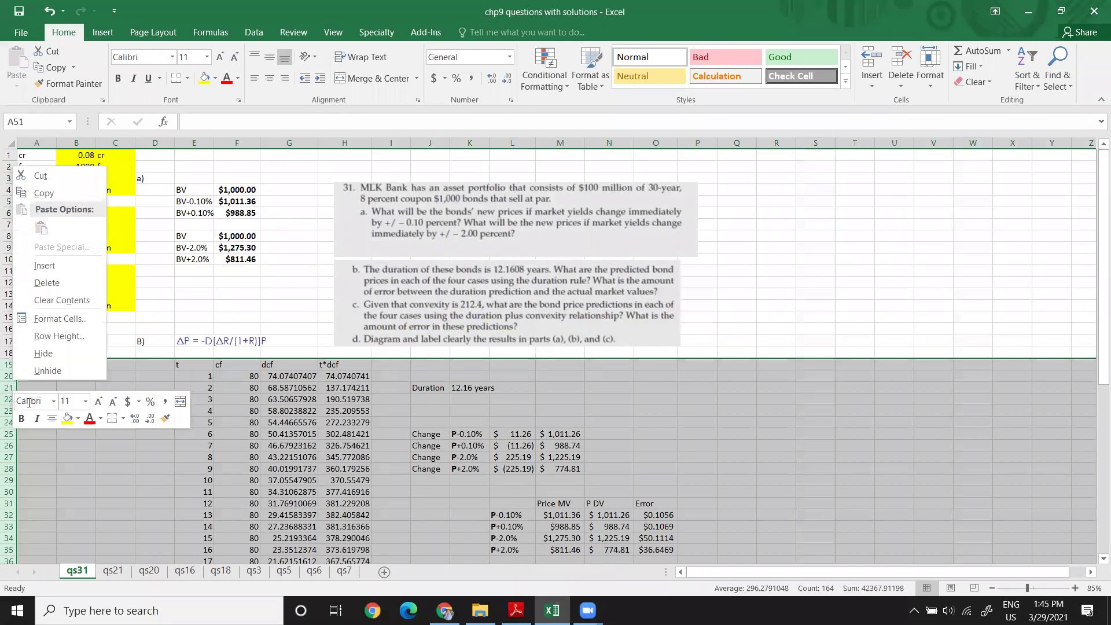
left_click(44, 353)
scroll(392, 364, "down", 6)
scroll(410, 376, "up", 4)
scroll(410, 382, "up", 2)
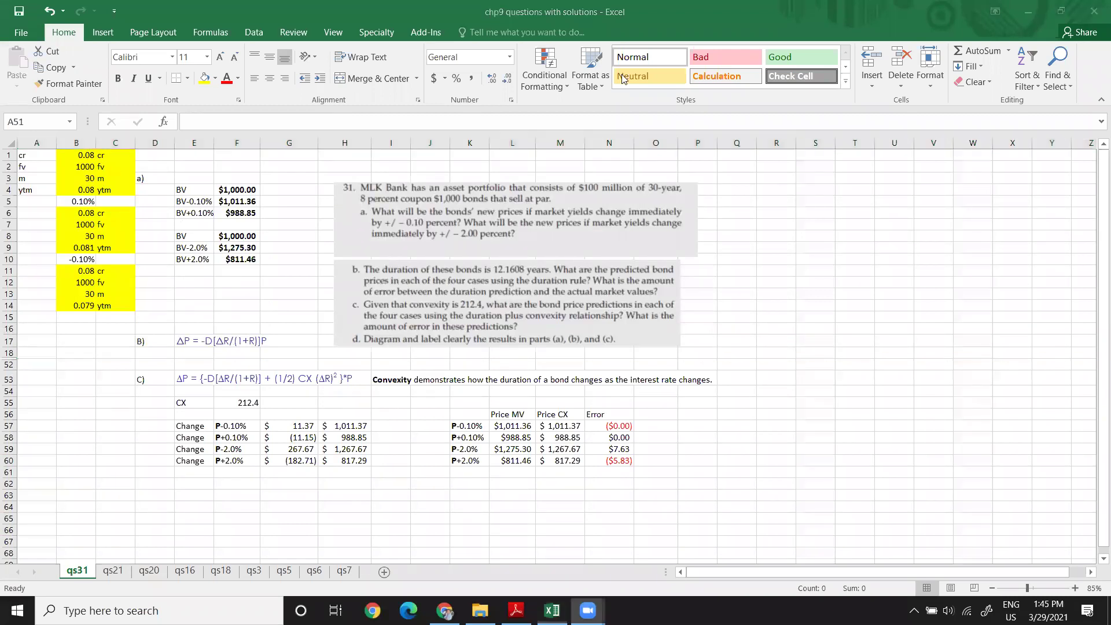
- Circle the part a) bond values and draw an arrow from them to a frame around the part C) Price MV column
mouse_move(175, 179)
left_mouse_down()
mouse_move(170, 210)
mouse_move(285, 195)
mouse_move(173, 184)
left_mouse_up()
mouse_move(283, 254)
left_mouse_down()
mouse_move(507, 412)
mouse_move(493, 455)
mouse_move(541, 470)
mouse_move(540, 399)
mouse_move(488, 404)
left_mouse_up()
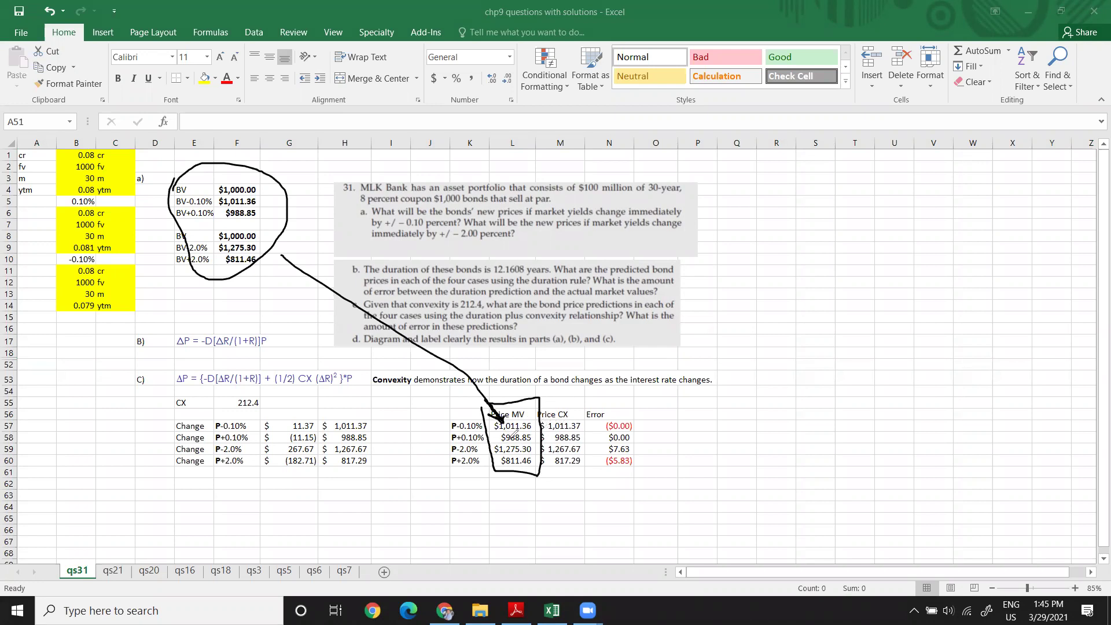
- Mark the terms of the convexity formula in row 53, frame the changes in G57:G60 and circle the CX value
mouse_move(183, 370)
left_mouse_down()
mouse_move(178, 384)
mouse_move(181, 371)
left_mouse_up()
mouse_move(265, 411)
left_mouse_down()
mouse_move(258, 477)
mouse_move(322, 472)
mouse_move(323, 408)
mouse_move(268, 413)
left_mouse_up()
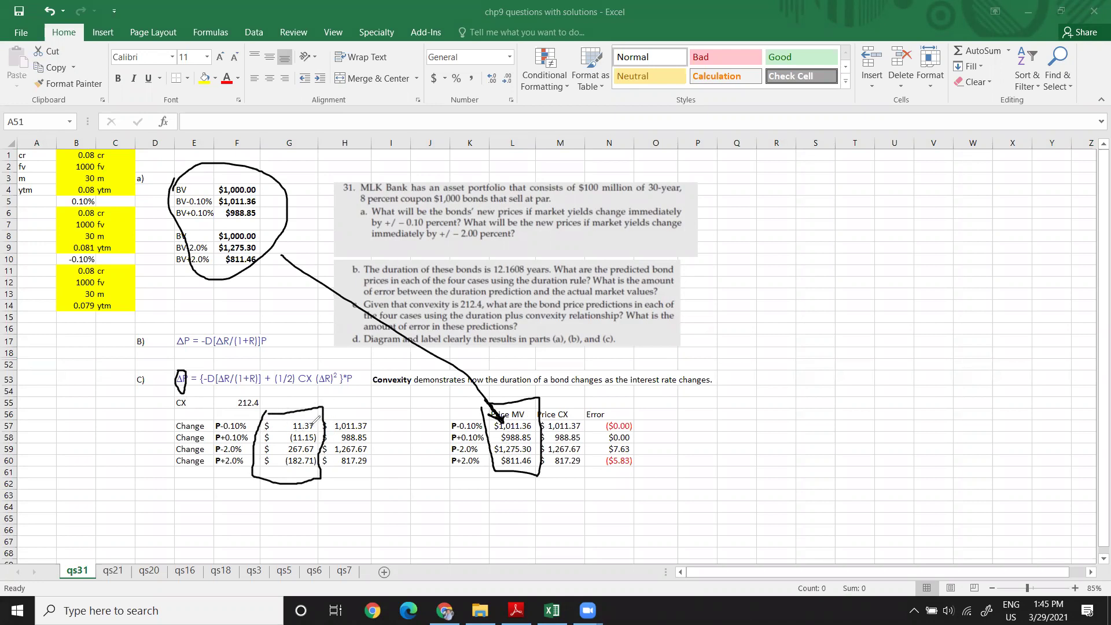
mouse_move(211, 364)
left_mouse_down()
mouse_move(231, 374)
mouse_move(319, 368)
left_mouse_up()
mouse_move(229, 411)
left_mouse_down()
mouse_move(266, 410)
mouse_move(238, 392)
mouse_move(229, 413)
left_mouse_up()
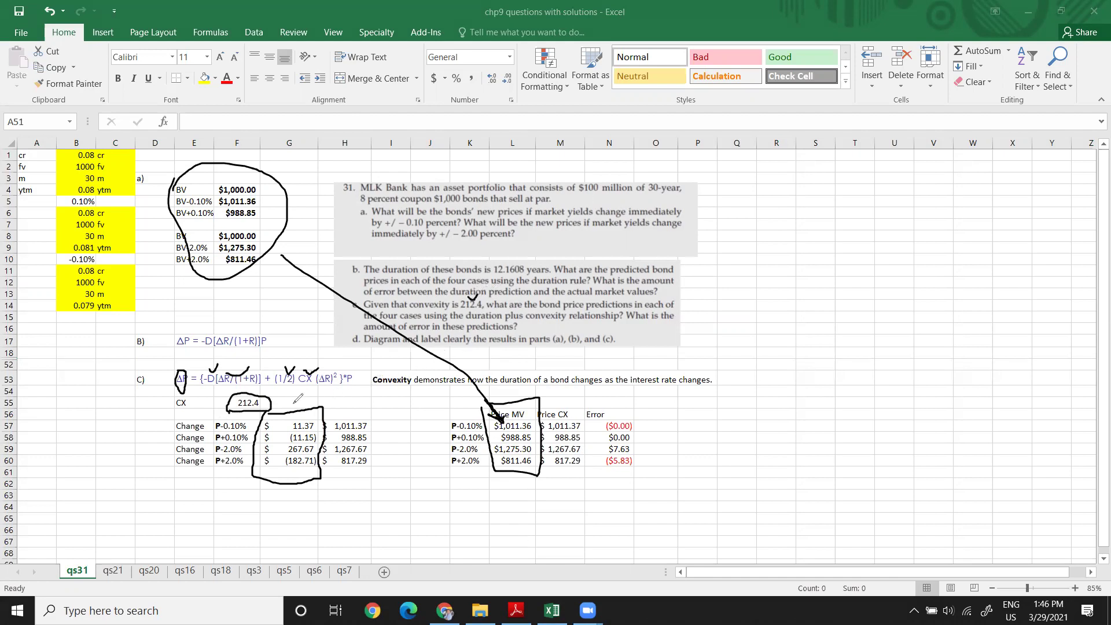
mouse_move(347, 371)
left_mouse_down()
mouse_move(349, 389)
mouse_move(346, 372)
left_mouse_up()
- Tick the predicted prices in H57:H60 and frame the Price CX column with an arrow back to them
mouse_move(373, 421)
left_mouse_down()
mouse_move(382, 418)
mouse_move(377, 464)
mouse_move(383, 455)
left_mouse_up()
mouse_move(579, 416)
left_mouse_down()
mouse_move(589, 444)
mouse_move(570, 471)
mouse_move(543, 454)
mouse_move(538, 396)
mouse_move(593, 408)
mouse_move(588, 420)
left_mouse_up()
mouse_move(552, 469)
left_mouse_down()
mouse_move(479, 515)
mouse_move(363, 480)
mouse_move(383, 477)
left_mouse_up()
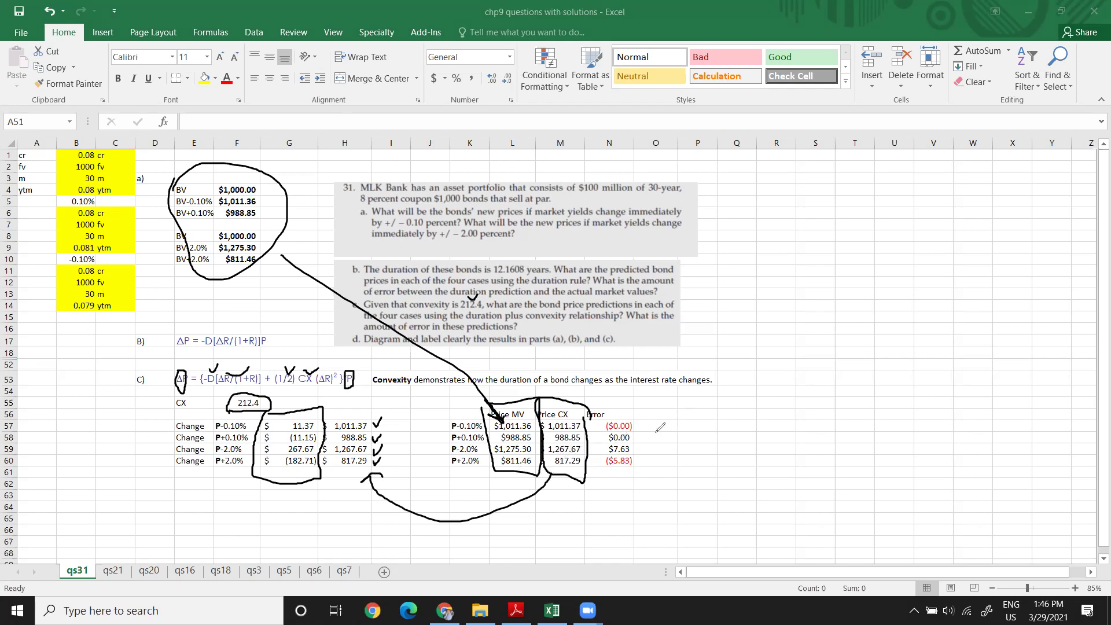
- Mark the first two part C) Error values, then clear all drawn annotations
left_click_drag(638, 427, 659, 433)
left_click_drag(641, 438, 656, 434)
key("Escape")
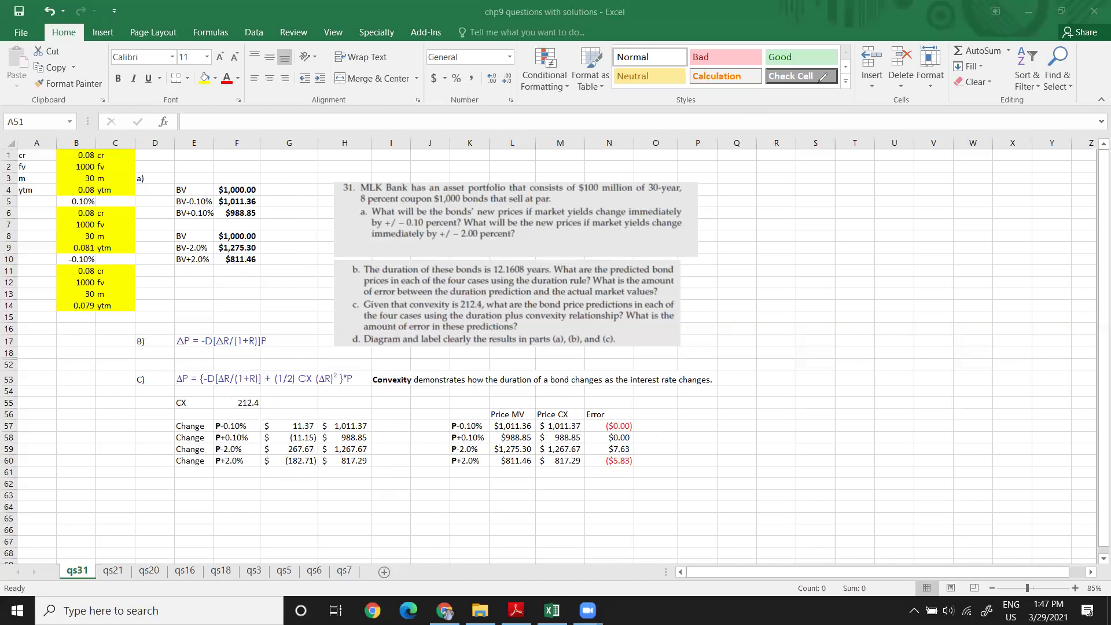
- Inspect the convexity formulas in G57 through G60, highlighting the duration, convexity and price terms in G57
double_click(292, 431)
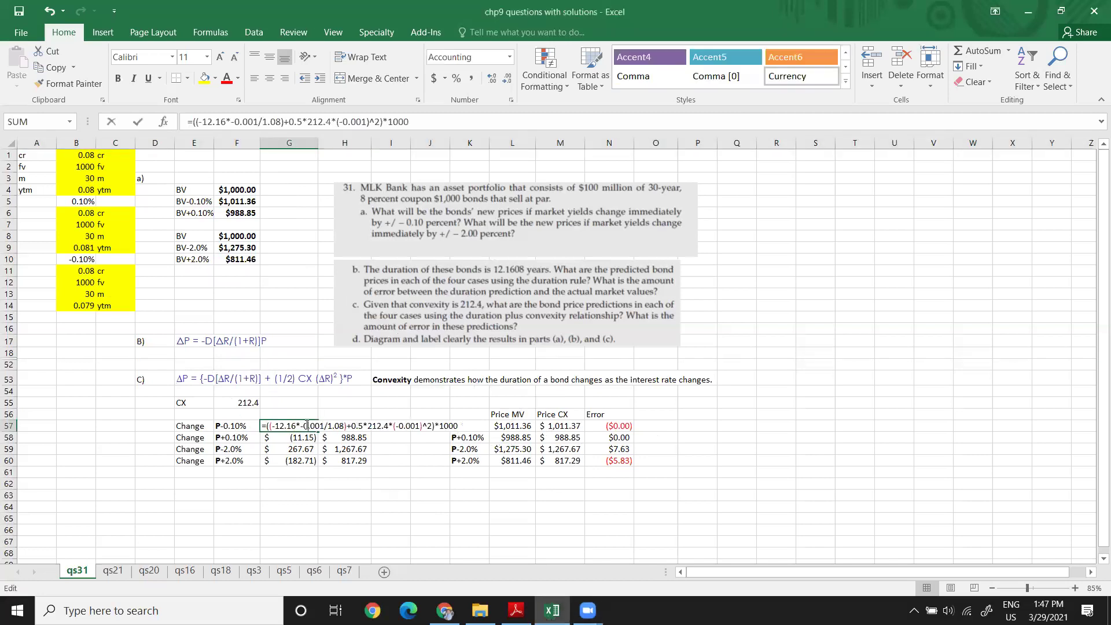
left_click_drag(271, 426, 342, 426)
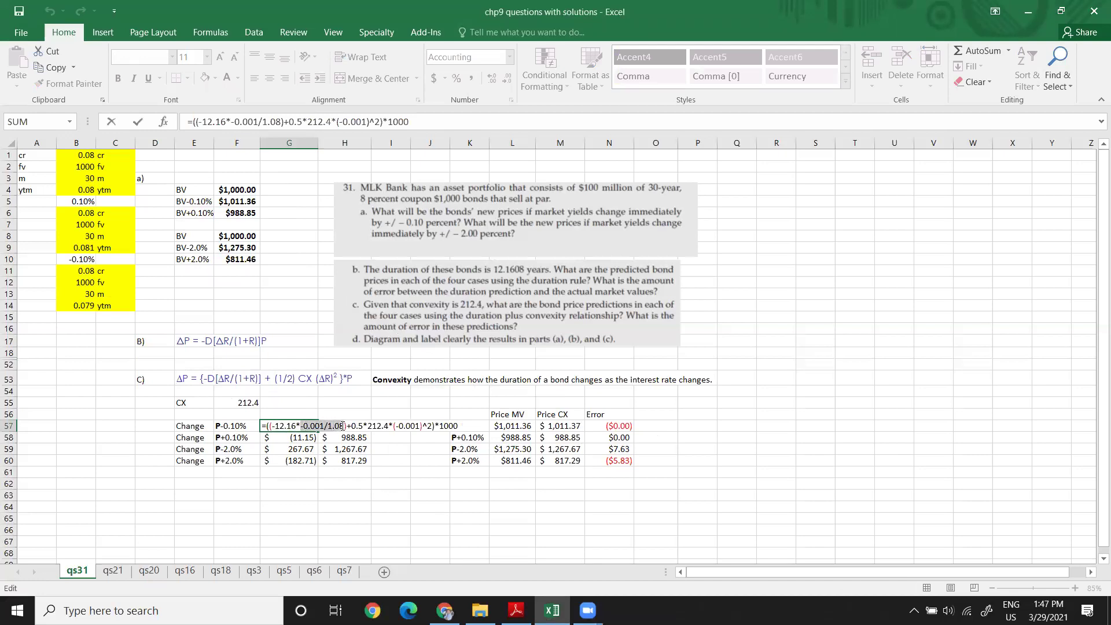
left_click_drag(347, 425, 403, 426)
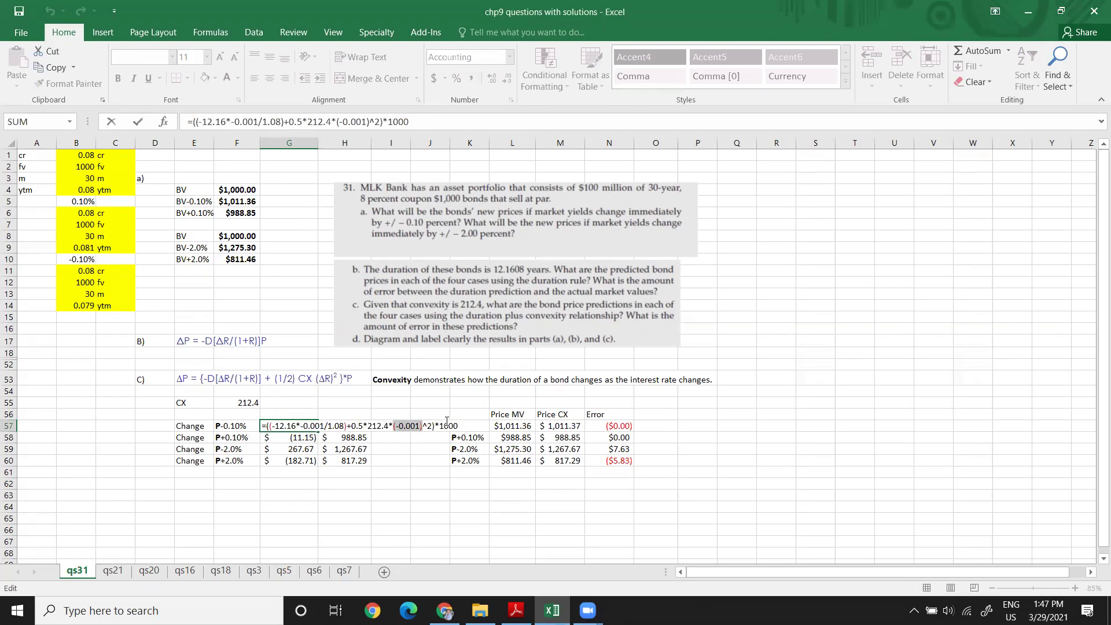
left_click_drag(438, 425, 460, 425)
key("Return")
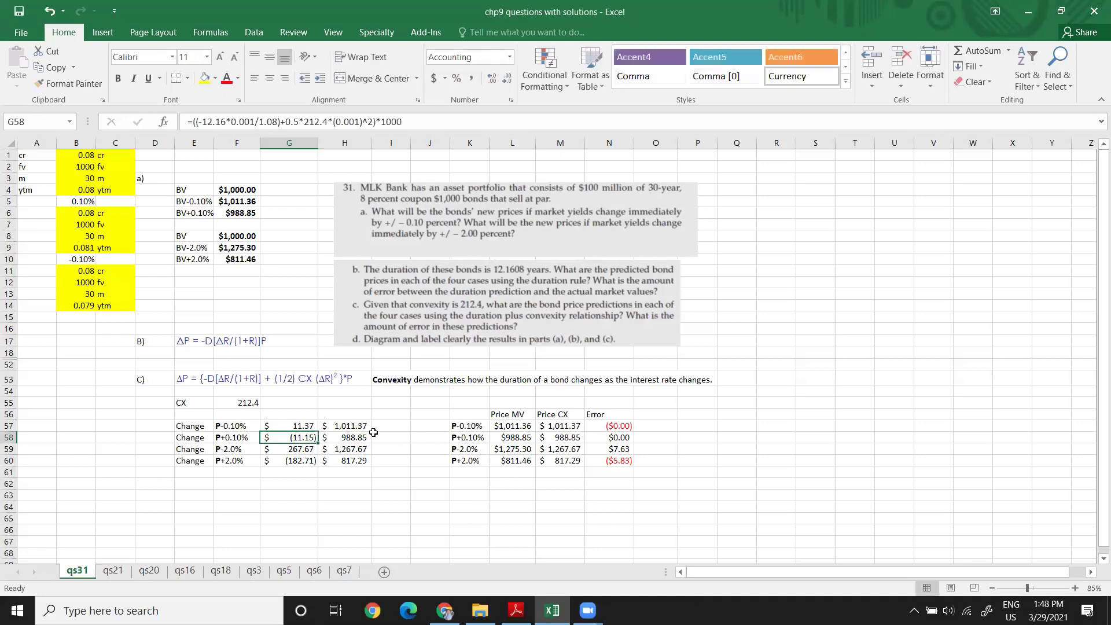
double_click(317, 438)
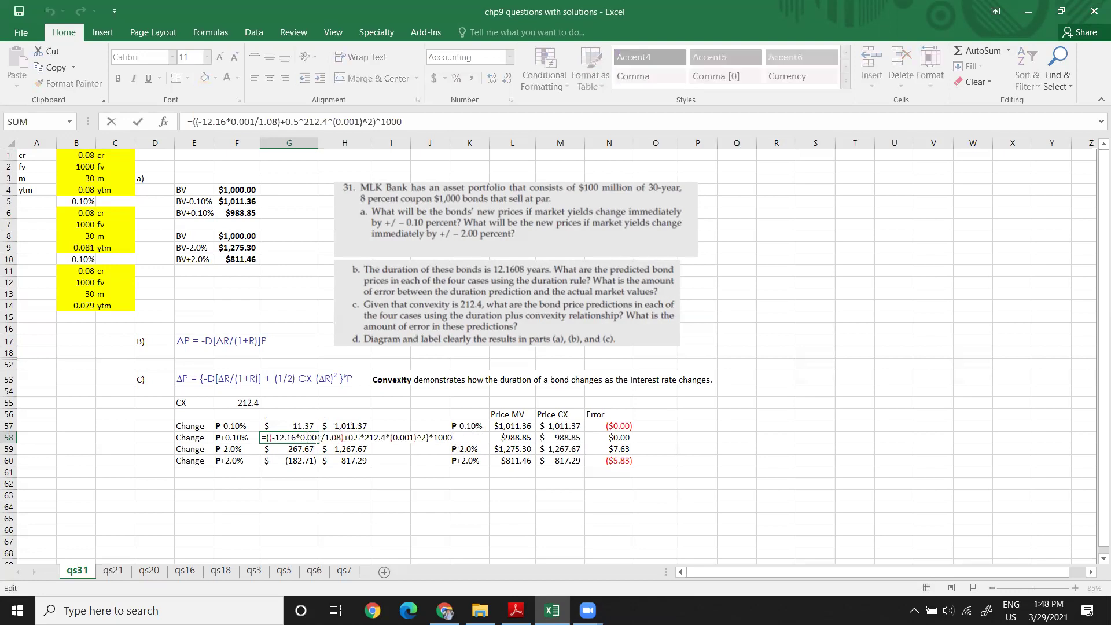
key("Return")
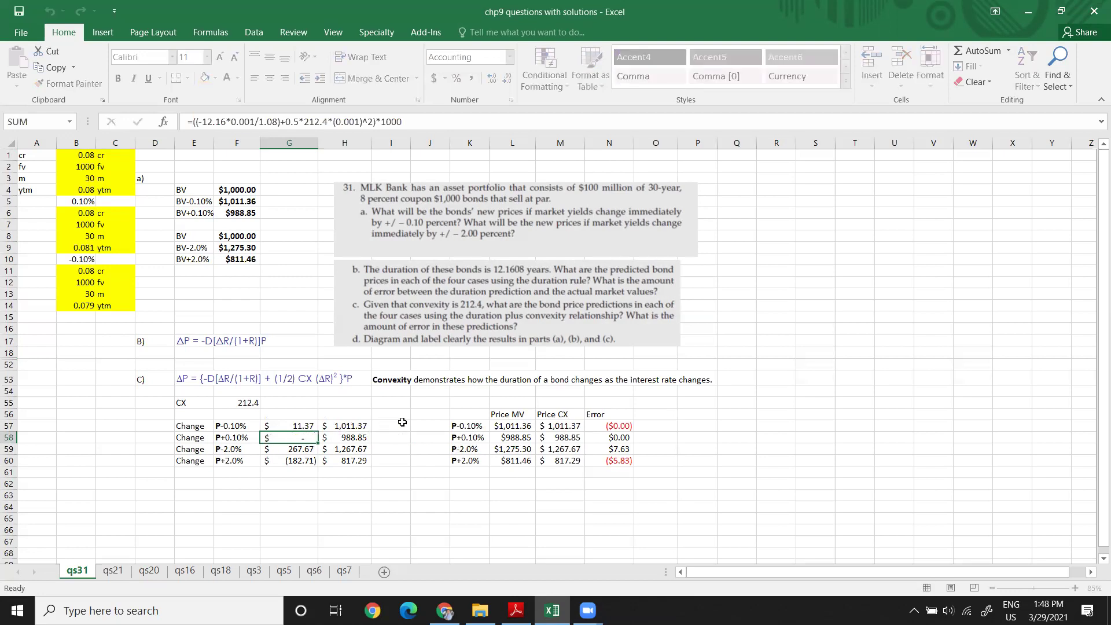
double_click(300, 449)
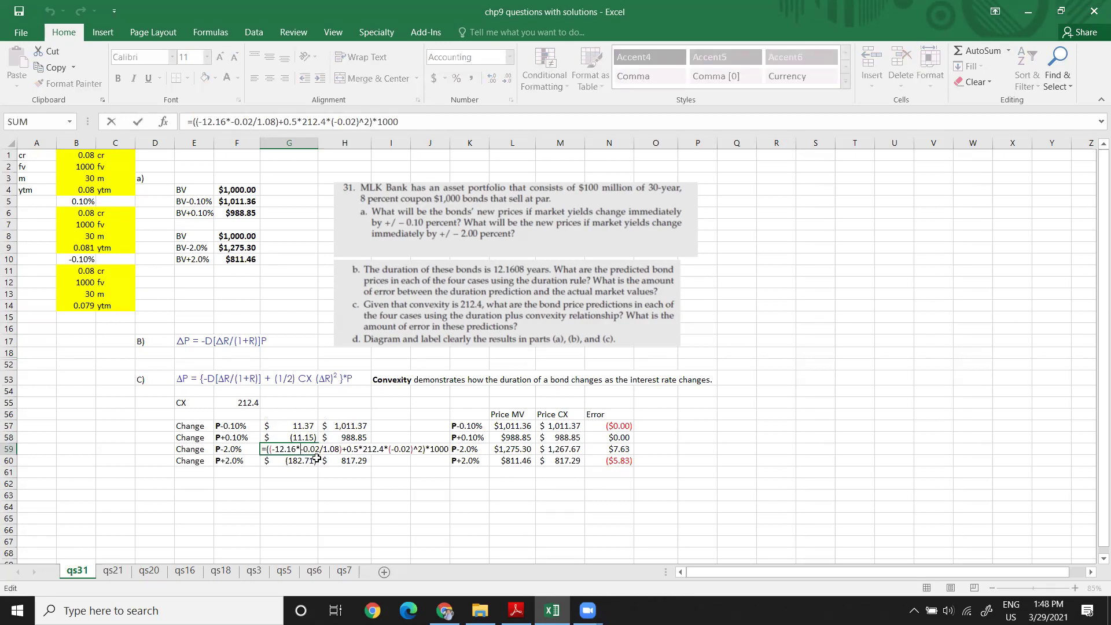
key("Return")
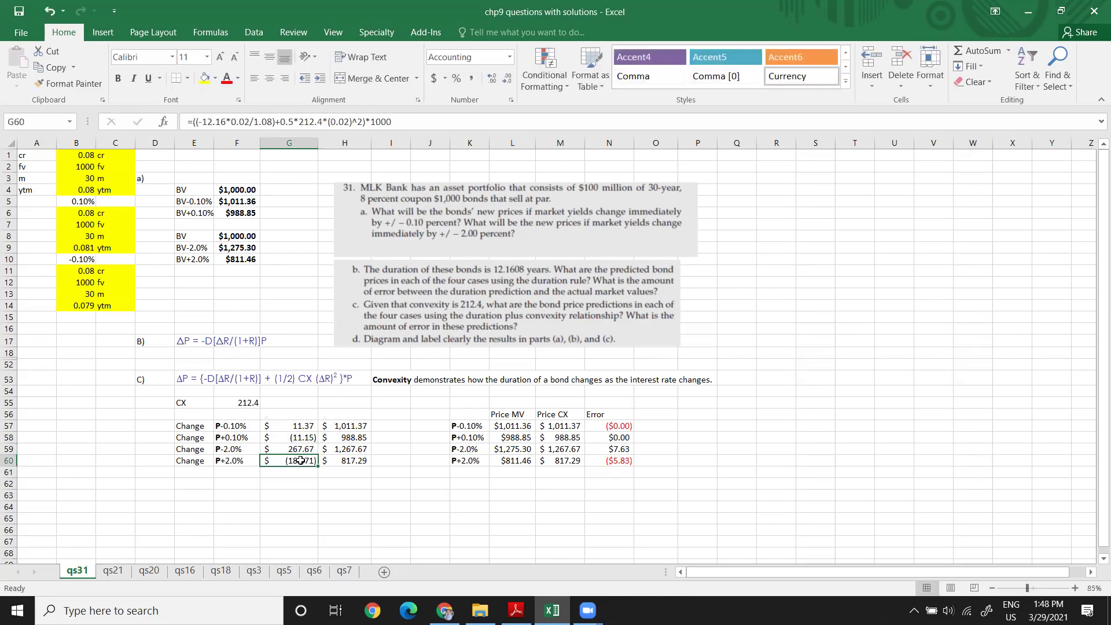
double_click(301, 460)
key("Return")
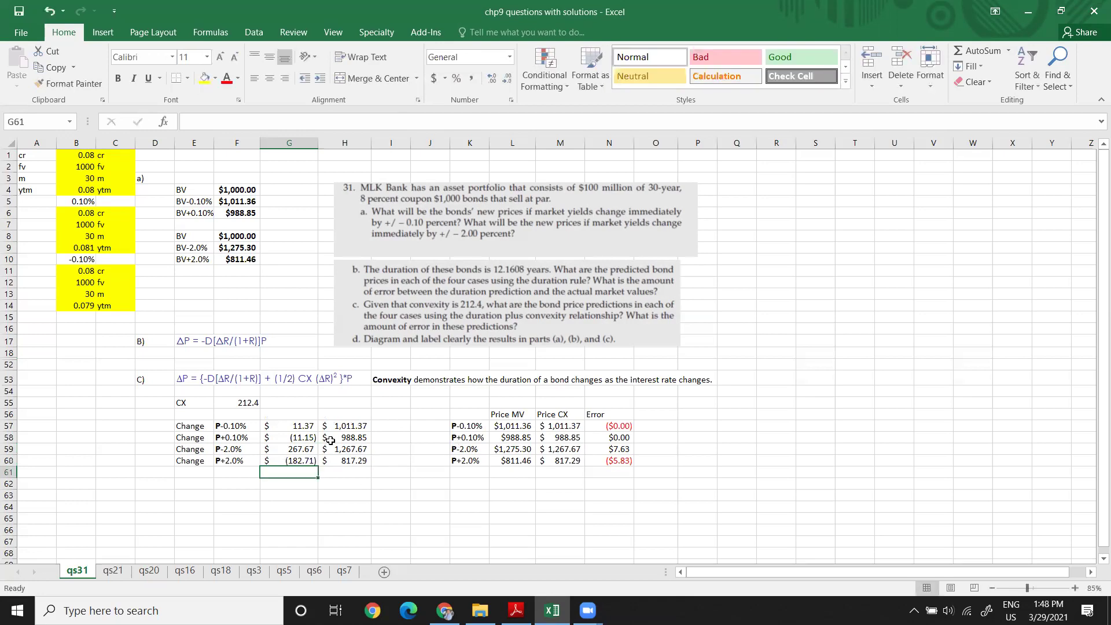
- Highlight in turn the predicted prices in H57:H60, the Error column and the convexity formula in row 53
left_click_drag(342, 428, 356, 461)
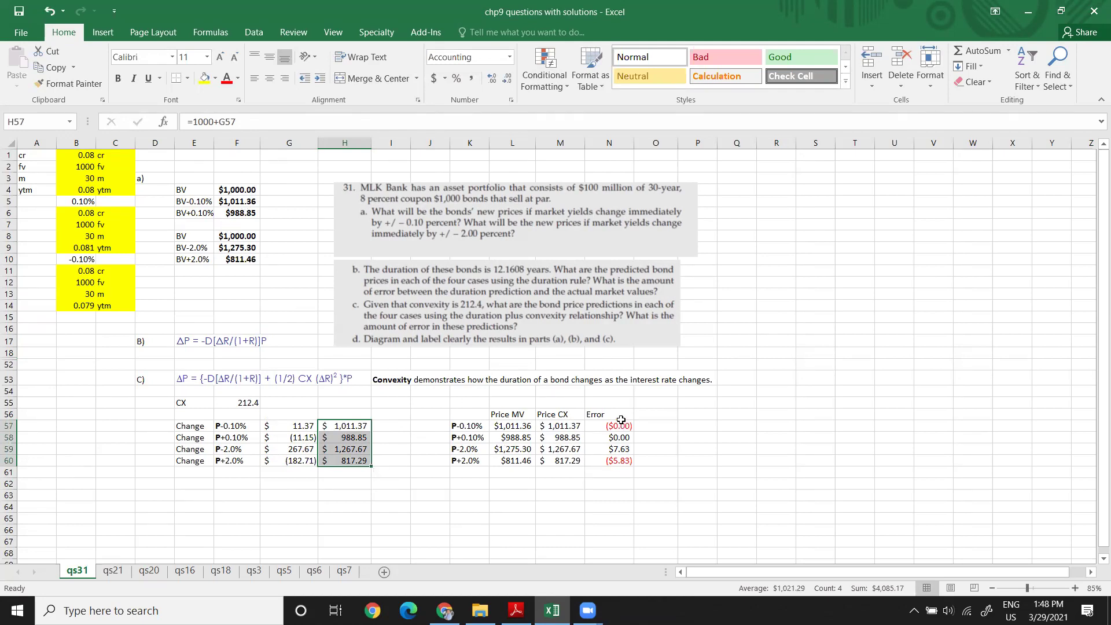
left_click_drag(621, 420, 619, 460)
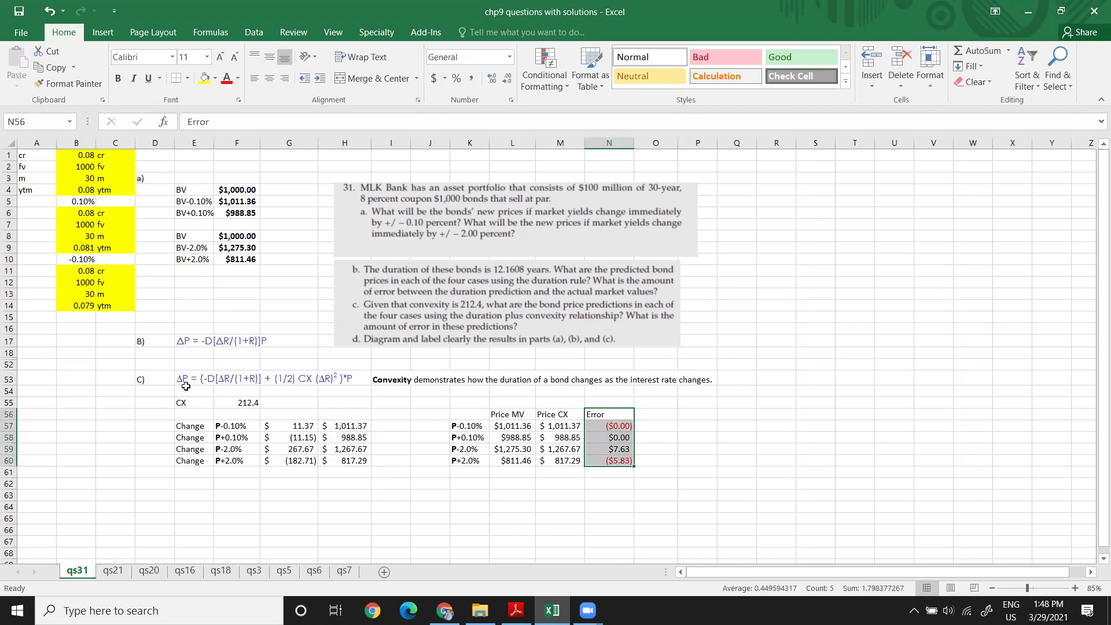
left_click_drag(206, 381, 347, 394)
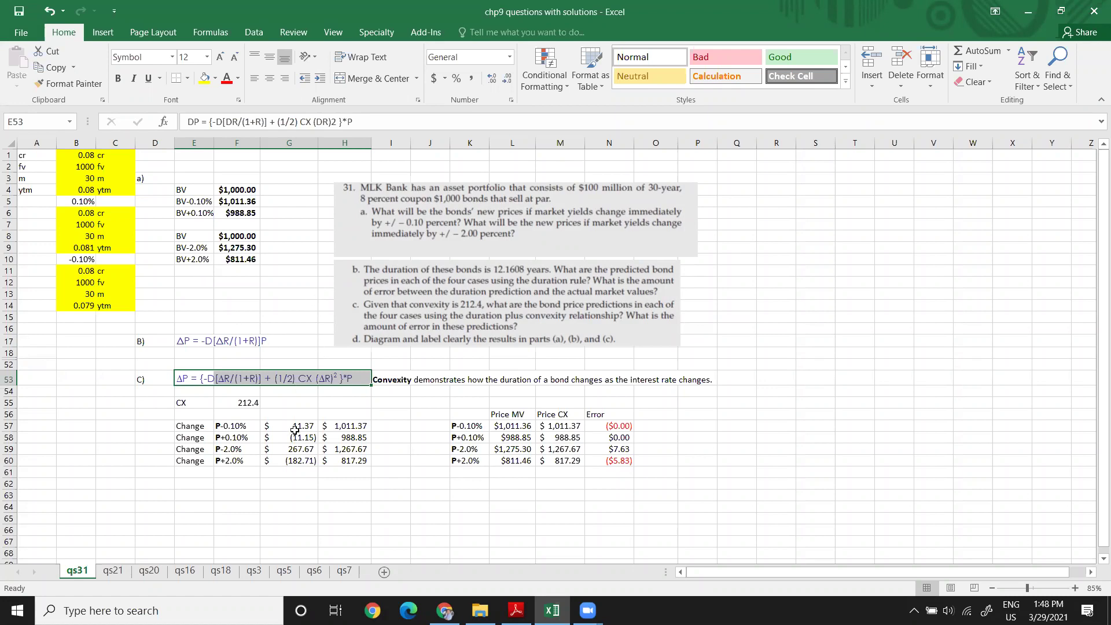
- Unhide rows 19 to 51 on the qs31 sheet and deselect the rows
scroll(295, 428, "down", 3)
scroll(293, 427, "up", 3)
left_click_drag(10, 379, 11, 294)
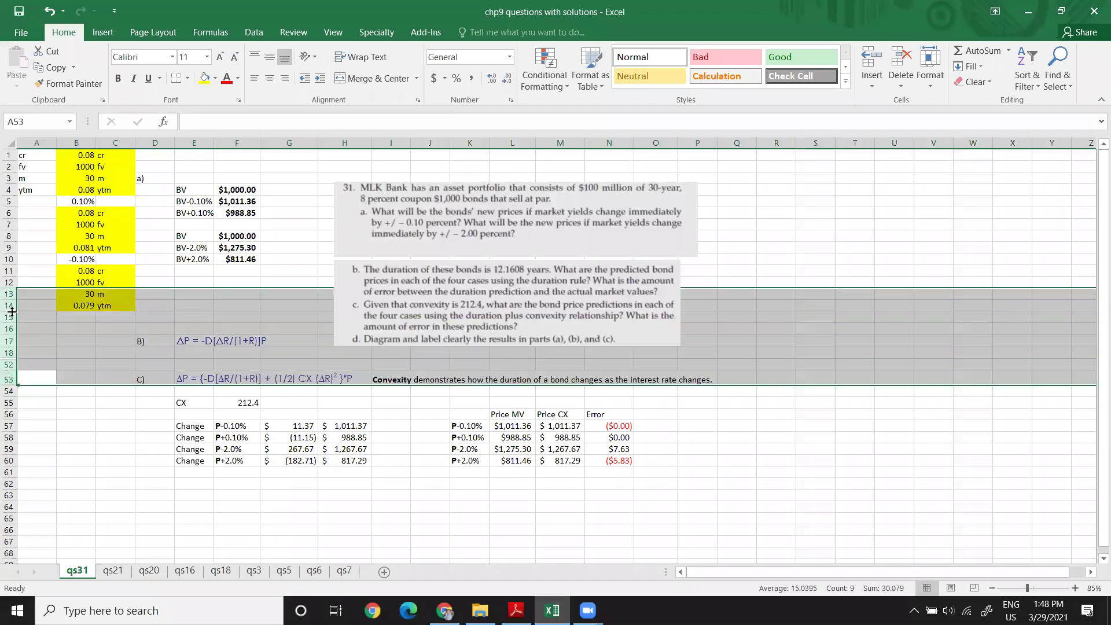
right_click(12, 312)
left_click(45, 521)
scroll(173, 347, "up", 6)
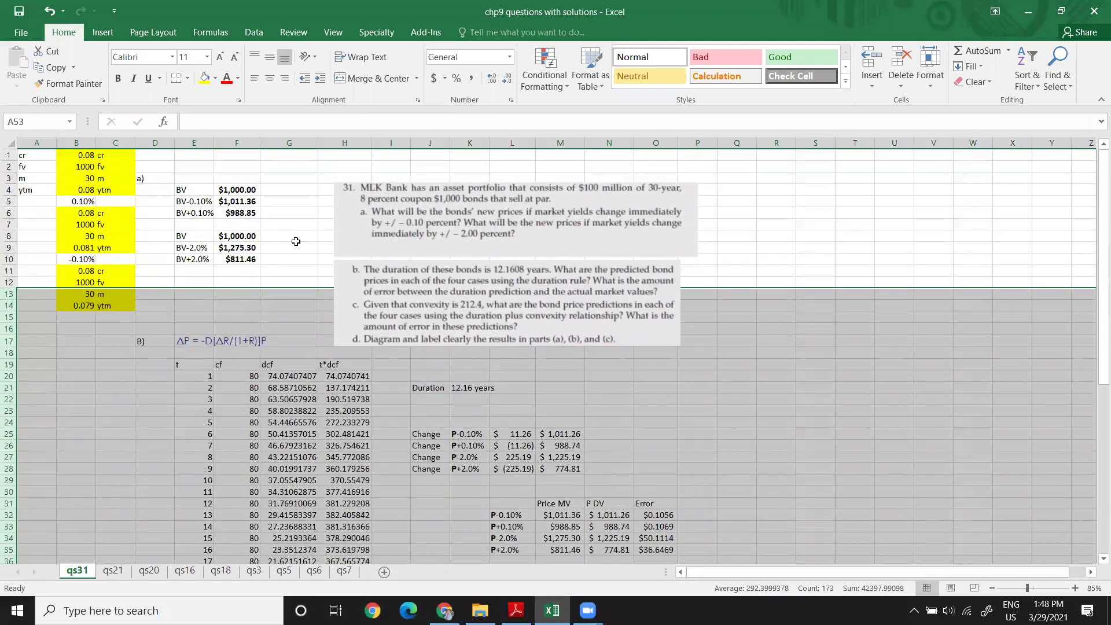
left_click(289, 236)
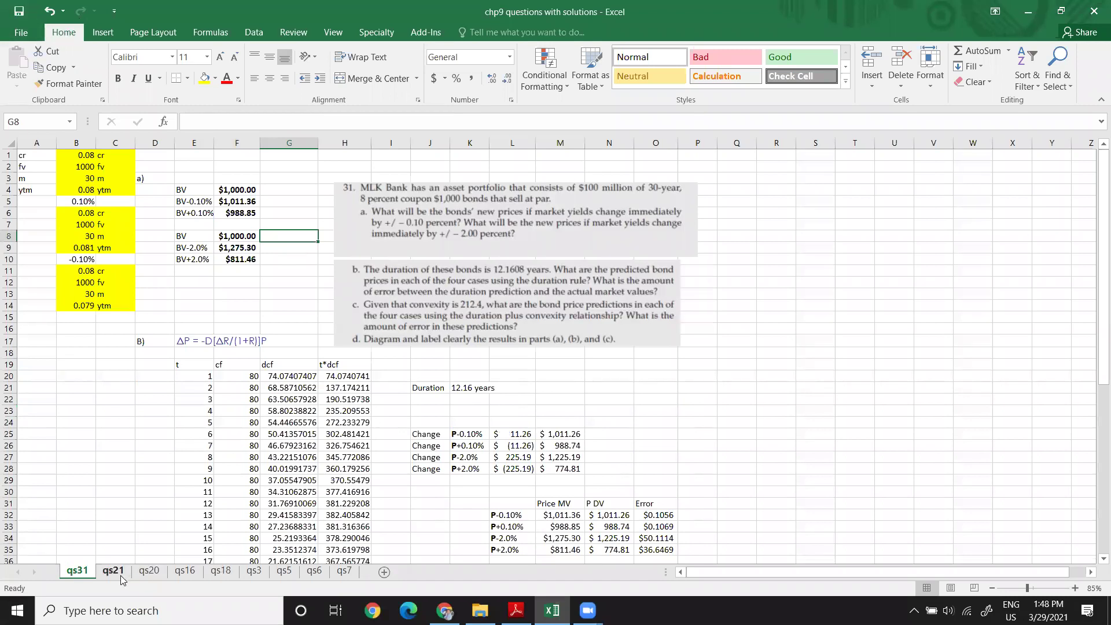
- Look through the remaining question sheets from qs20 to qs7
left_click(158, 574)
left_click(190, 574)
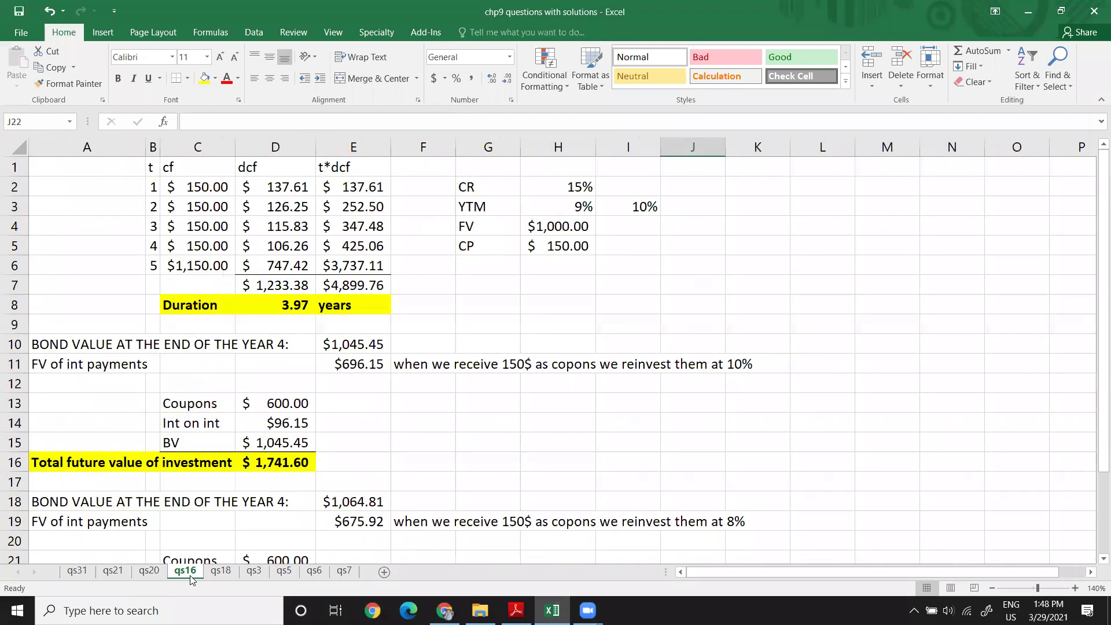
left_click(220, 576)
left_click(254, 576)
left_click(283, 576)
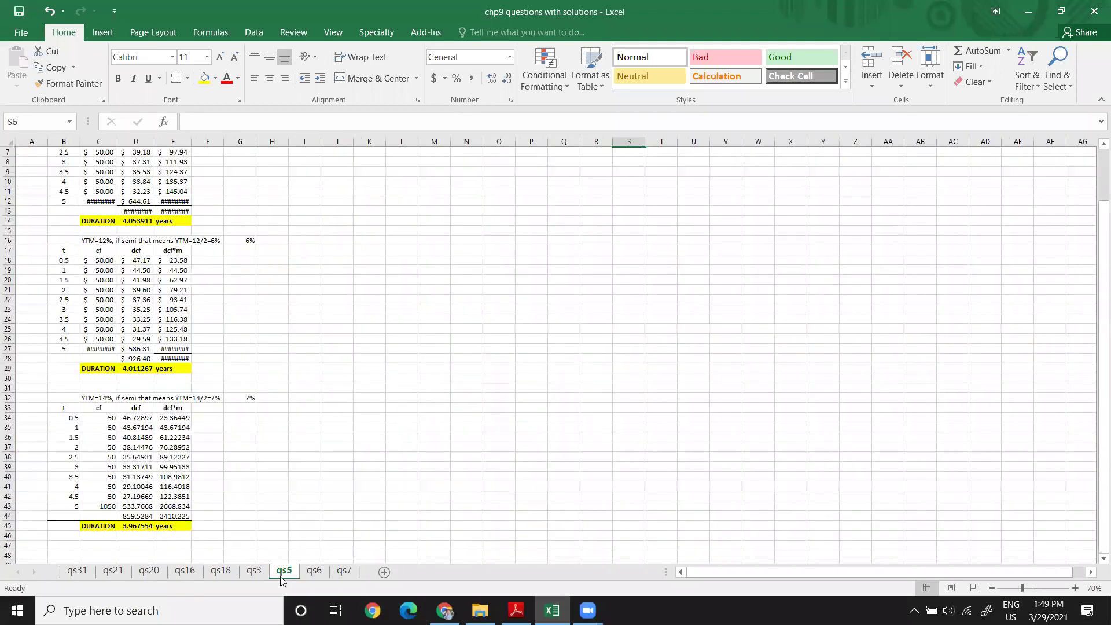
left_click(343, 573)
left_click(324, 574)
- Close the chapter 9 workbook and switch to the Risk Management course page in Chrome
left_click(1093, 7)
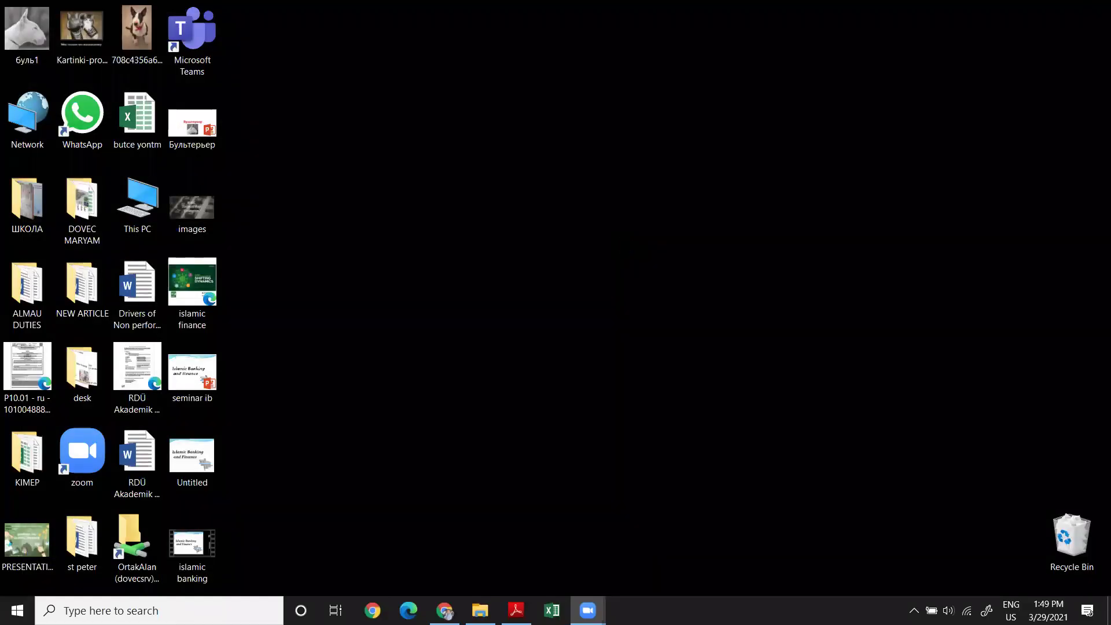
left_click(444, 610)
scroll(190, 277, "up", 3)
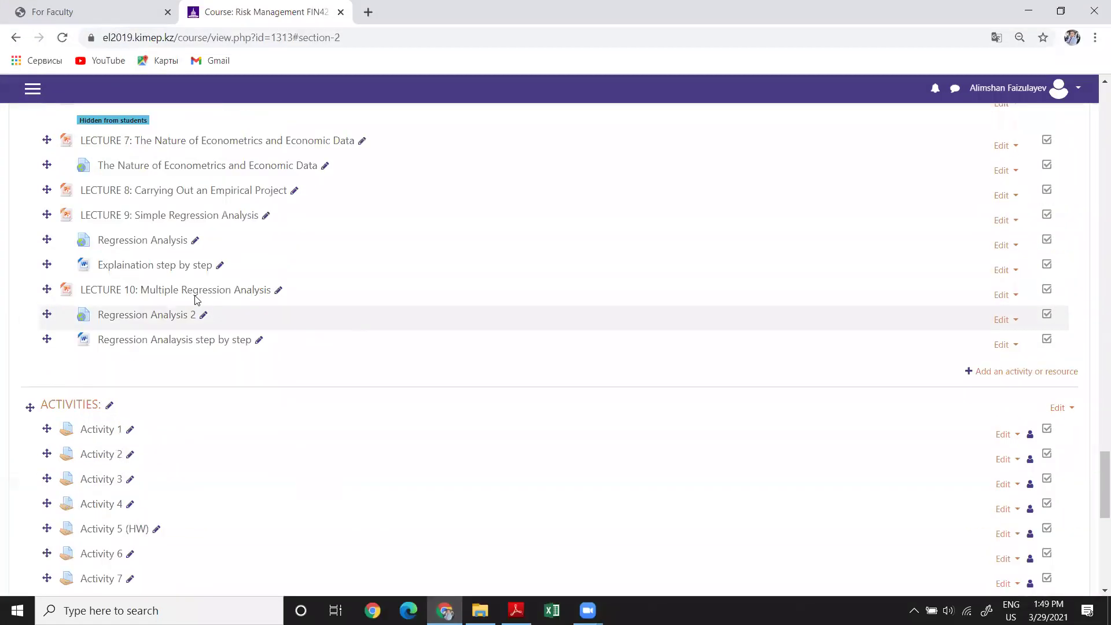
- Add a new File resource to the LECTURE NOTES section and name it "excel file solution"
left_click(984, 413)
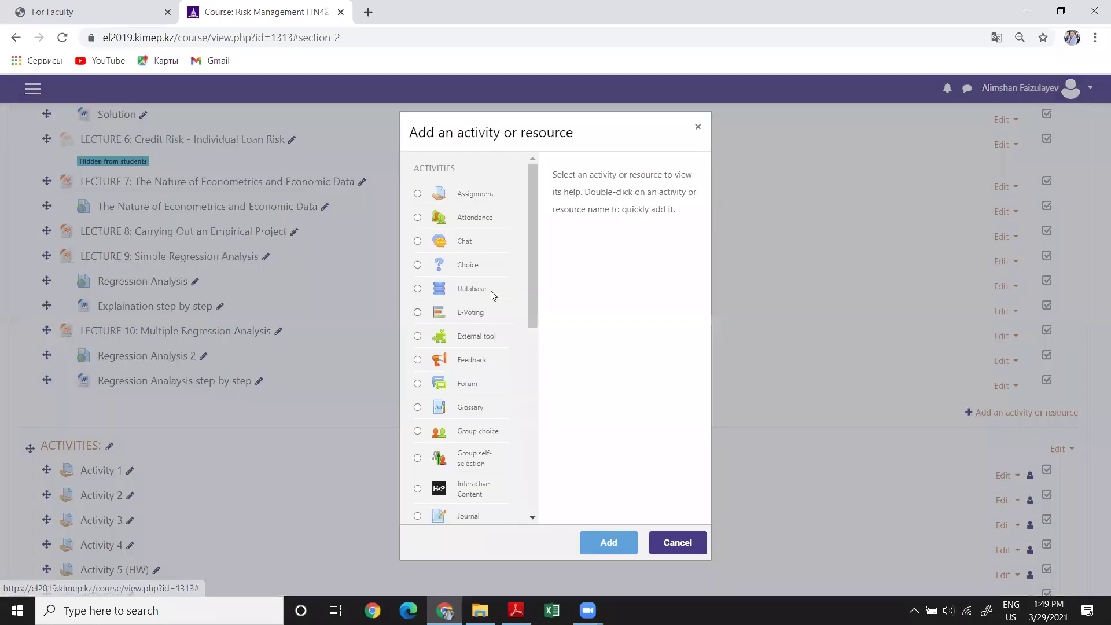
left_click(461, 196)
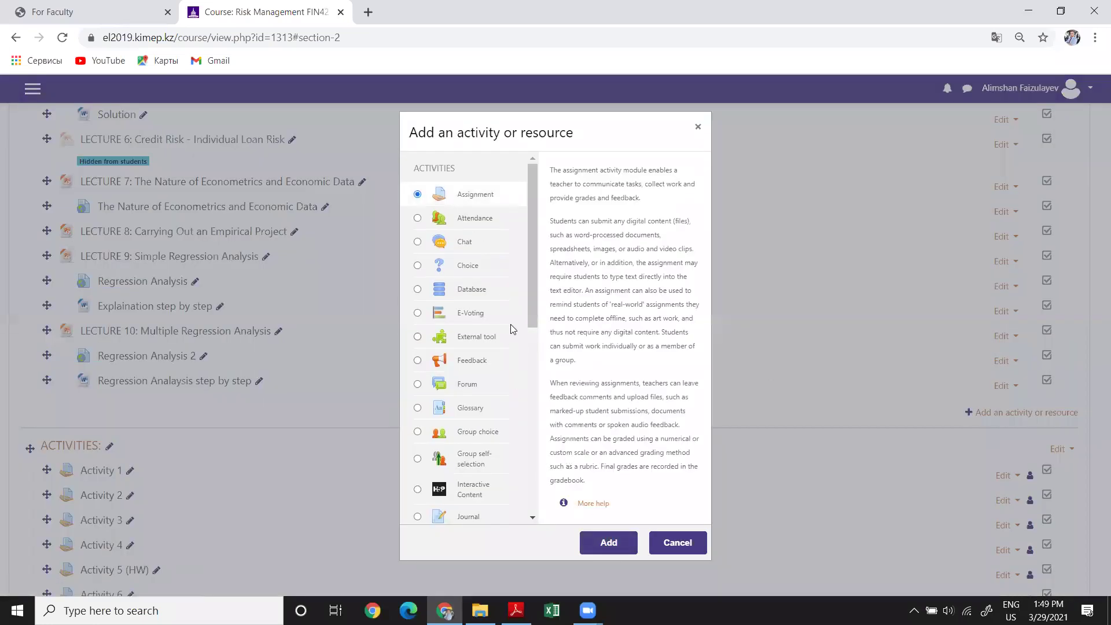
scroll(513, 329, "down", 8)
left_click(457, 386)
left_click(605, 541)
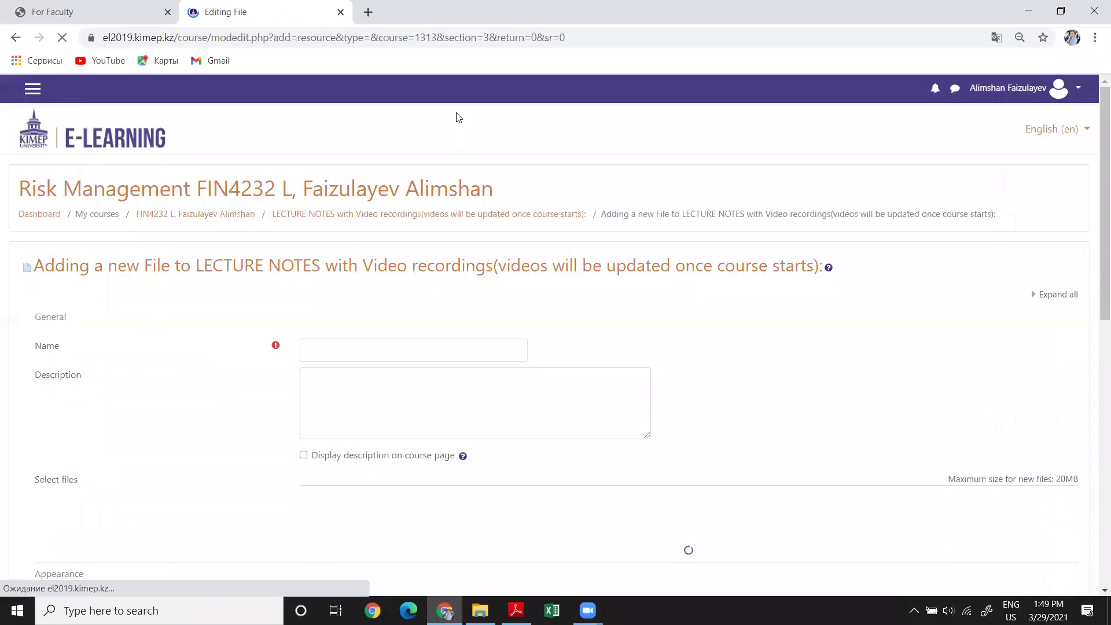
left_click(379, 344)
type("excel file")
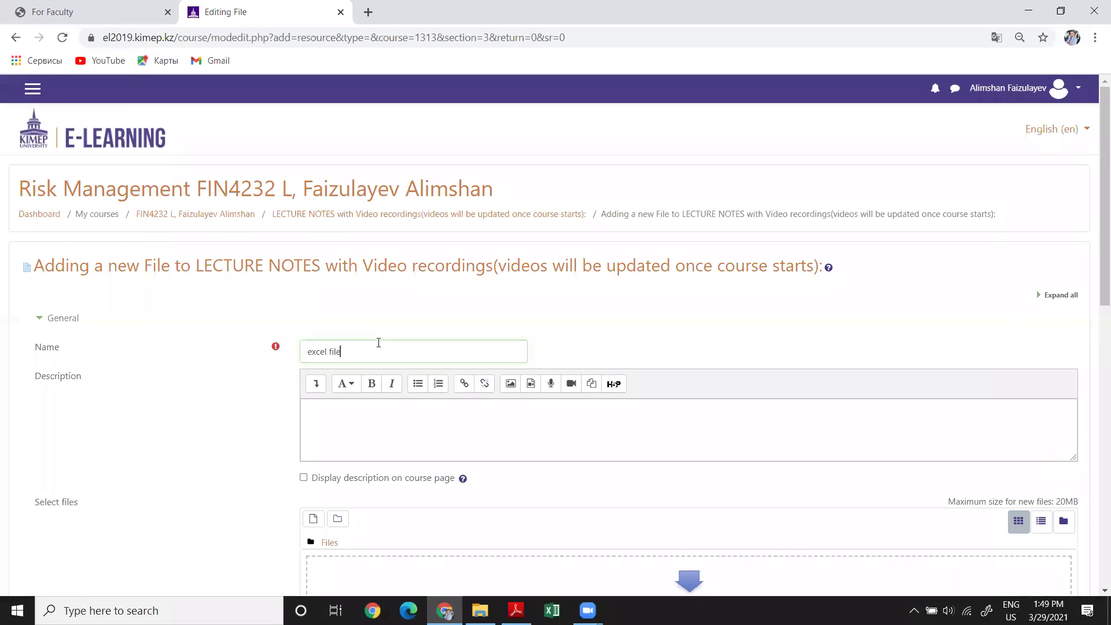
type(" solution")
- Upload the chp9 solutions workbook from the KIMEP > SPRING2021 > RISK MGMT desktop folder and save the resource, returning to the course
scroll(752, 255, "down", 8)
left_click(693, 139)
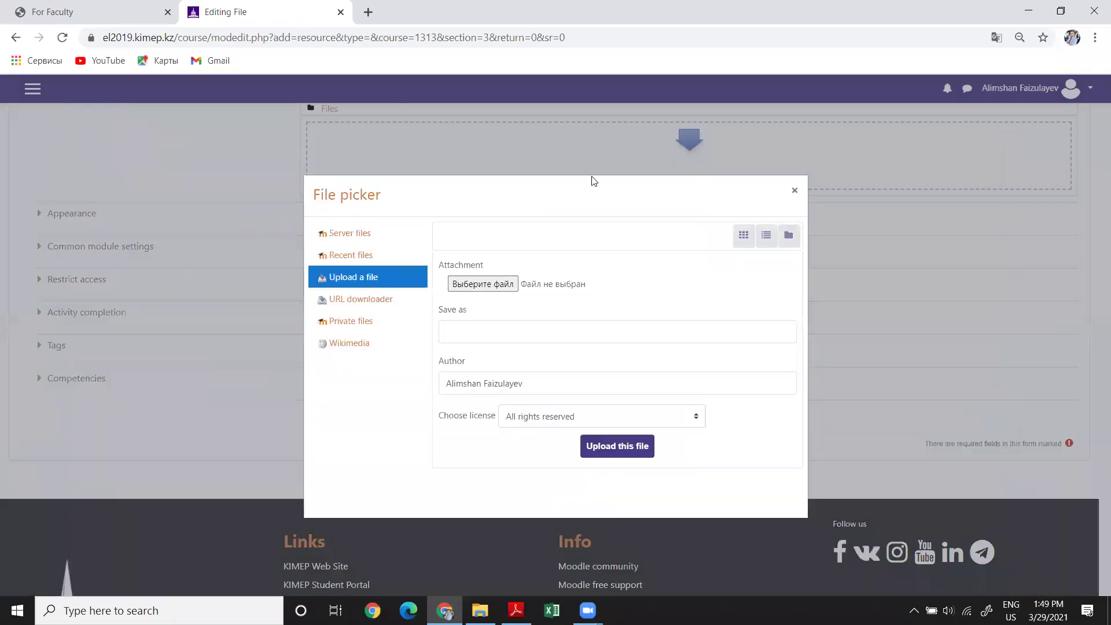
left_click(483, 283)
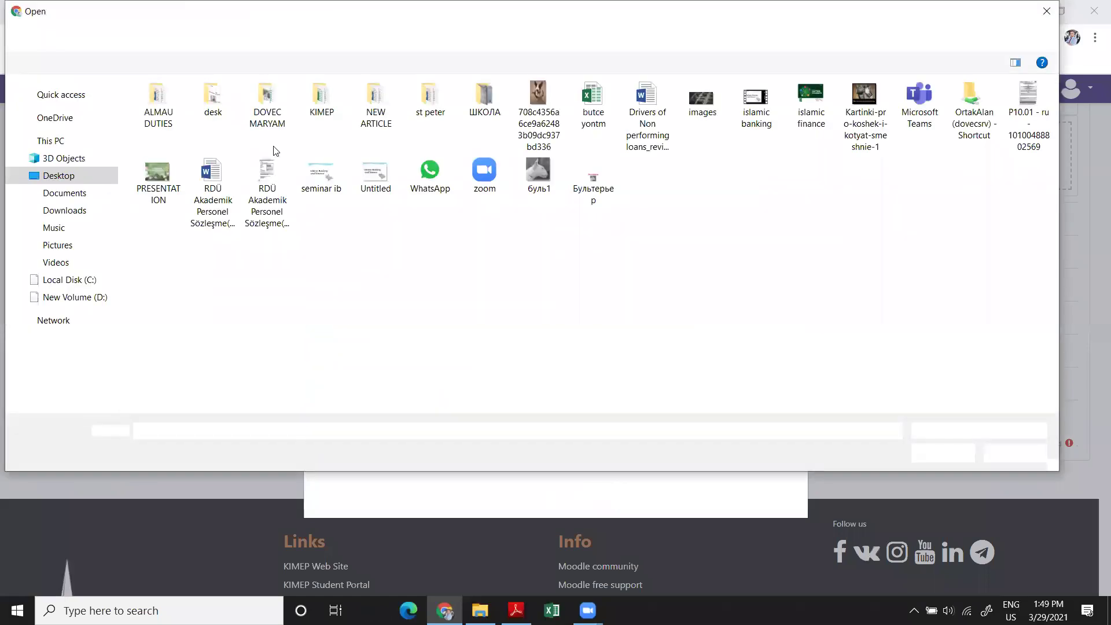
double_click(320, 99)
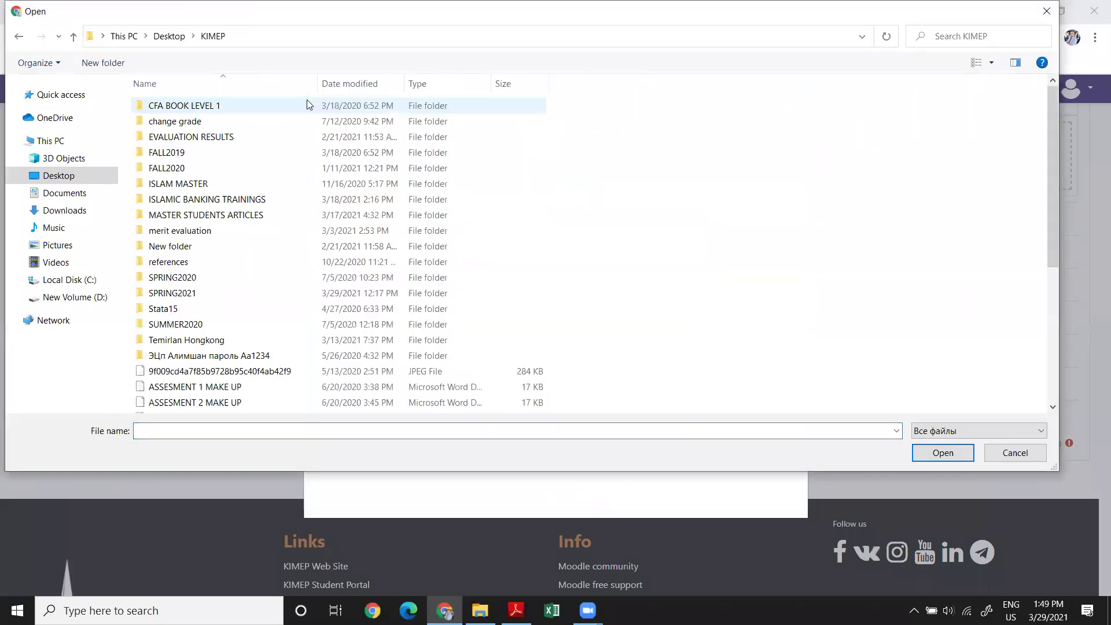
double_click(172, 293)
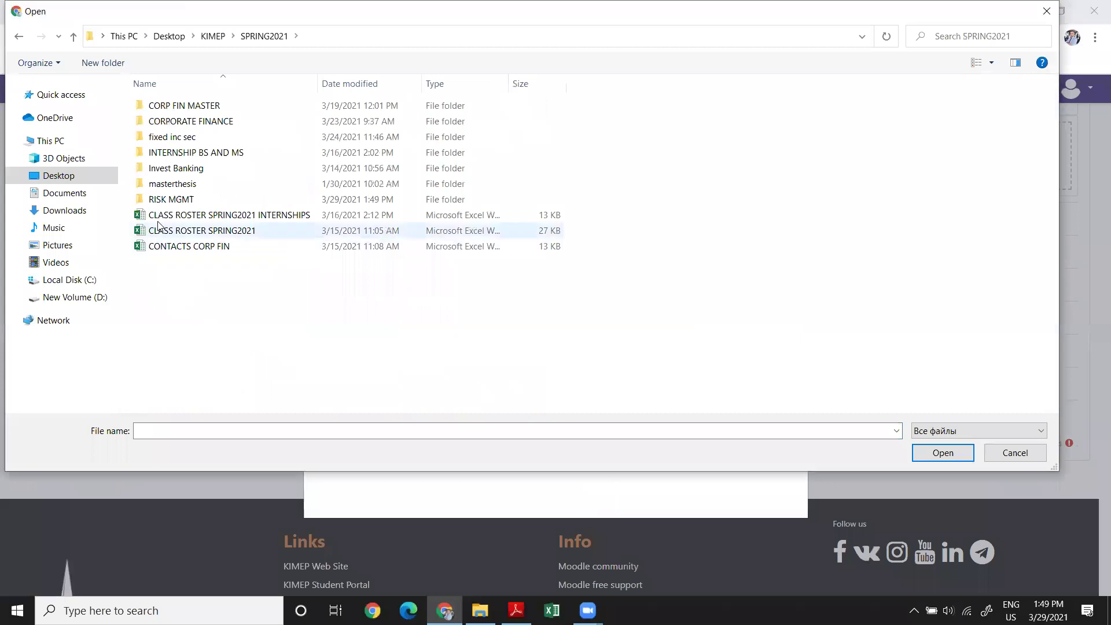
double_click(173, 199)
double_click(170, 186)
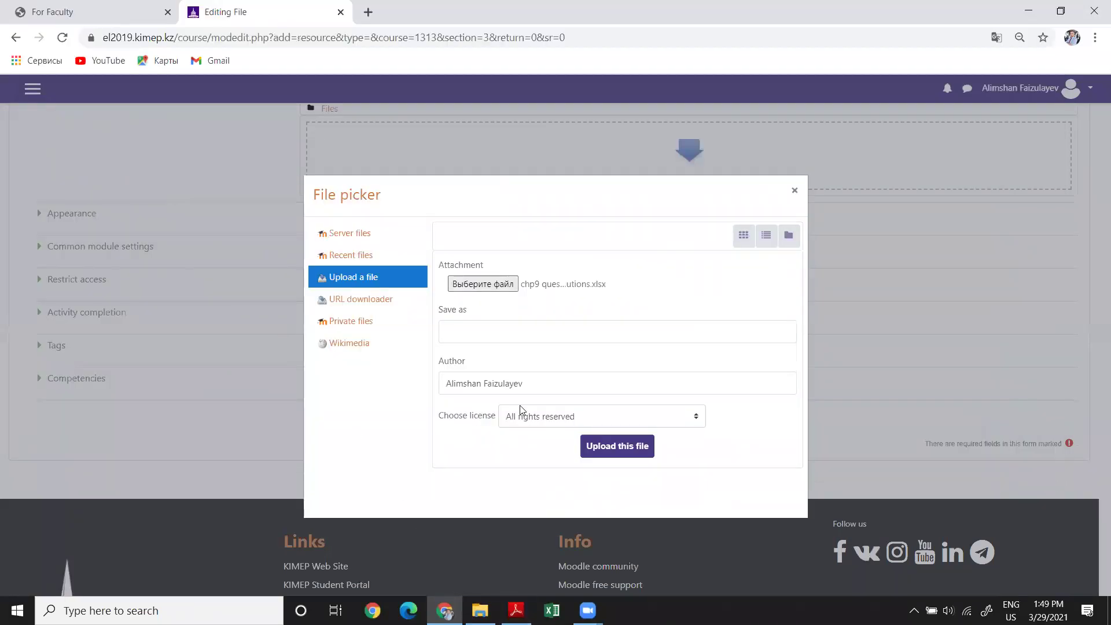
left_click(605, 446)
left_click(368, 434)
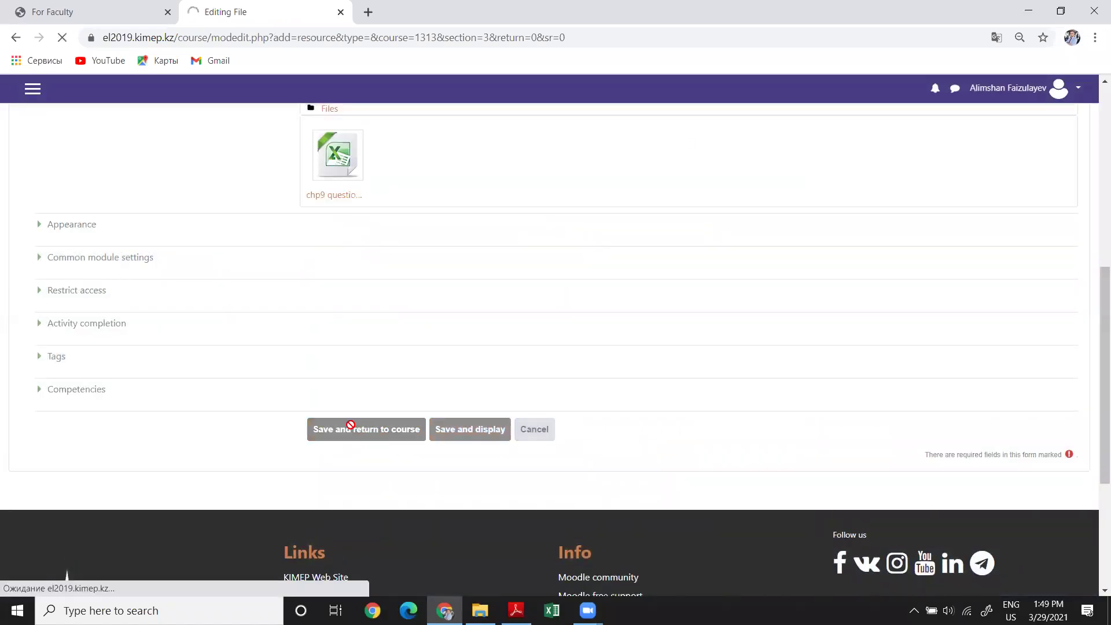
- Move the "excel file solution" item directly below the LECTURE 5 Solution file and indent it one level
scroll(309, 367, "down", 15)
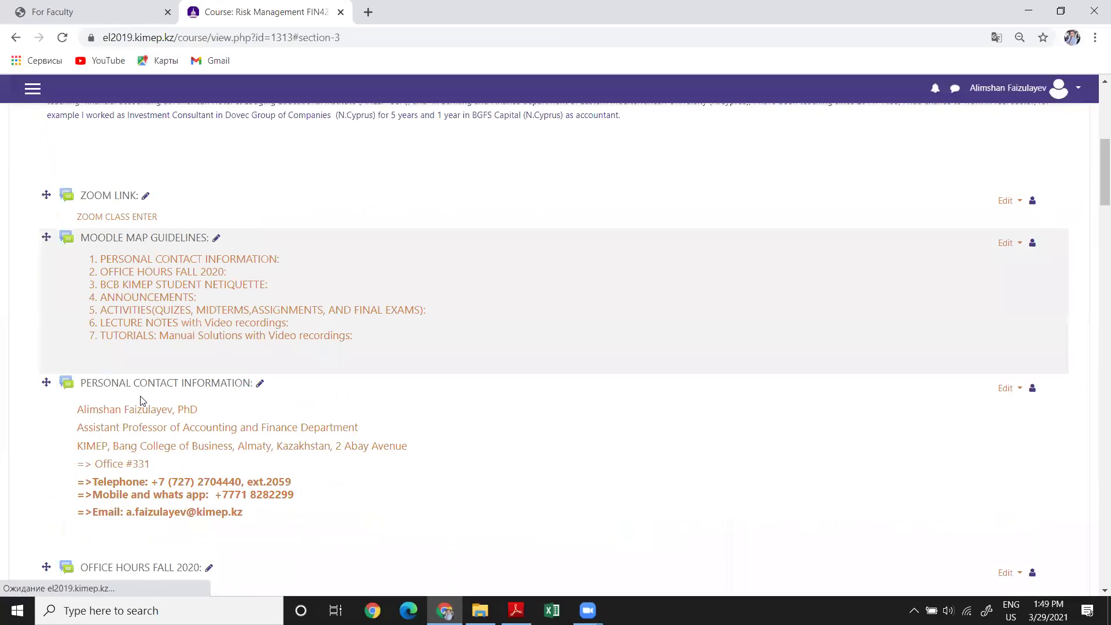
scroll(141, 400, "down", 20)
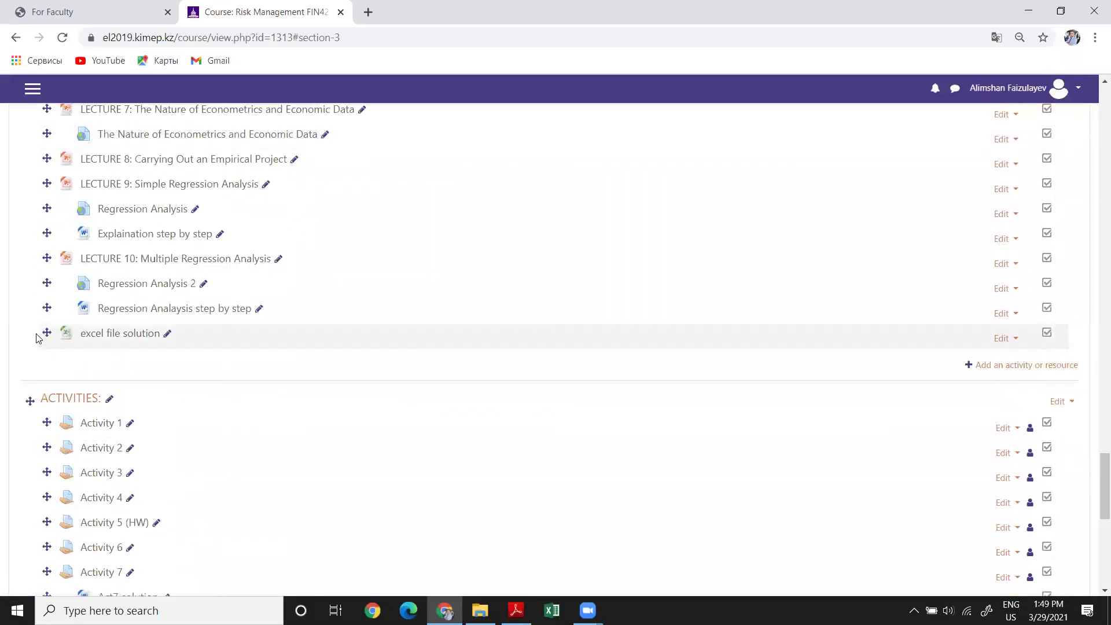
scroll(45, 331, "up", 3)
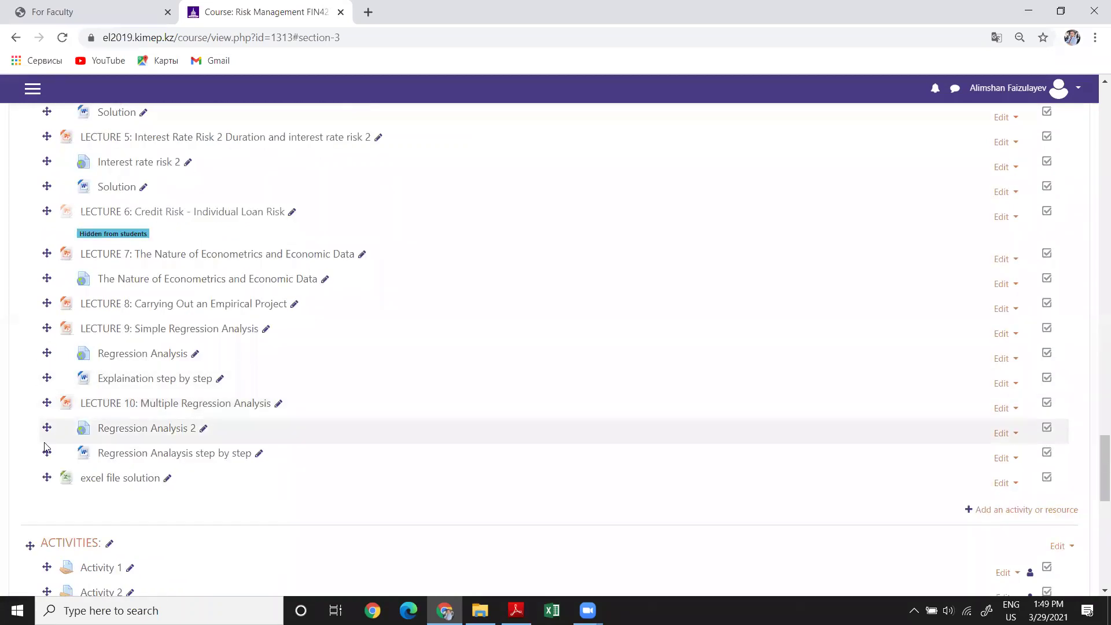
left_click_drag(46, 476, 47, 201)
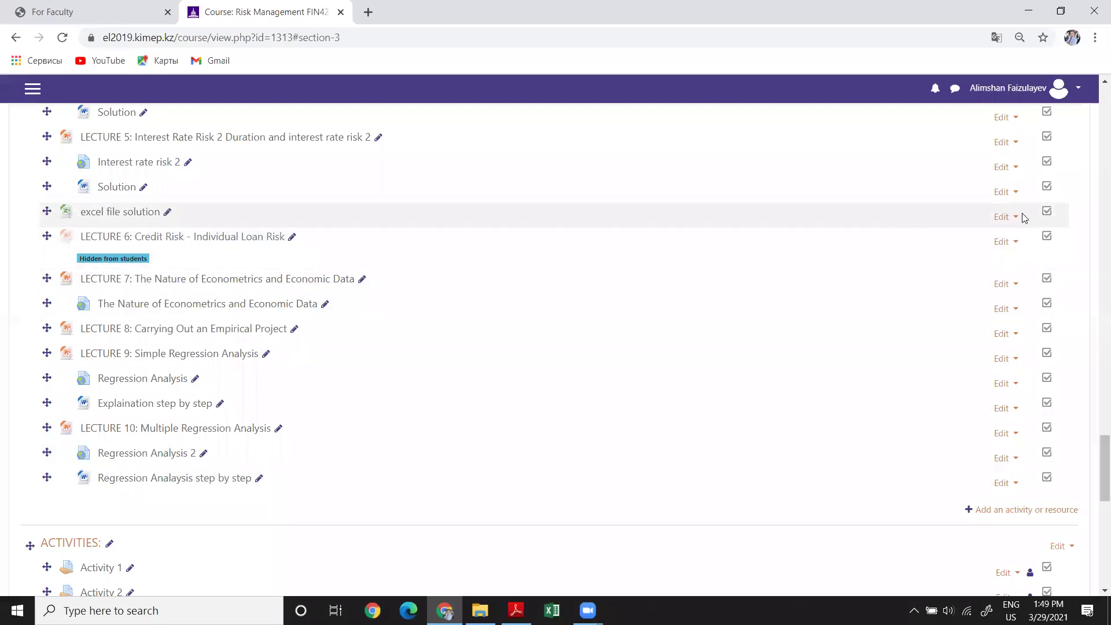
left_click(1003, 216)
left_click(980, 253)
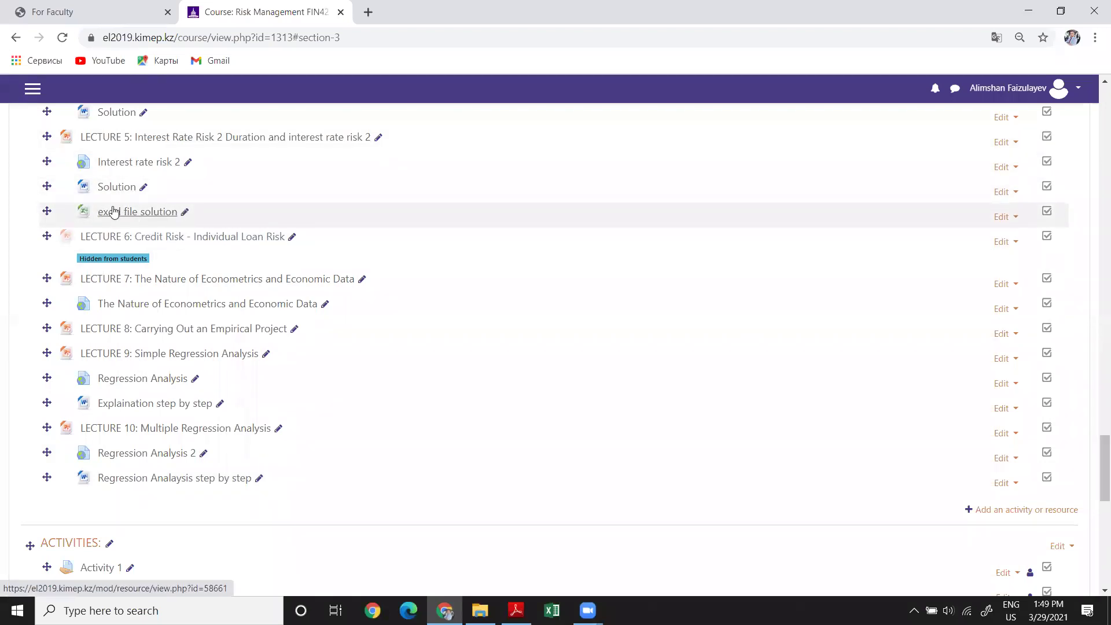
scroll(1084, 218, "up", 15)
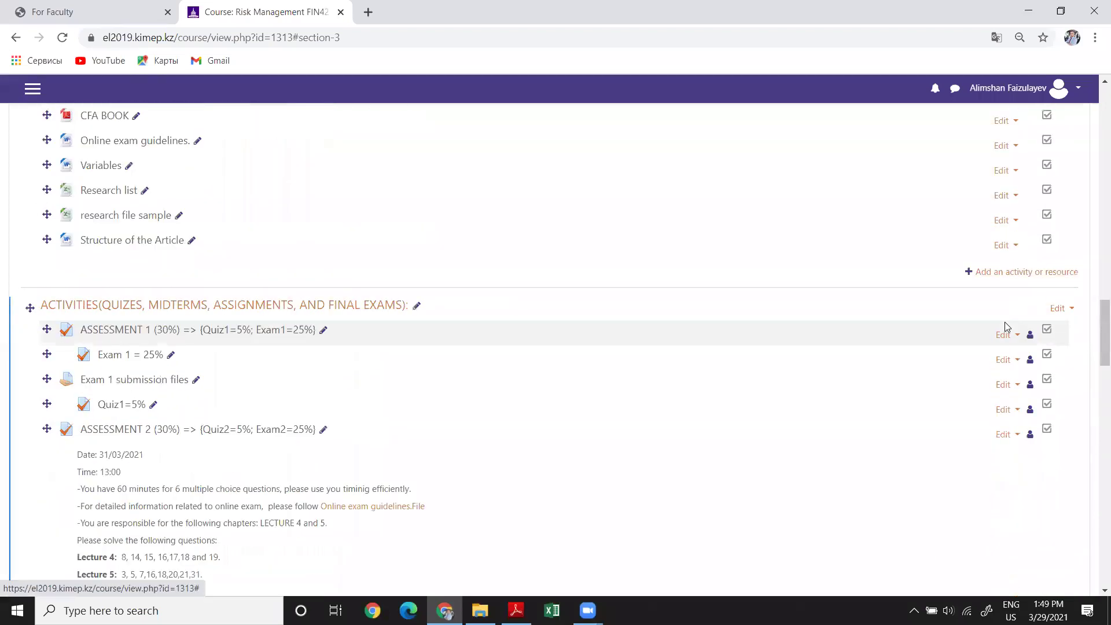
scroll(1005, 327, "up", 20)
scroll(649, 297, "down", 20)
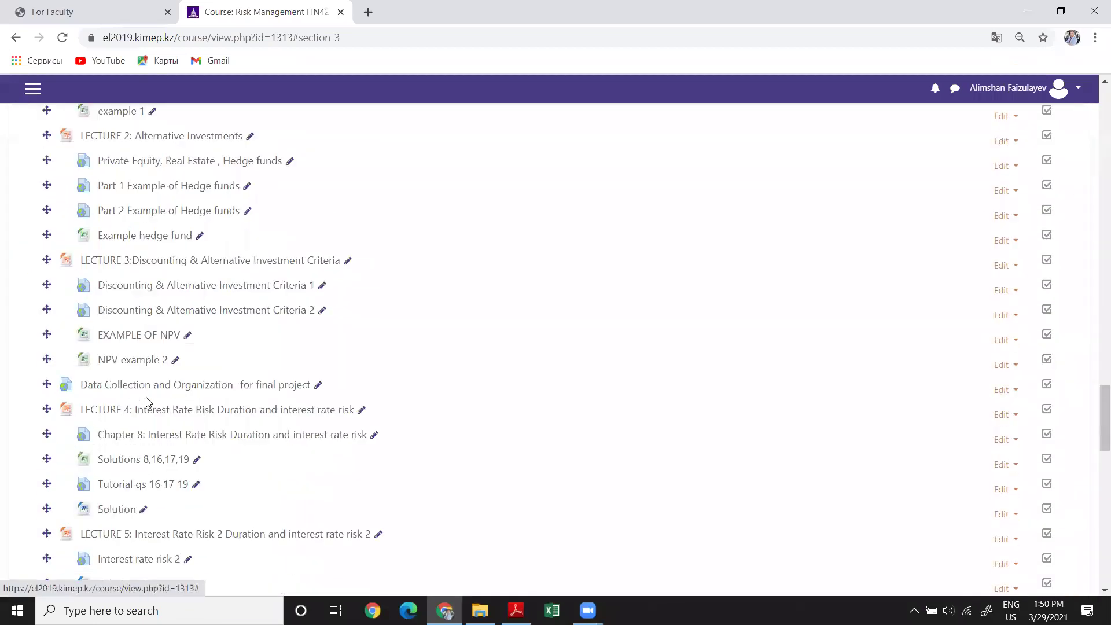
scroll(147, 400, "down", 3)
- Open the 29/03/2021 attendance sheet for Risk Management (FIN4232) group 1 from the faculty page
left_click(116, 12)
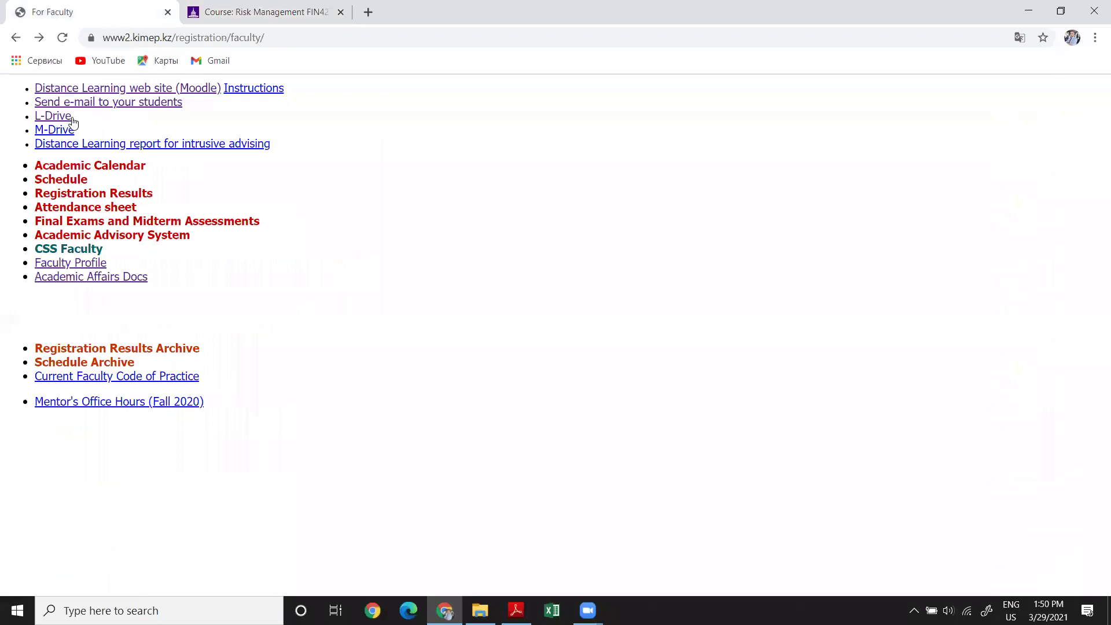
left_click(60, 210)
left_click(92, 275)
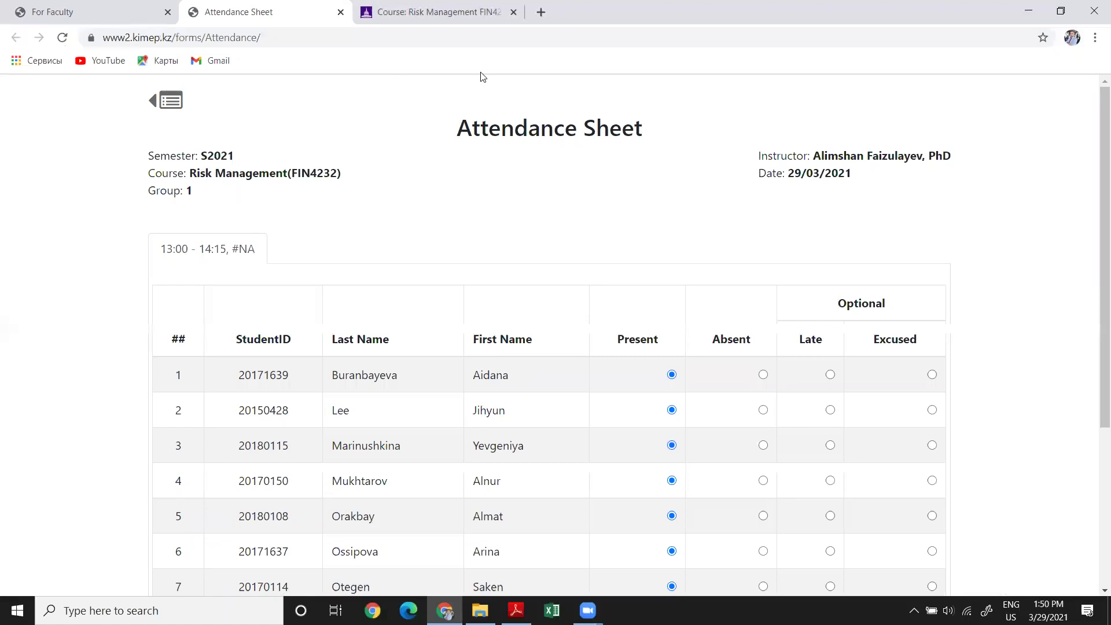
- Call the roll by highlighting the first names in rows 2 to 6, and mark the student in row 6 absent
double_click(488, 411)
double_click(505, 443)
scroll(531, 425, "down", 2)
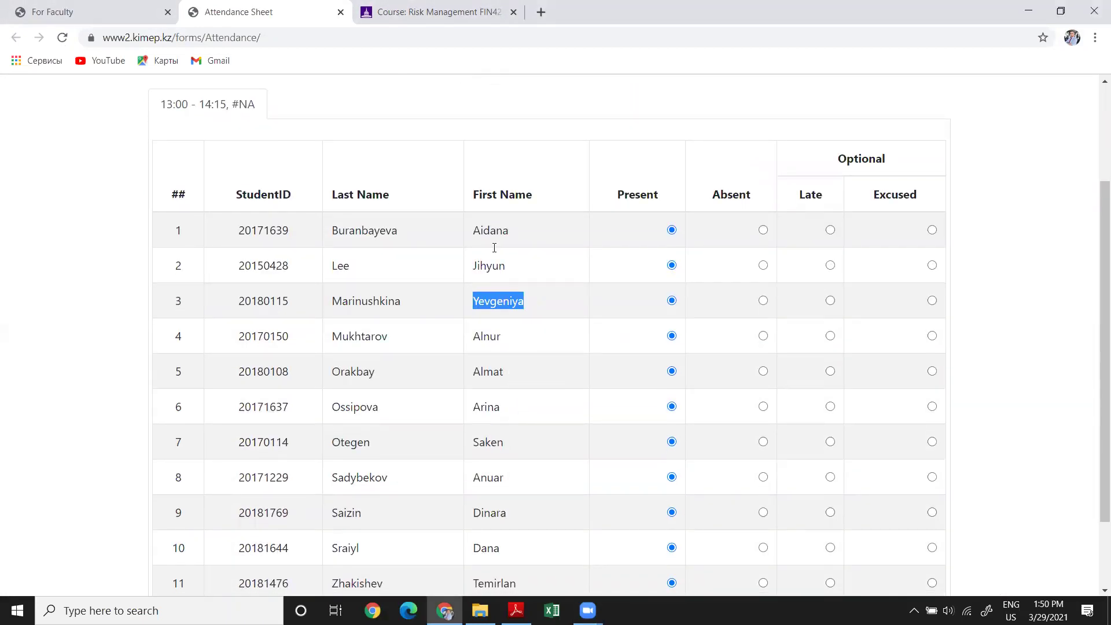
double_click(485, 345)
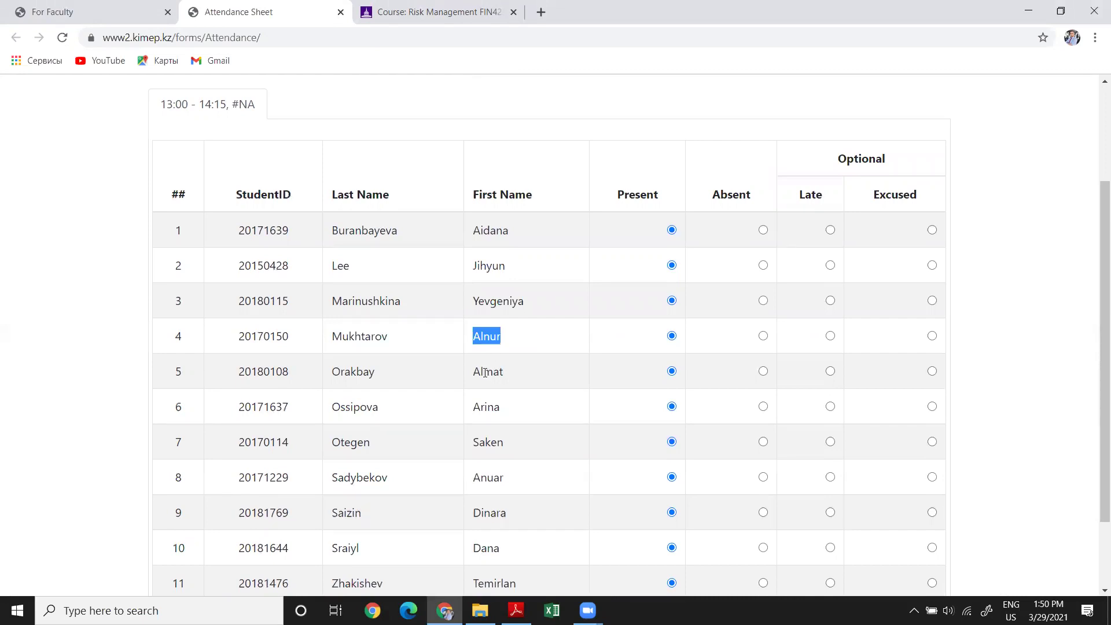
double_click(485, 371)
scroll(488, 360, "down", 1)
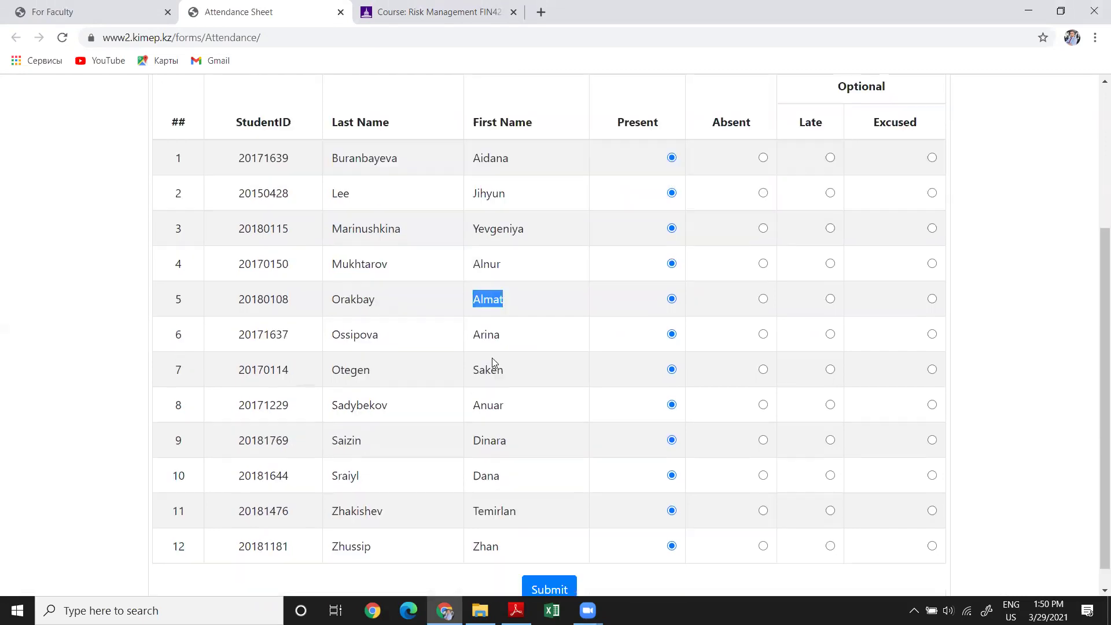
double_click(492, 336)
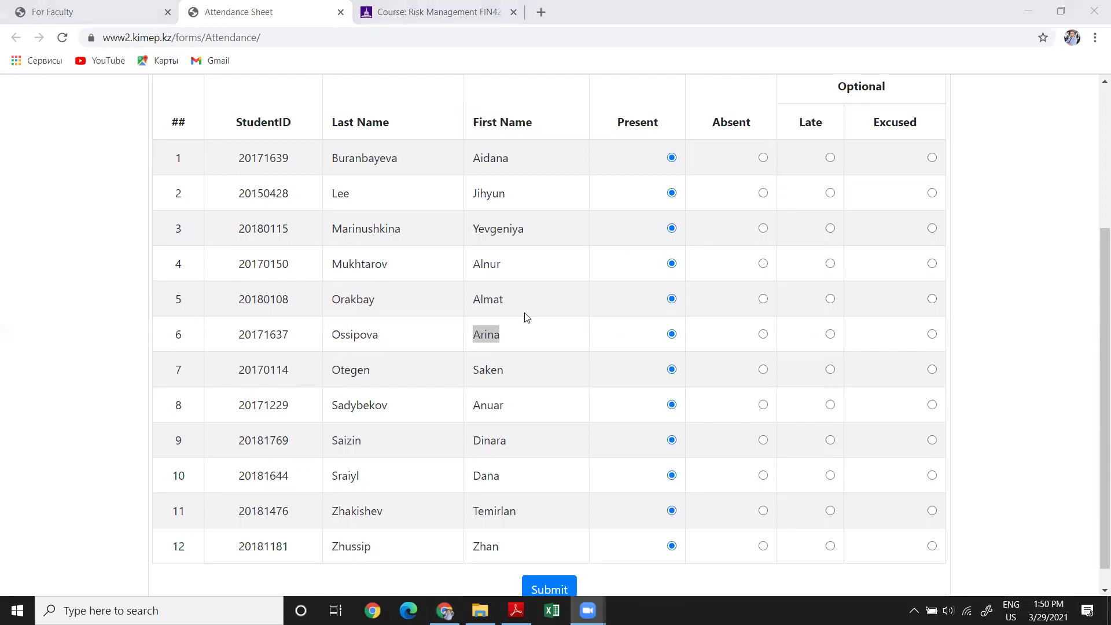
left_click(763, 334)
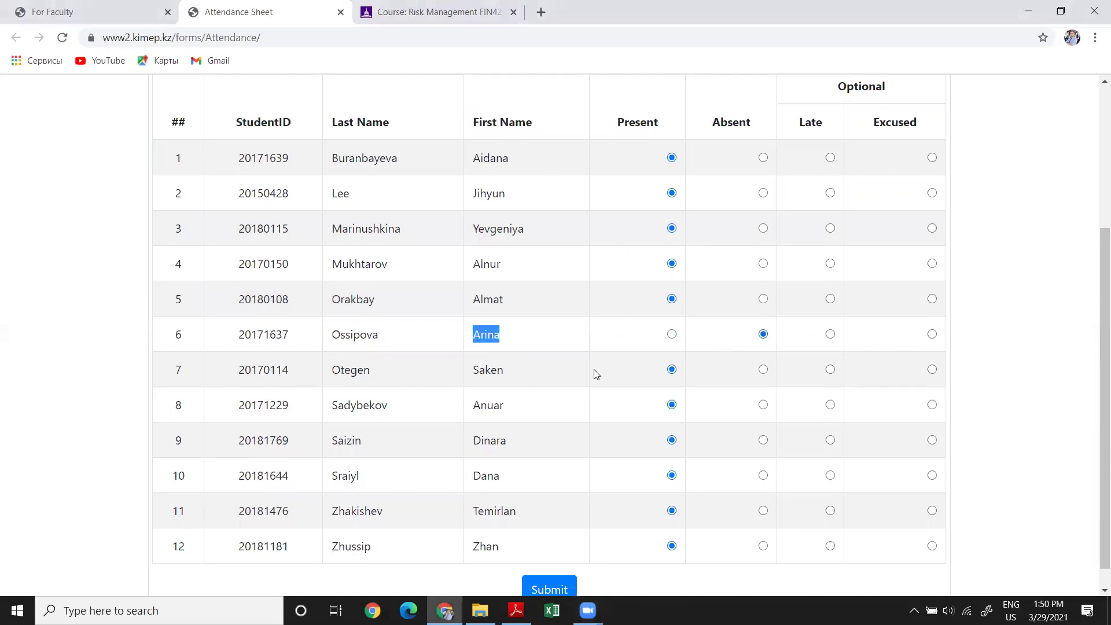
- Continue the roll call by highlighting the first names in rows 7 to 12, and submit the attendance sheet
double_click(485, 368)
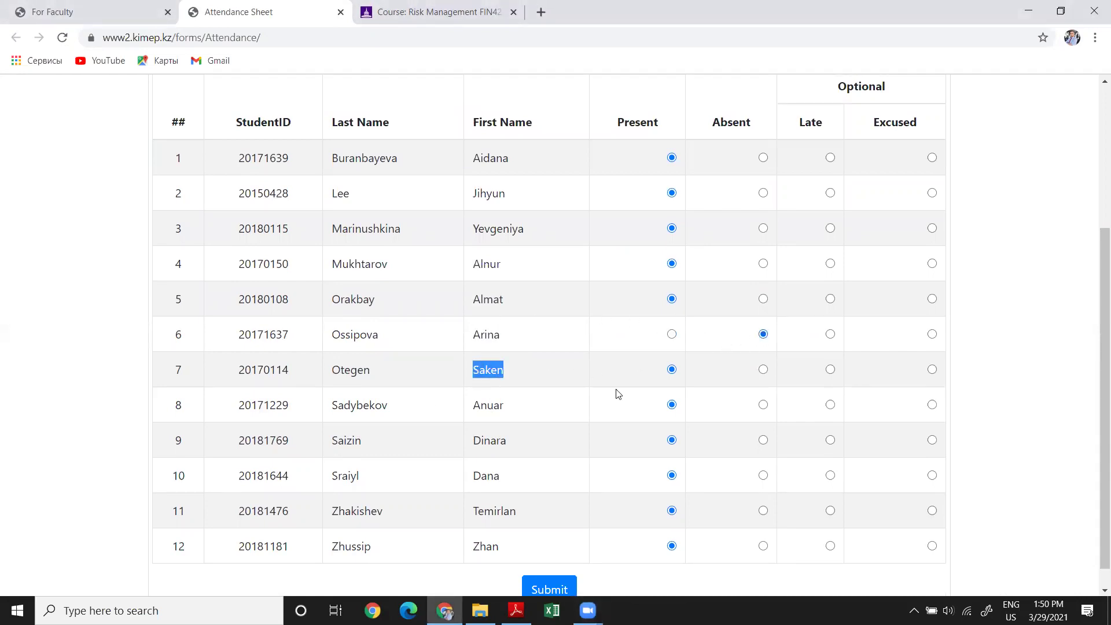
double_click(491, 405)
scroll(489, 408, "down", 1)
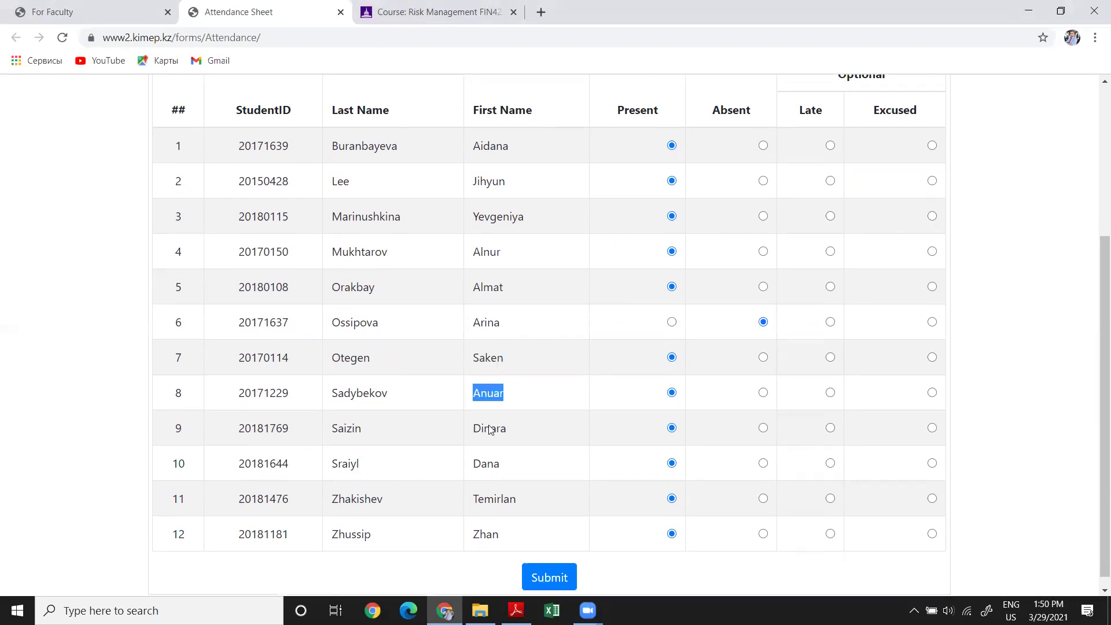
left_click(485, 428)
double_click(487, 419)
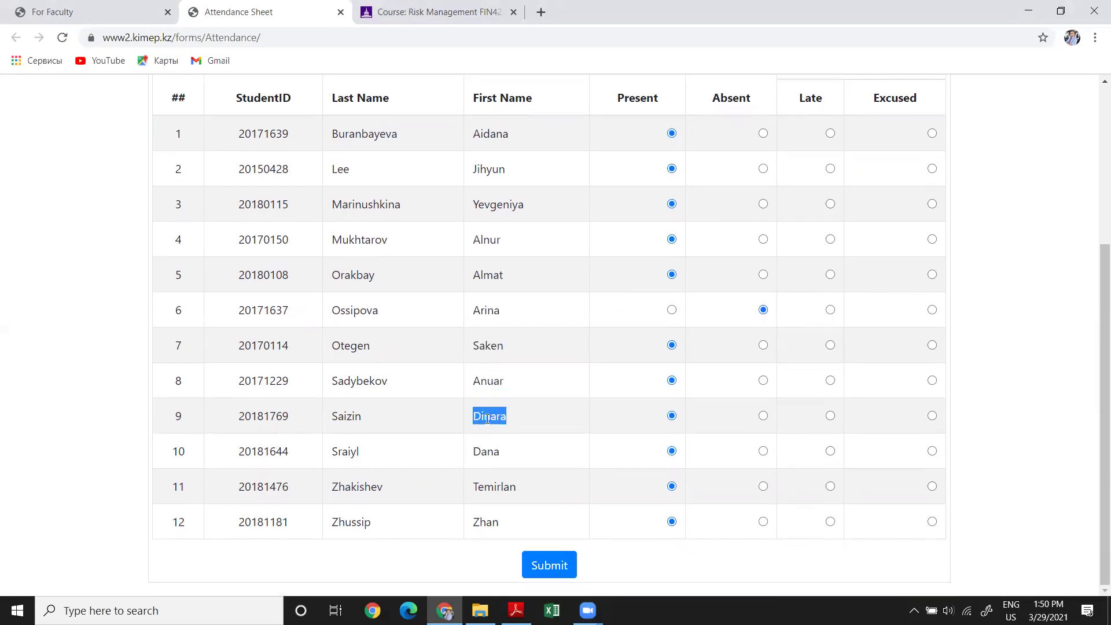
double_click(485, 454)
double_click(489, 486)
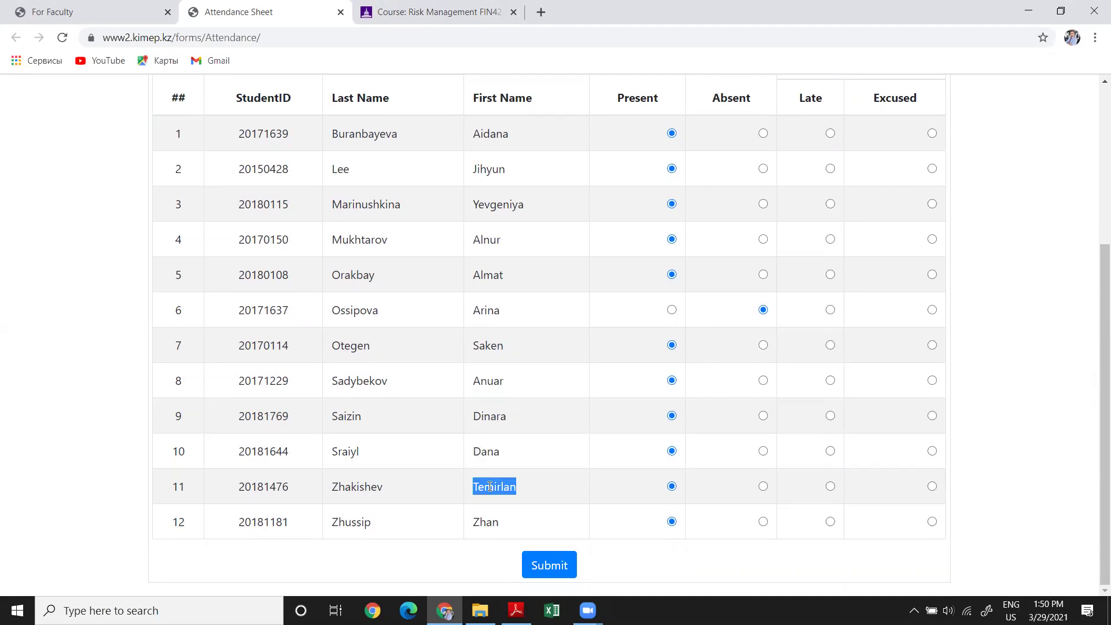
double_click(486, 521)
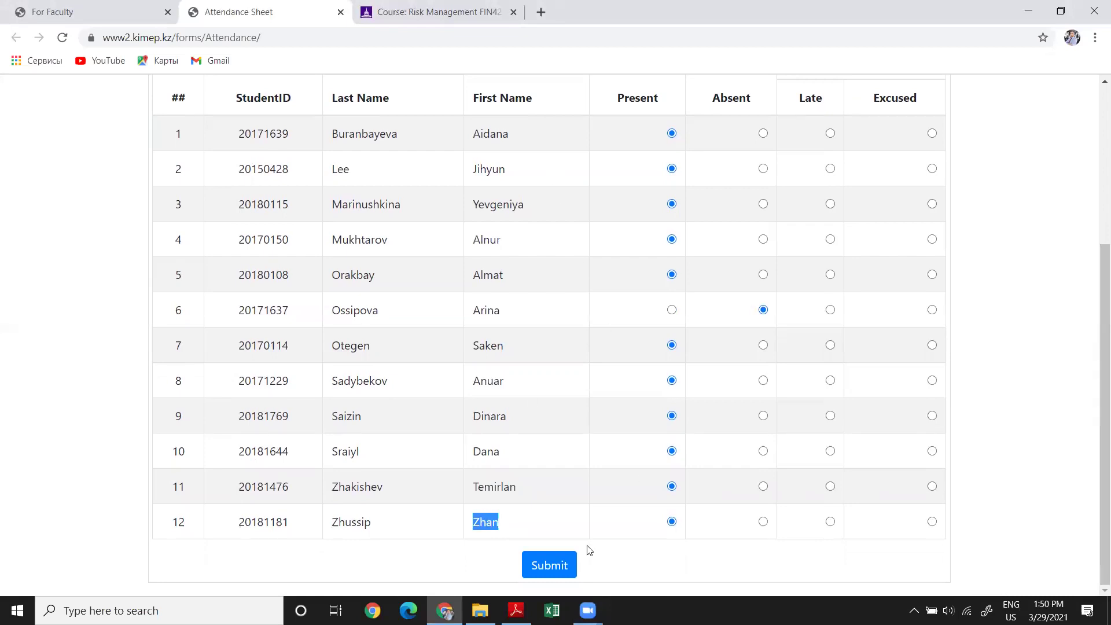
left_click(539, 565)
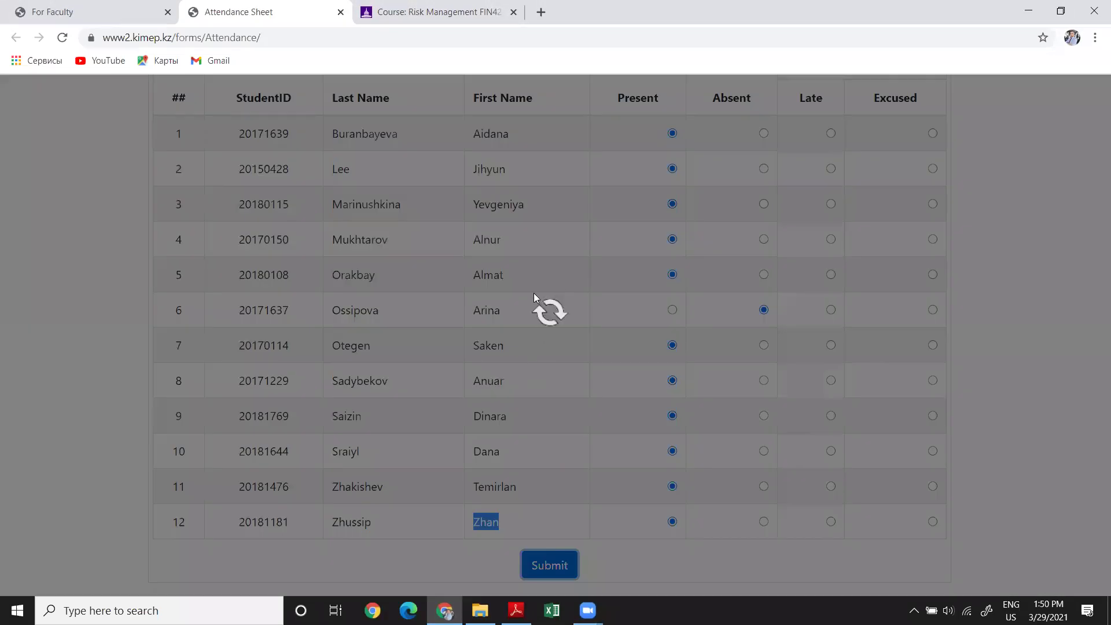
left_click(679, 119)
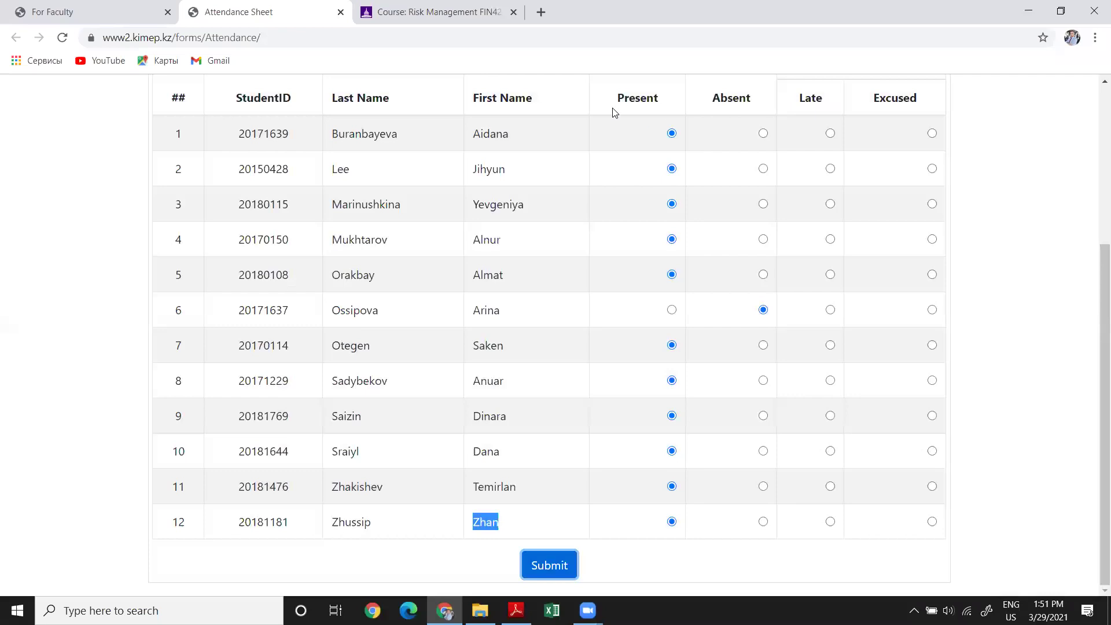